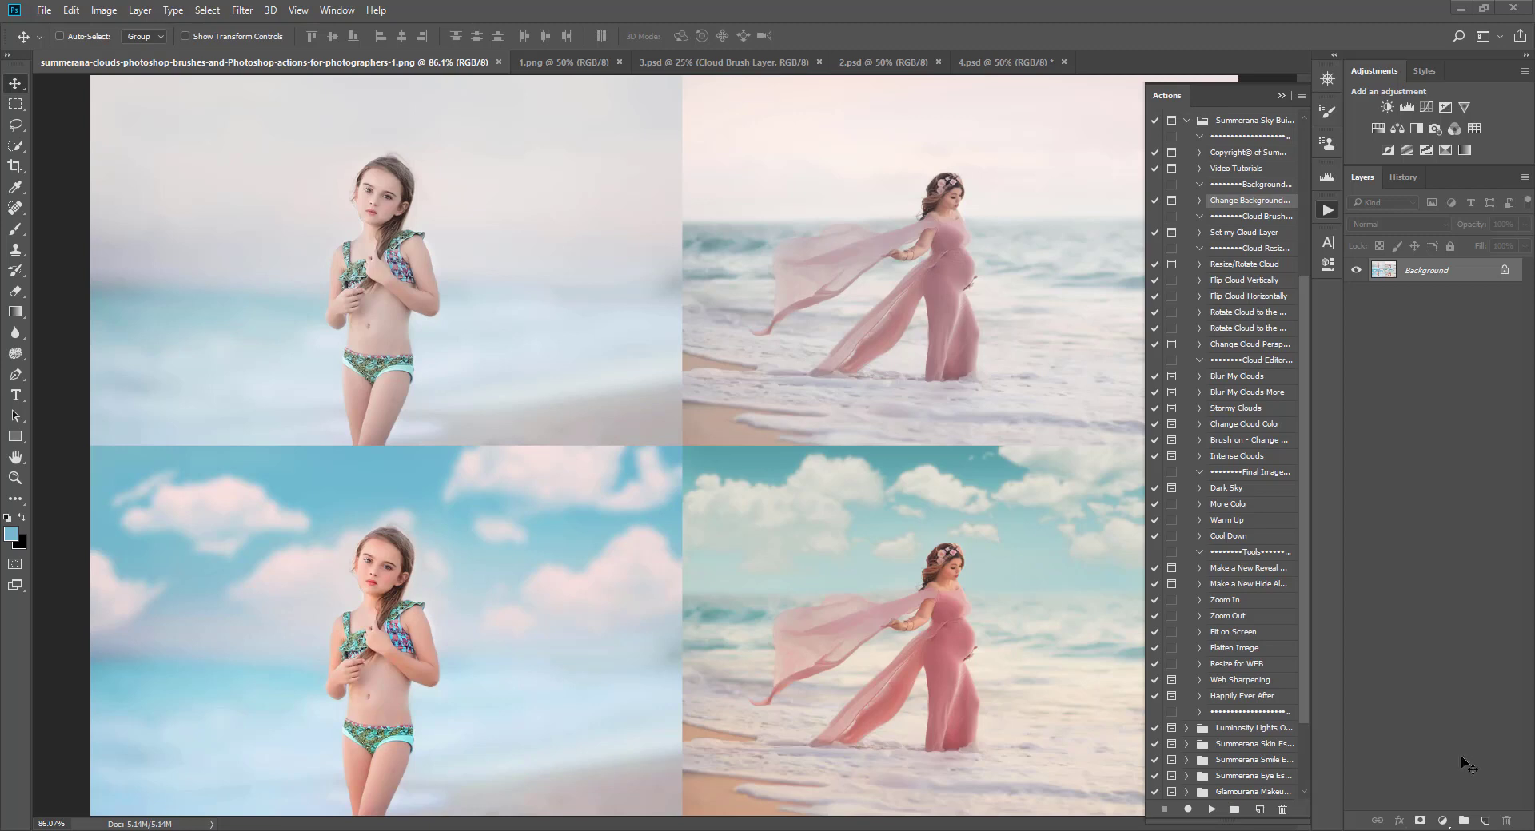
Step: Switch to the 1.png document and widen the Actions panel to show full action names
left_click(560, 62)
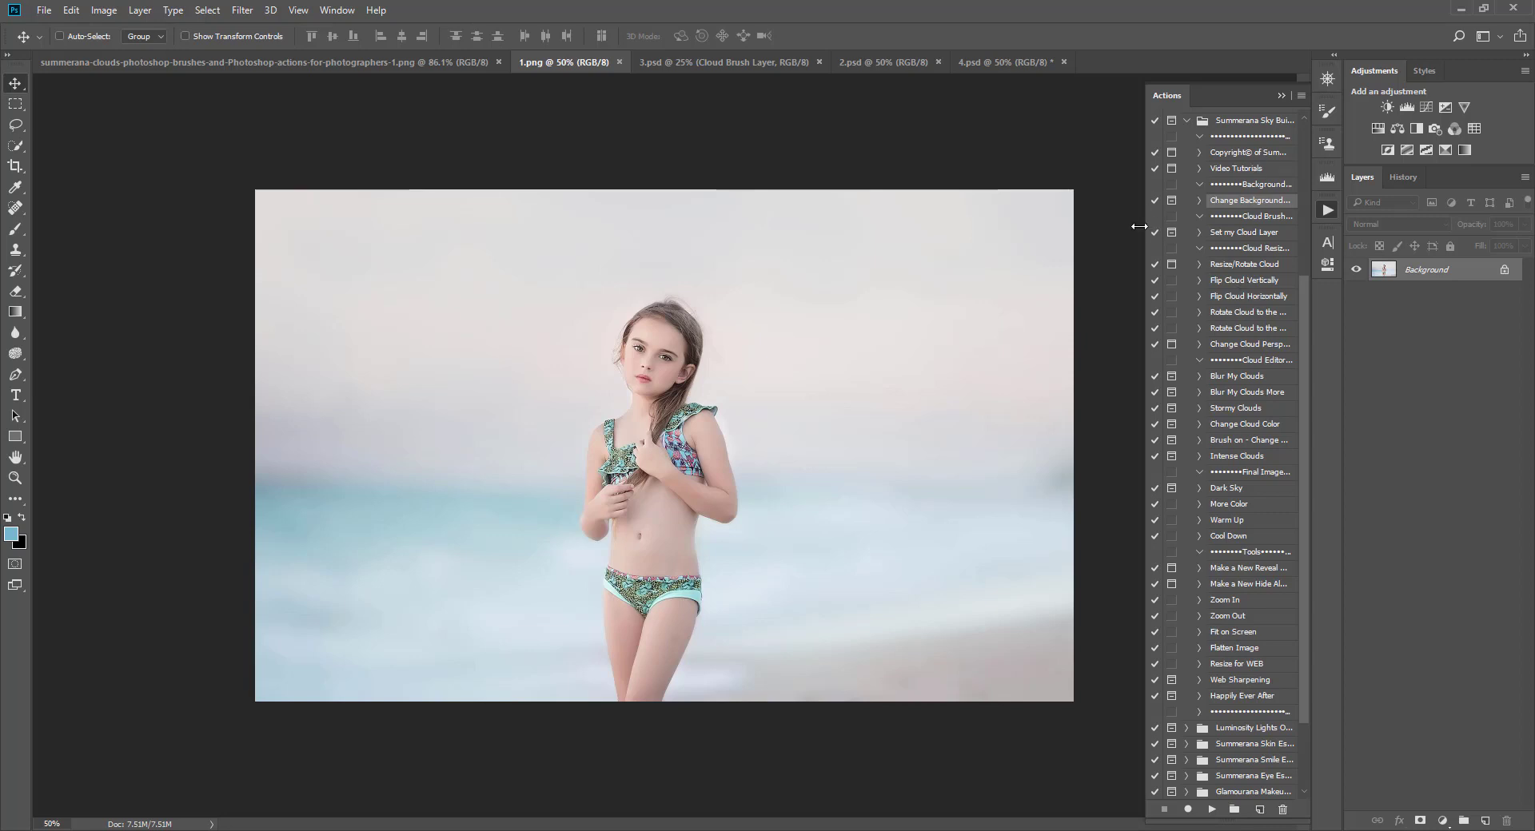
left_click_drag(1139, 227, 1089, 227)
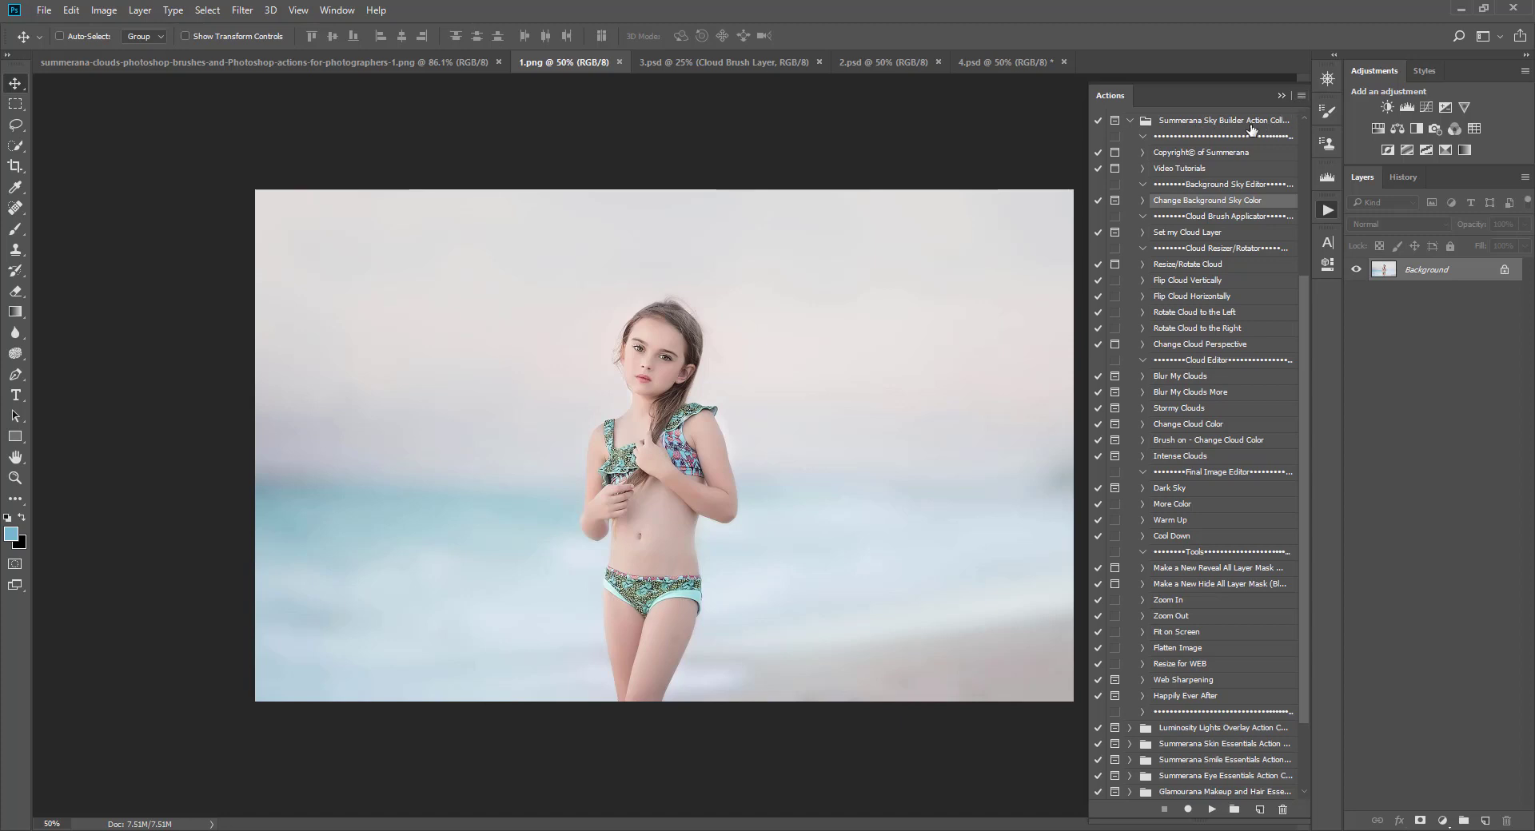
Step: Browse the Summerana Cloud Brush presets in the Brush tool's preset picker
left_click(14, 233)
left_click(81, 38)
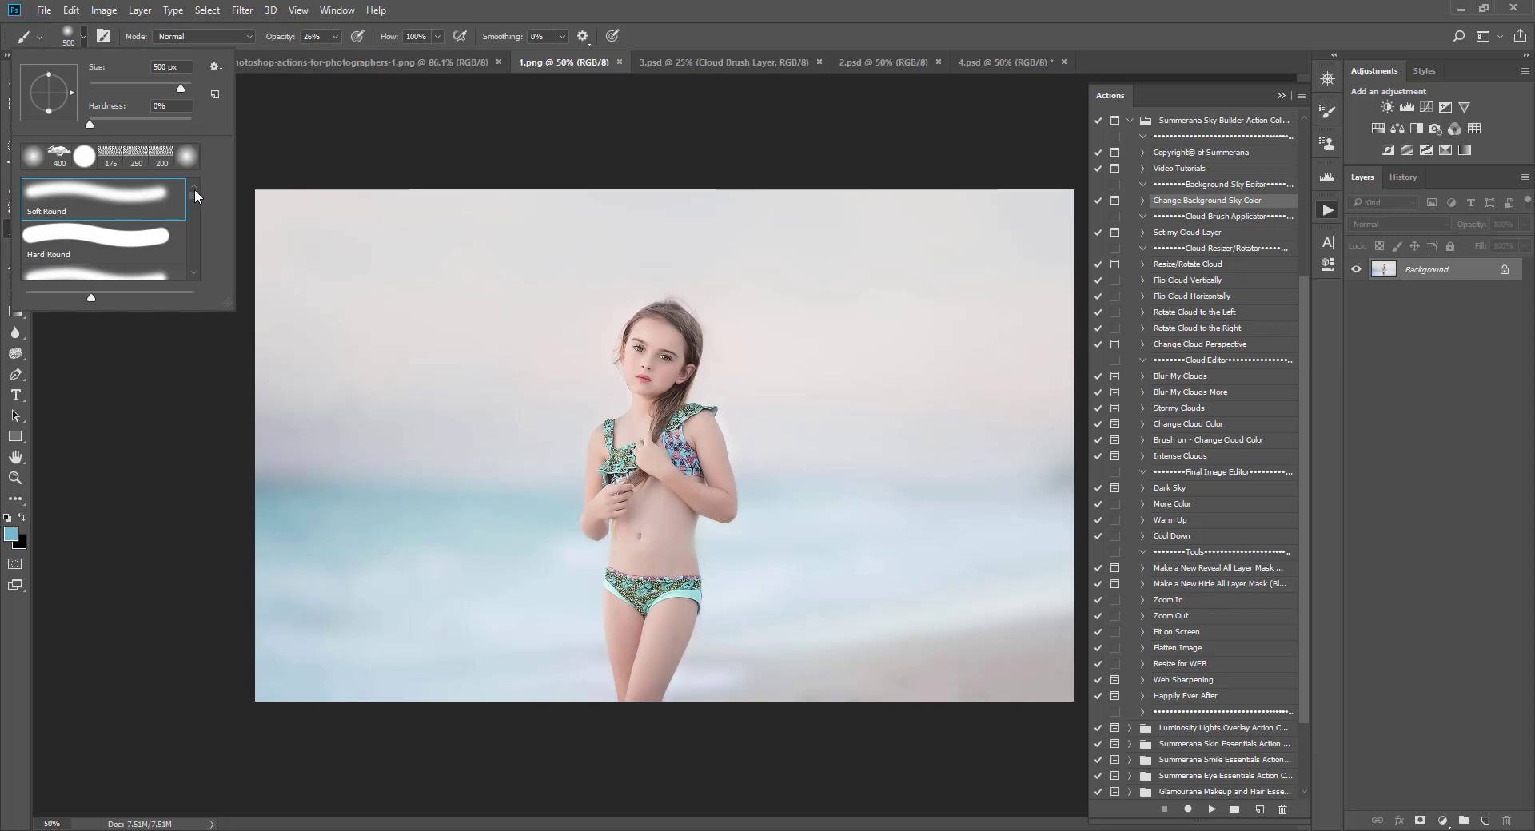
left_click_drag(194, 196, 196, 281)
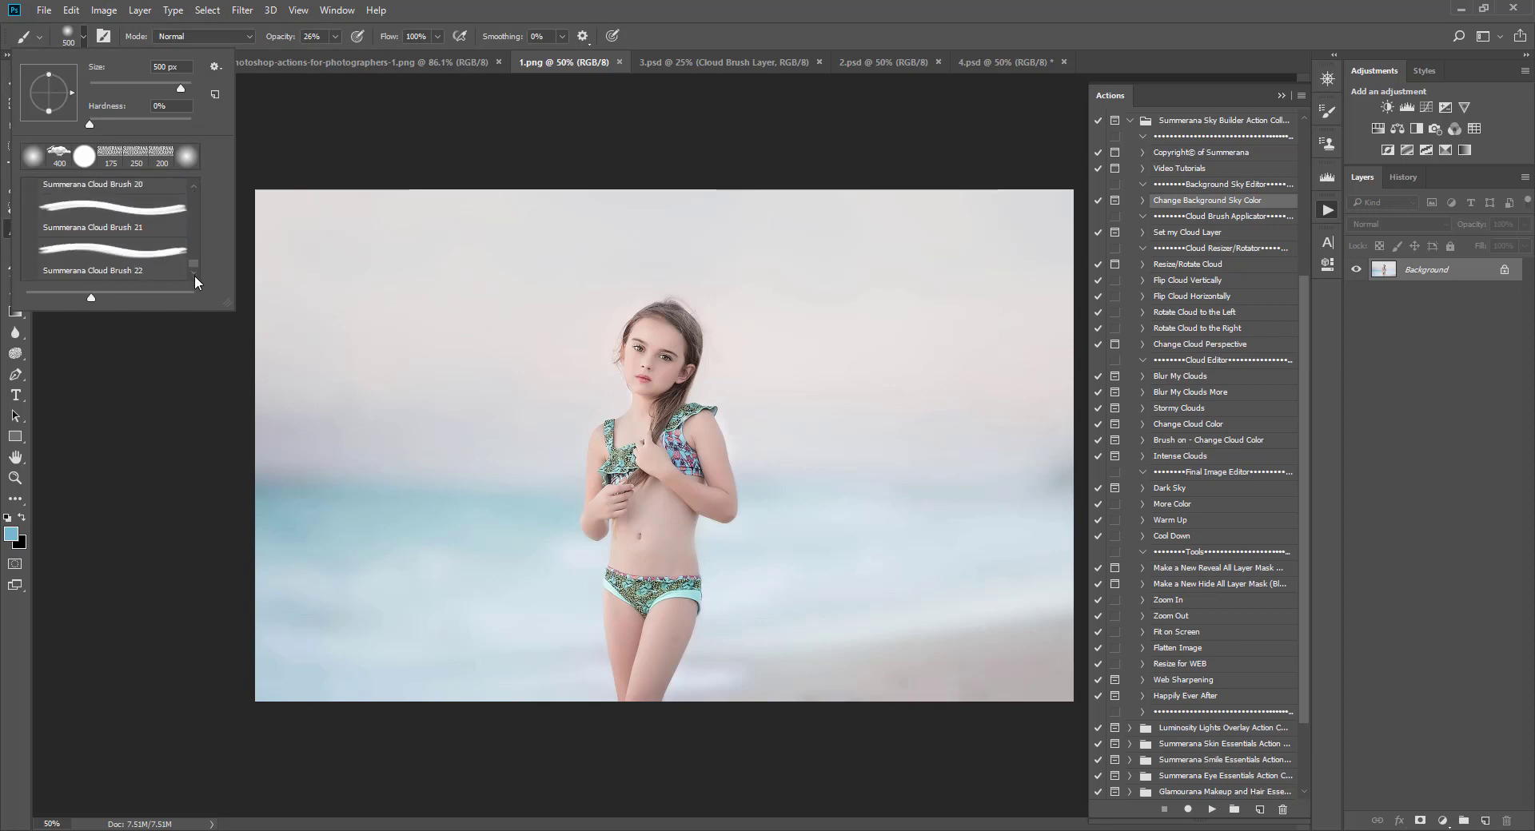
scroll(122, 244, "up", 2)
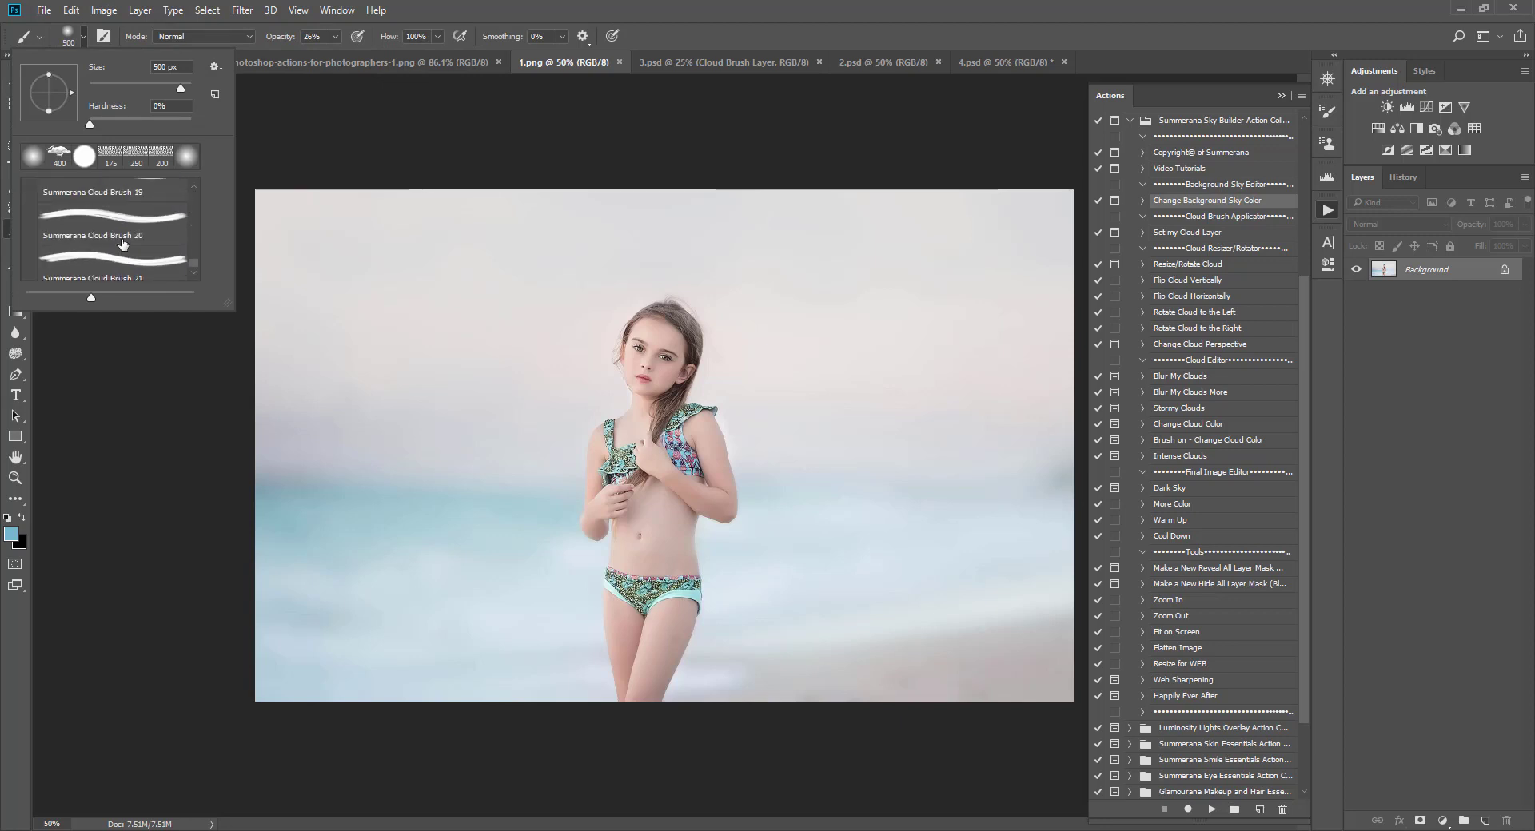
scroll(123, 244, "up", 5)
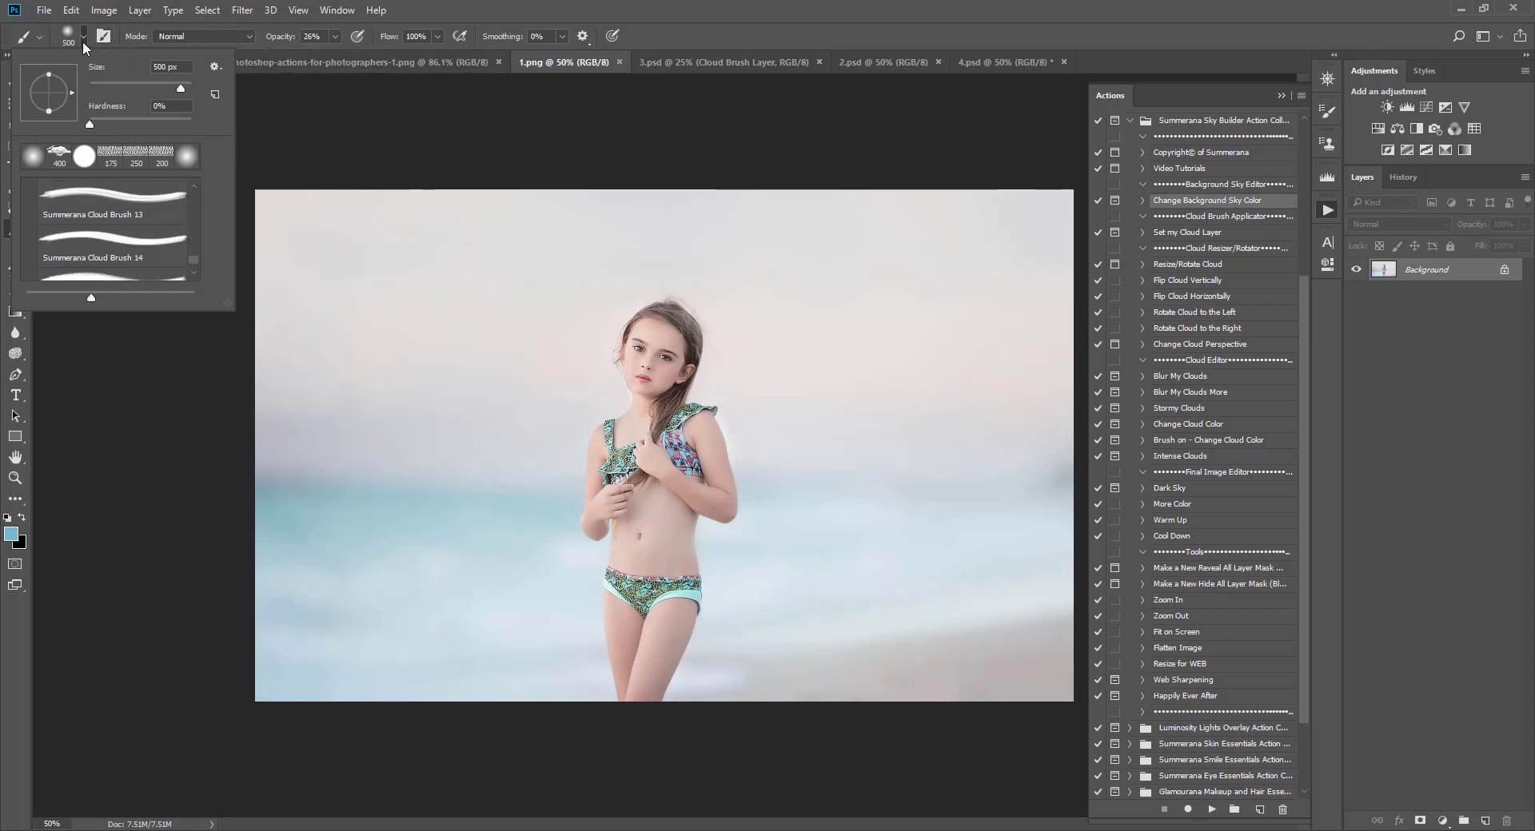
left_click(83, 37)
left_click(15, 83)
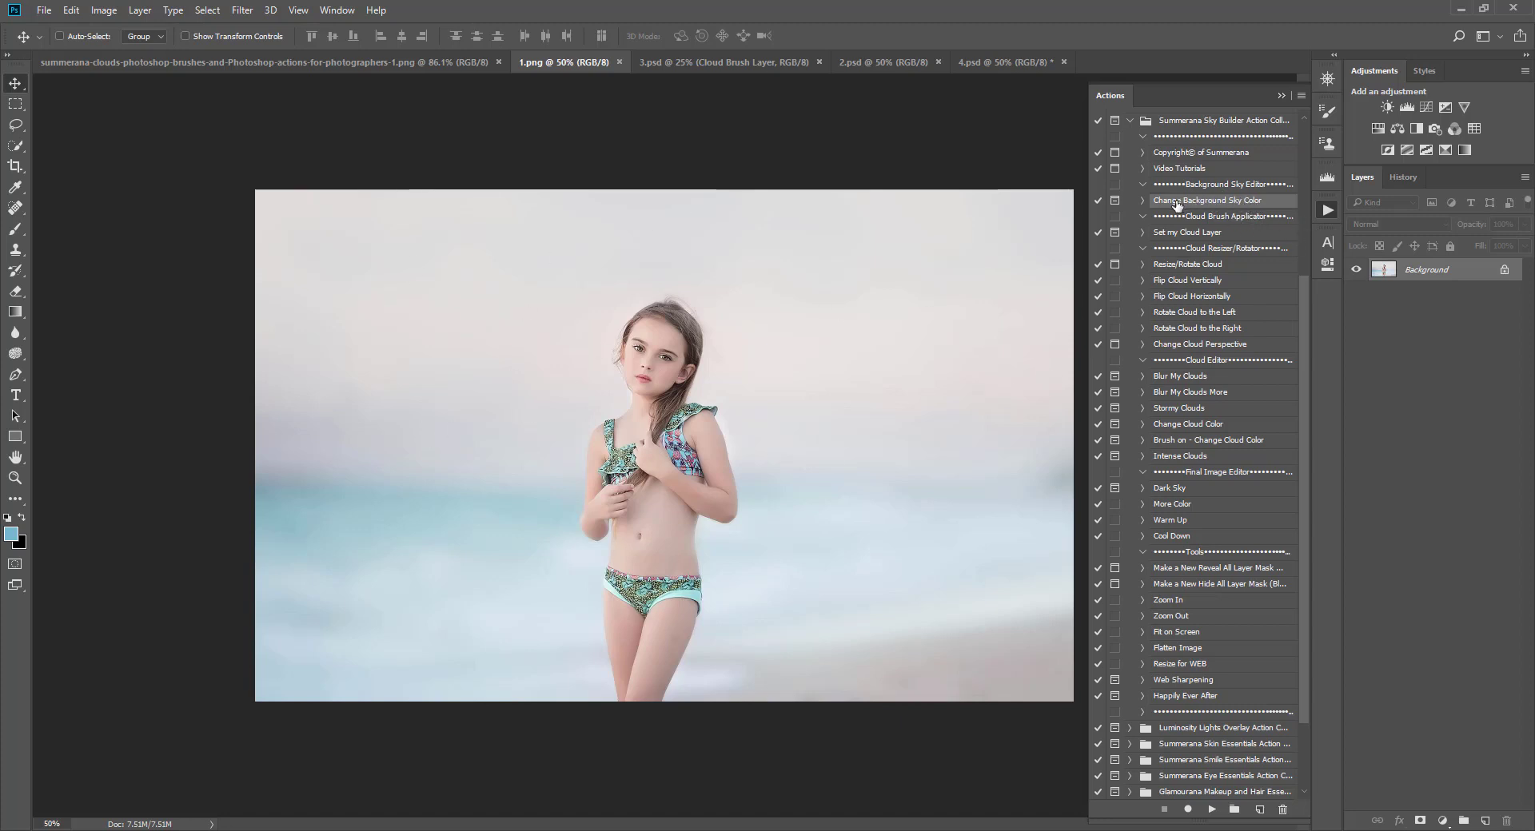
Step: Play the Change Background Sky Color action and continue past its instruction messages
left_click(1211, 810)
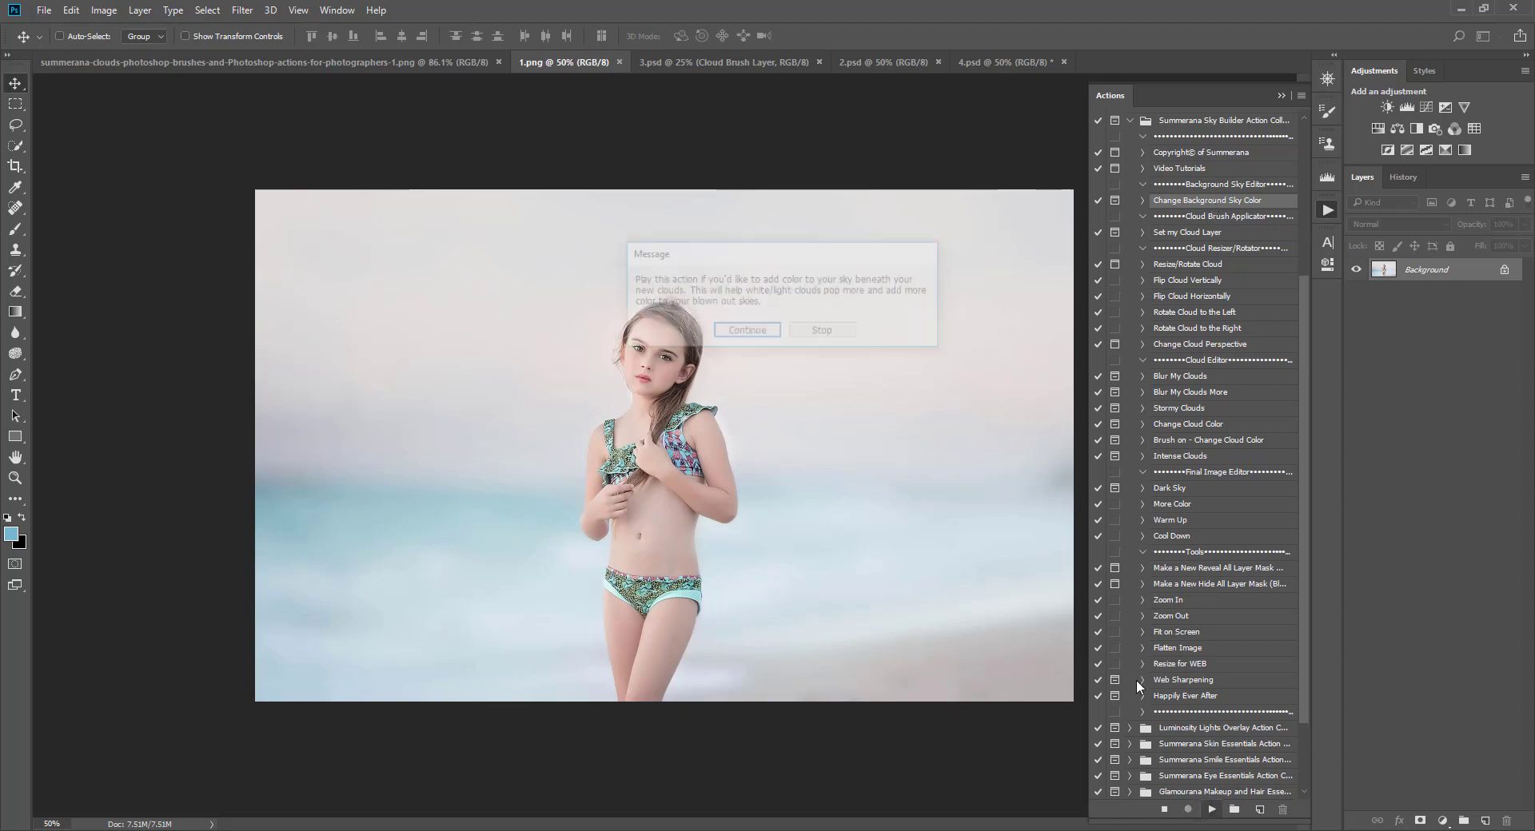
left_click(763, 340)
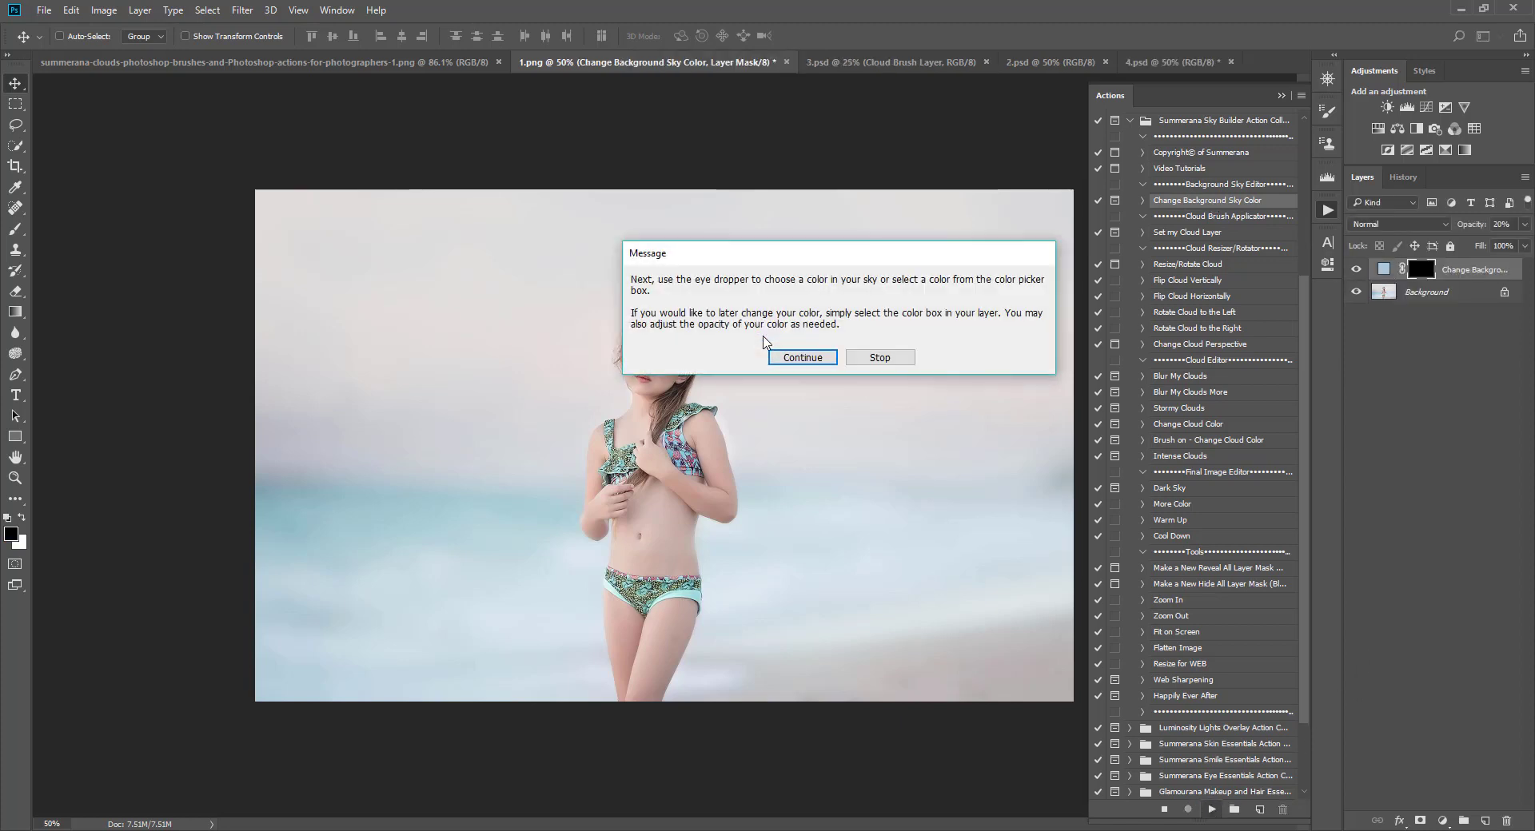
left_click(785, 345)
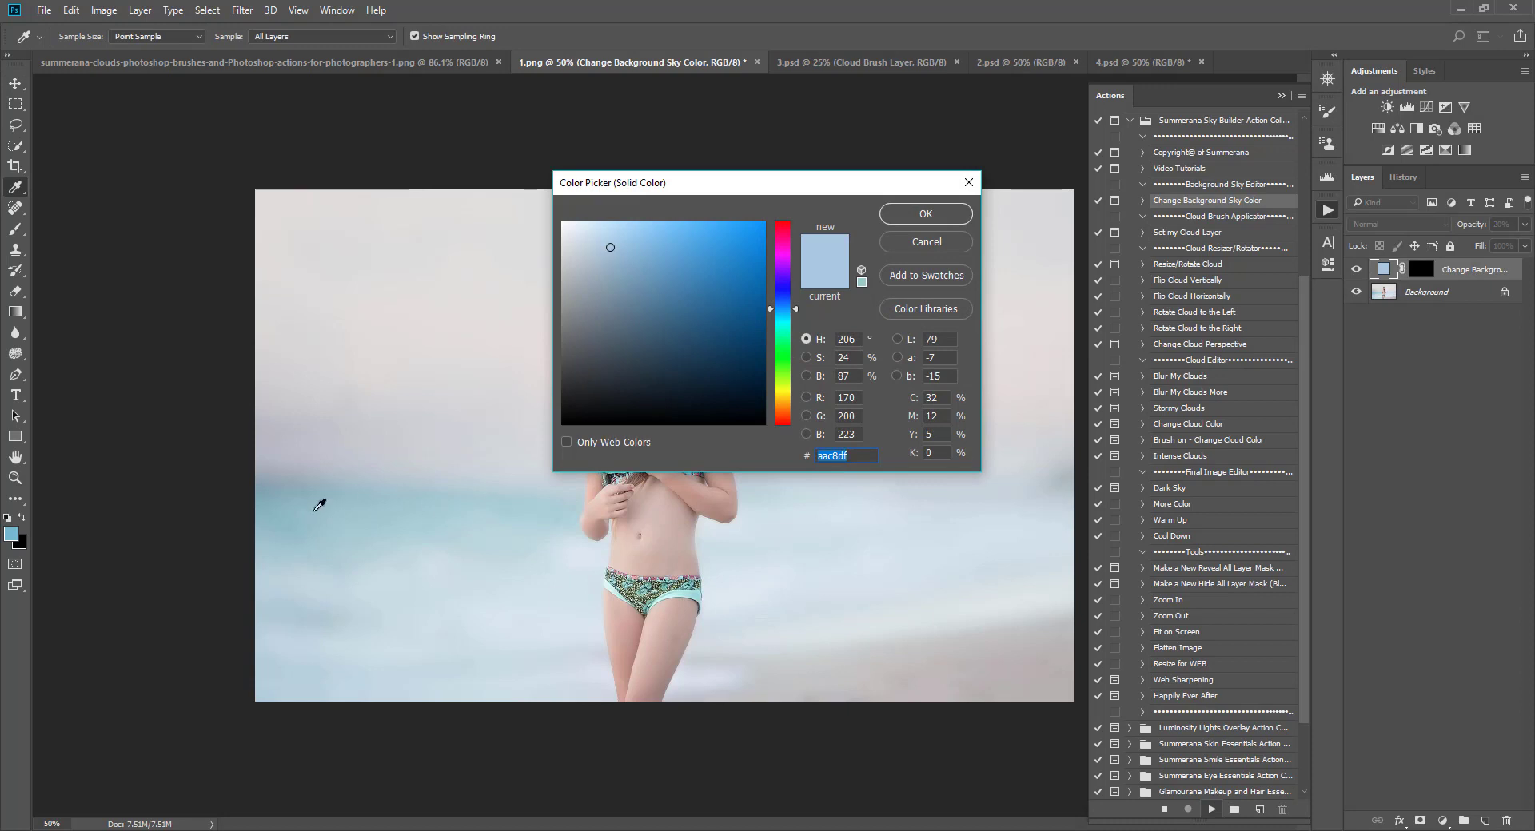
Step: Sample the blue of the sea in the image as the sky colour and confirm the colour picker
left_click(275, 518)
left_click_drag(704, 239, 707, 236)
left_click(925, 213)
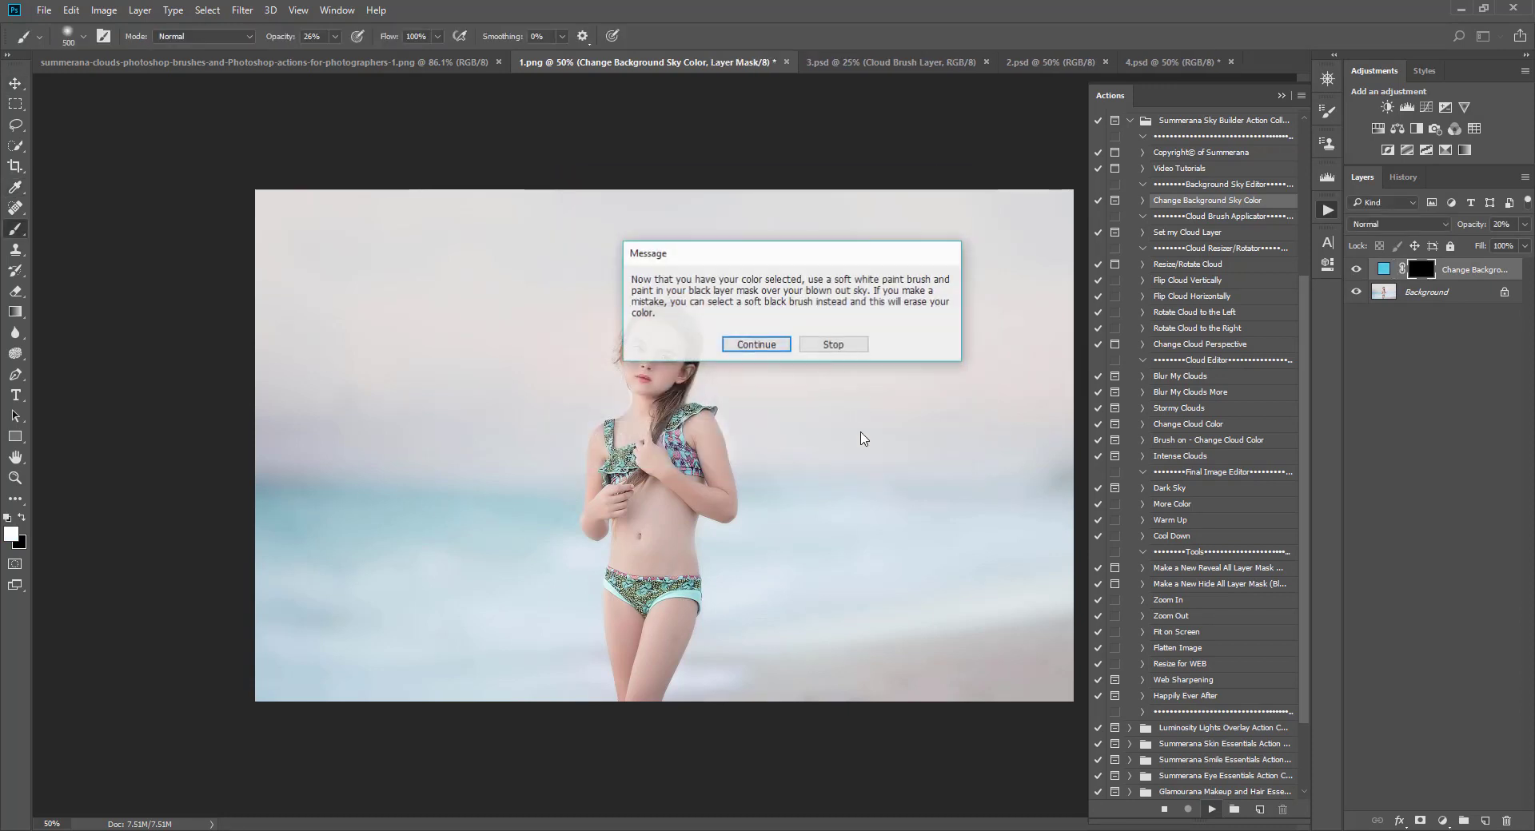
Step: Continue the action and set the brush to a 300 px soft round tip with 0% hardness and 100% opacity
left_click(769, 339)
key("bracketleft")
key("bracketleft")
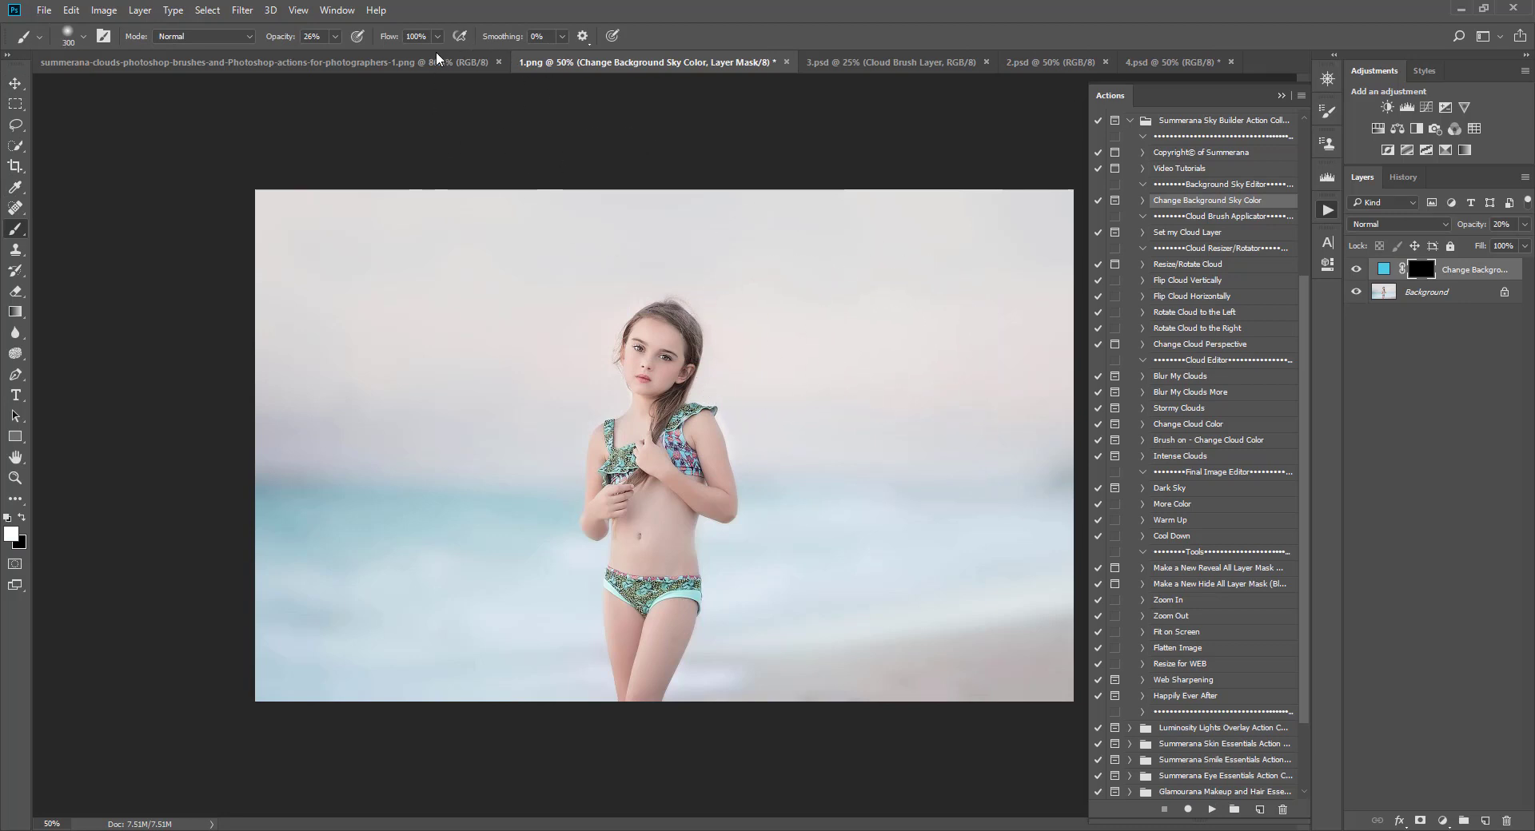
left_click(335, 37)
left_click_drag(342, 59, 442, 70)
left_click(84, 40)
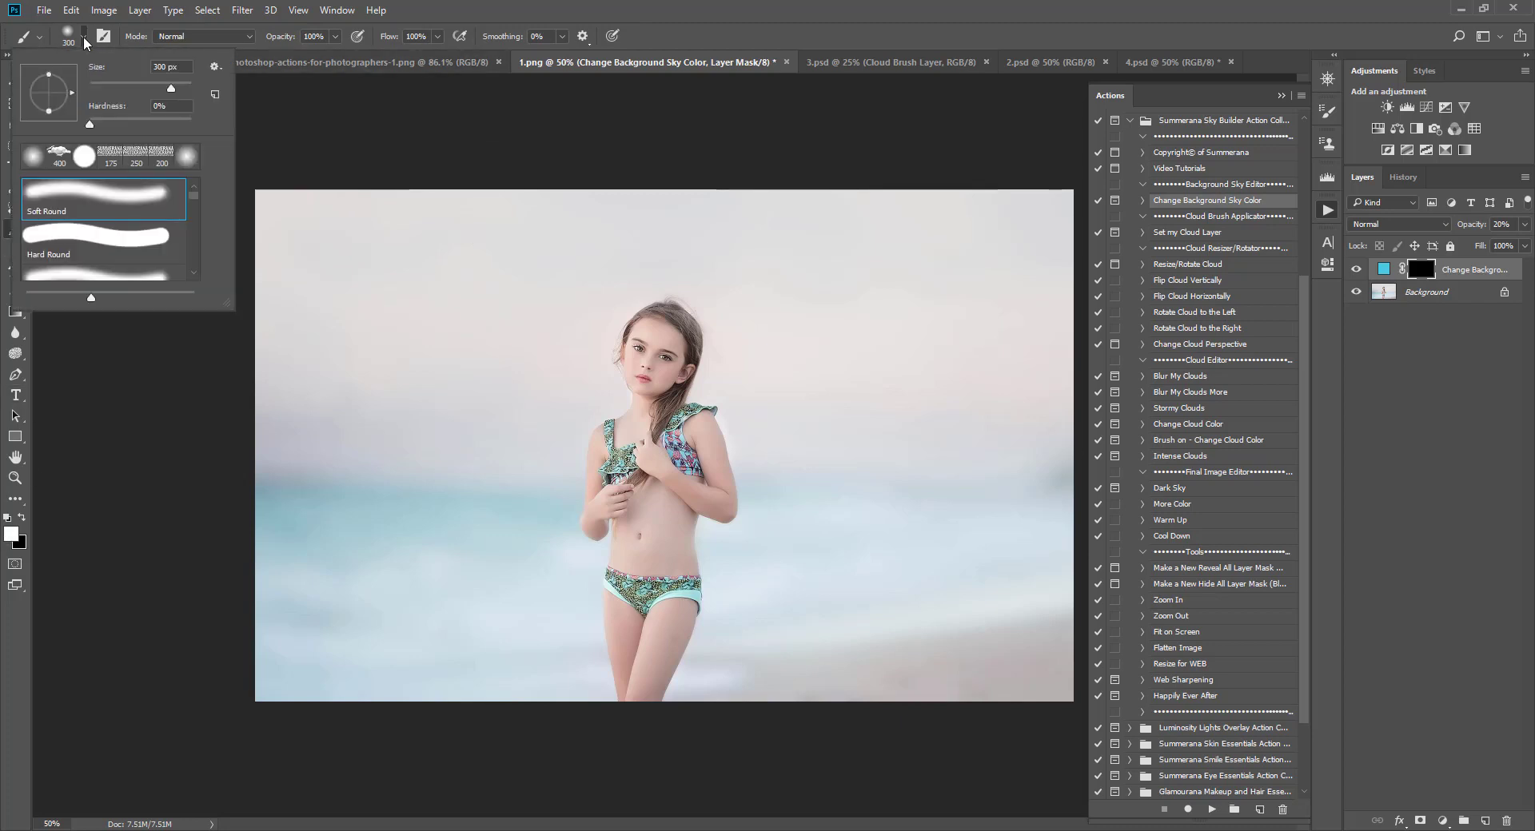
mouse_move(90, 122)
left_mouse_down()
mouse_move(111, 122)
mouse_move(84, 126)
left_mouse_up()
left_click(76, 40)
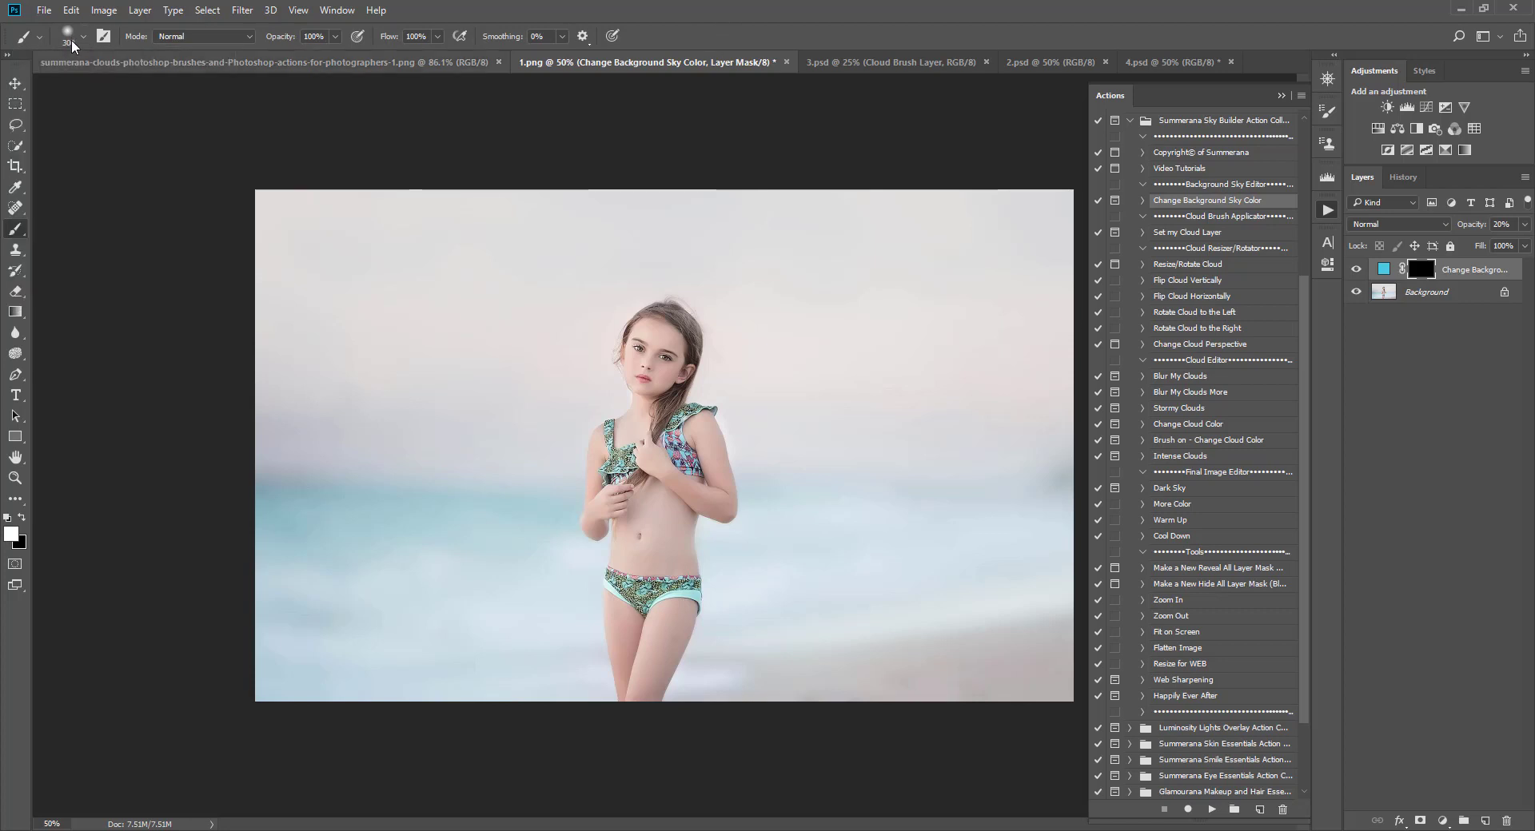
left_click(76, 40)
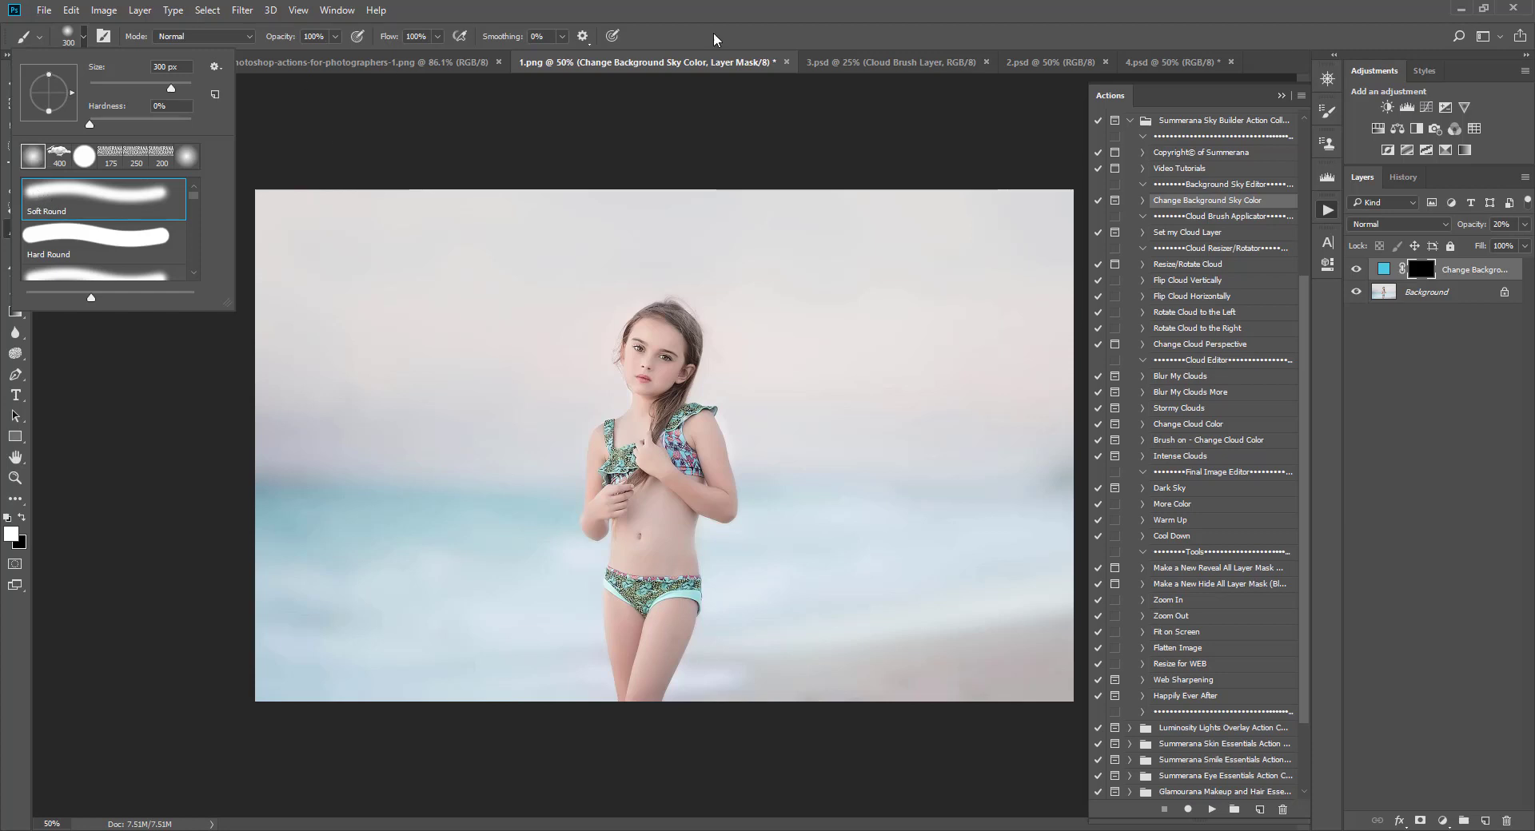
left_click(800, 9)
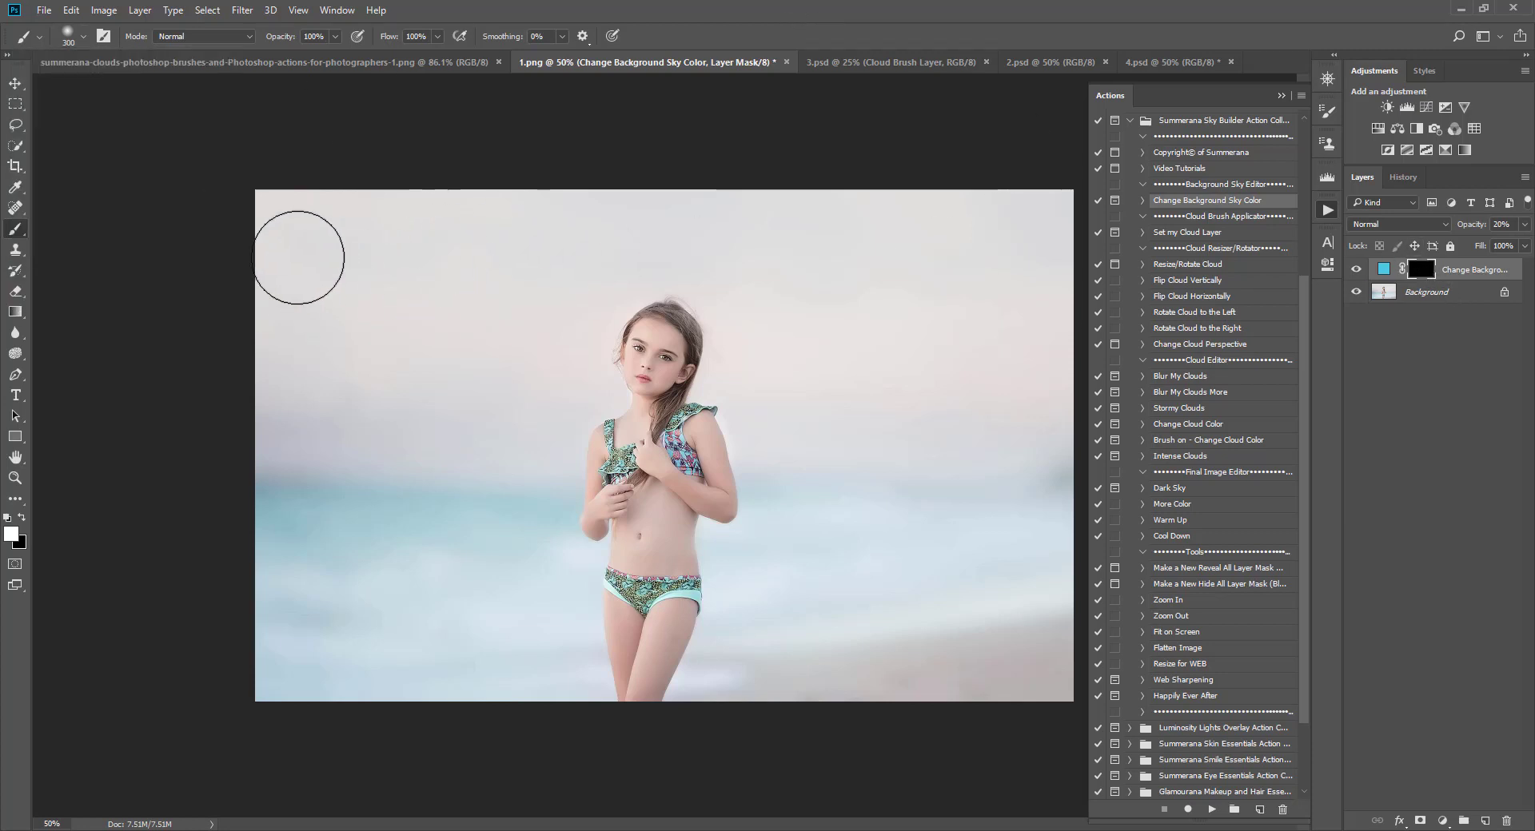
Step: Paint the sky colour across the upper image and around the girl's head with a smaller brush
mouse_move(336, 232)
left_mouse_down()
mouse_move(557, 202)
mouse_move(413, 296)
mouse_move(434, 330)
mouse_move(417, 357)
mouse_move(464, 365)
mouse_move(449, 365)
mouse_move(441, 310)
mouse_move(582, 224)
mouse_move(1260, 216)
left_mouse_up()
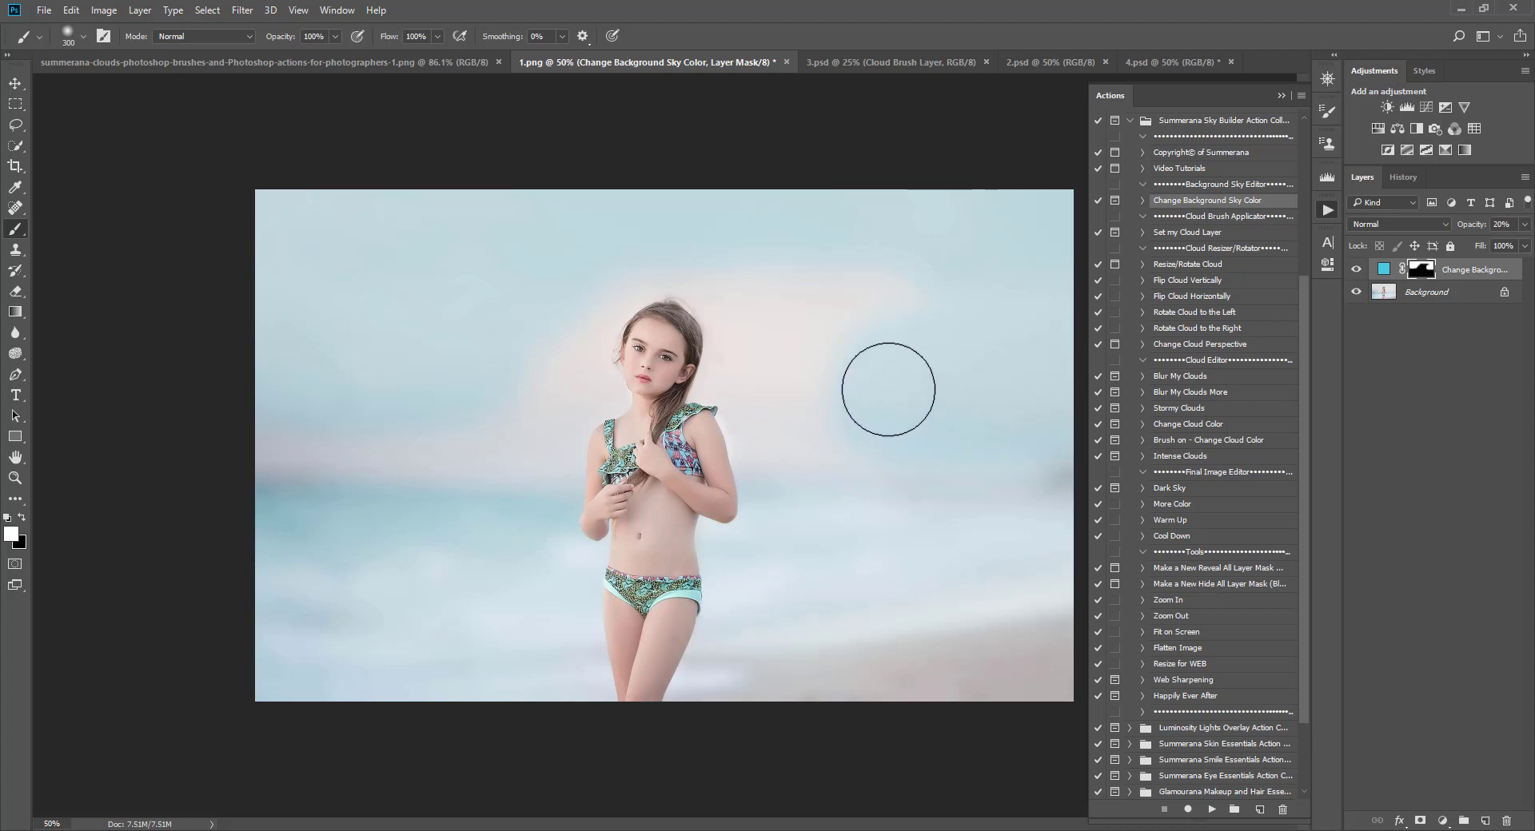
key("bracketleft")
key("bracketleft")
key("bracketleft")
key("bracketleft")
key("bracketleft")
key("bracketleft")
key("bracketleft")
mouse_move(732, 266)
left_mouse_down()
mouse_move(889, 280)
mouse_move(818, 292)
mouse_move(839, 318)
mouse_move(857, 316)
mouse_move(750, 241)
mouse_move(788, 279)
mouse_move(897, 332)
mouse_move(864, 325)
mouse_move(807, 362)
mouse_move(790, 347)
mouse_move(733, 369)
mouse_move(761, 360)
mouse_move(779, 406)
mouse_move(765, 423)
mouse_move(851, 407)
mouse_move(781, 445)
left_mouse_up()
key("bracketright")
key("bracketright")
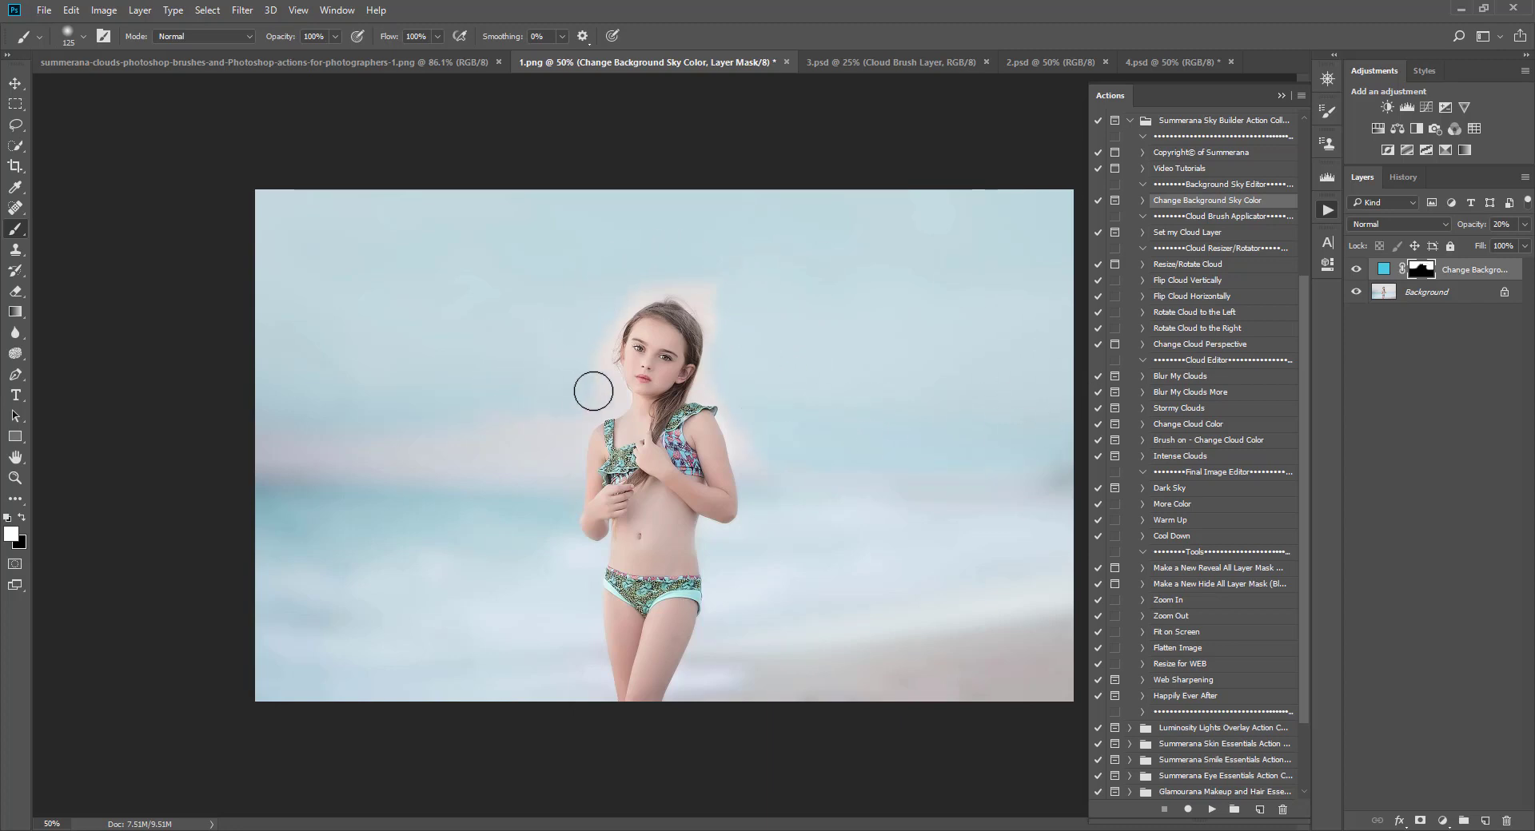
Step: Extend the sky colour over the left side and centre of the image with a brush enlarged to 250 px
left_click_drag(593, 391, 266, 447)
key("]")
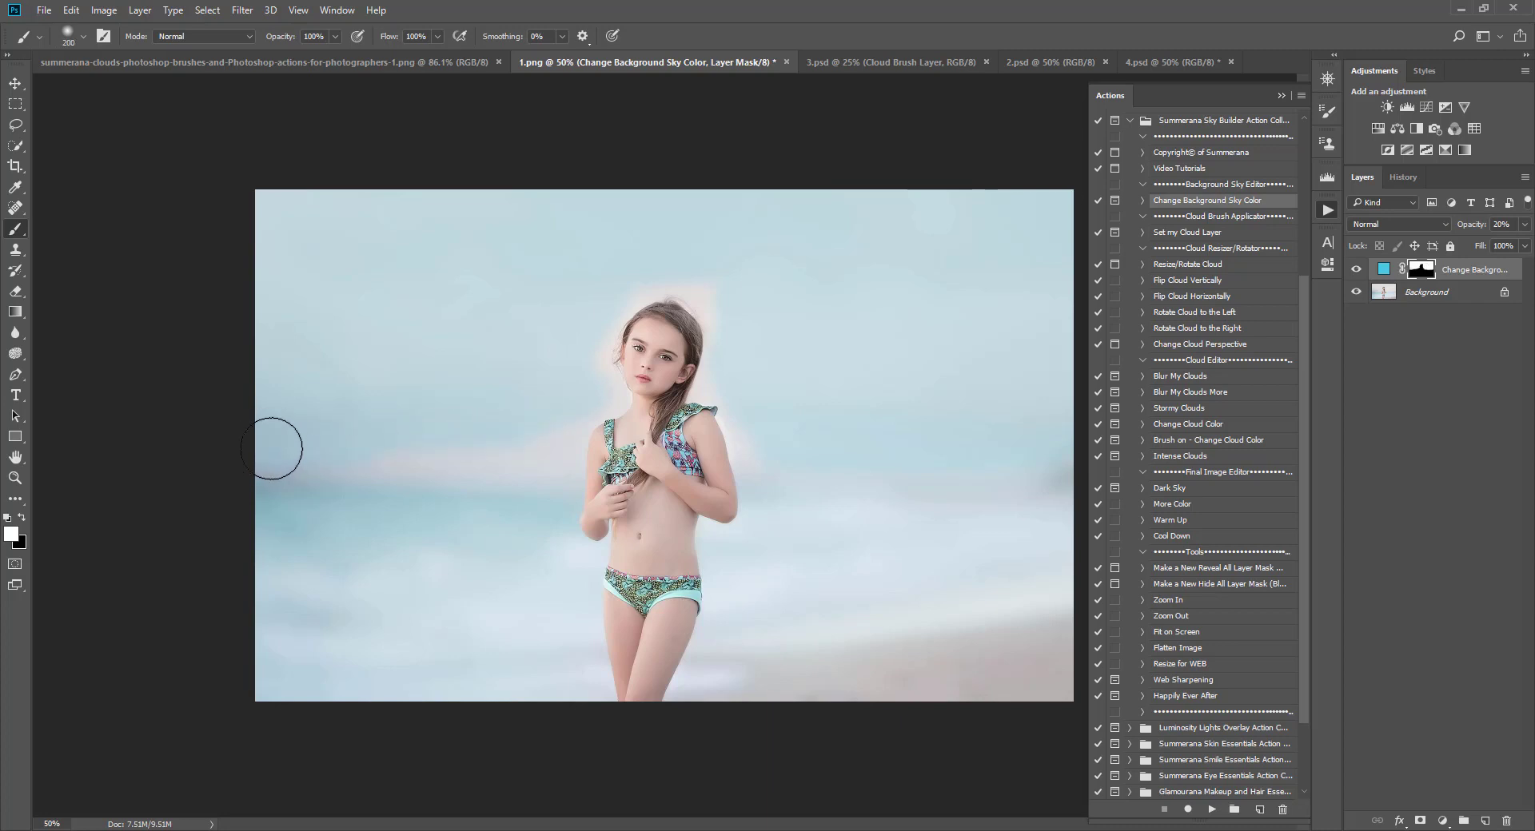
key("]")
key("]")
key("]")
left_click_drag(527, 447, 535, 418)
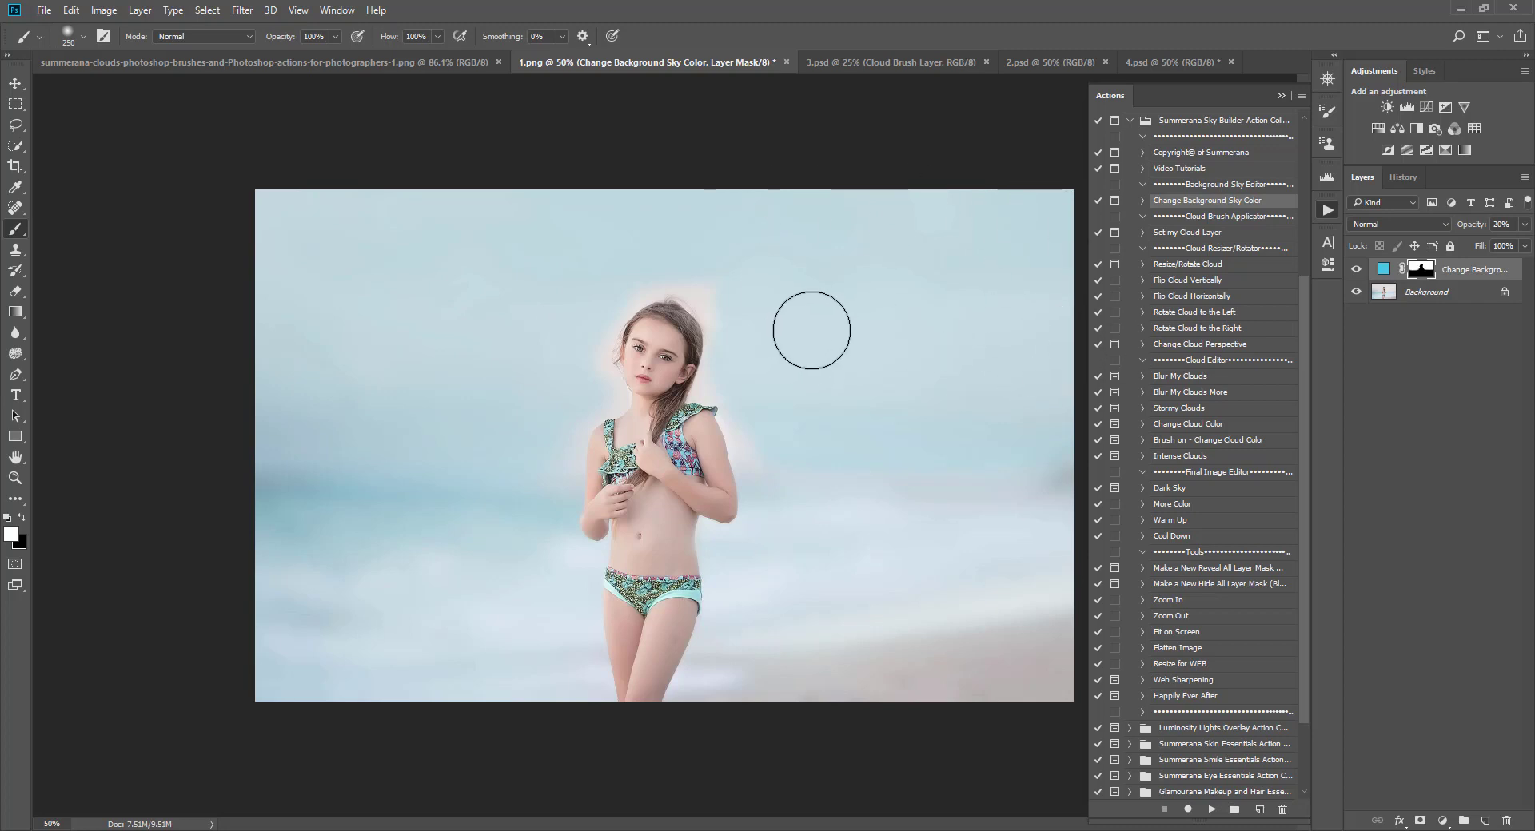
Step: Inspect the painted layer mask as a red overlay at 100% zoom around the girl
key("backslash")
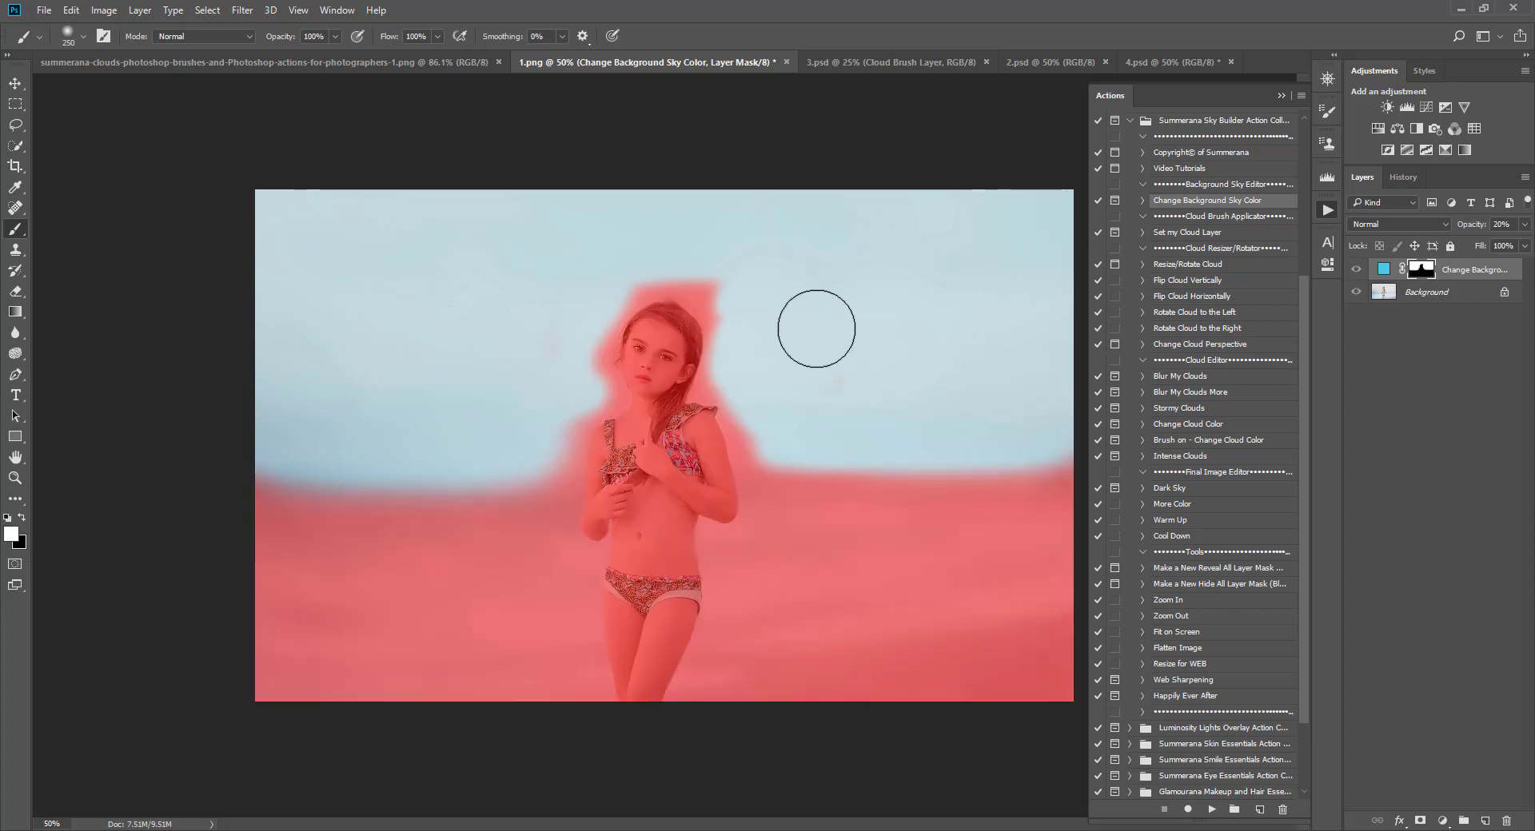
key("ctrl+plus")
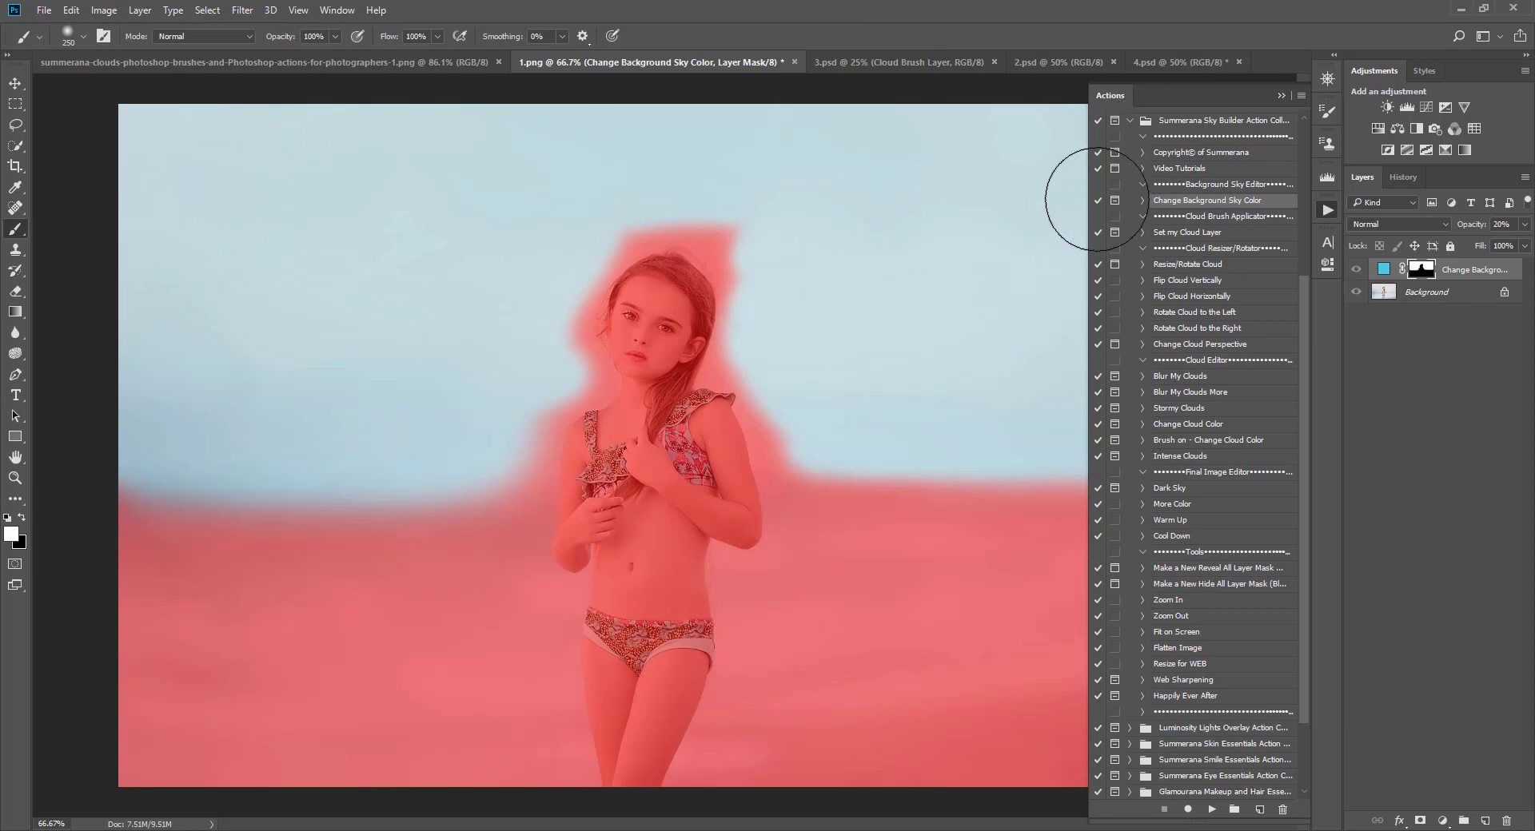
key("ctrl+plus")
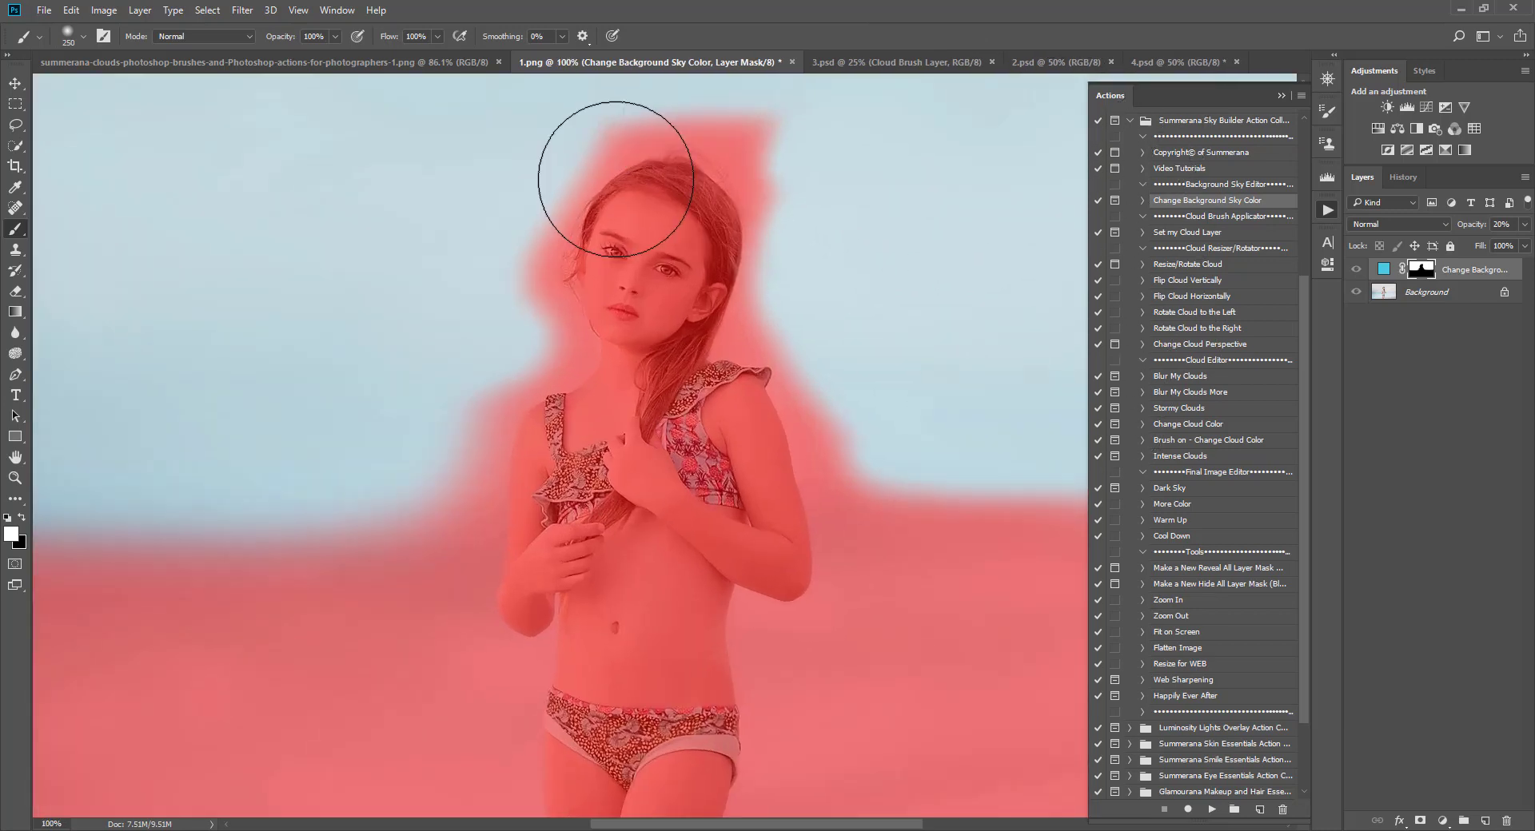
key("backslash")
scroll(366, 511, "up", 2)
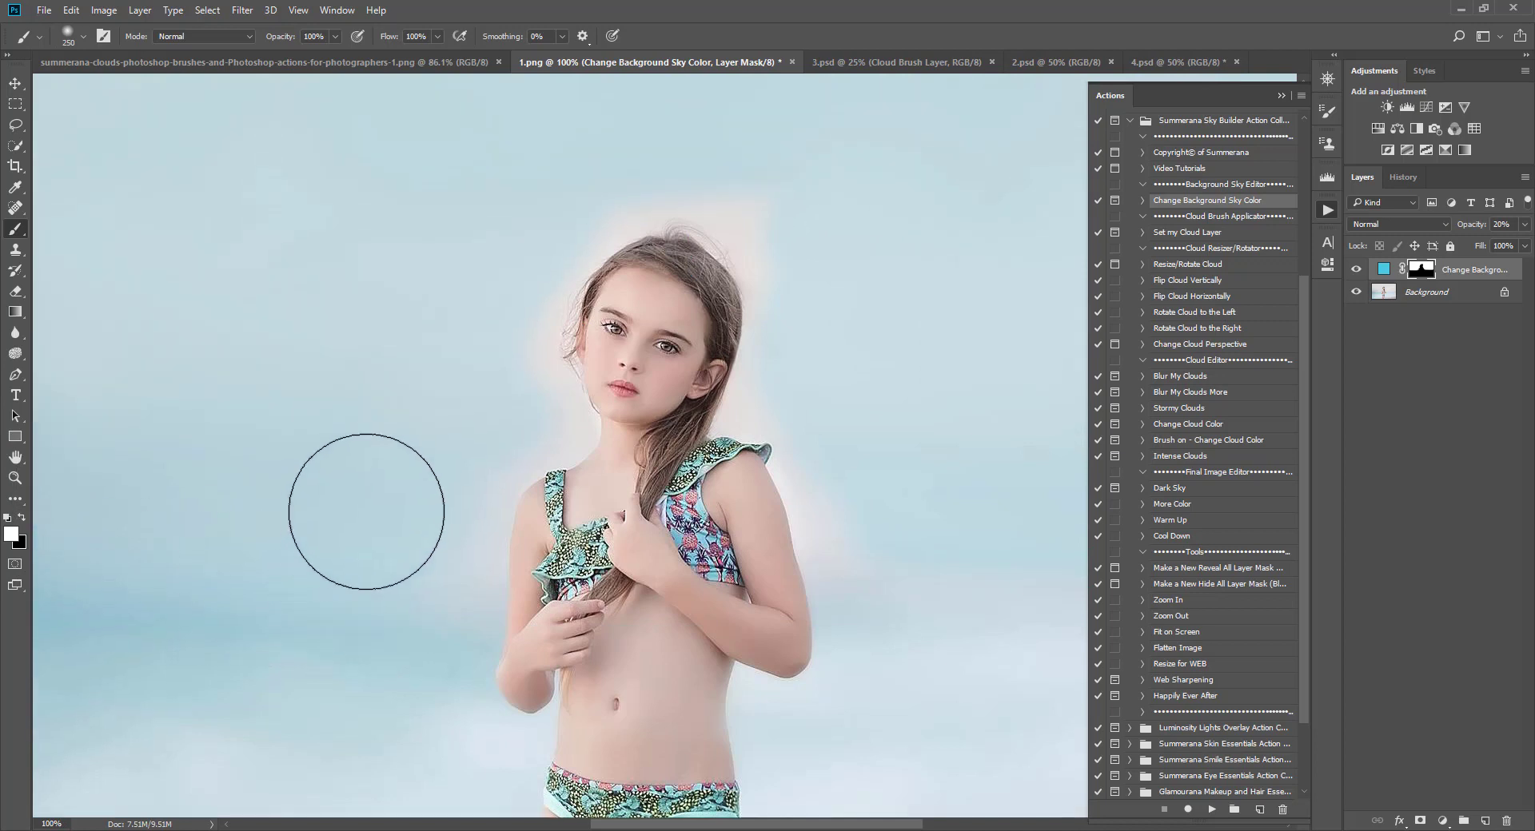
scroll(367, 512, "up", 2)
Step: Shrink the brush and set the Change Background Sky Color layer's opacity to 52%
key("bracketleft")
key("bracketleft")
key("bracketleft")
key("bracketleft")
key("bracketleft")
key("bracketleft")
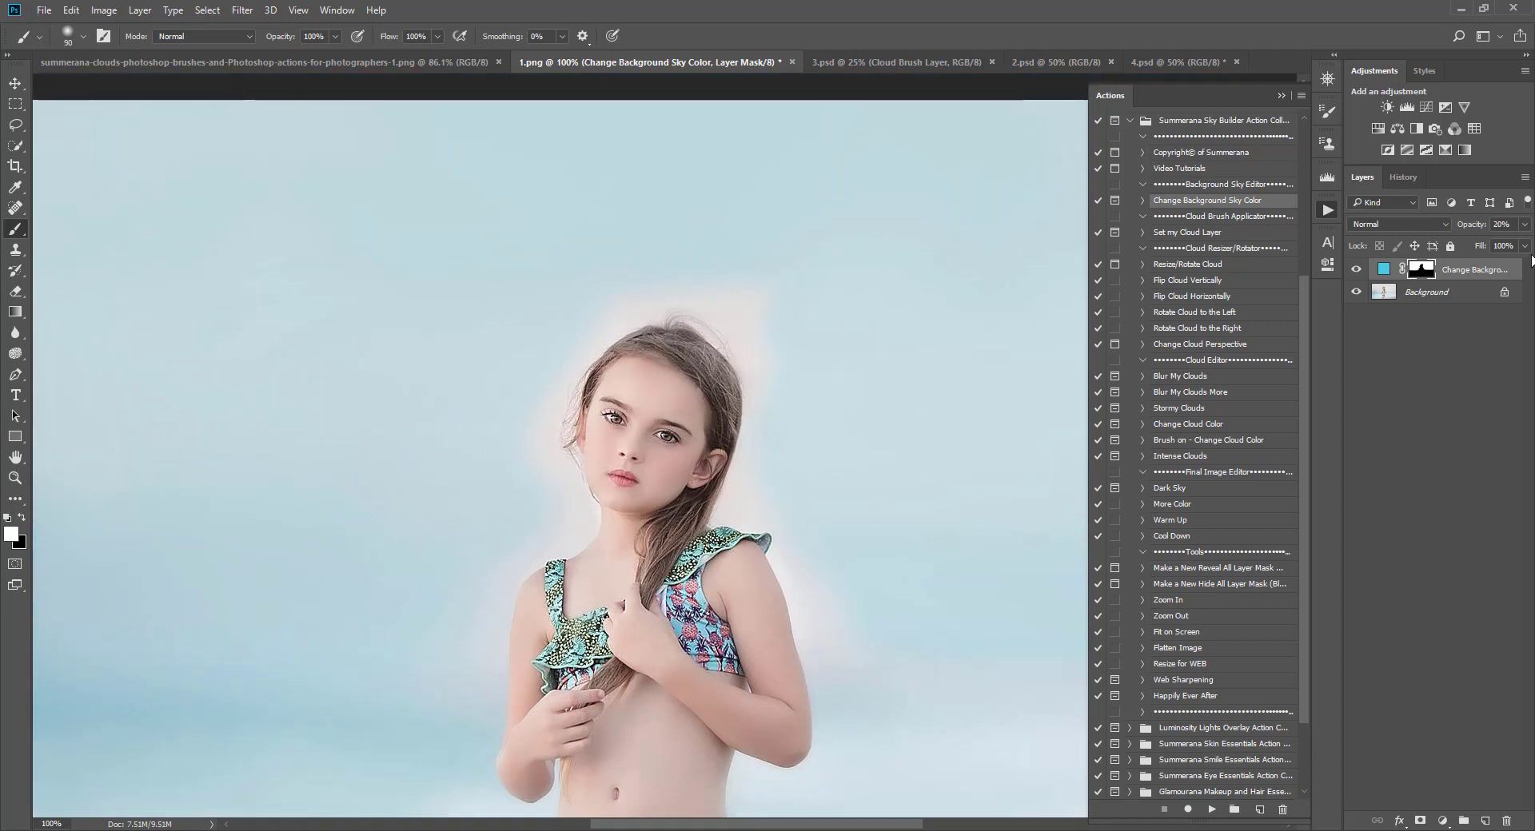
key("bracketleft")
left_click_drag(1498, 251, 1488, 247)
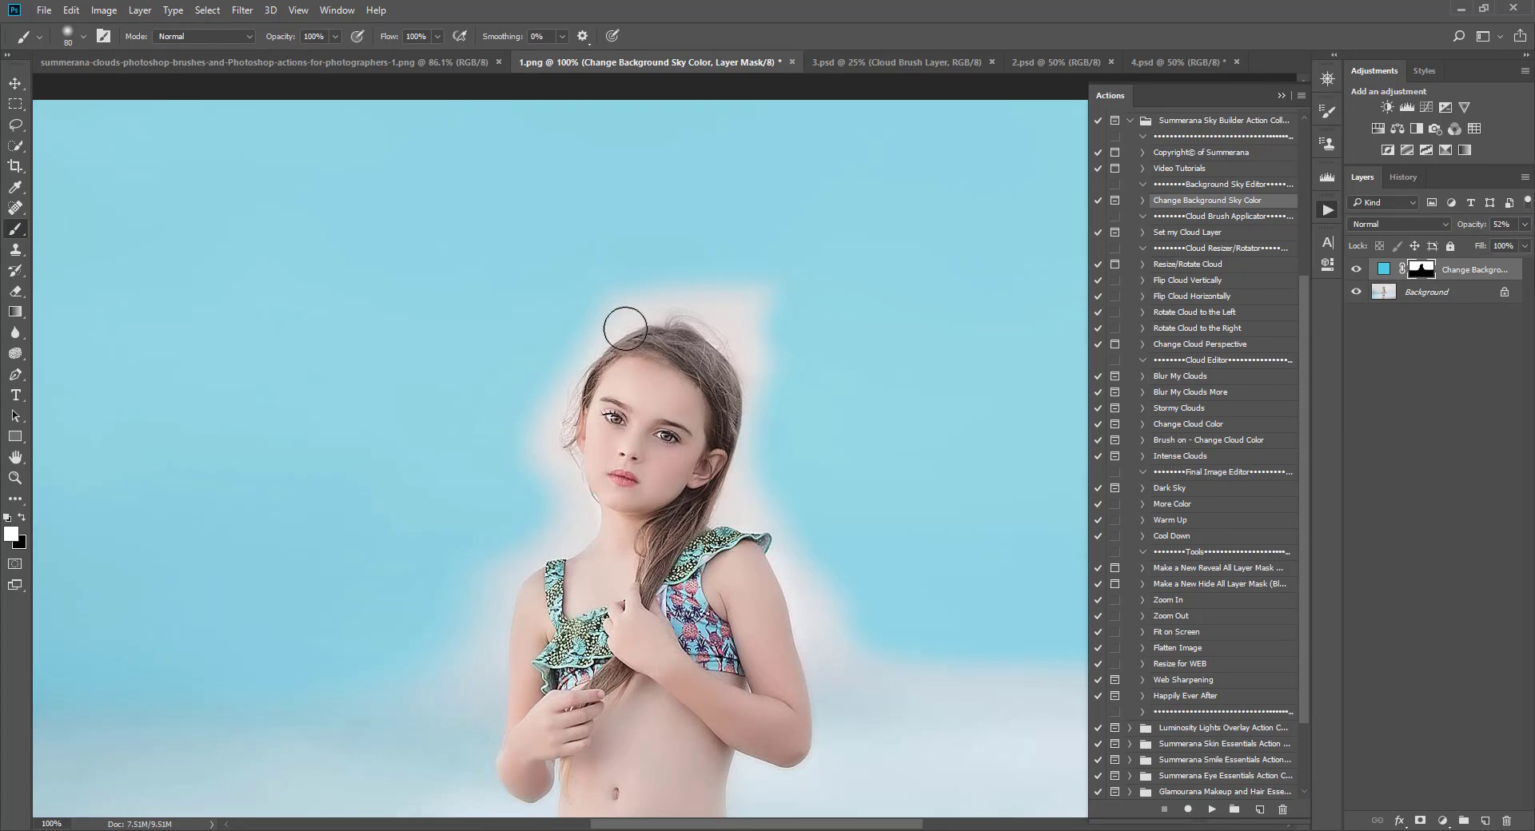
Step: Paint the sky colour closer around the girl's hair and shoulders with a 60 px brush
key("bracketleft")
key("bracketleft")
key("bracketleft")
key("bracketleft")
mouse_move(657, 291)
left_mouse_down()
mouse_move(576, 316)
mouse_move(773, 313)
mouse_move(644, 292)
mouse_move(772, 323)
mouse_move(788, 304)
mouse_move(762, 337)
mouse_move(708, 303)
mouse_move(794, 374)
mouse_move(738, 325)
mouse_move(777, 406)
mouse_move(766, 382)
mouse_move(738, 511)
mouse_move(789, 513)
mouse_move(813, 623)
mouse_move(848, 596)
mouse_move(878, 620)
mouse_move(827, 643)
left_mouse_up()
key("bracketright")
key("bracketright")
key("bracketright")
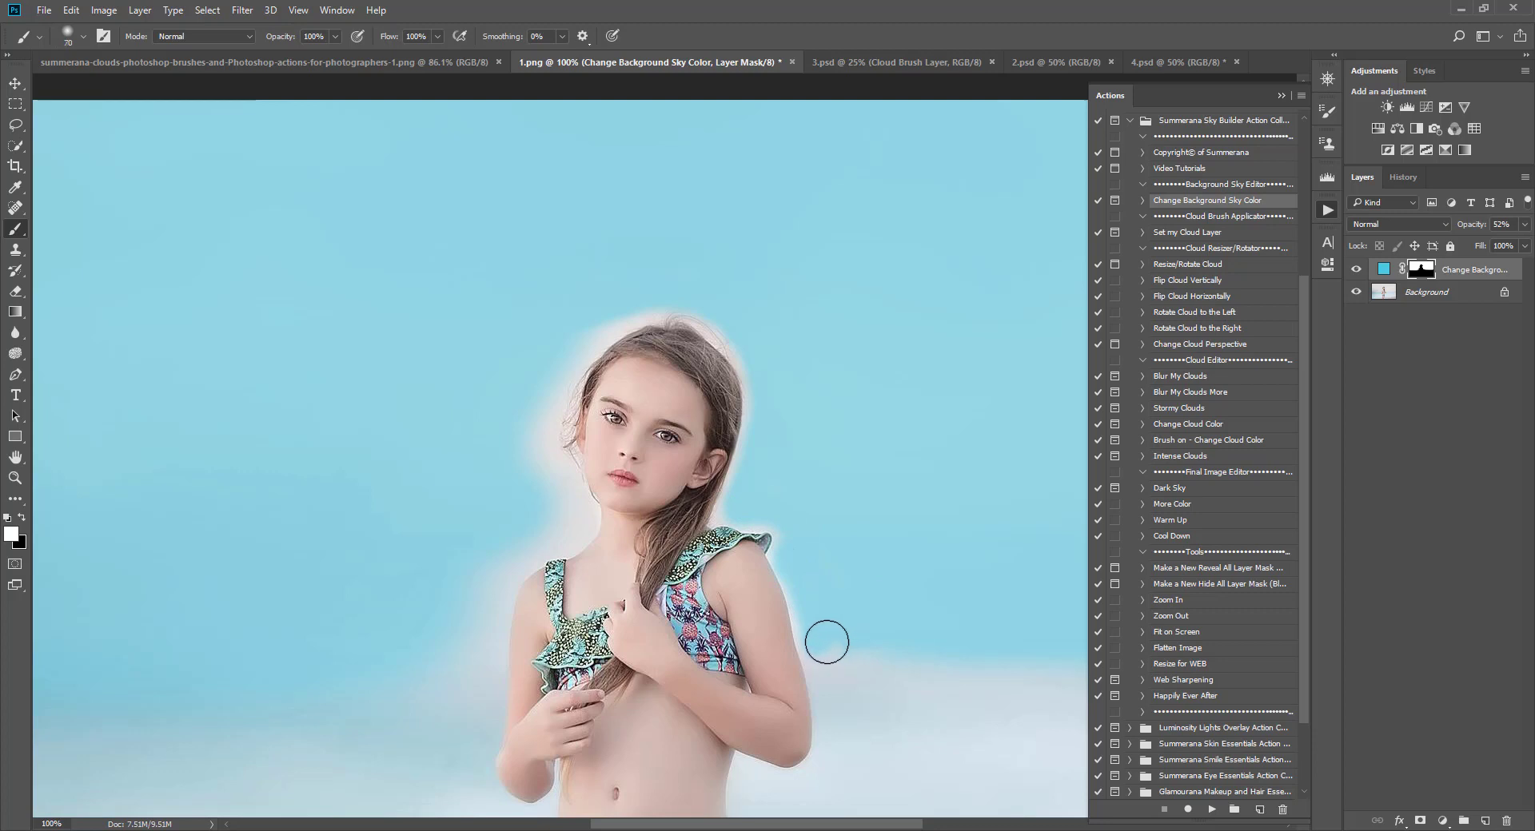
key("bracketright")
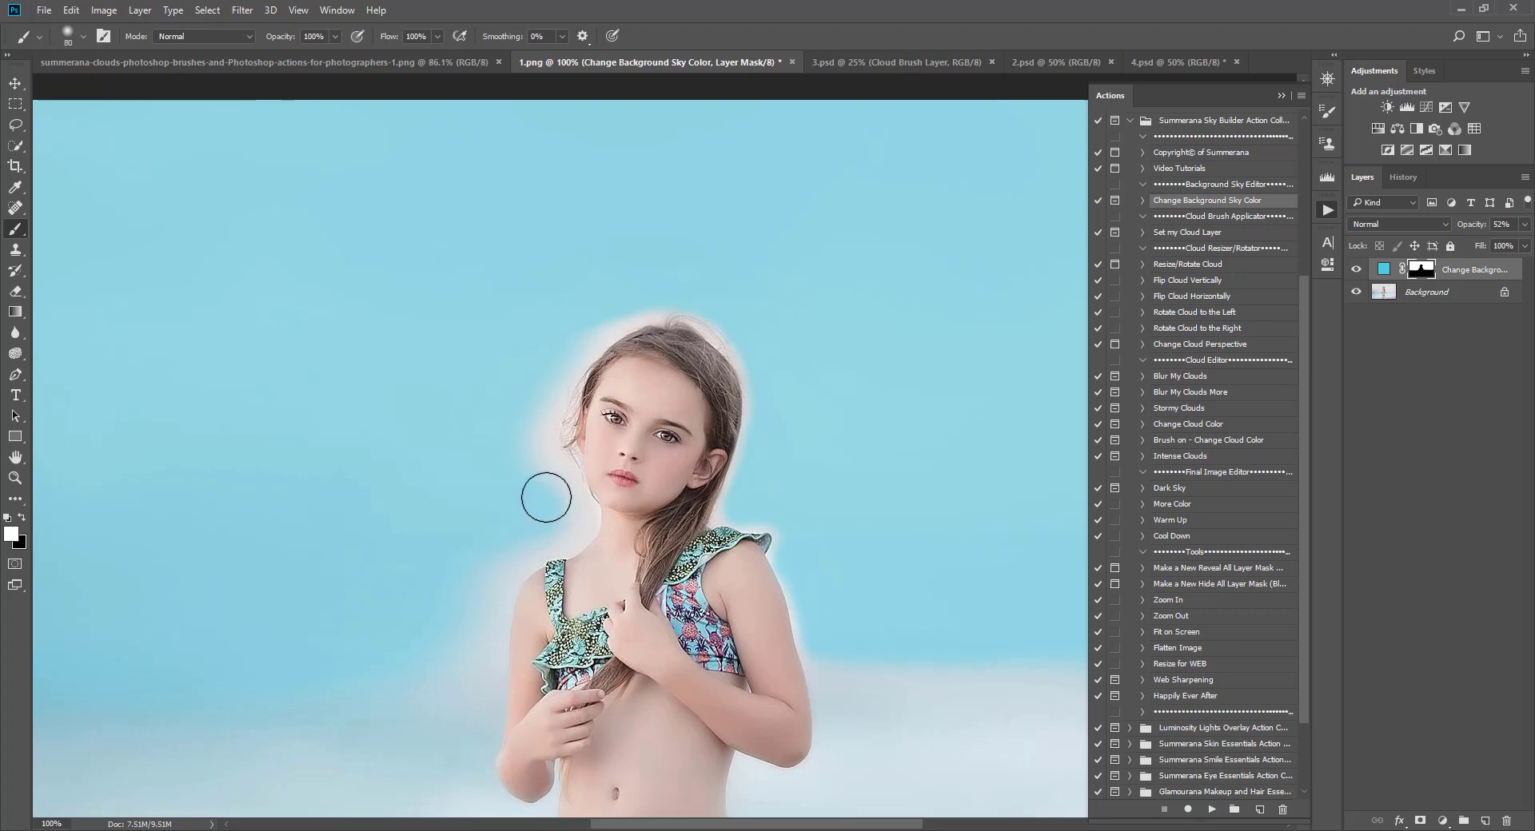
mouse_move(546, 499)
left_mouse_down()
mouse_move(587, 522)
mouse_move(554, 538)
mouse_move(581, 520)
mouse_move(569, 544)
mouse_move(505, 557)
mouse_move(544, 547)
mouse_move(444, 625)
mouse_move(490, 621)
mouse_move(502, 565)
mouse_move(459, 621)
mouse_move(470, 661)
left_mouse_up()
key("bracketleft")
key("bracketleft")
key("bracketleft")
key("bracketleft")
key("bracketleft")
key("bracketleft")
key("bracketright")
key("bracketright")
key("bracketright")
key("bracketright")
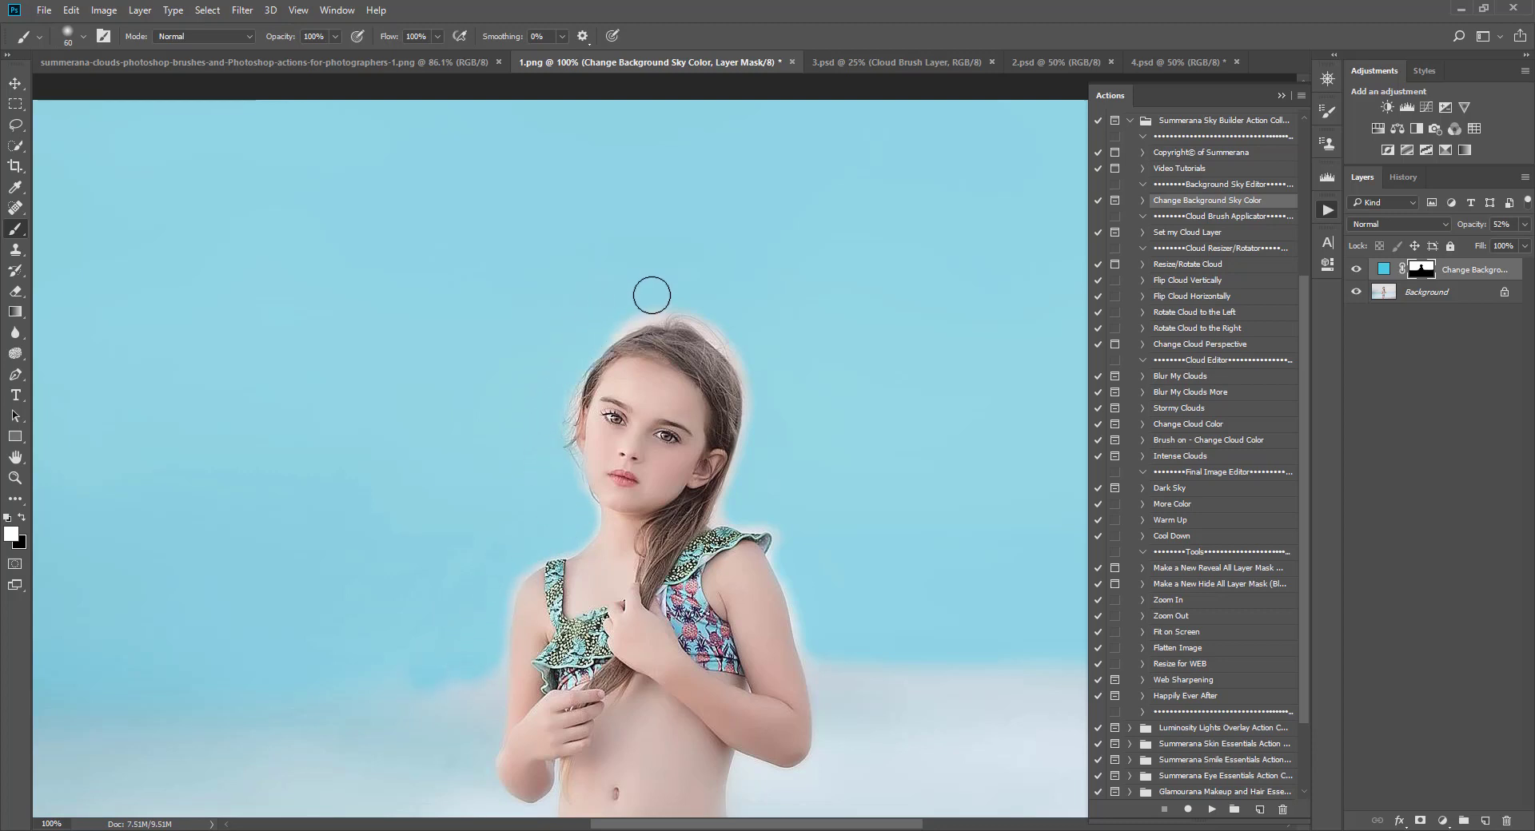
key("bracketleft")
key("bracketleft")
key("bracketleft")
key("bracketleft")
key("bracketleft")
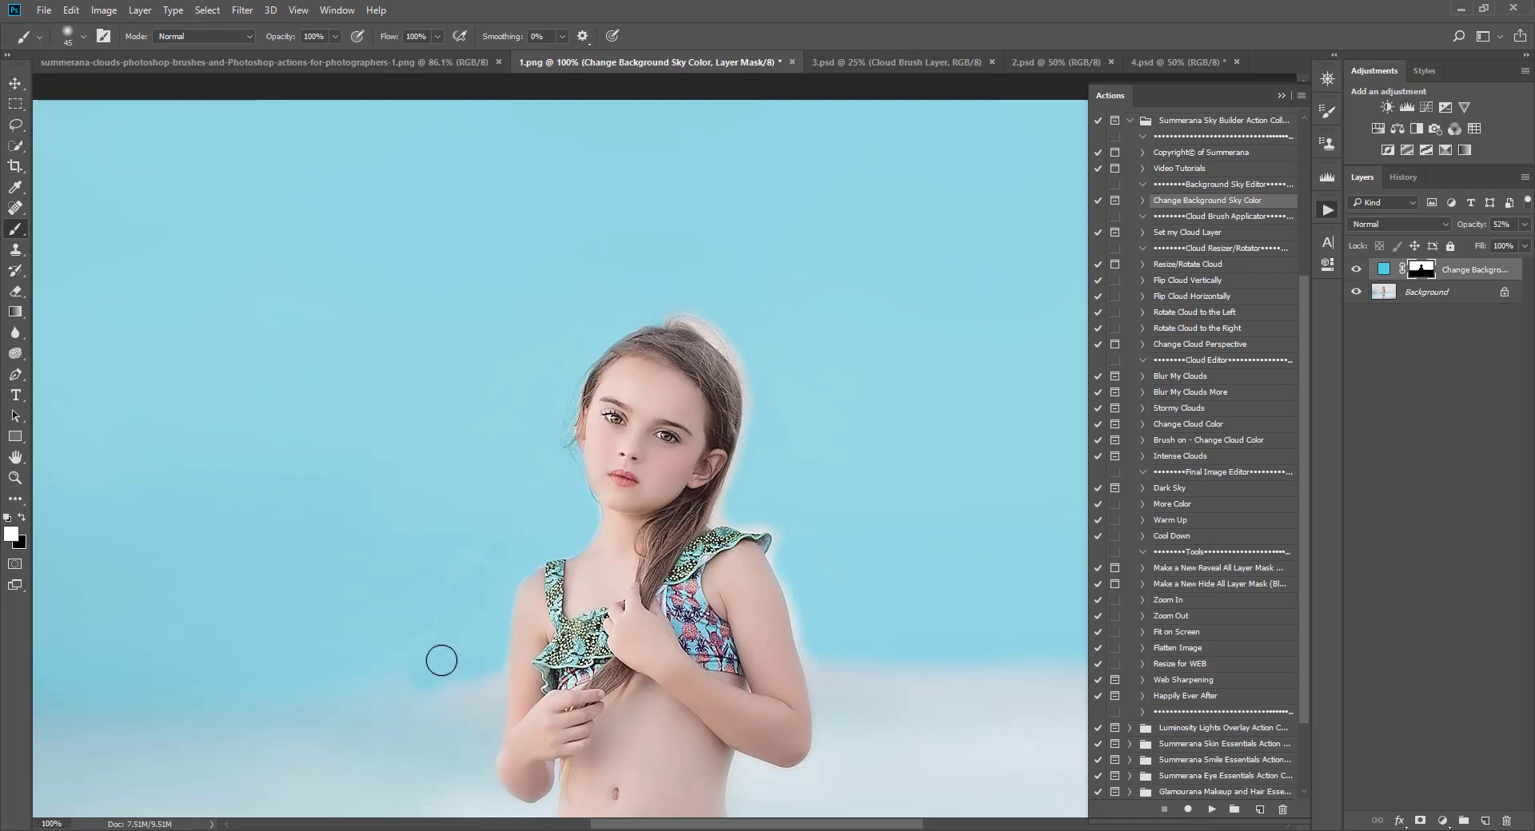
key("bracketright")
key("bracketright")
key("bracketright")
key("bracketright")
key("bracketright")
key("bracketright")
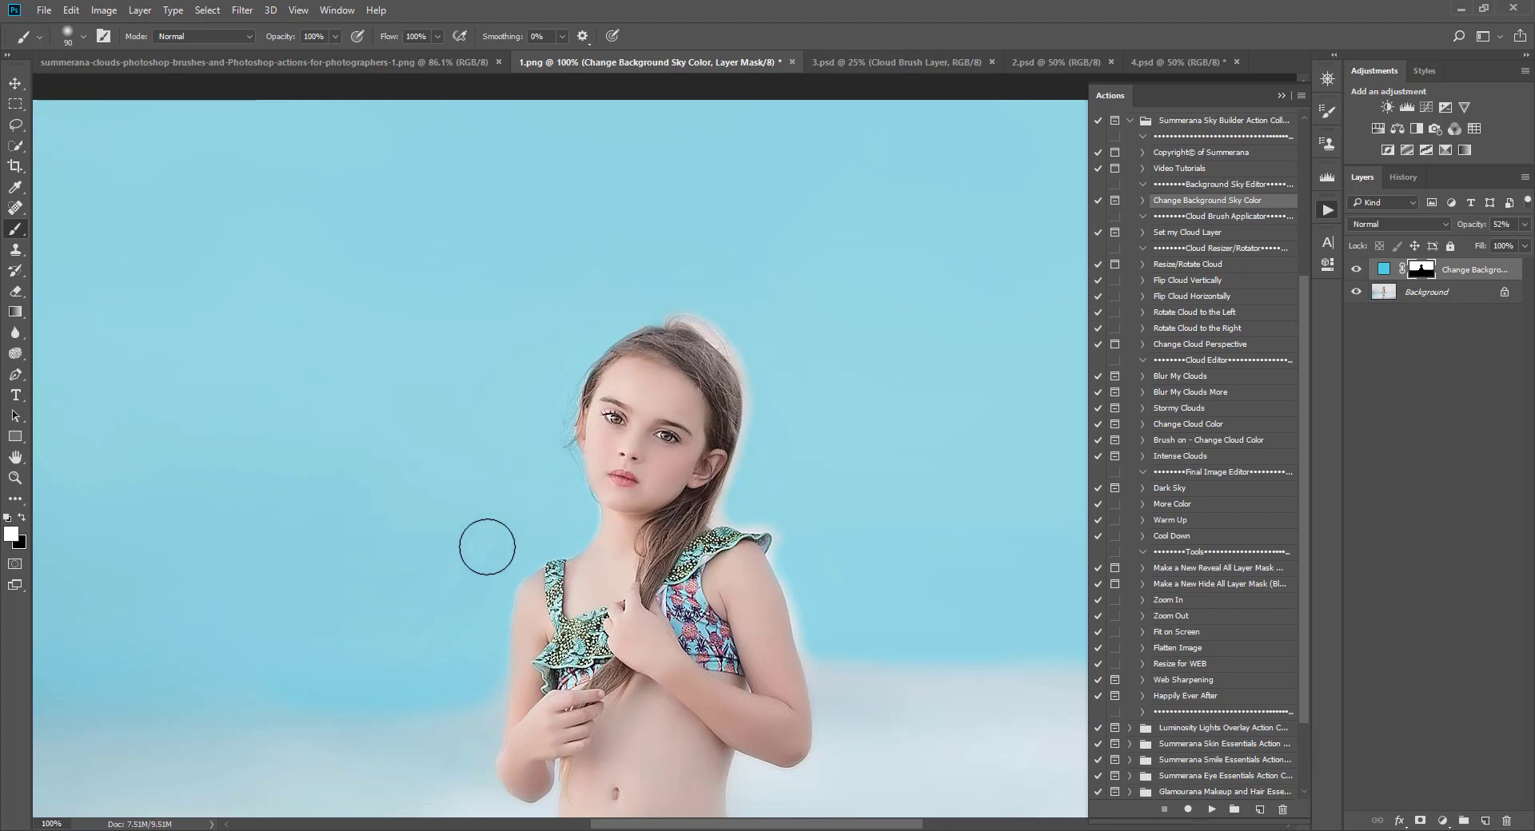
Step: Undo the last stroke and paint the sky colour tightly along the top of the girl's hair with a 20 px brush
key("bracketleft")
key("bracketleft")
key("bracketleft")
key("bracketleft")
key("bracketleft")
key("bracketleft")
key("bracketleft")
key("bracketleft")
key("bracketleft")
key("bracketleft")
key("bracketleft")
key("bracketleft")
key("bracketleft")
key("bracketleft")
key("bracketleft")
left_click(71, 10)
left_click(75, 28)
mouse_move(648, 312)
left_mouse_down()
mouse_move(716, 334)
mouse_move(637, 319)
left_mouse_up()
left_click_drag(751, 363, 715, 339)
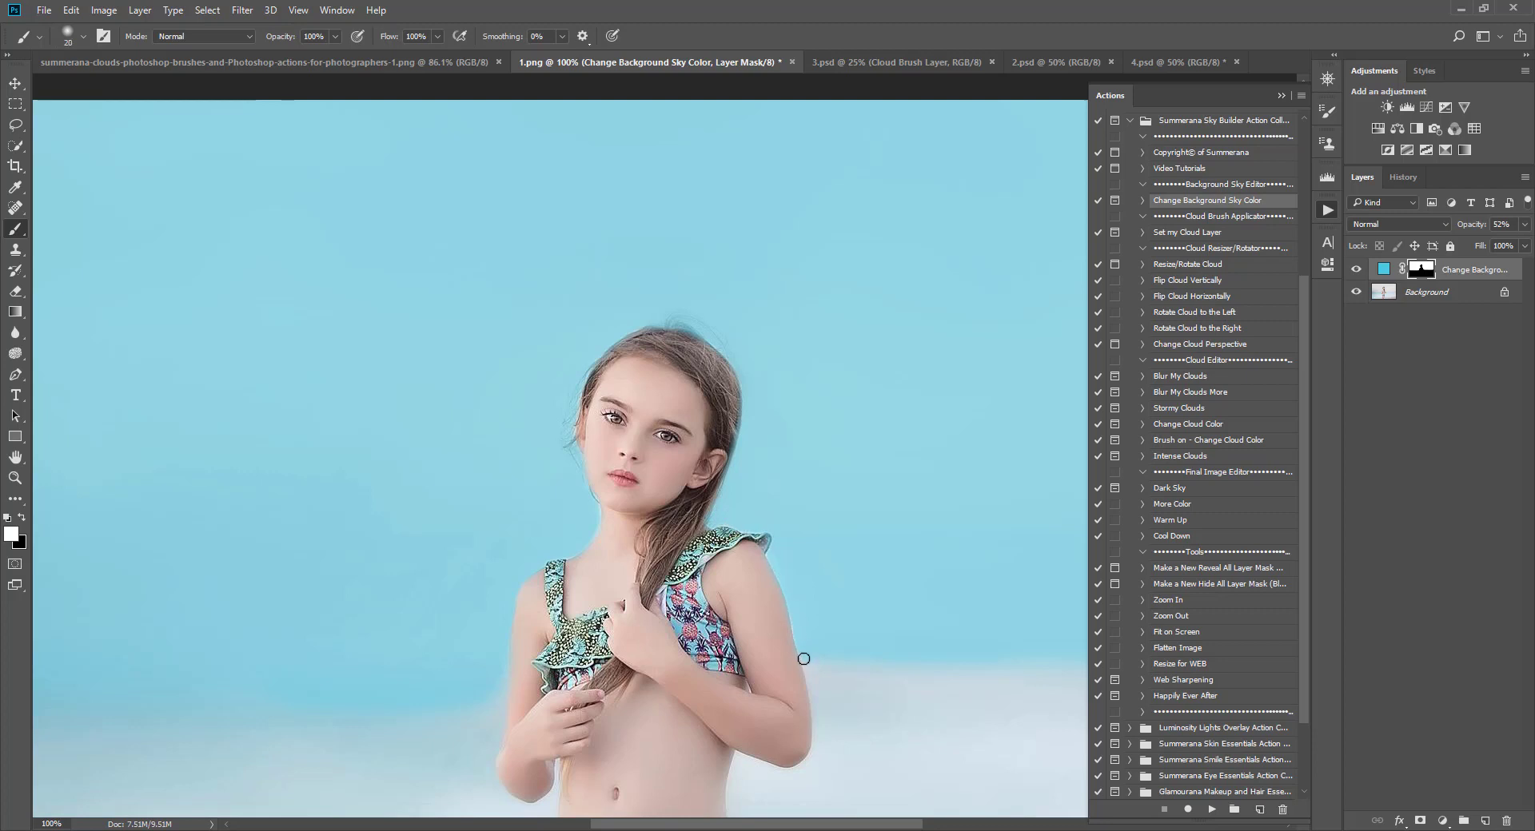
left_click_drag(914, 664, 1084, 669)
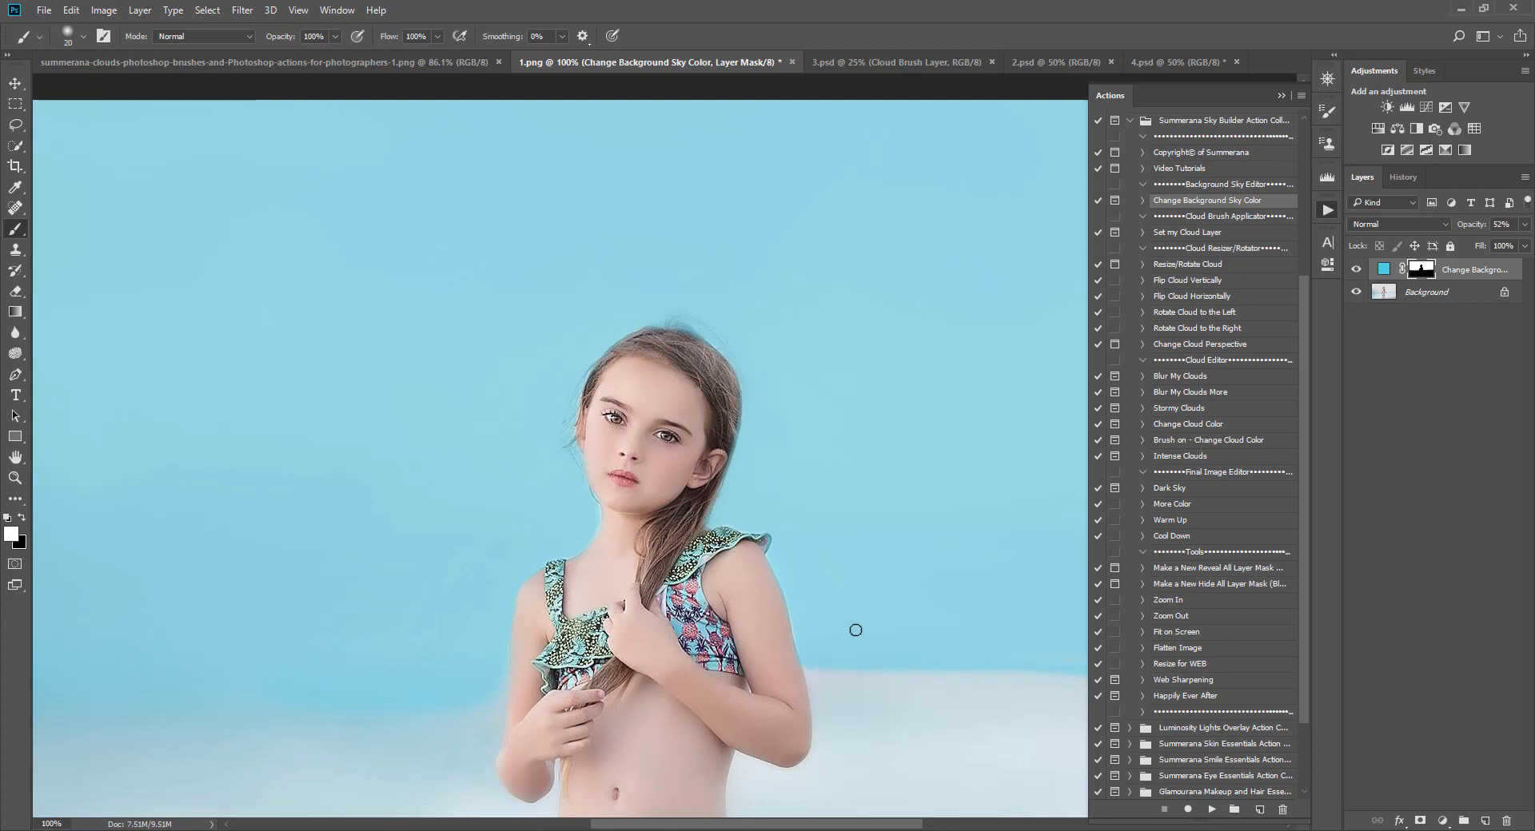
left_click(72, 12)
left_click(80, 69)
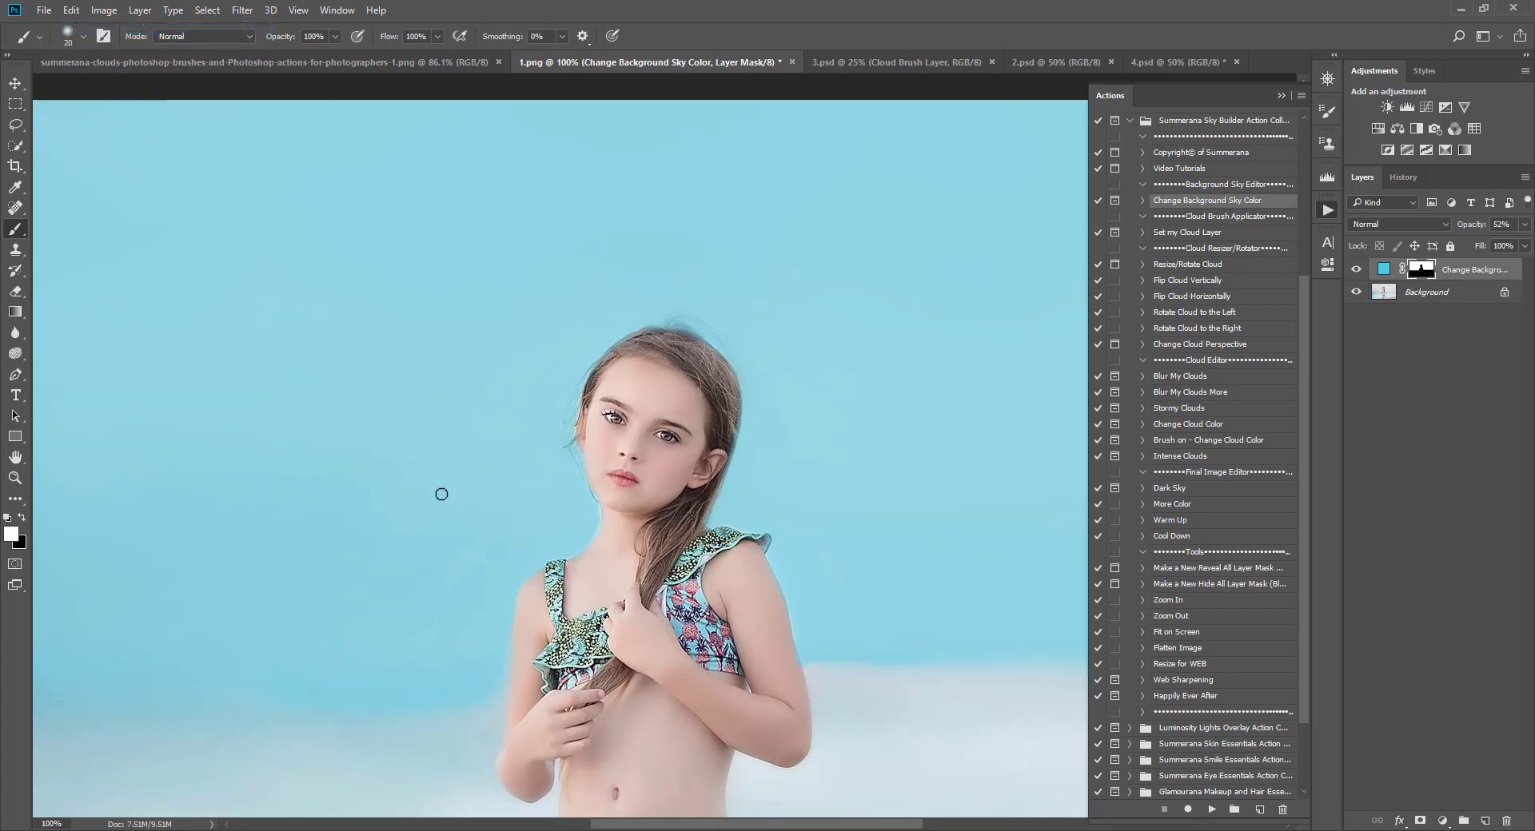
Step: Swap the foreground colour to black for erasing sky colour from the mask
left_click(21, 518)
scroll(698, 506, "down", 3)
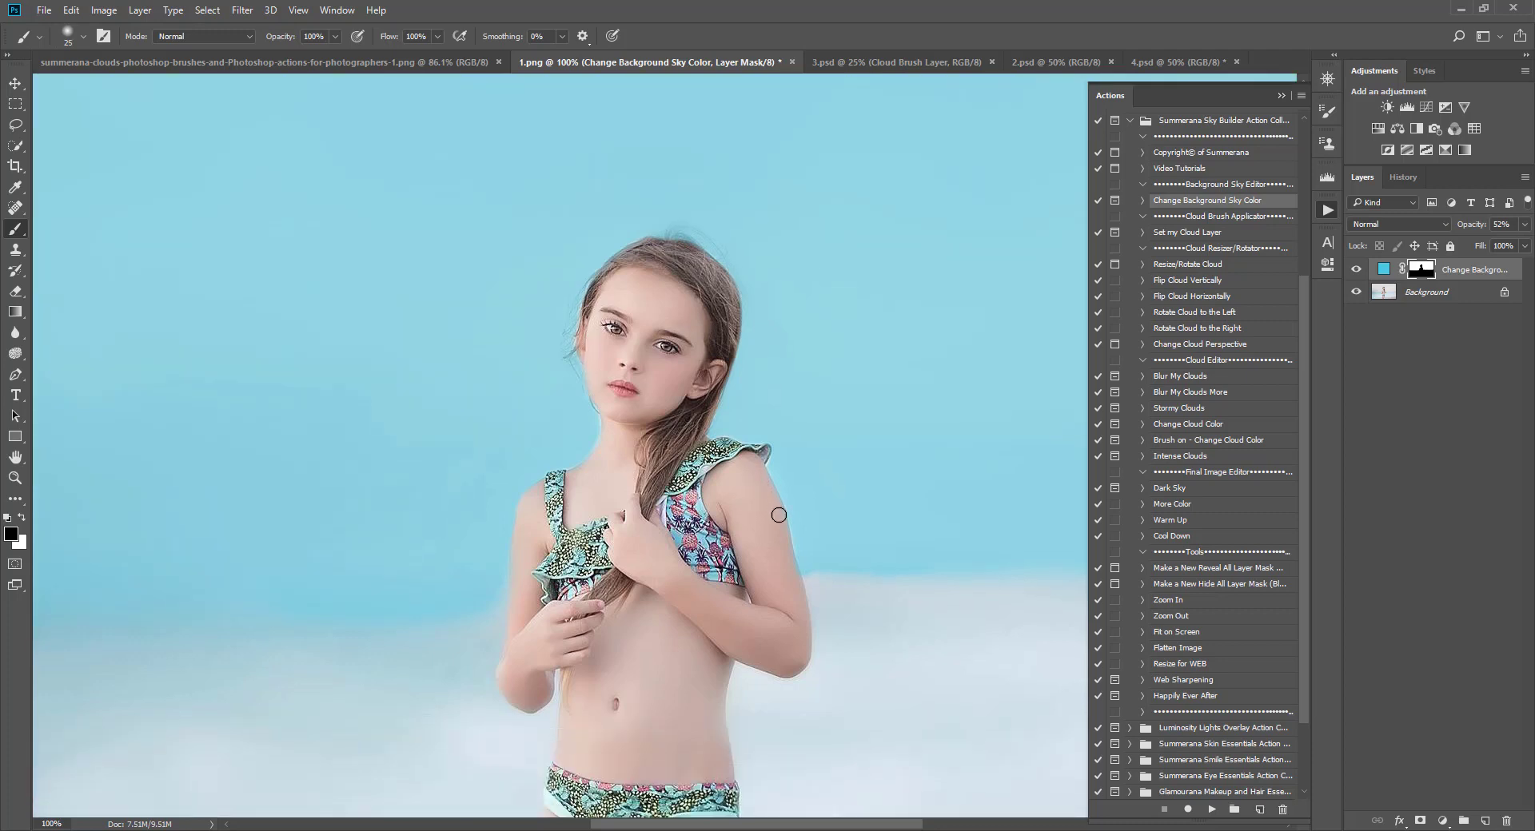
Step: Paint black on the sky-colour mask to remove colour over the girl's right shoulder
left_click_drag(765, 482, 785, 559)
key("ctrl+minus")
key("ctrl+minus")
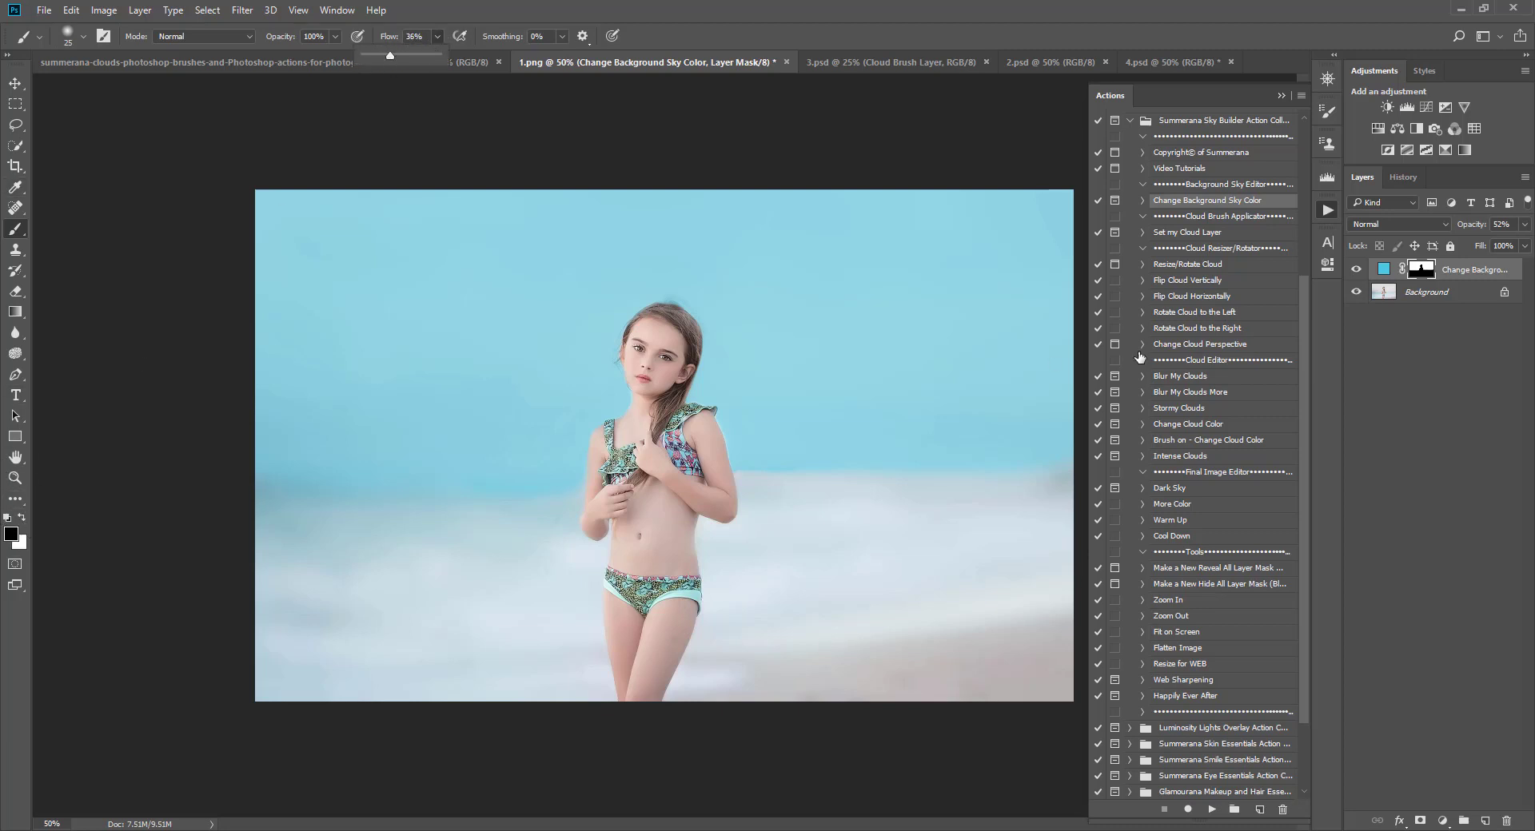
Step: Try a wide 1100 px black stroke across the middle of the sky-colour mask and undo it
left_click(1423, 272)
key("bracketright")
key("bracketright")
key("bracketright")
key("bracketright")
key("bracketright")
key("bracketright")
key("bracketright")
key("bracketright")
key("bracketright")
key("bracketright")
key("bracketright")
key("bracketright")
key("bracketright")
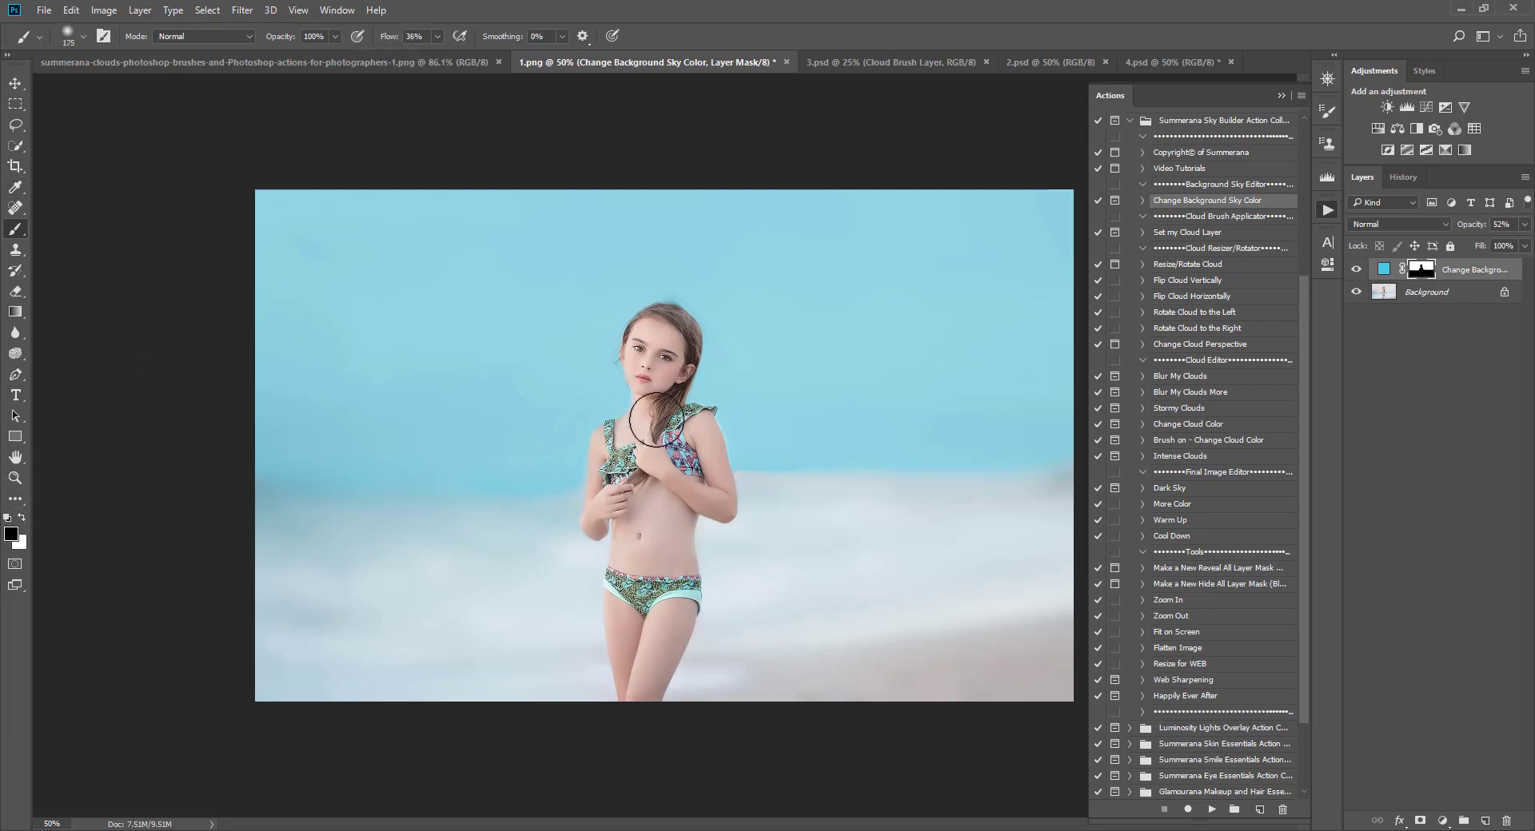
key("bracketright")
key("bracketright")
key("bracketright")
key("bracketright")
key("bracketright")
key("bracketright")
key("bracketright")
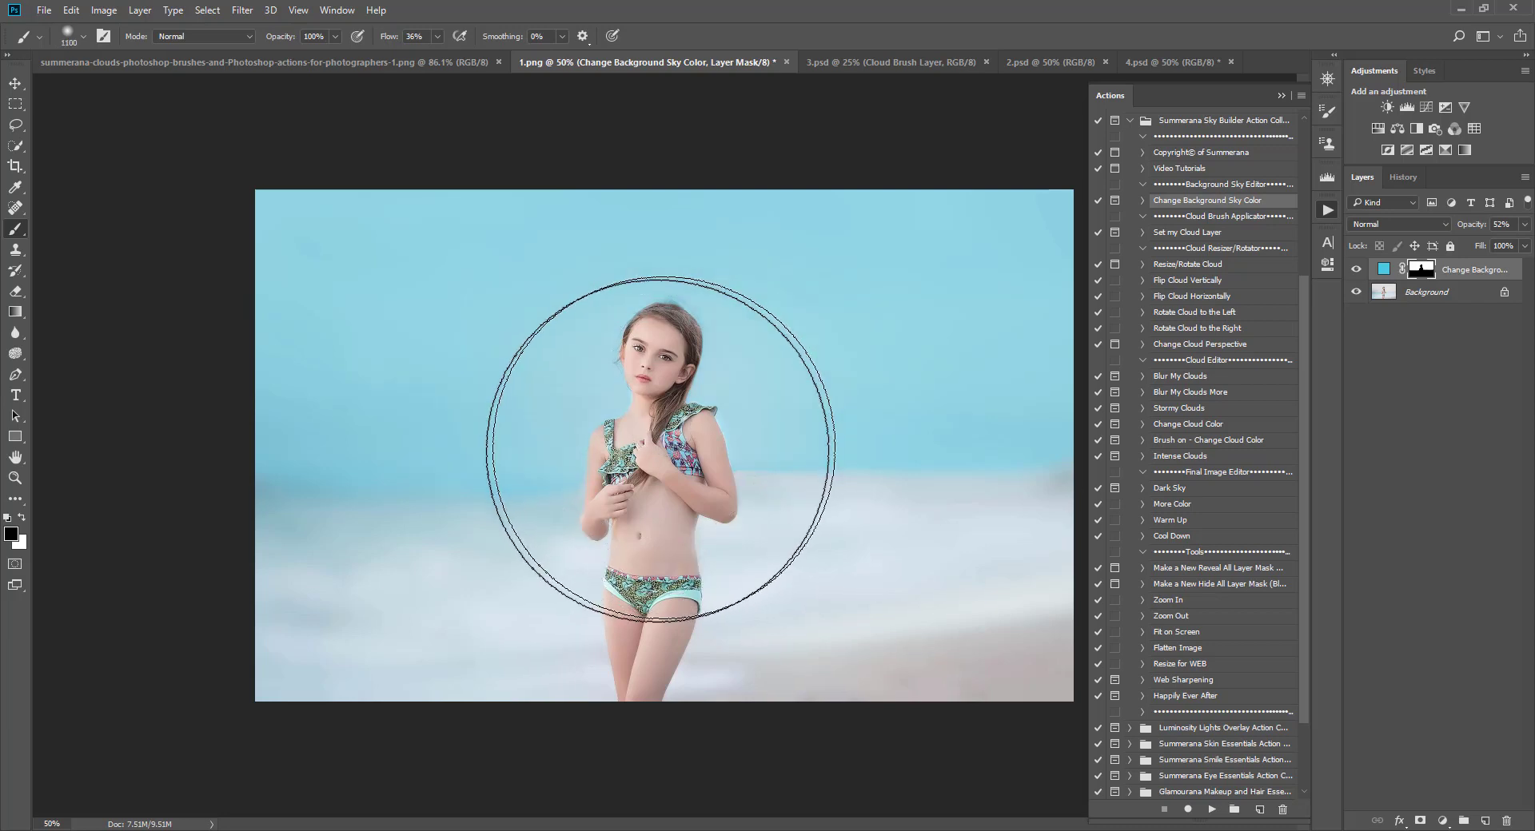
mouse_move(318, 501)
left_mouse_down()
mouse_move(275, 496)
mouse_move(609, 530)
mouse_move(891, 479)
mouse_move(1111, 485)
left_mouse_up()
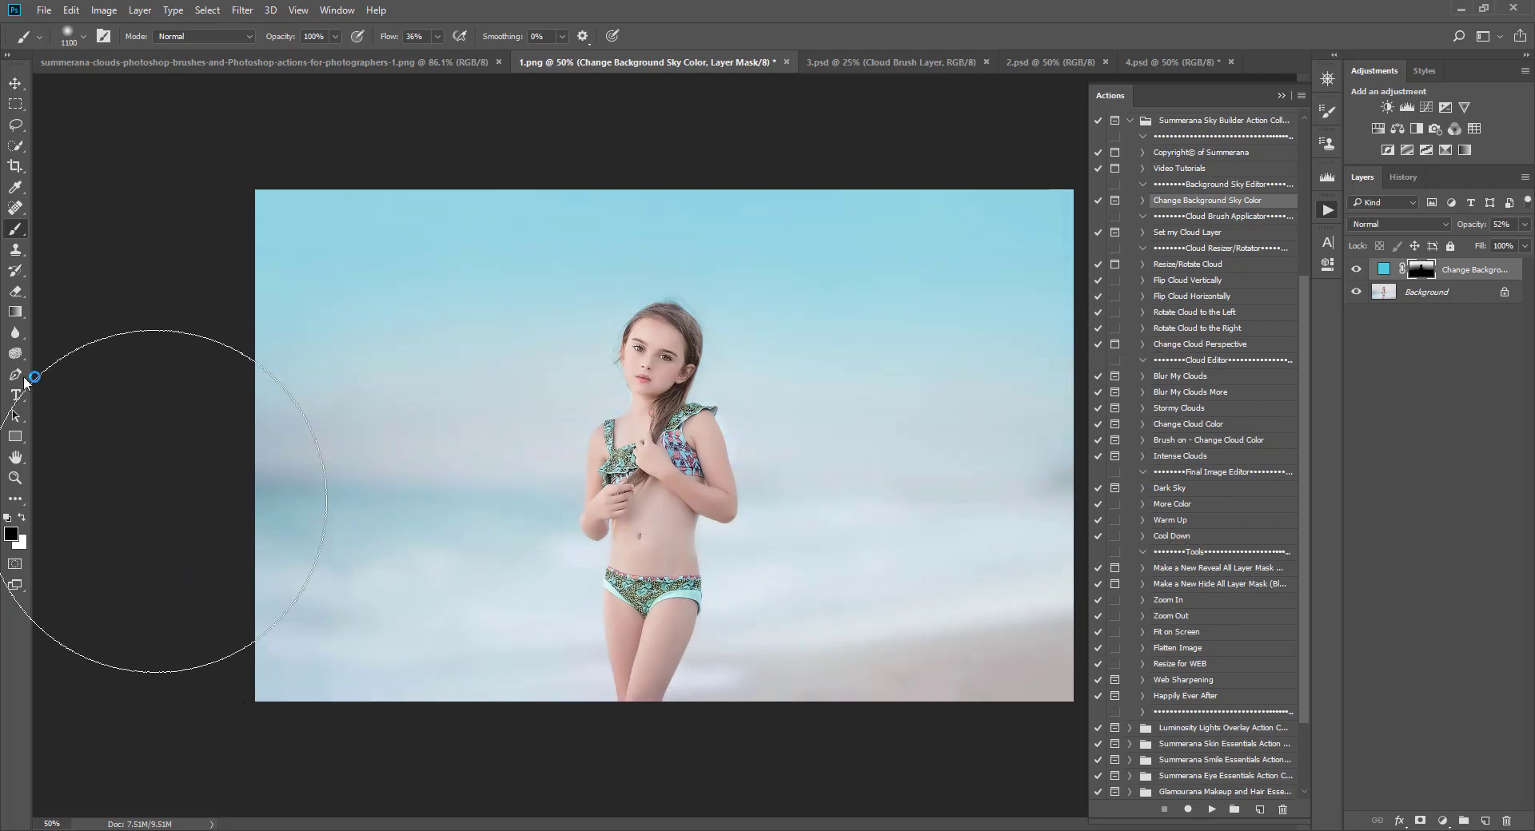
left_click(68, 12)
left_click(103, 24)
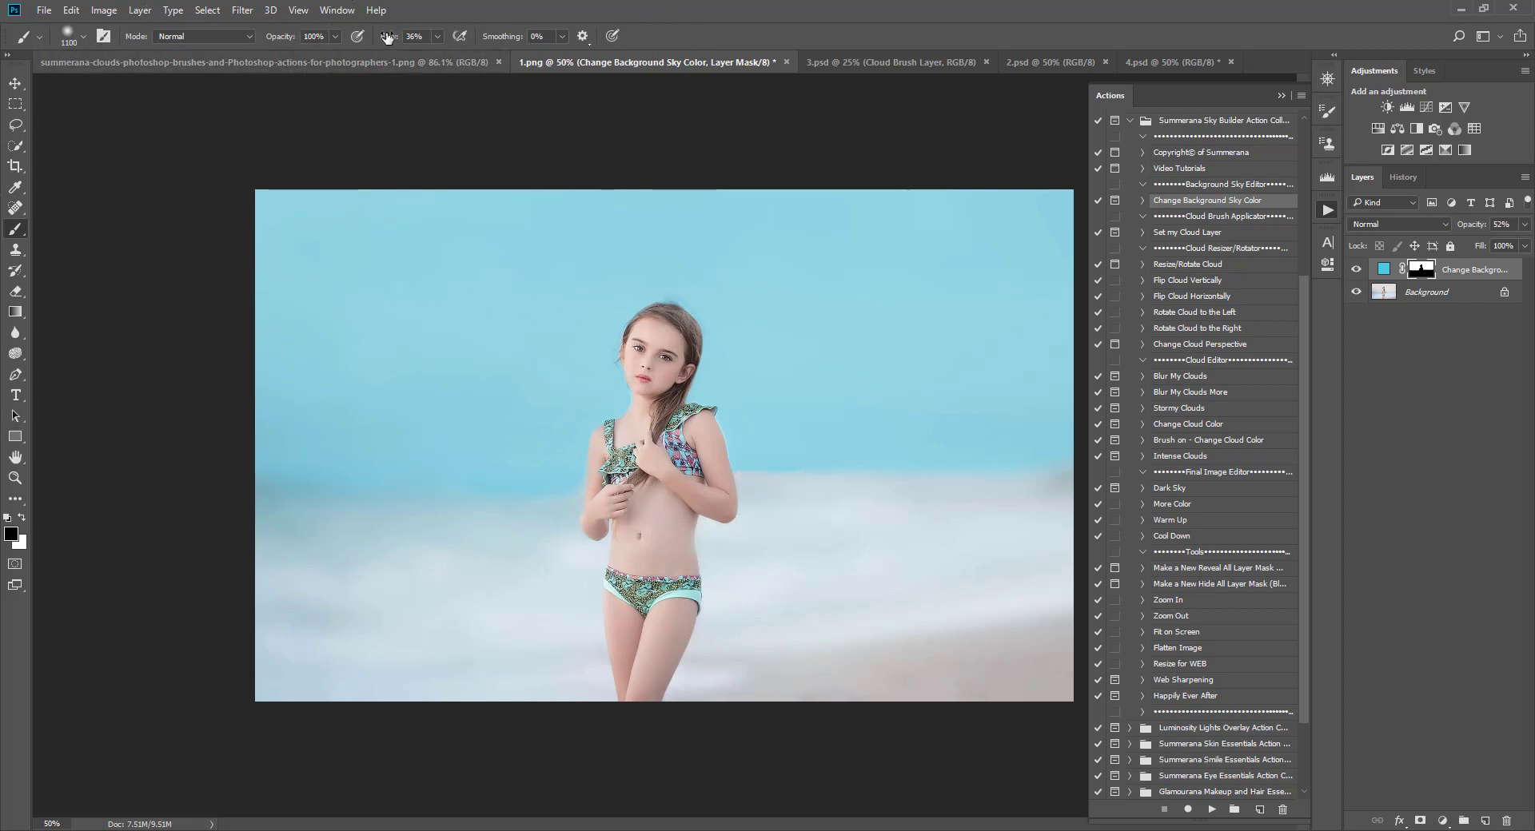
Step: Set the brush flow to 100% and brush opacity to 25%
left_click(334, 36)
left_click(438, 36)
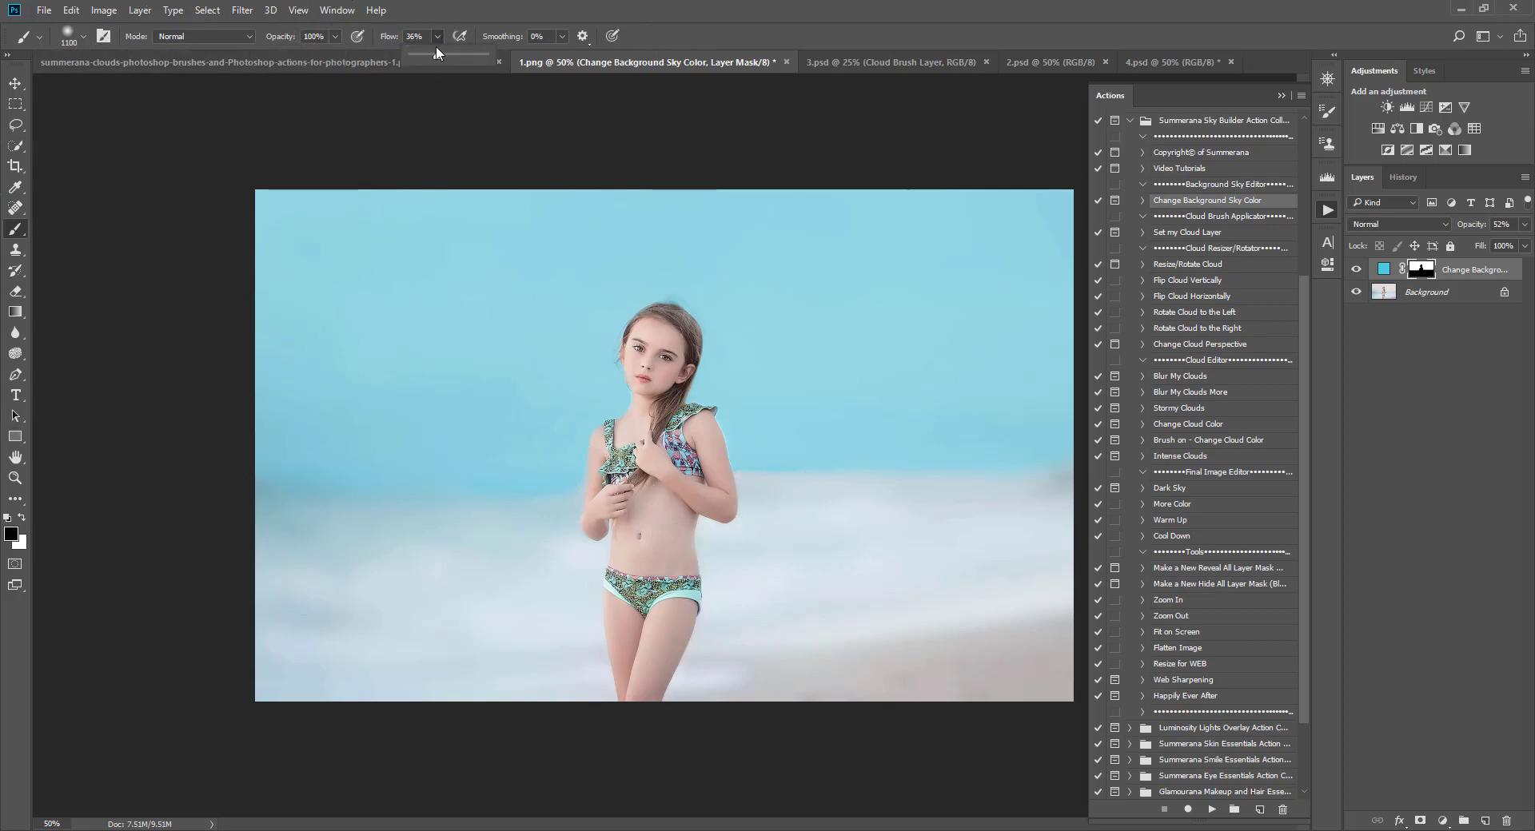
left_click_drag(436, 55, 486, 56)
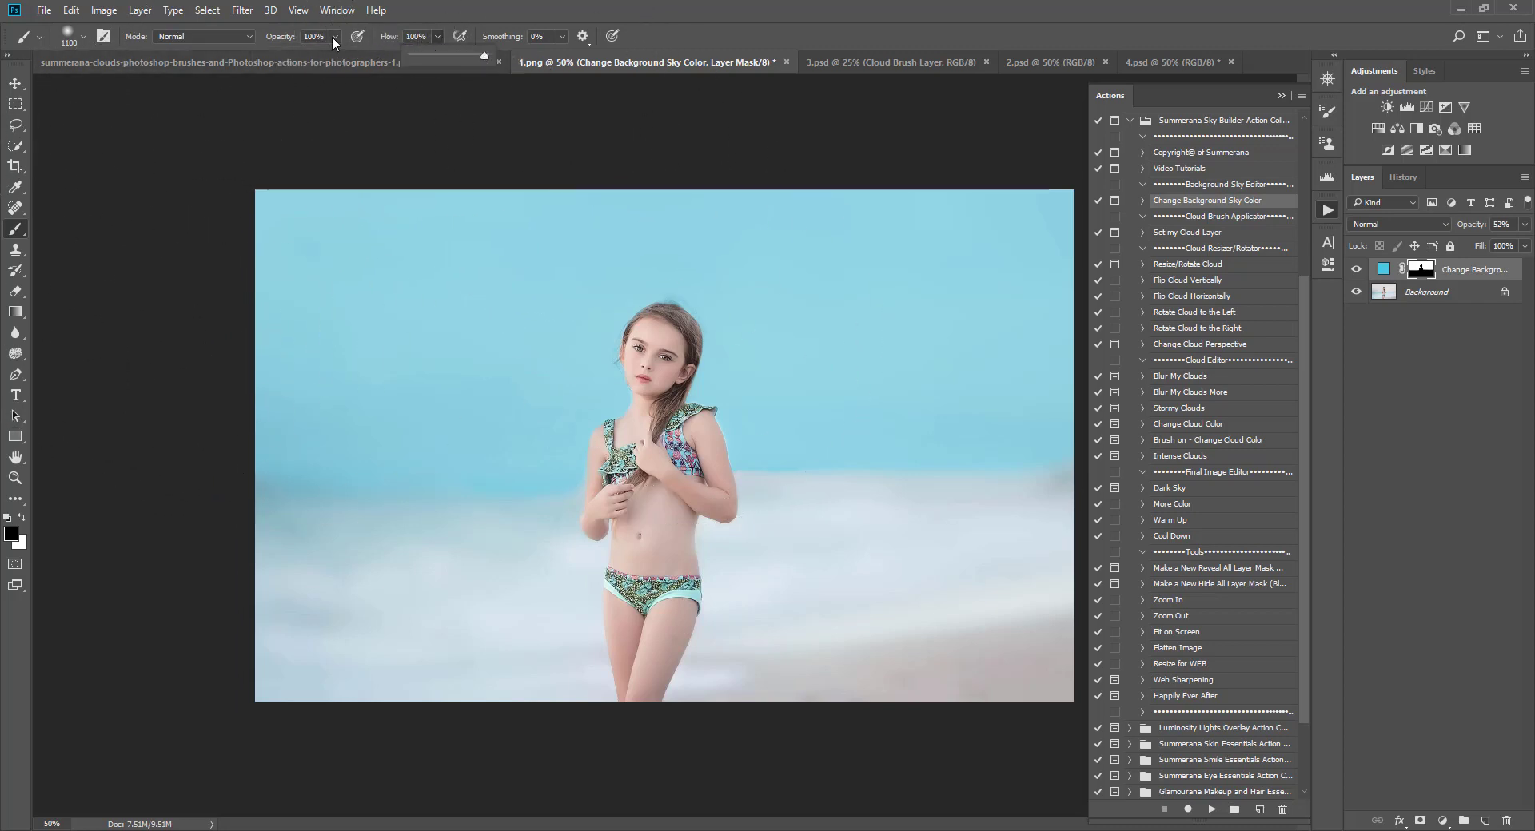
left_click(332, 36)
left_click_drag(334, 55, 272, 55)
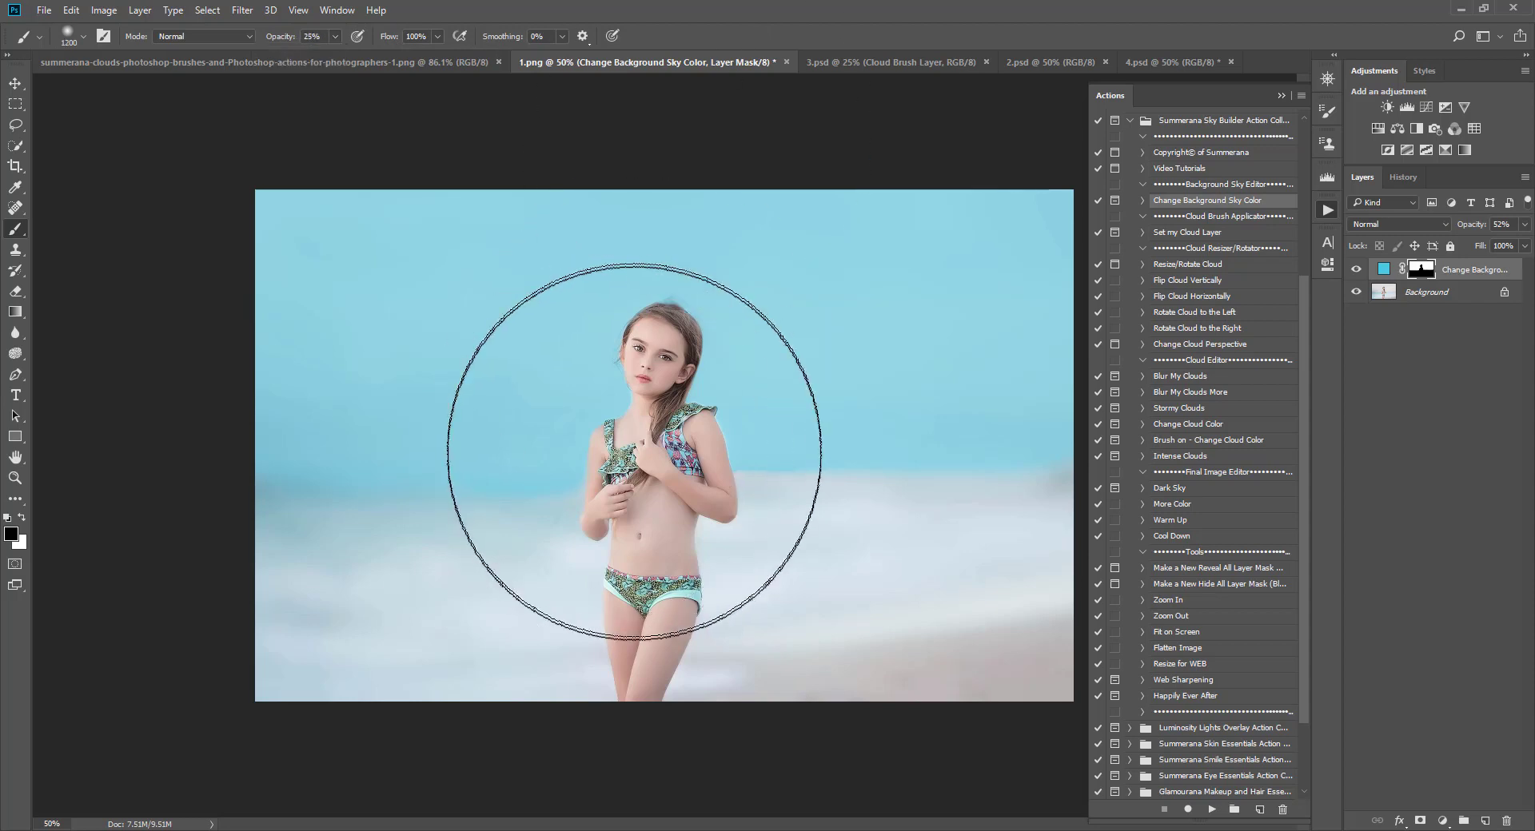
key("bracketleft")
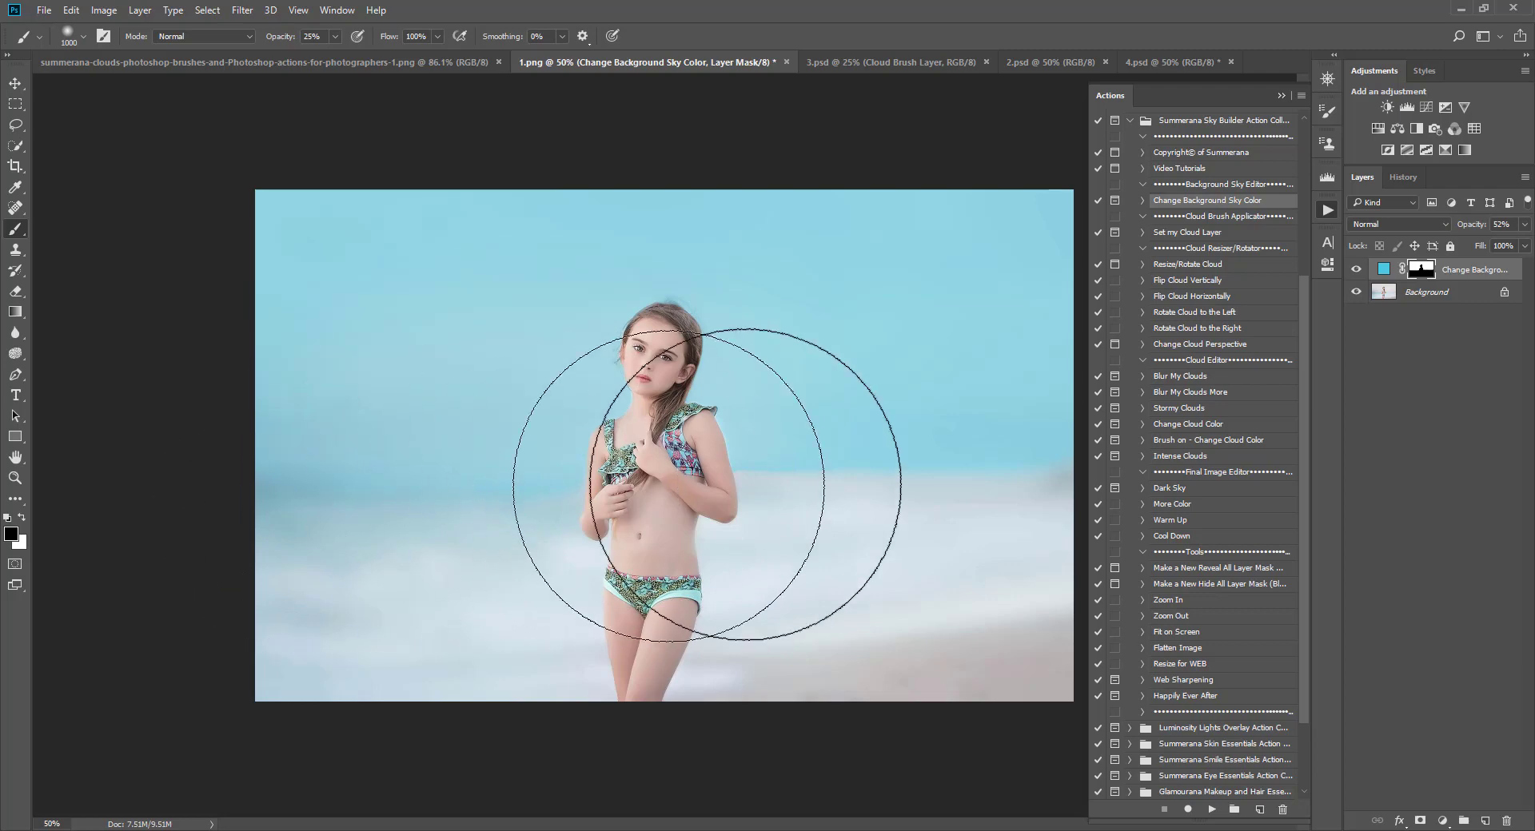
left_click(1097, 519)
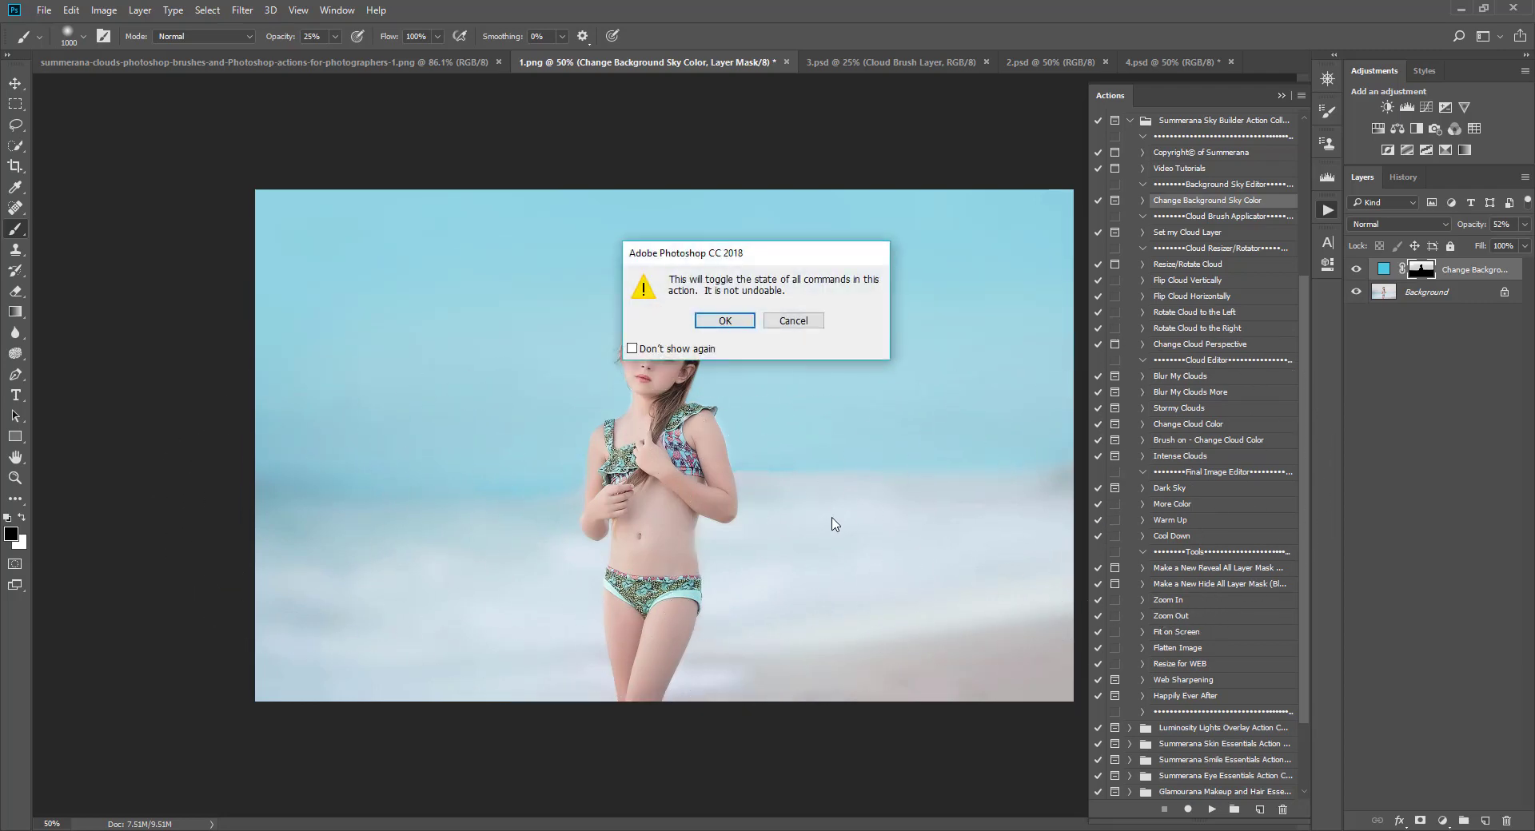
left_click(804, 324)
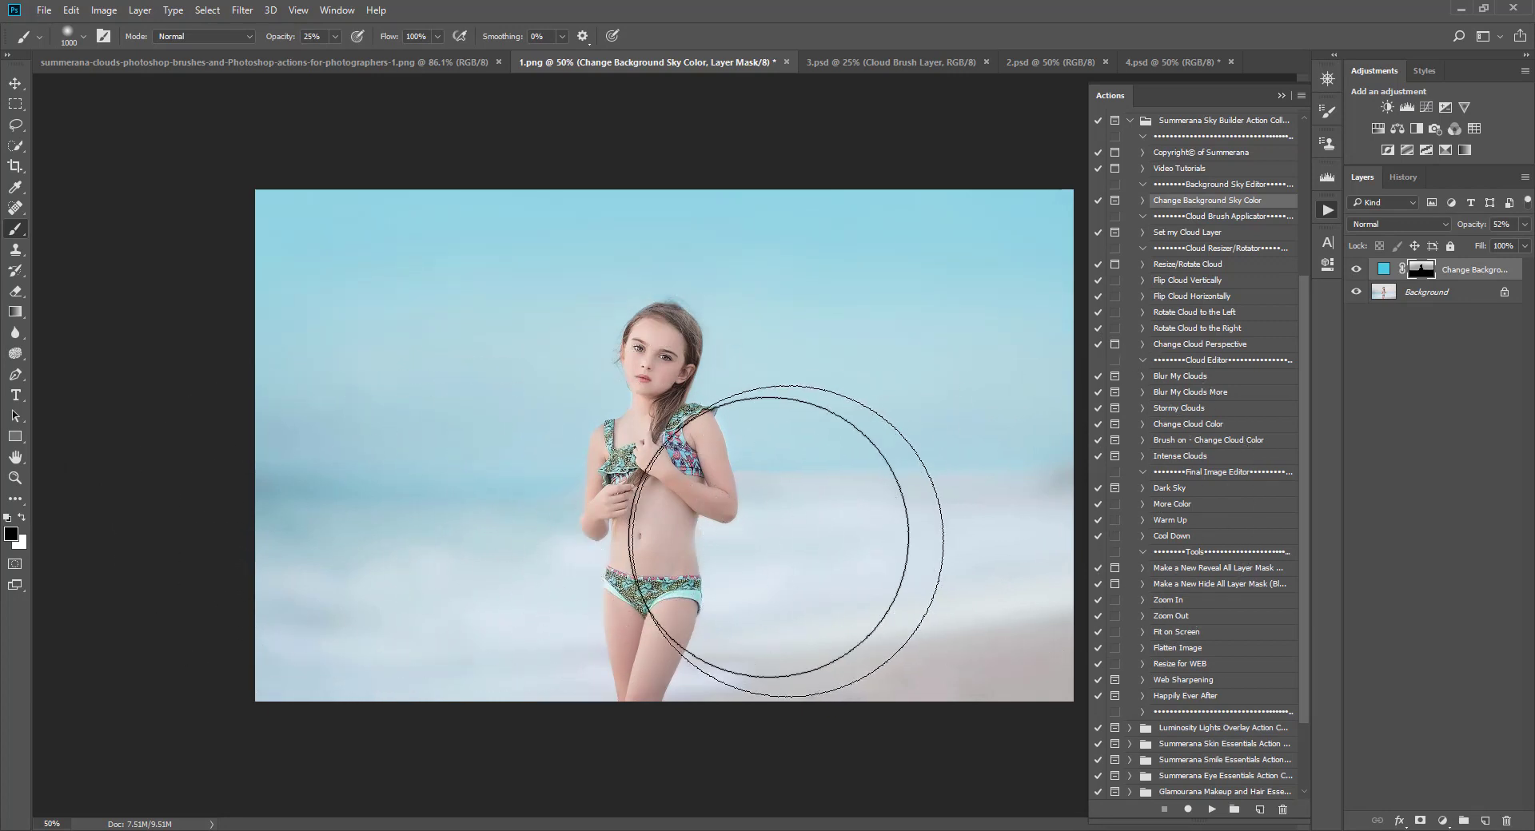
Step: Set the Change Background Sky Color layer's opacity to 55% and enlarge the brush to 1100 px
key("bracketleft")
key("bracketleft")
key("bracketleft")
key("bracketleft")
key("bracketleft")
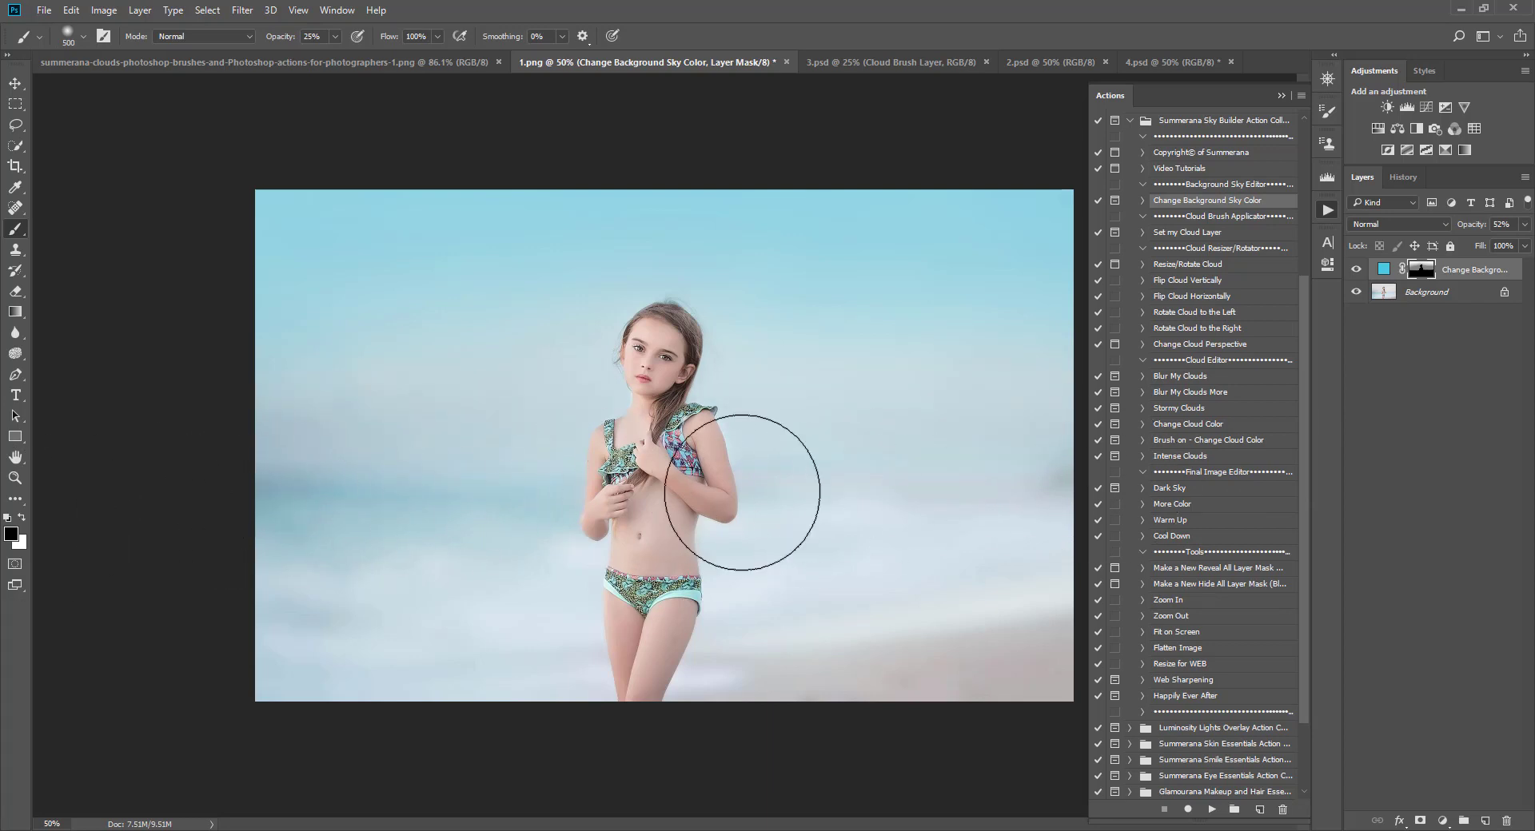
left_click(1525, 225)
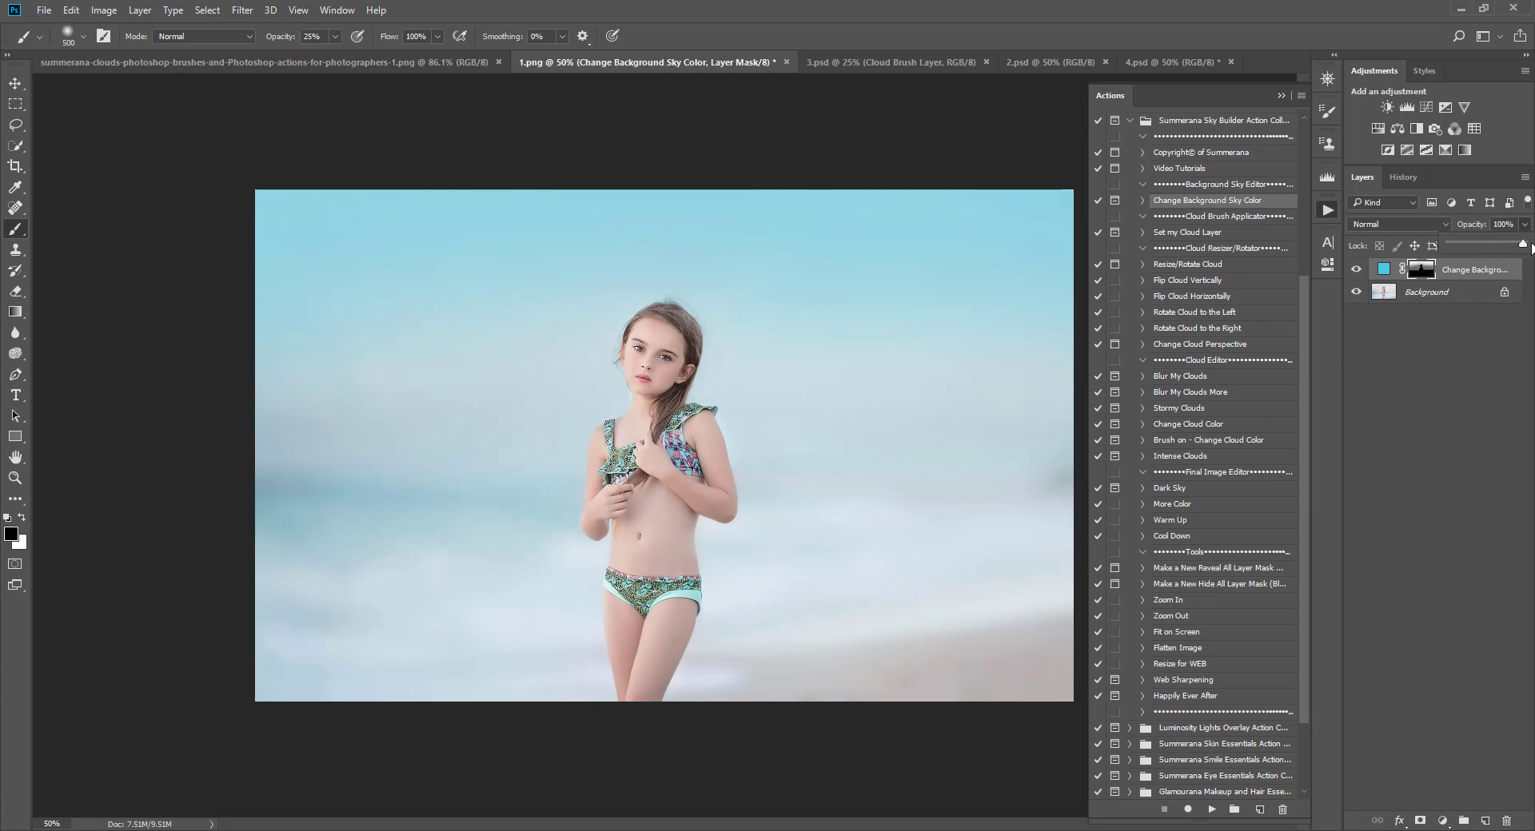
left_click_drag(1524, 248, 1511, 248)
key("bracketright")
key("bracketright")
key("bracketright")
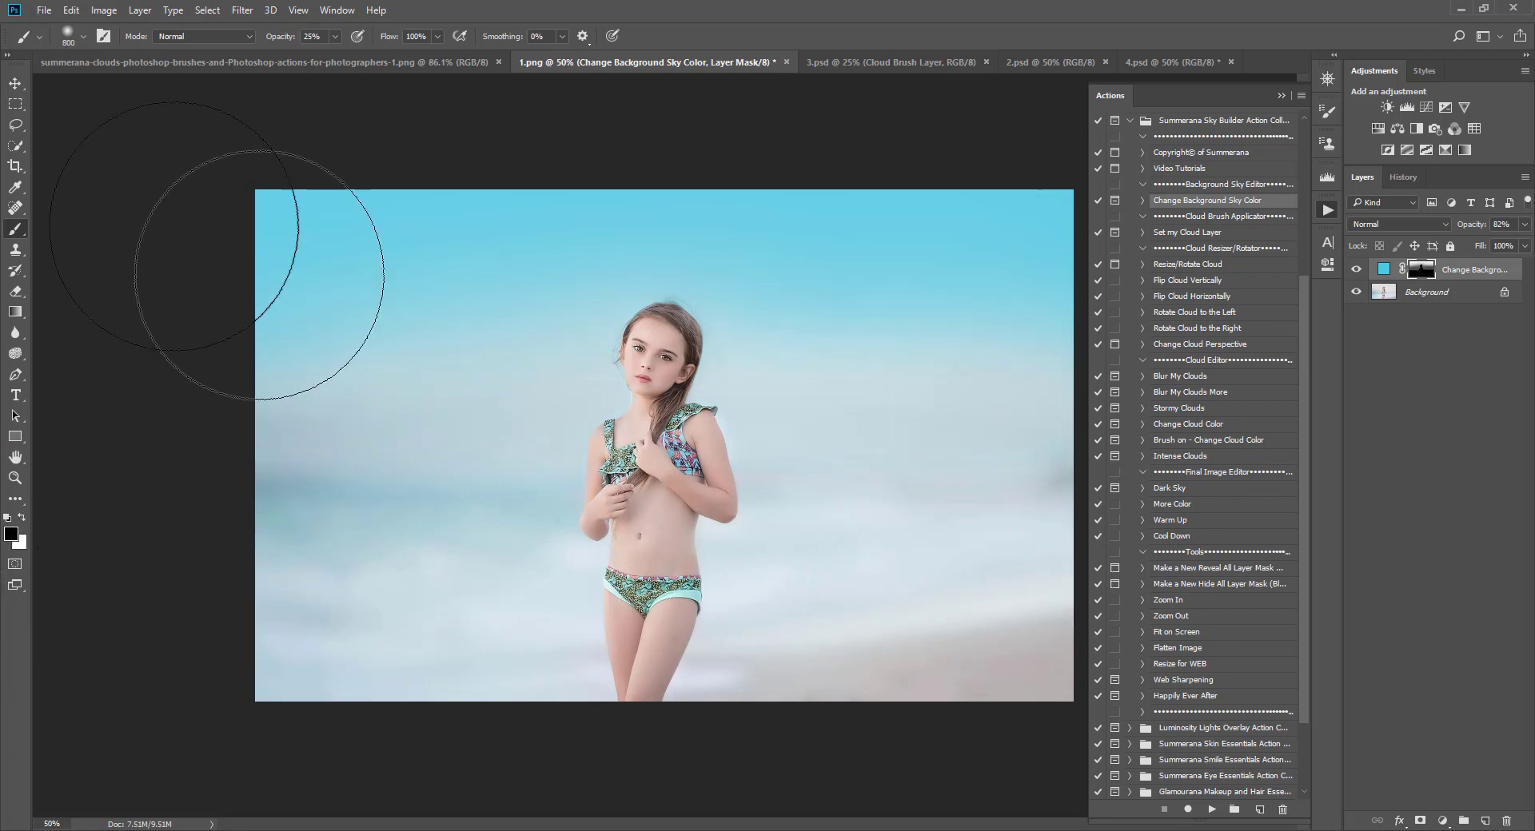
key("bracketright")
key("bracketright")
key("bracketright")
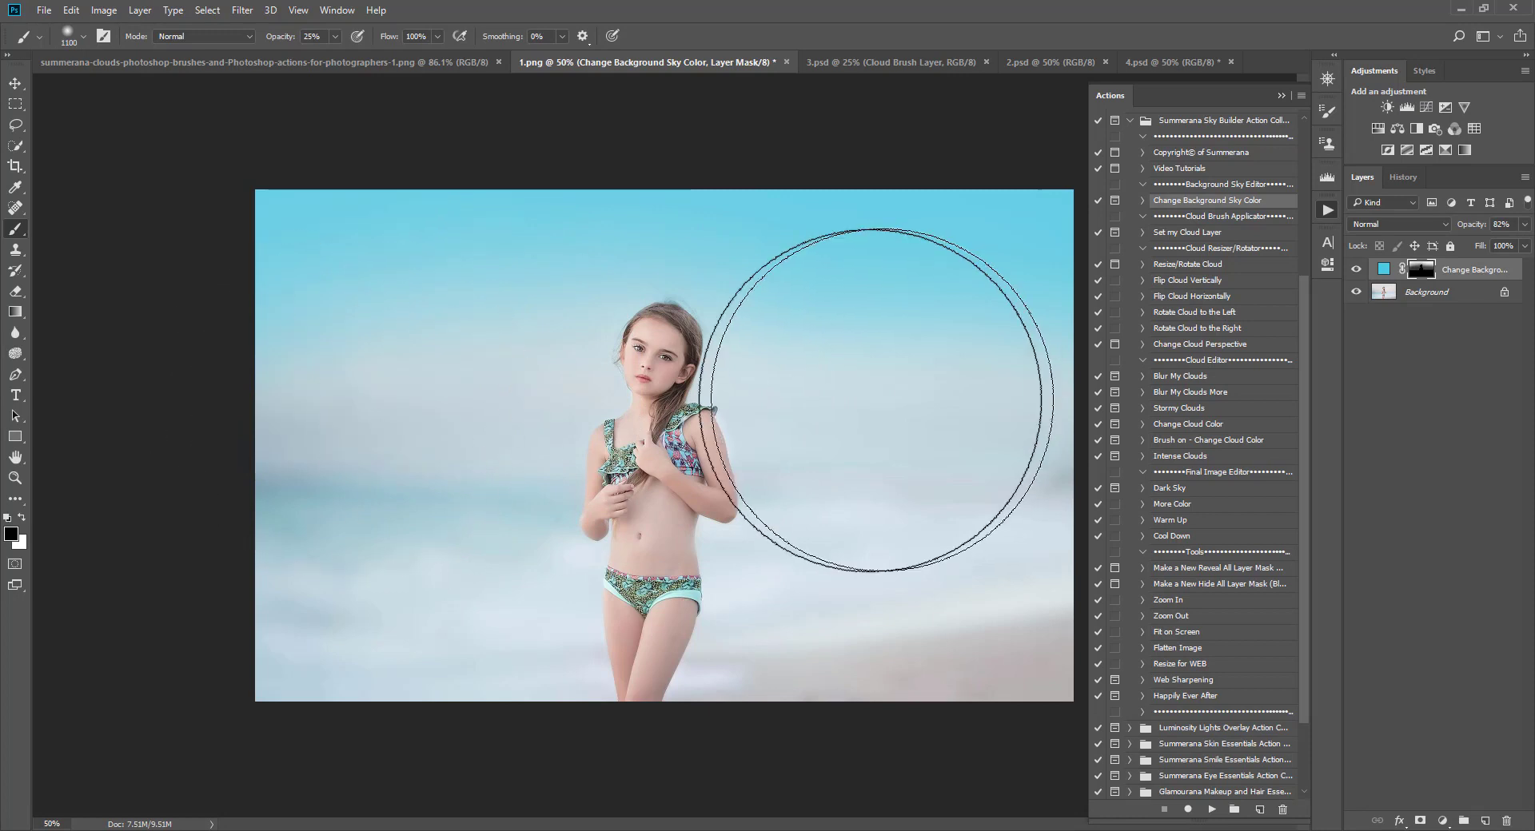
left_click(1525, 224)
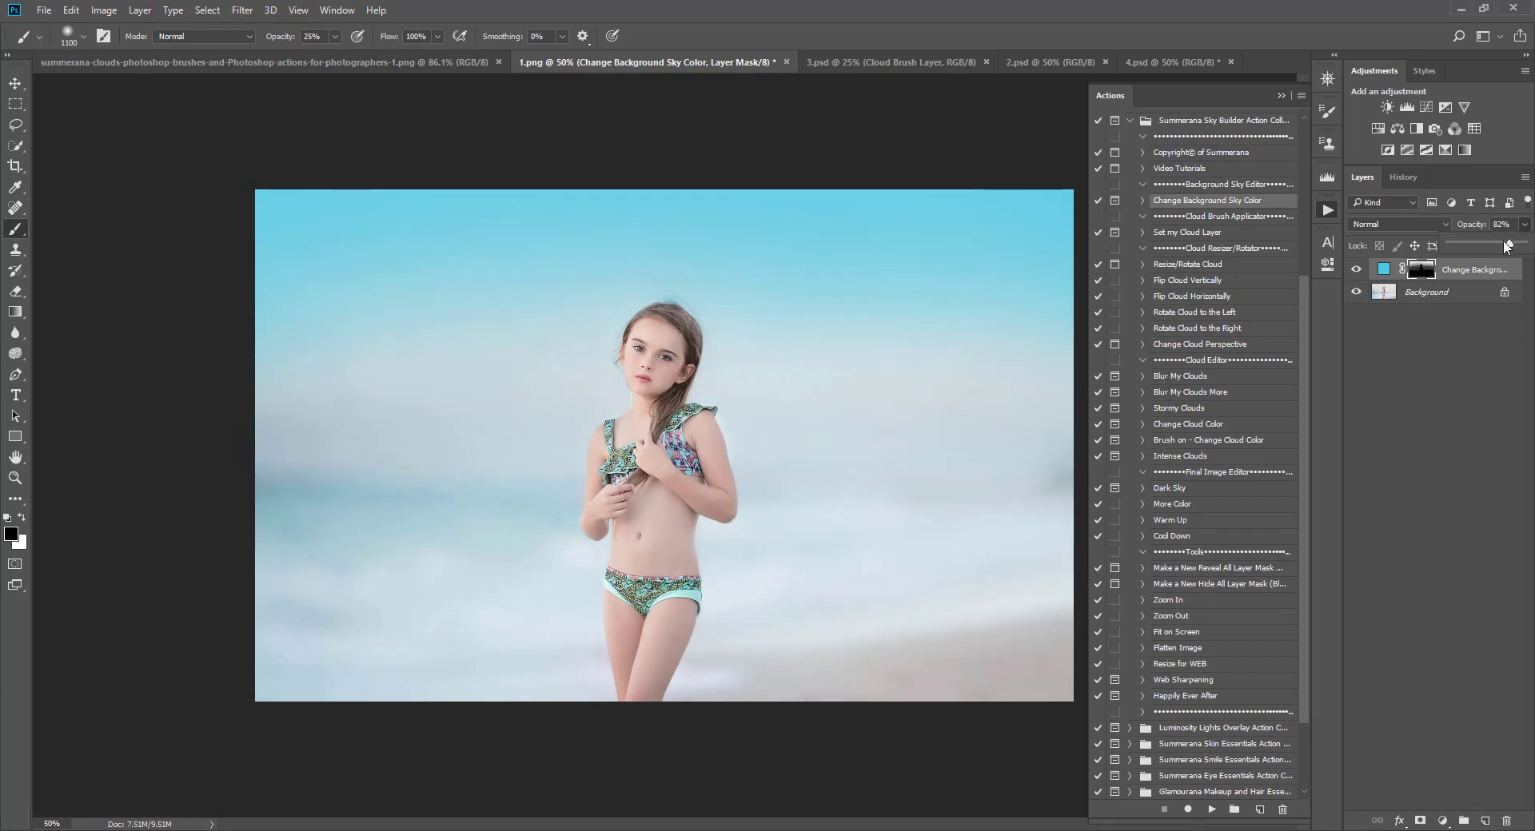
mouse_move(1512, 244)
left_mouse_down()
mouse_move(1473, 250)
mouse_move(1503, 252)
mouse_move(1492, 260)
left_mouse_up()
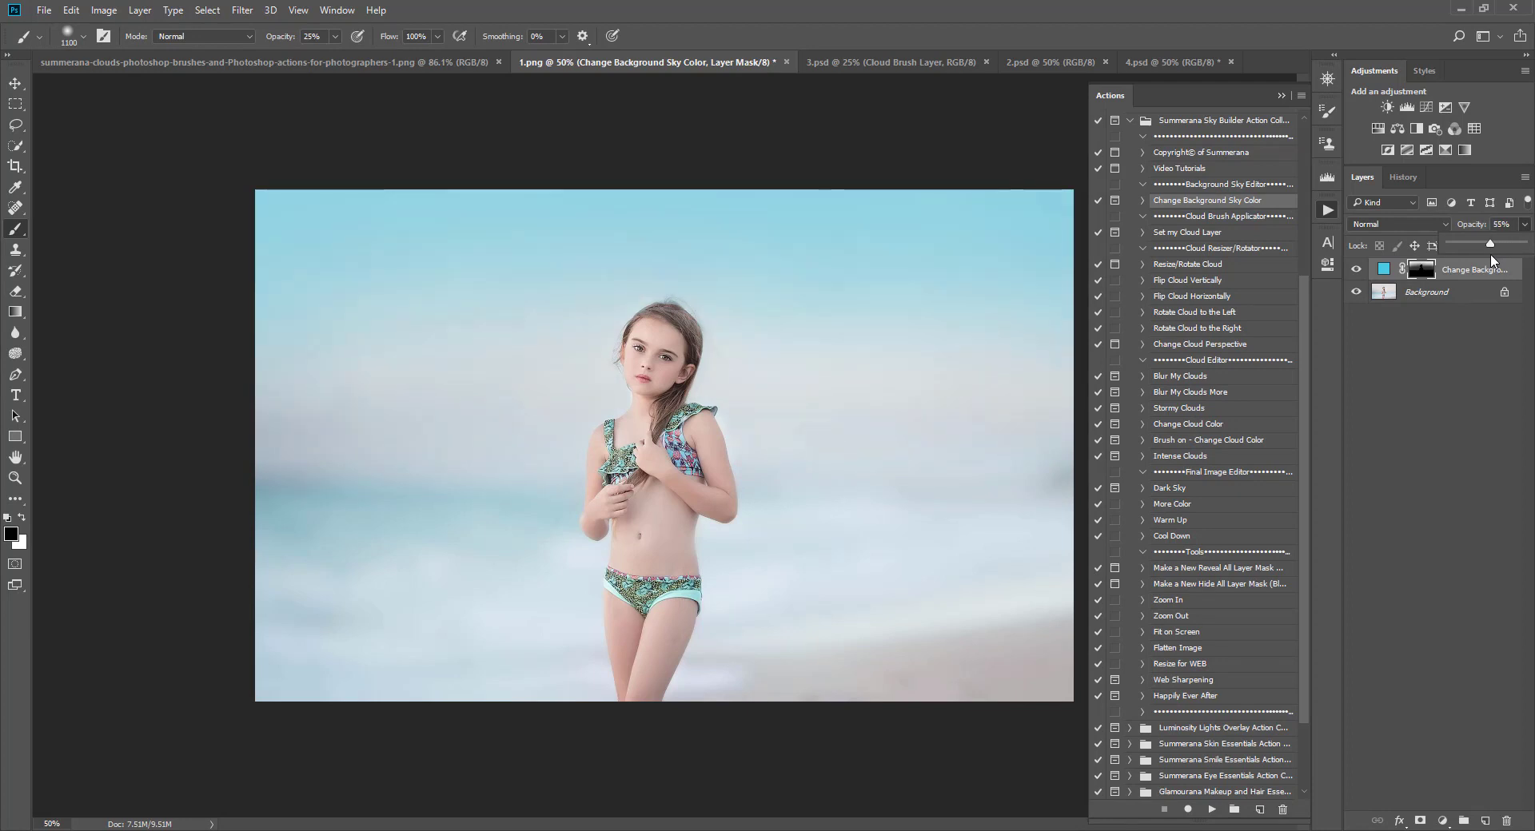
Step: Select the Background layer and run the More Color action
left_click(1383, 292)
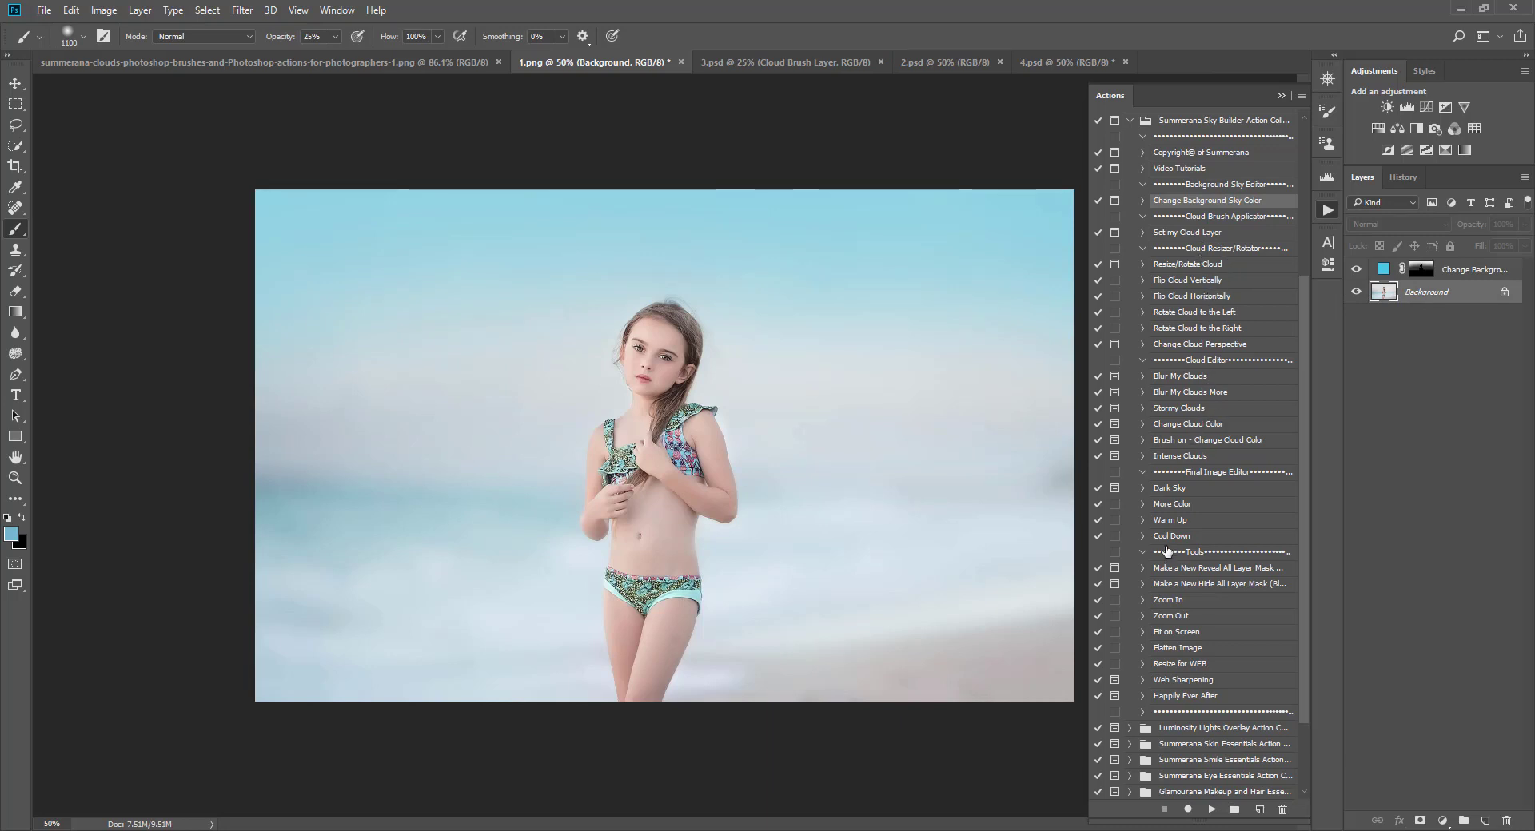
left_click(1174, 504)
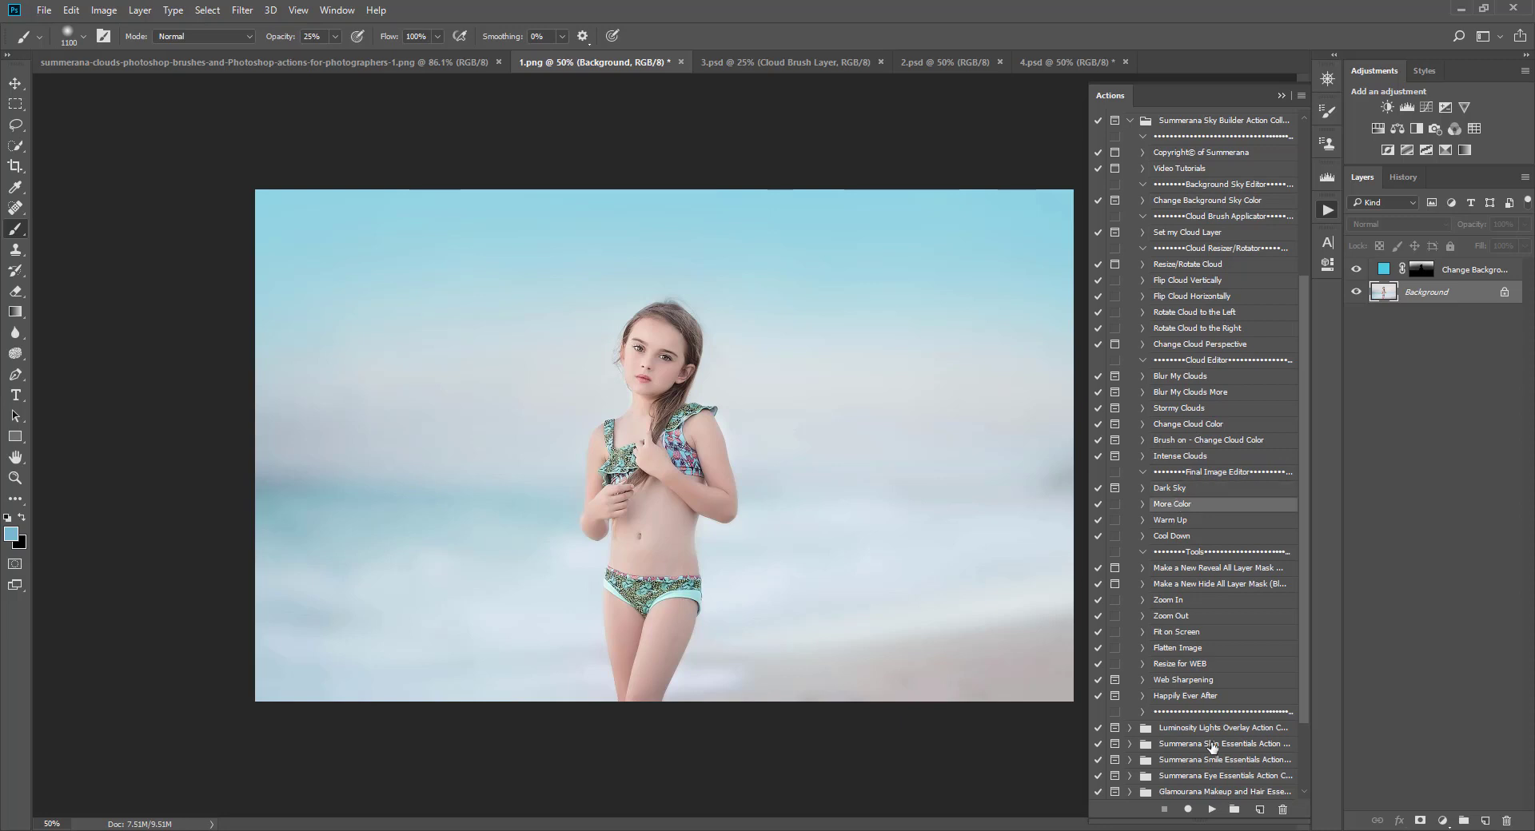
left_click(1212, 809)
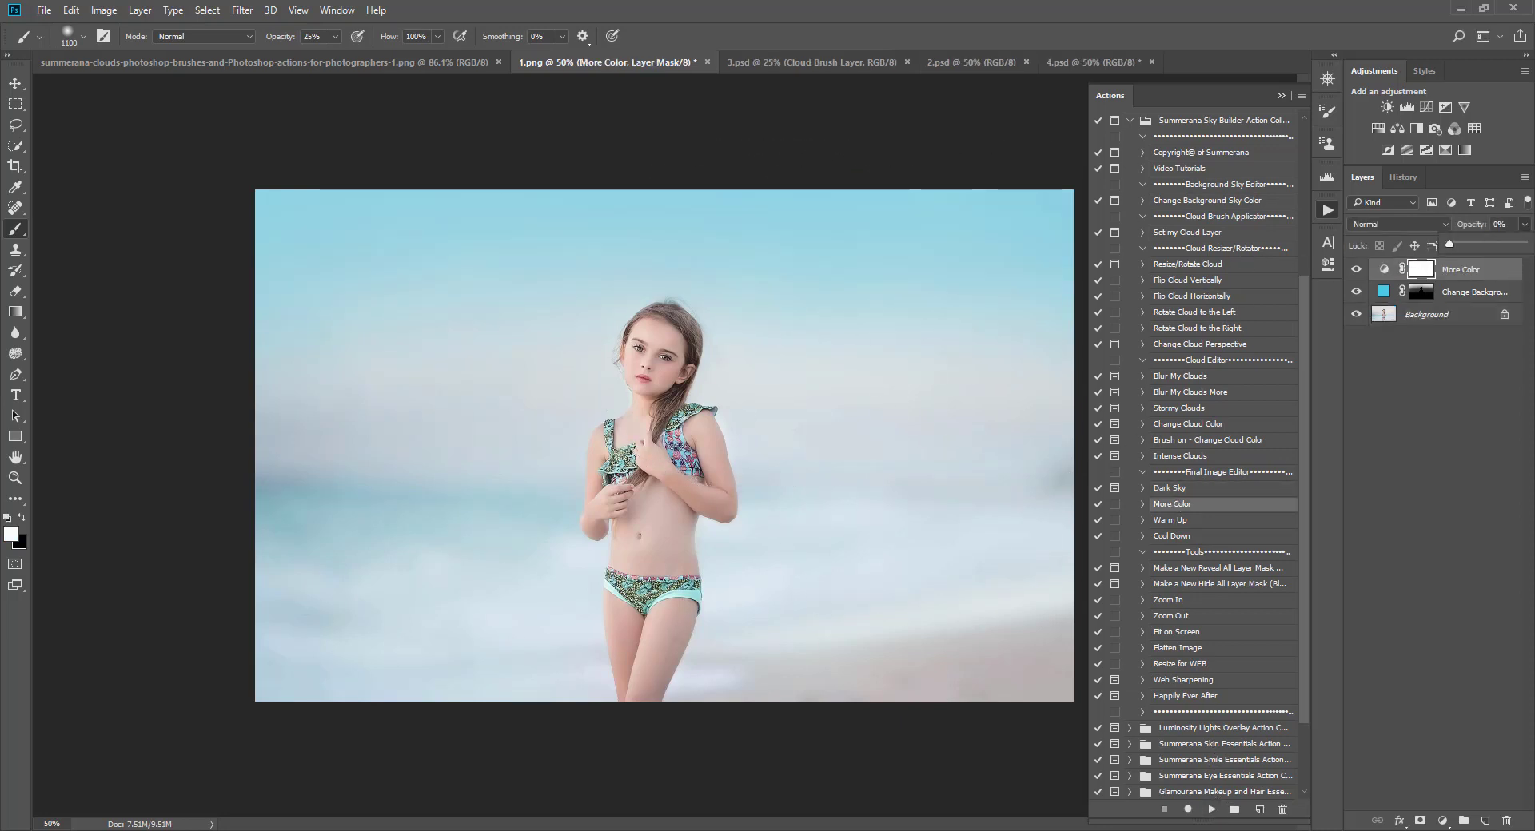
Step: Run the More Color action twice more and set the top More Color layer's opacity to 5%
left_click(1210, 809)
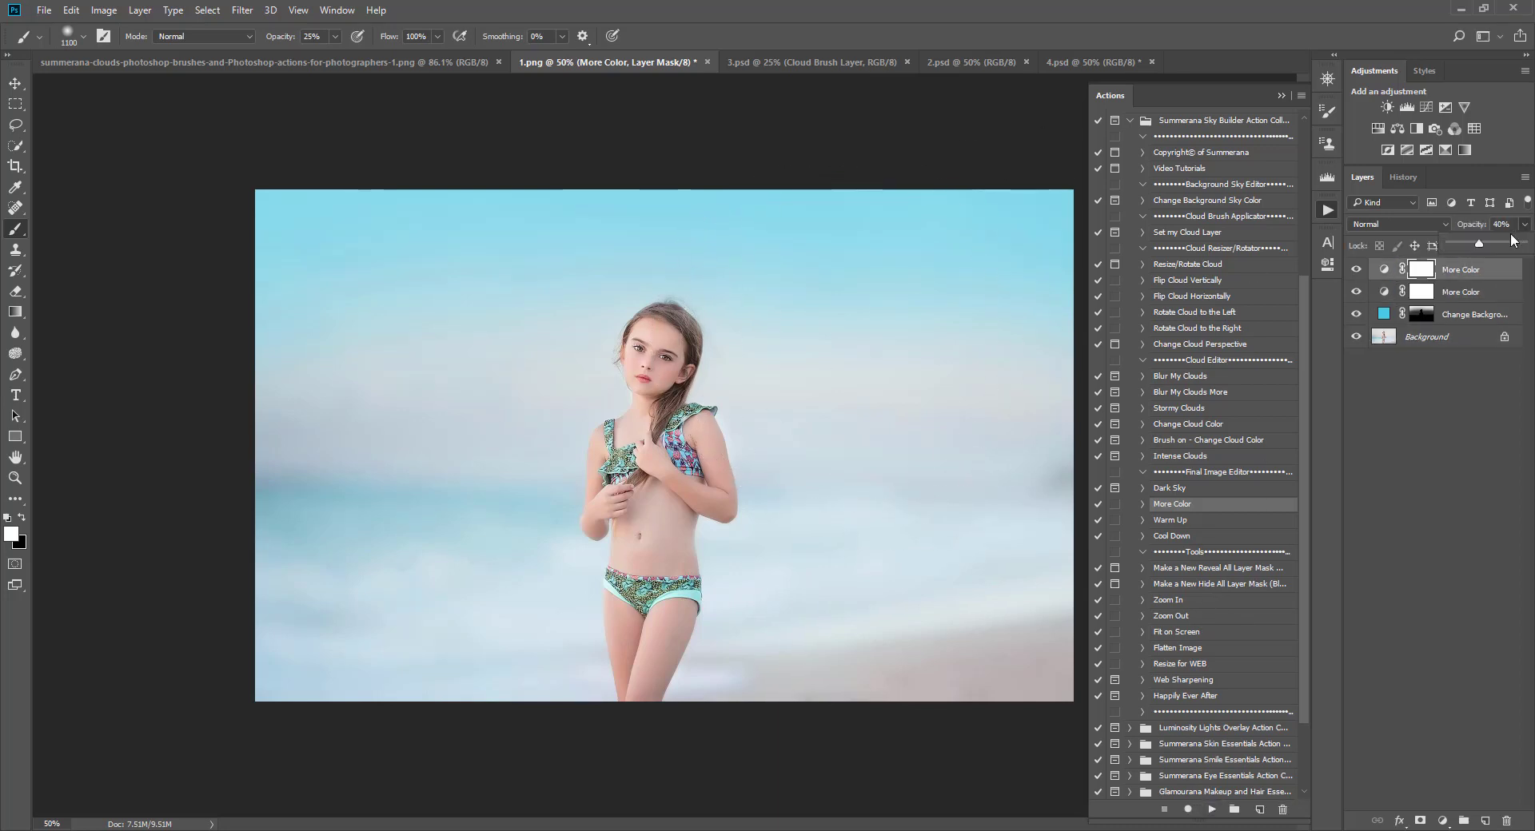
left_click_drag(1479, 247, 1526, 246)
left_click(1212, 809)
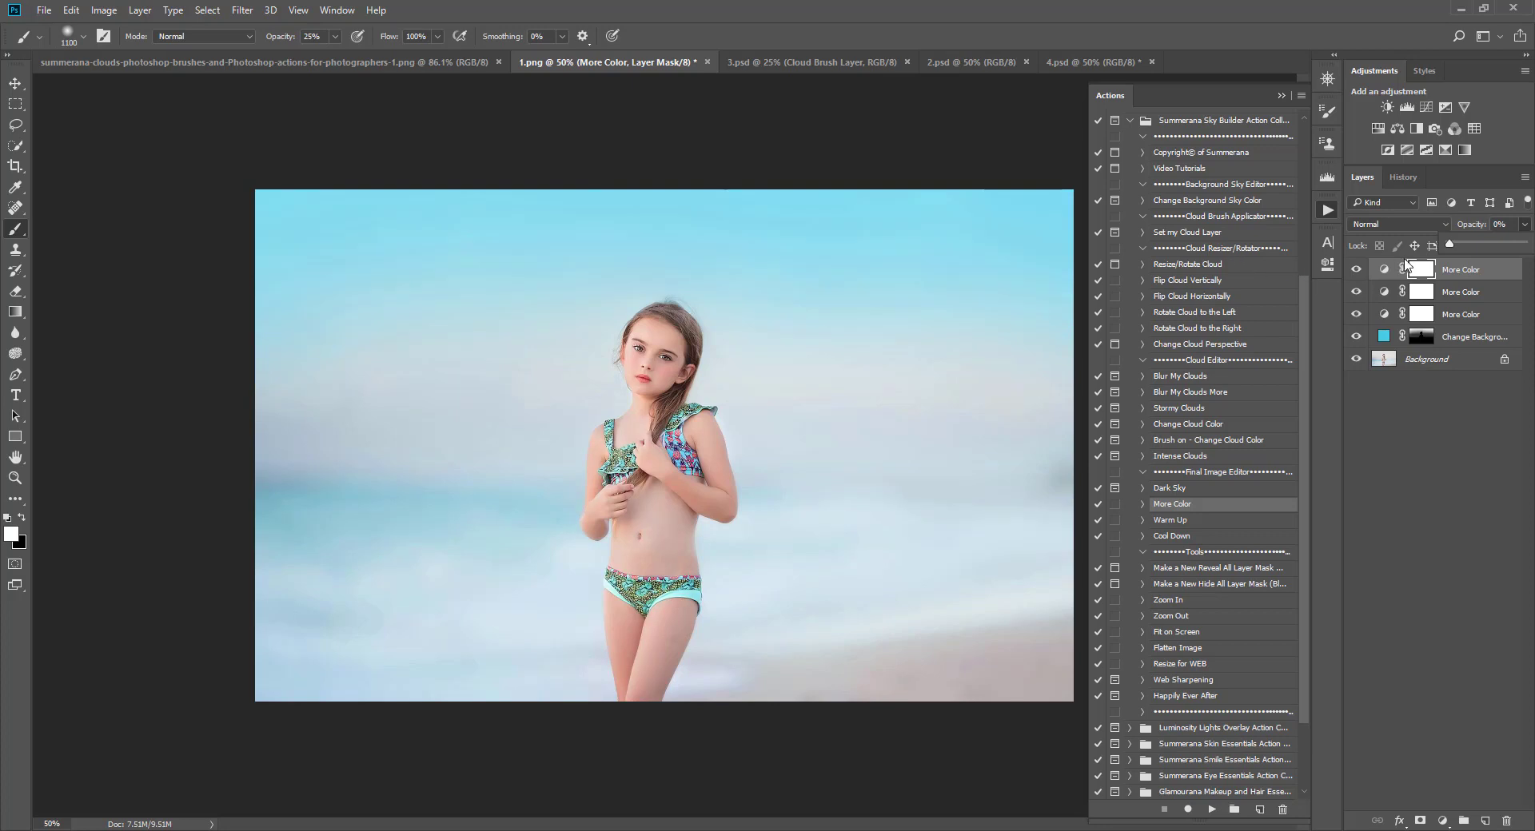
left_click(1471, 249)
Step: Run the Set my Cloud Layer action to add a cloud brush layer
left_click(1184, 232)
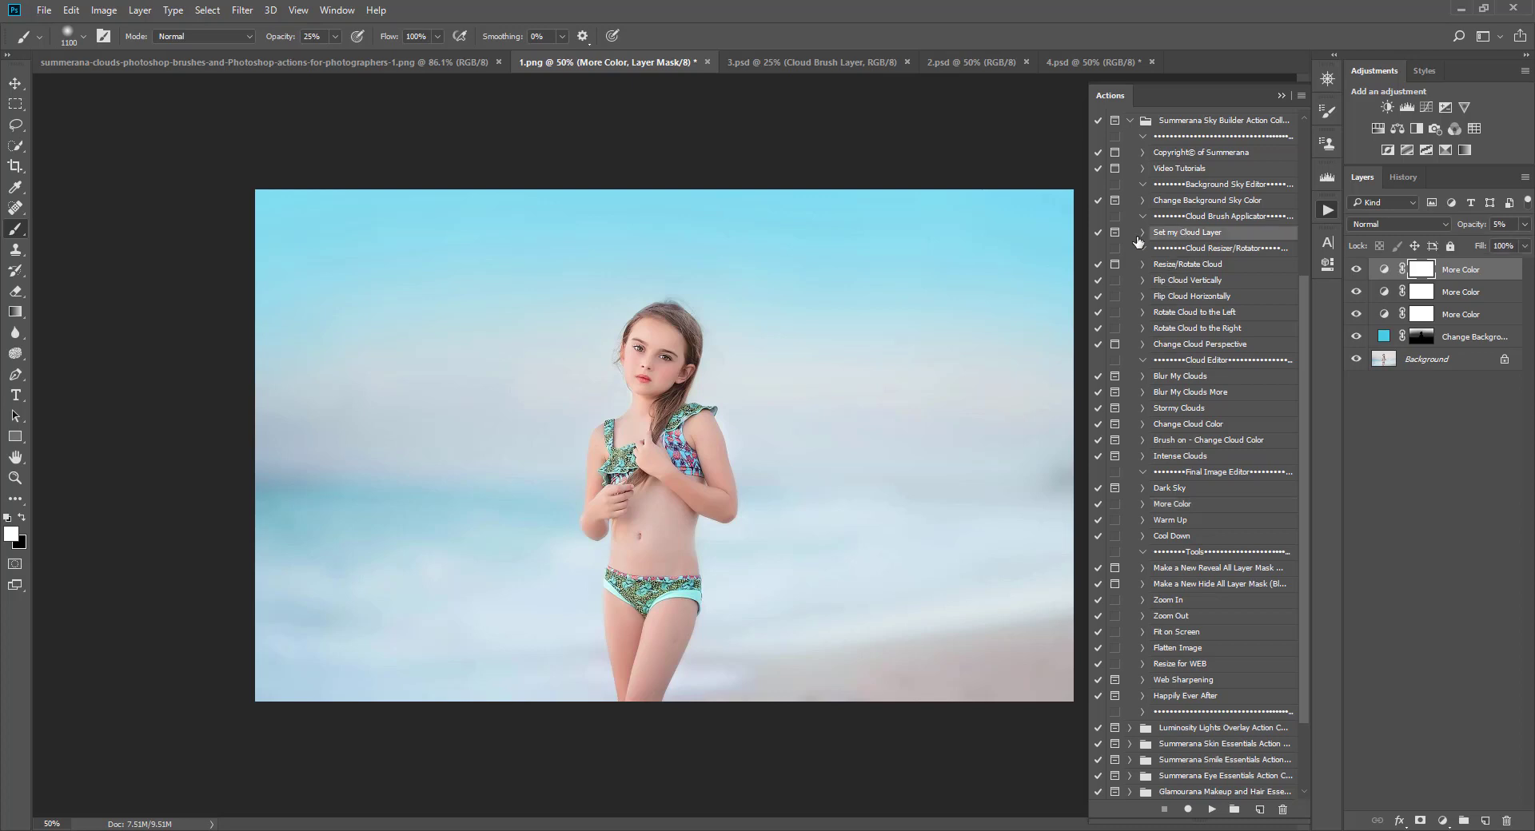
left_click(1212, 809)
left_click(855, 383)
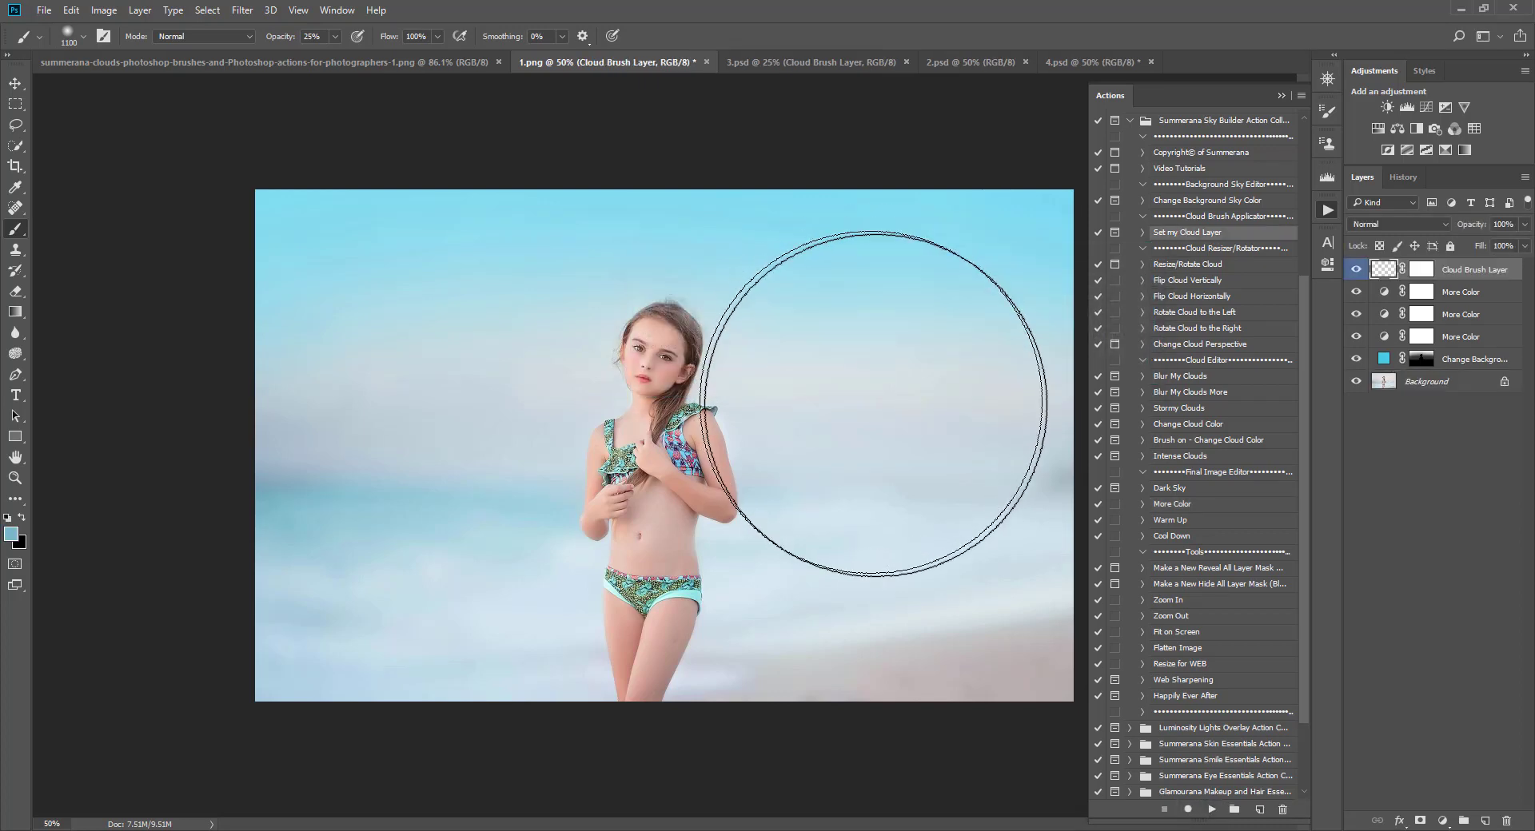
Step: Choose Summerana Cloud Brush 3 from the brush presets
left_click(69, 36)
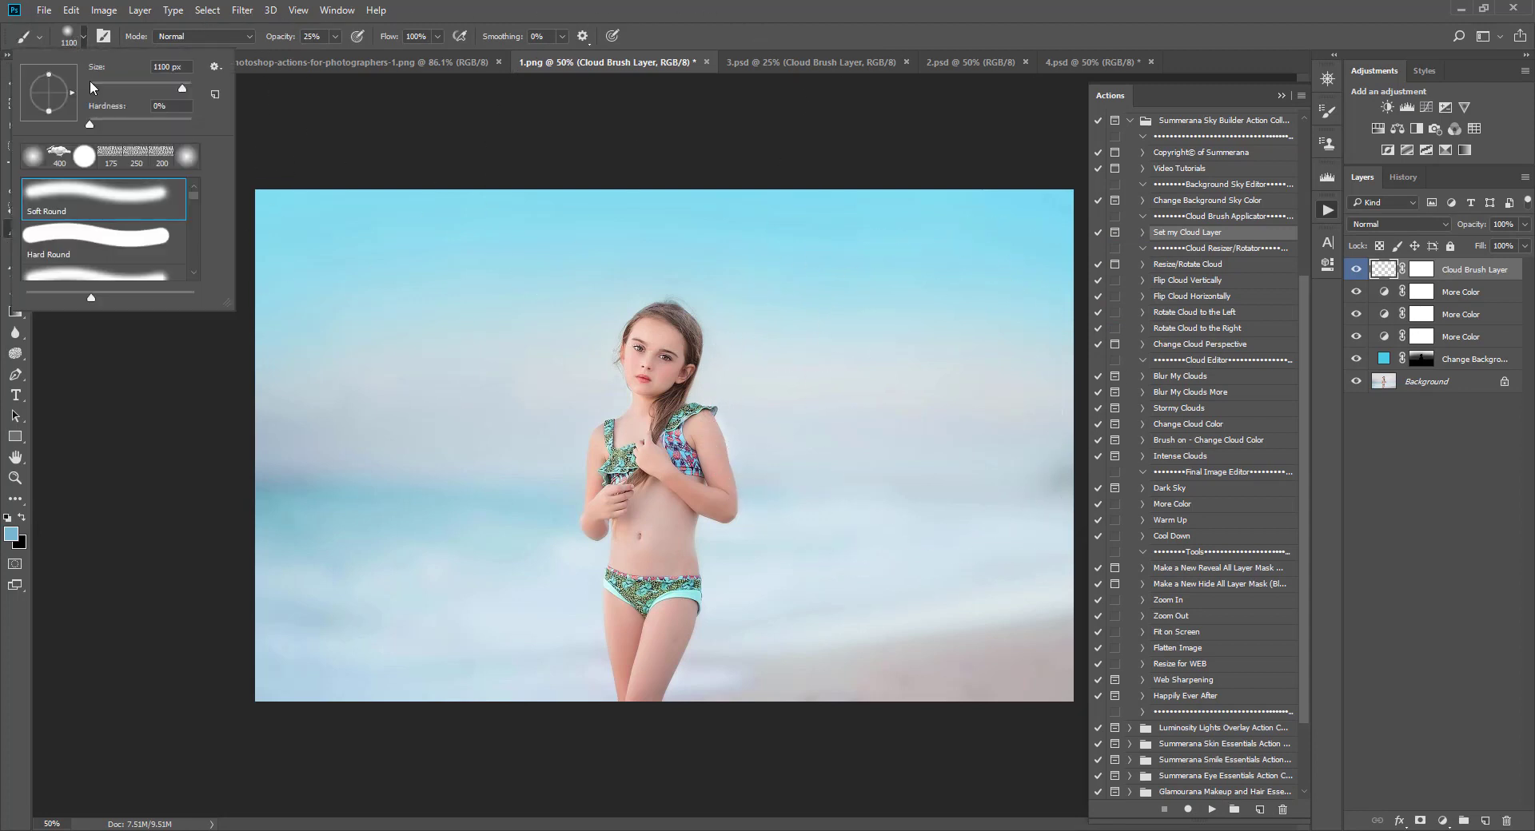
left_click_drag(194, 197, 184, 275)
scroll(144, 250, "up", 6)
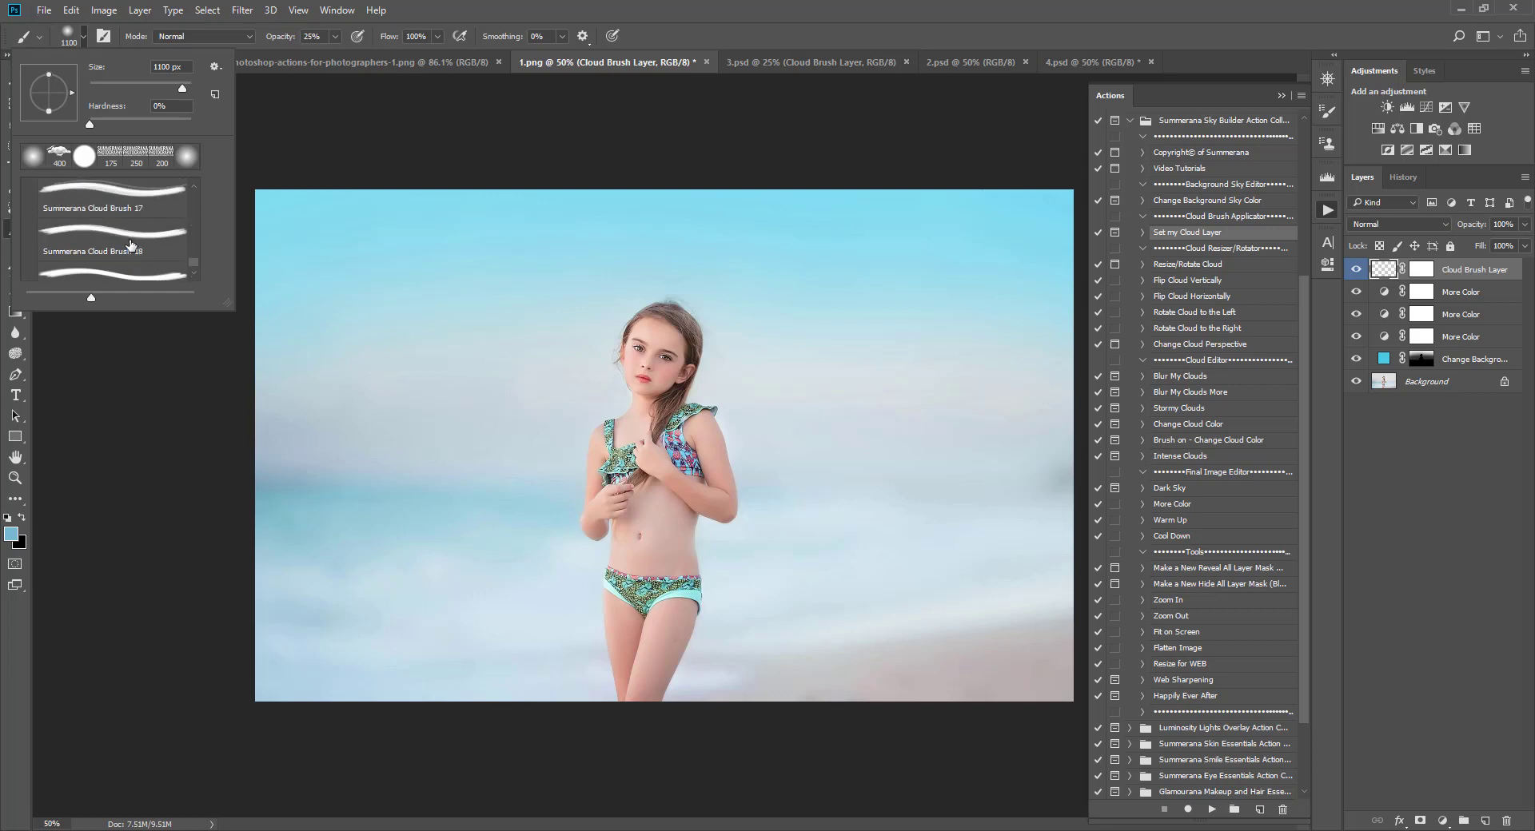
scroll(131, 247, "up", 5)
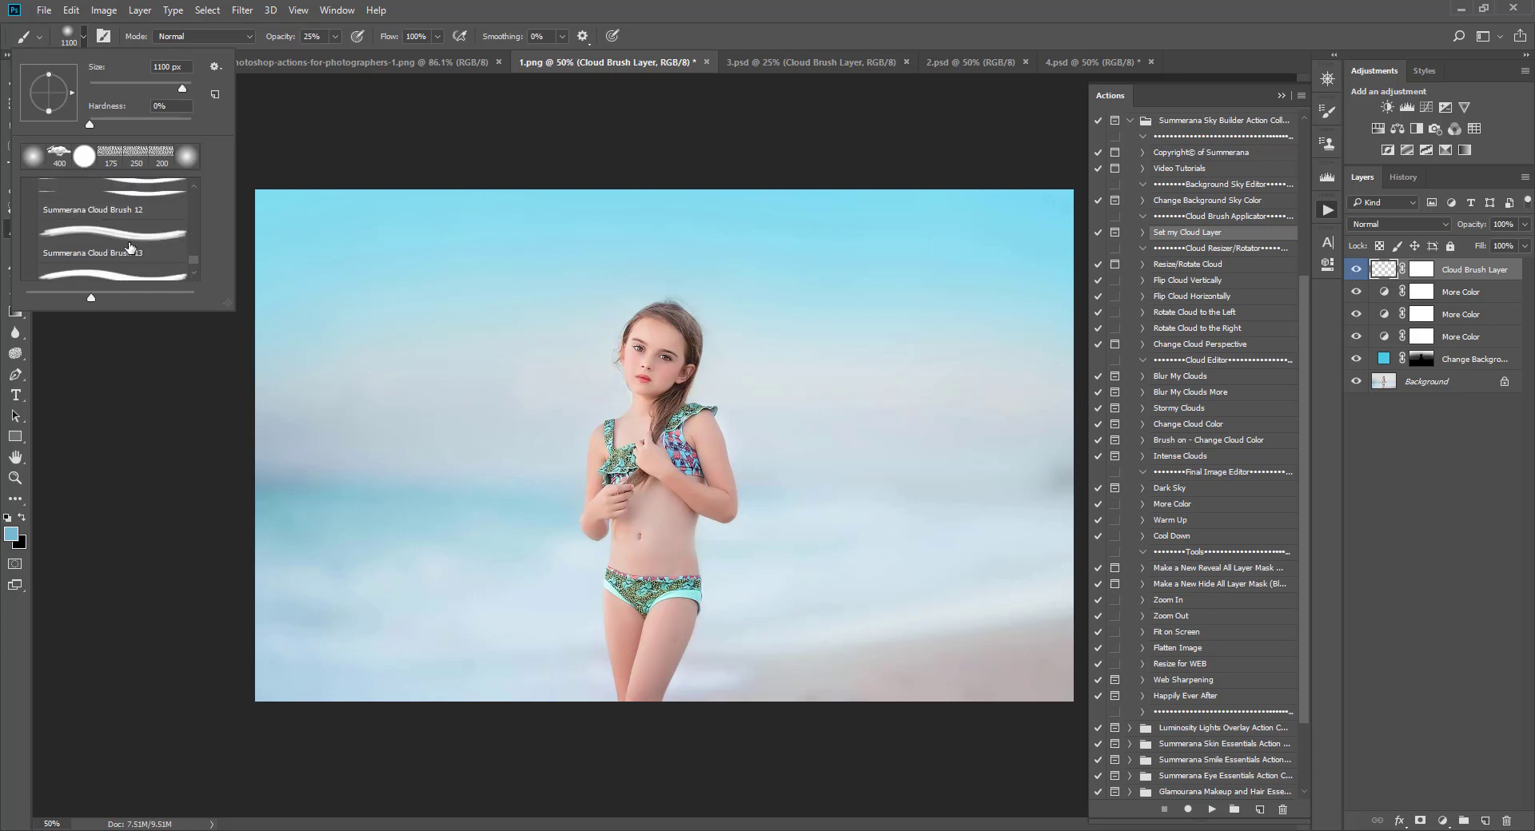
scroll(130, 244, "up", 5)
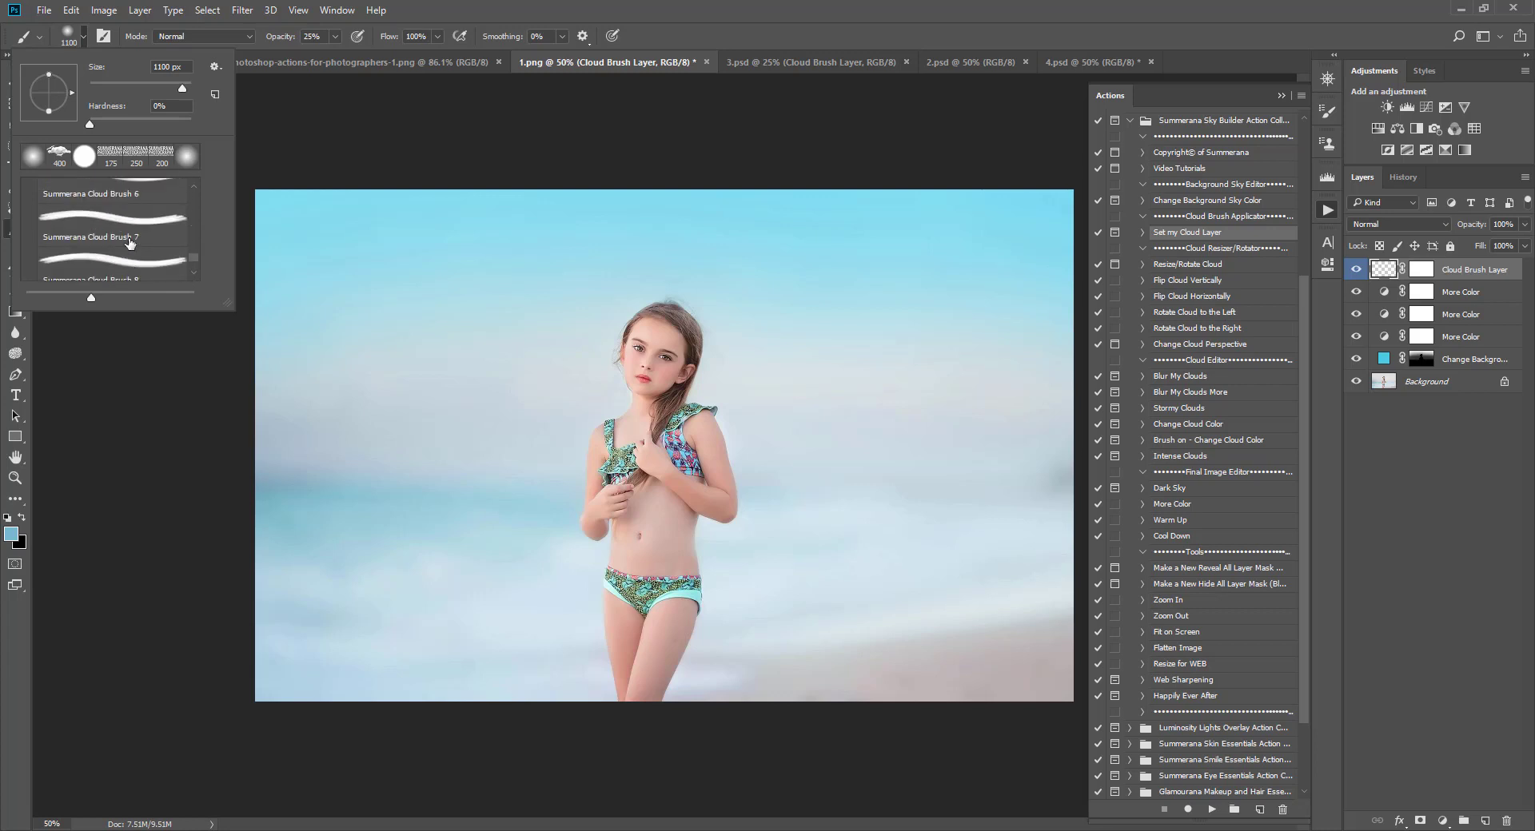
scroll(132, 244, "up", 2)
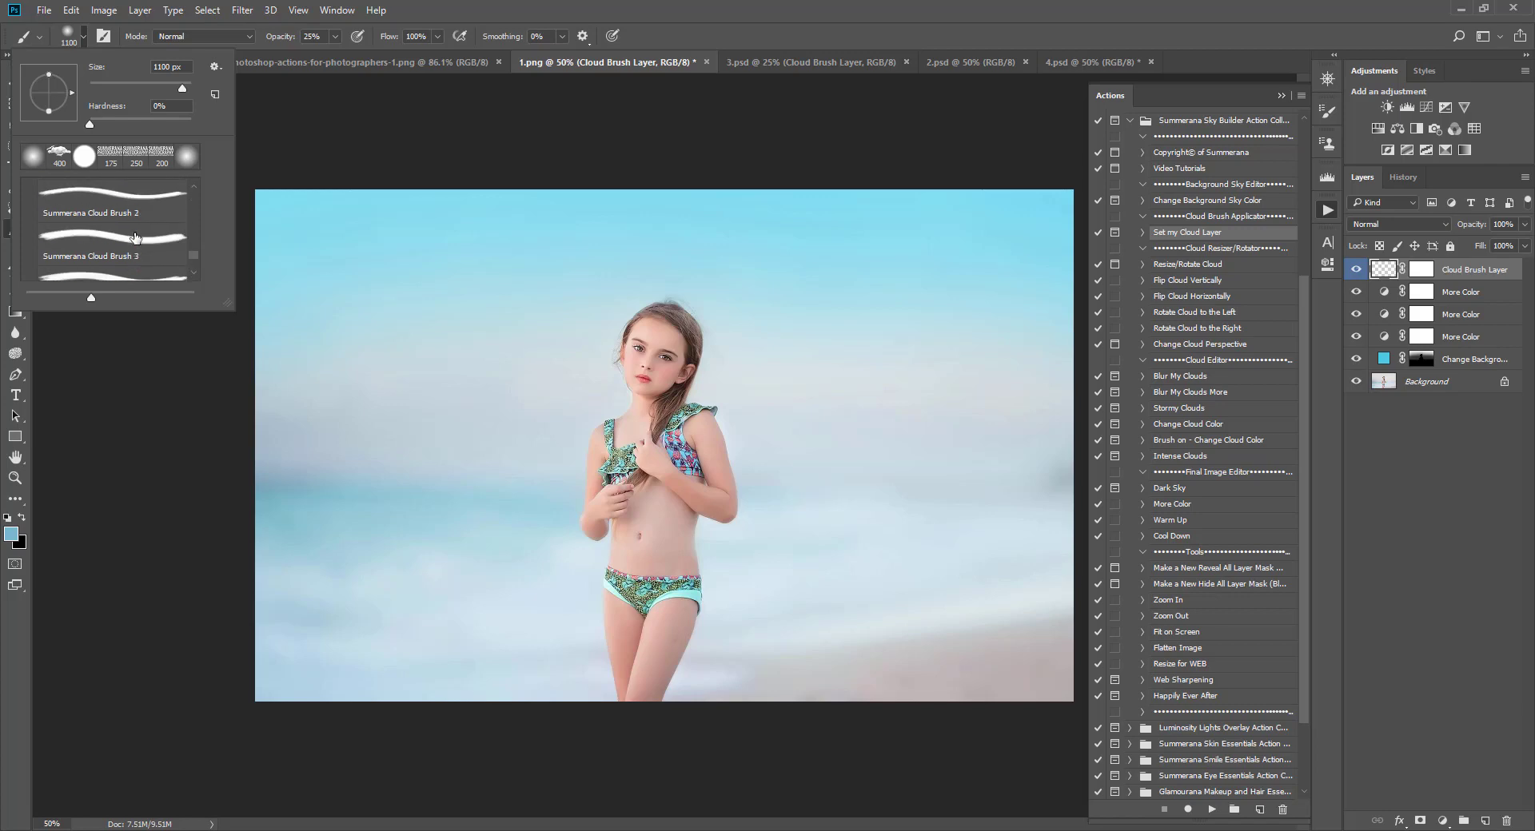
scroll(129, 206, "up", 2)
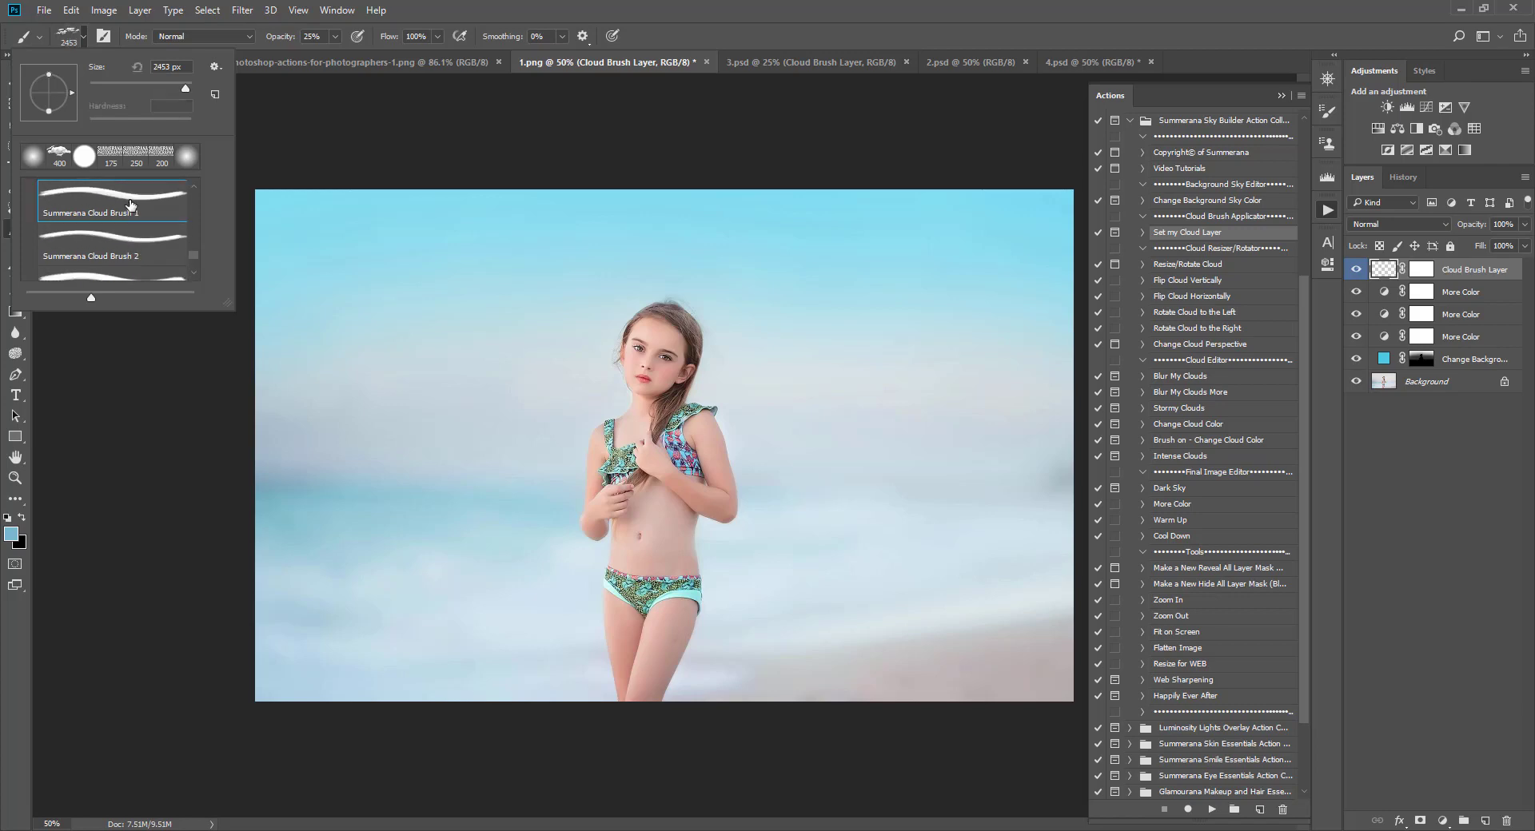
left_click(128, 204)
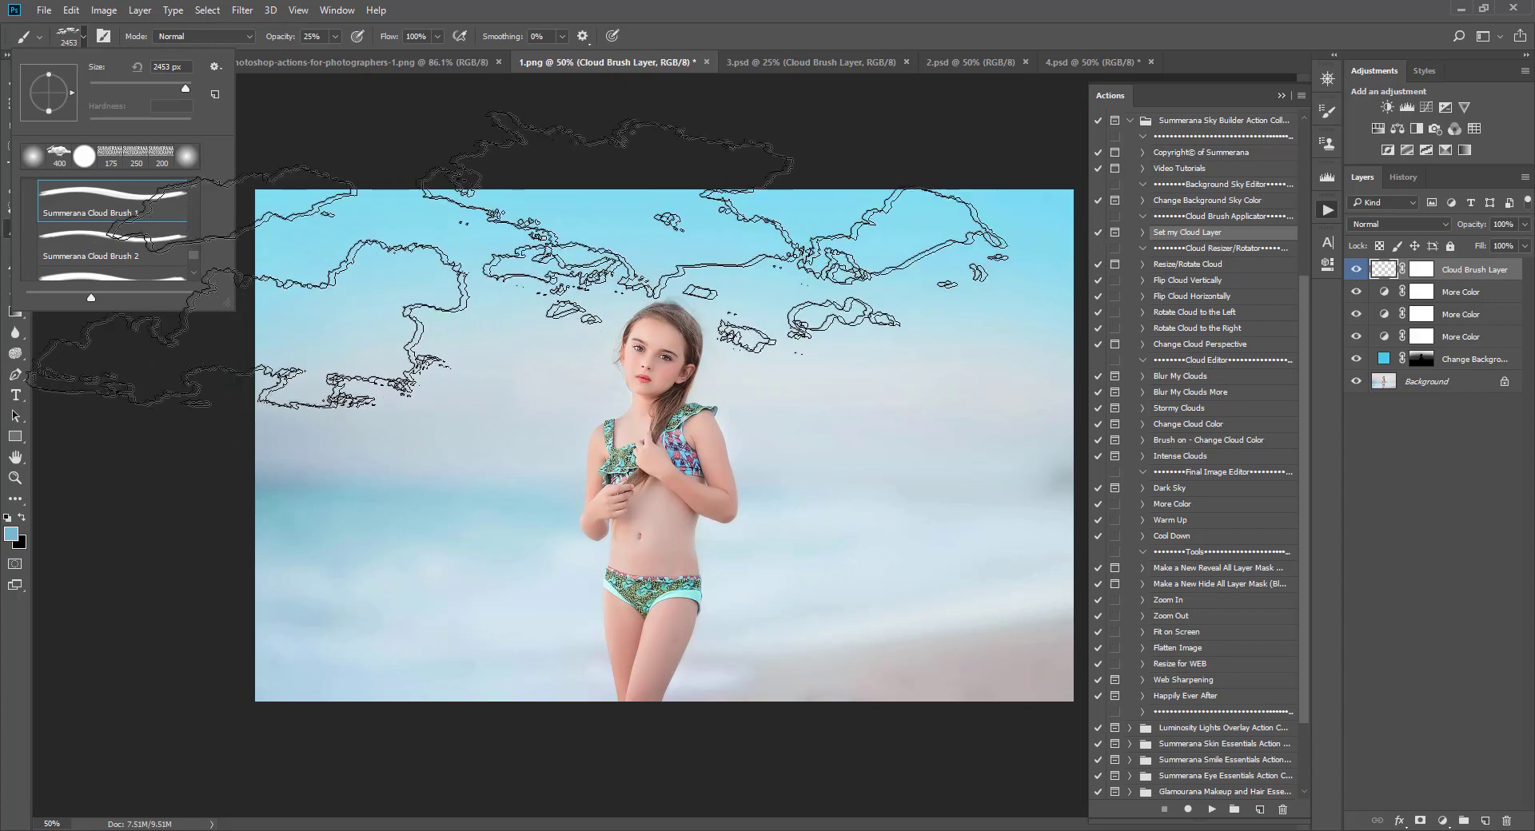
left_click(132, 240)
left_click(111, 262)
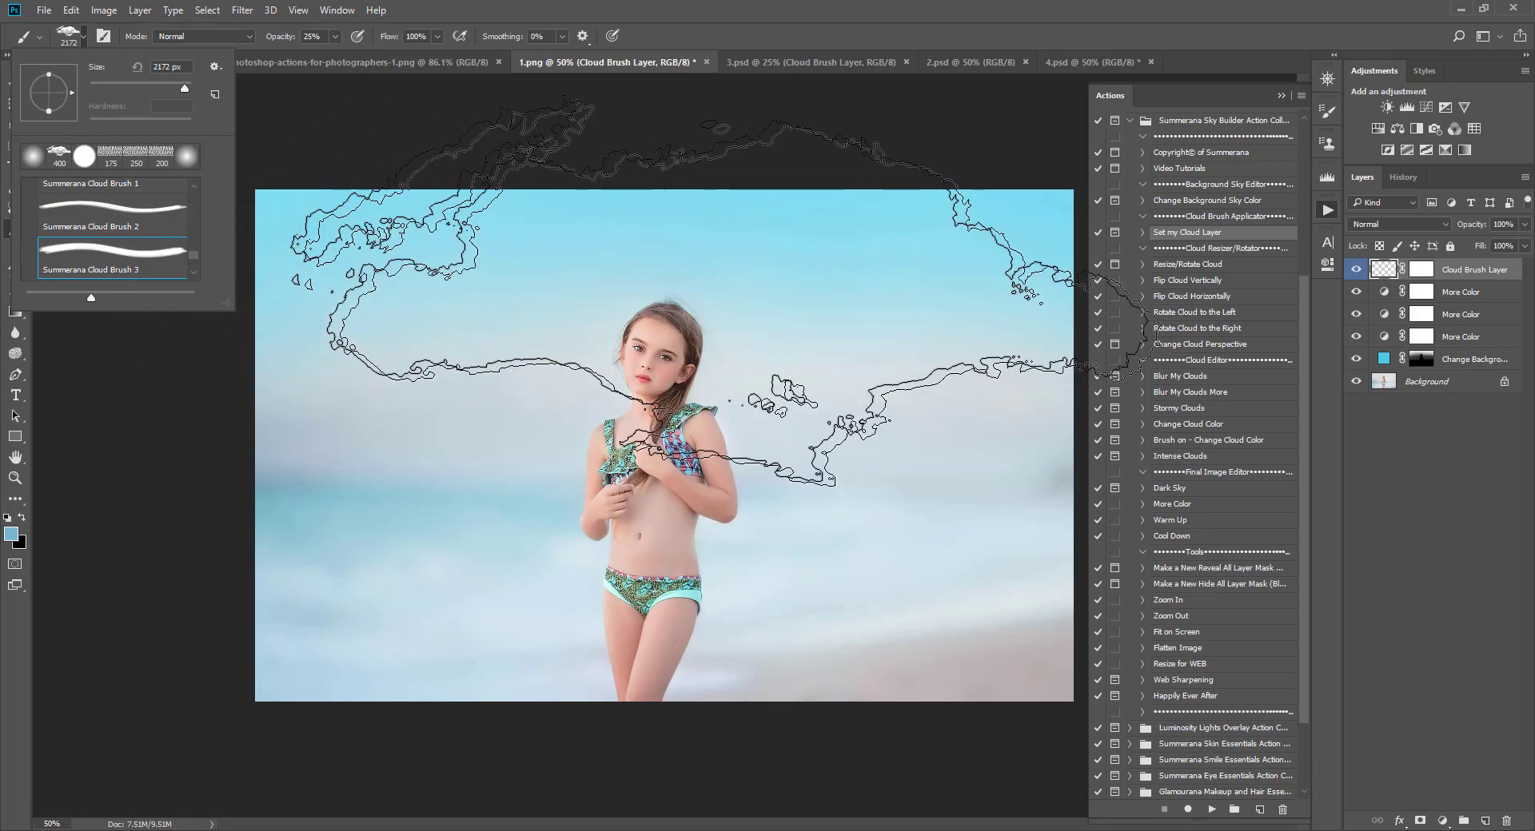
left_click(84, 38)
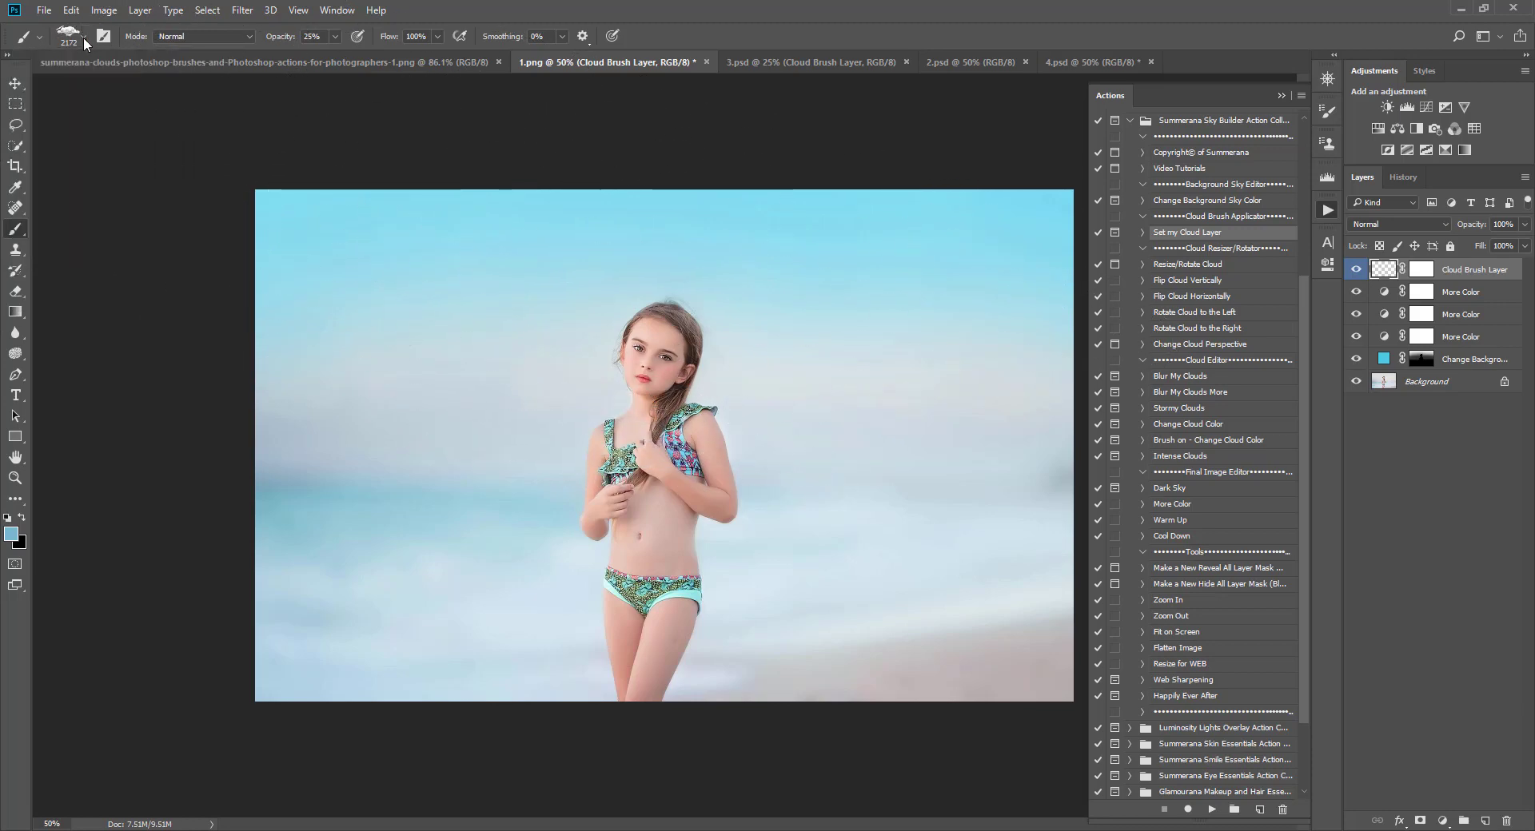
Step: Set the brush opacity to 100% and make white the foreground colour
left_click(335, 37)
left_click_drag(335, 56, 668, 26)
key("d")
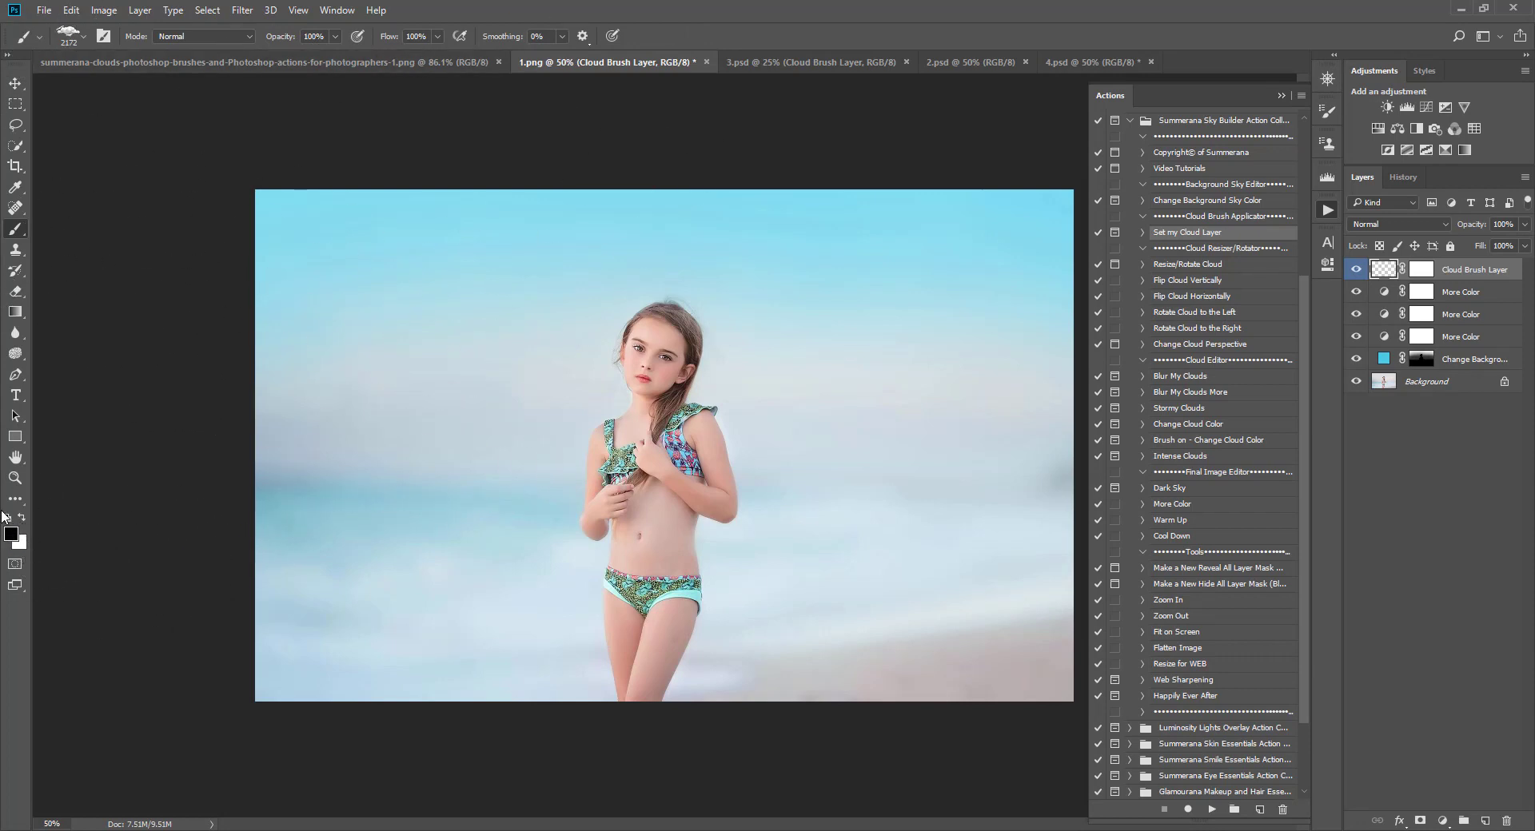
left_click(22, 518)
left_click(11, 534)
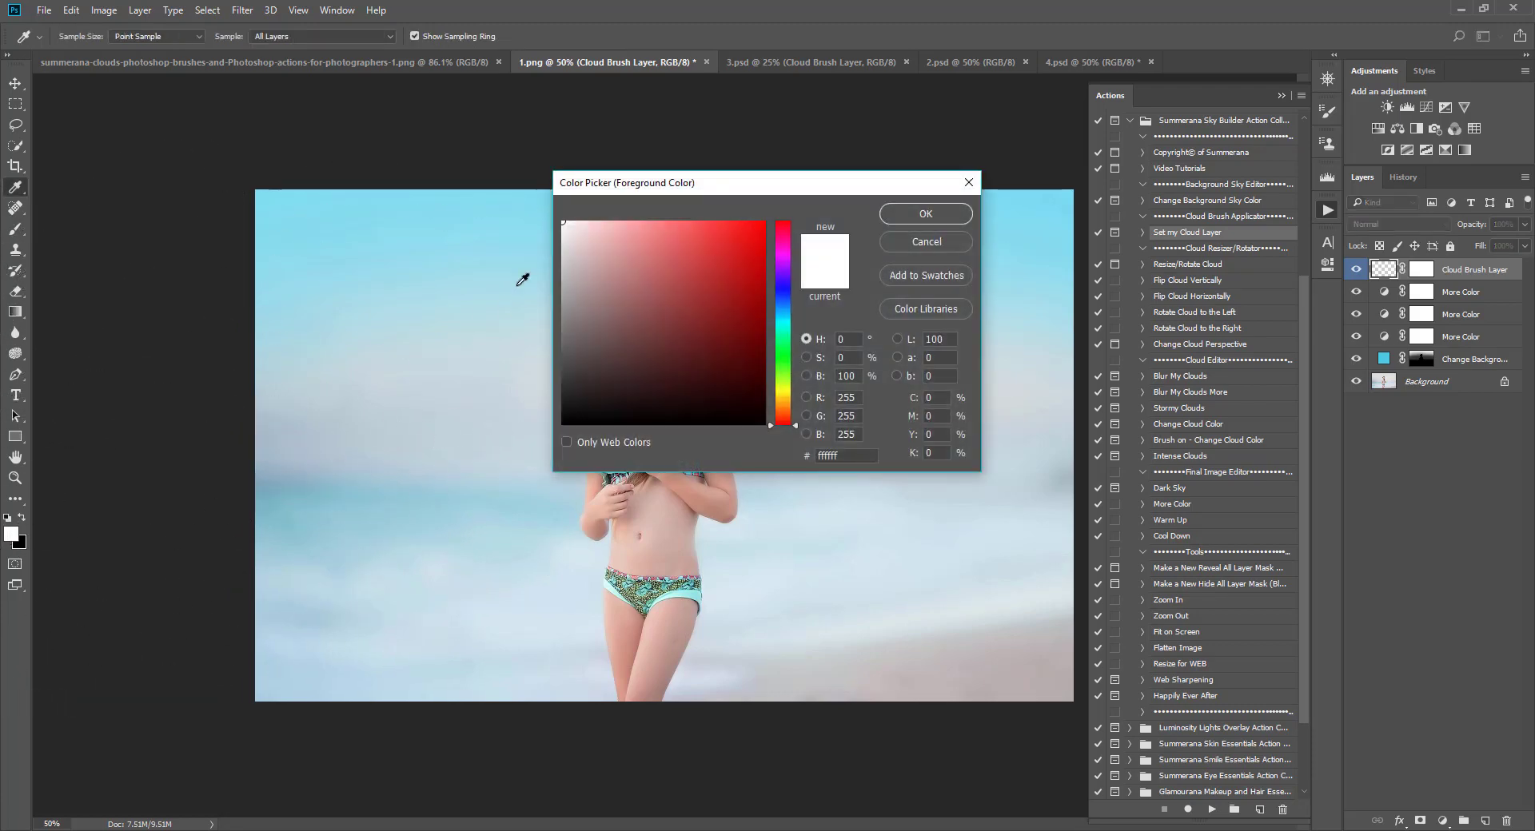
left_click(944, 213)
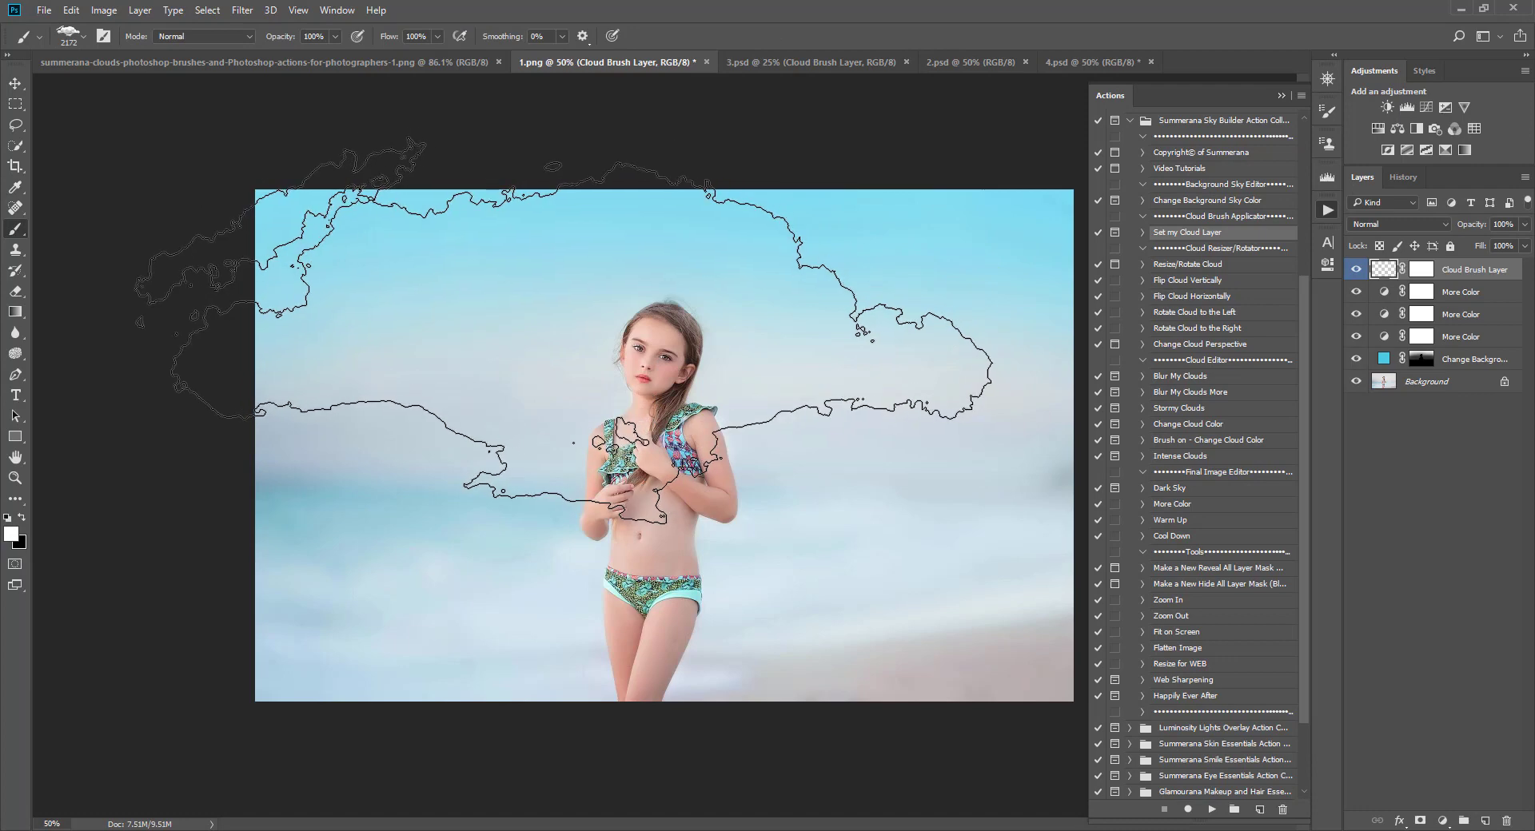
Step: Set Summerana Cloud Brush 3 to about 1000 px and stamp a large white cloud in the upper-left sky
key("bracketleft")
key("bracketleft")
key("bracketleft")
key("bracketleft")
key("bracketleft")
key("bracketleft")
key("bracketleft")
key("bracketleft")
key("bracketleft")
key("bracketleft")
key("bracketleft")
key("bracketleft")
key("bracketleft")
key("bracketleft")
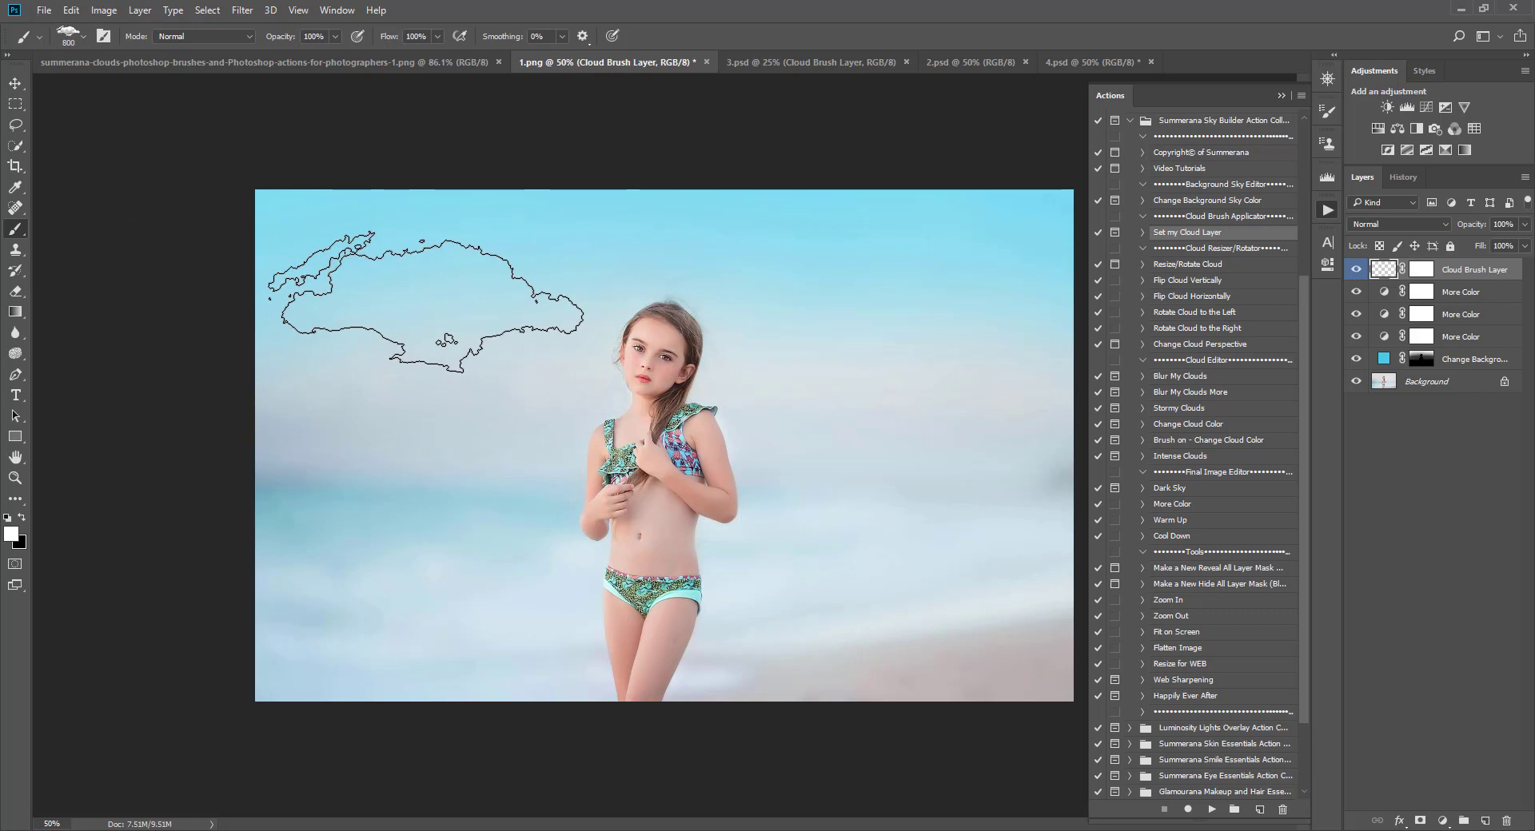
key("bracketleft")
key("bracketright")
key("bracketright")
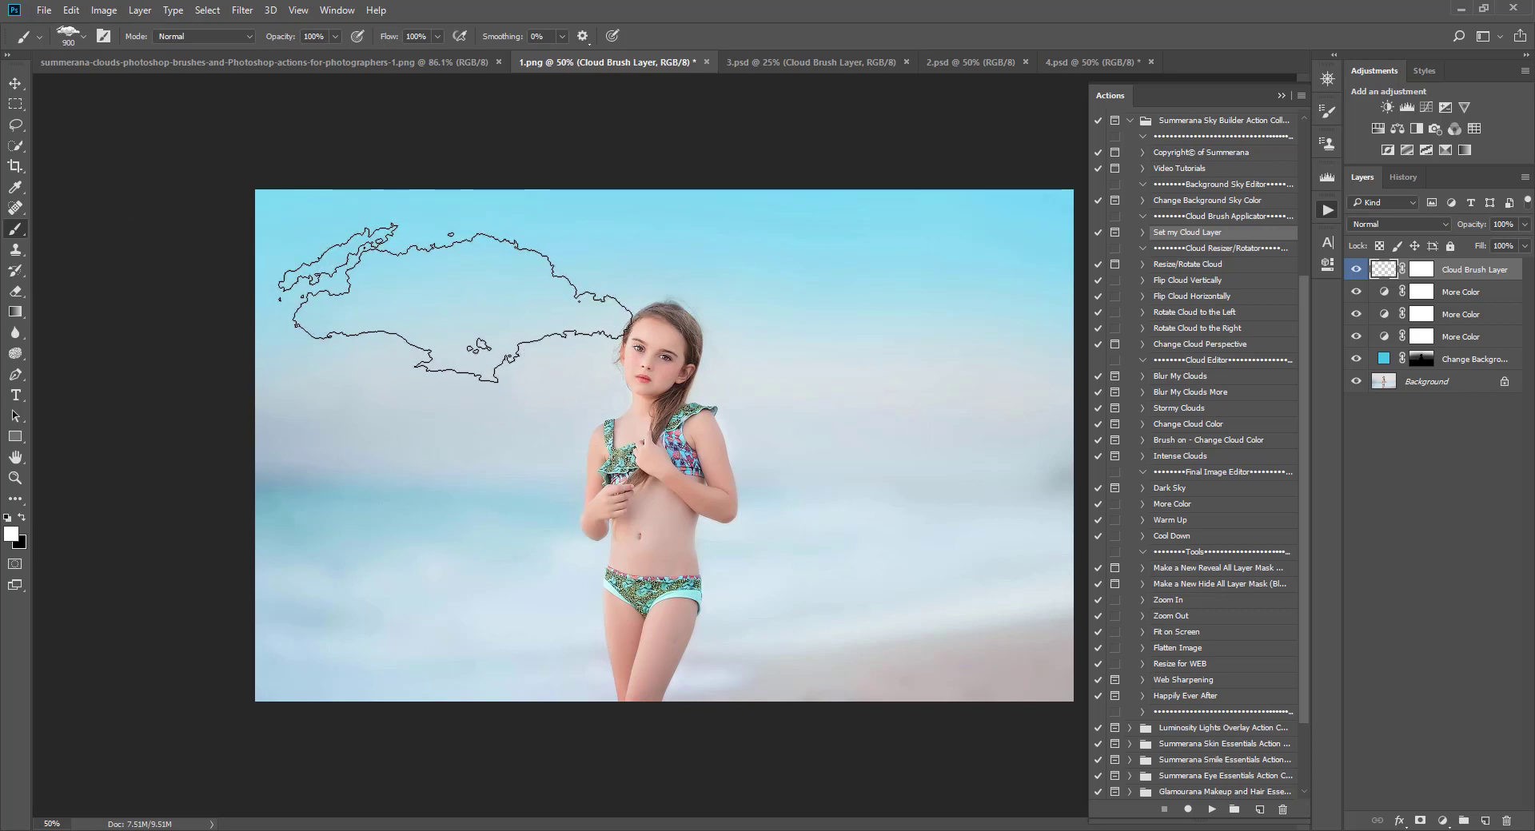
left_click(74, 35)
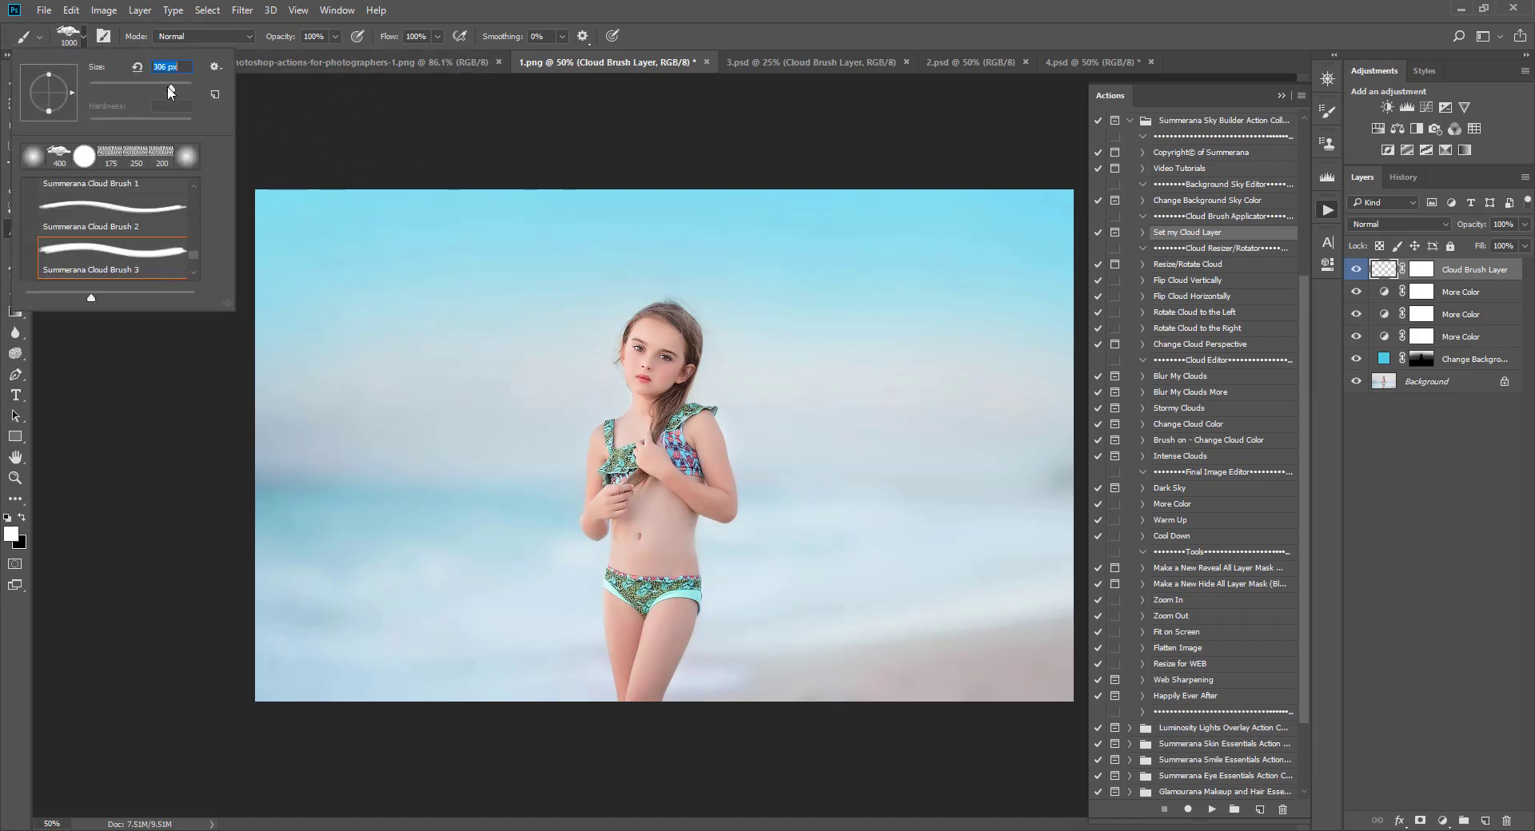
type("400")
key("Return")
key("bracketright")
key("bracketright")
key("bracketright")
key("bracketright")
key("bracketright")
key("bracketright")
key("bracketright")
key("bracketright")
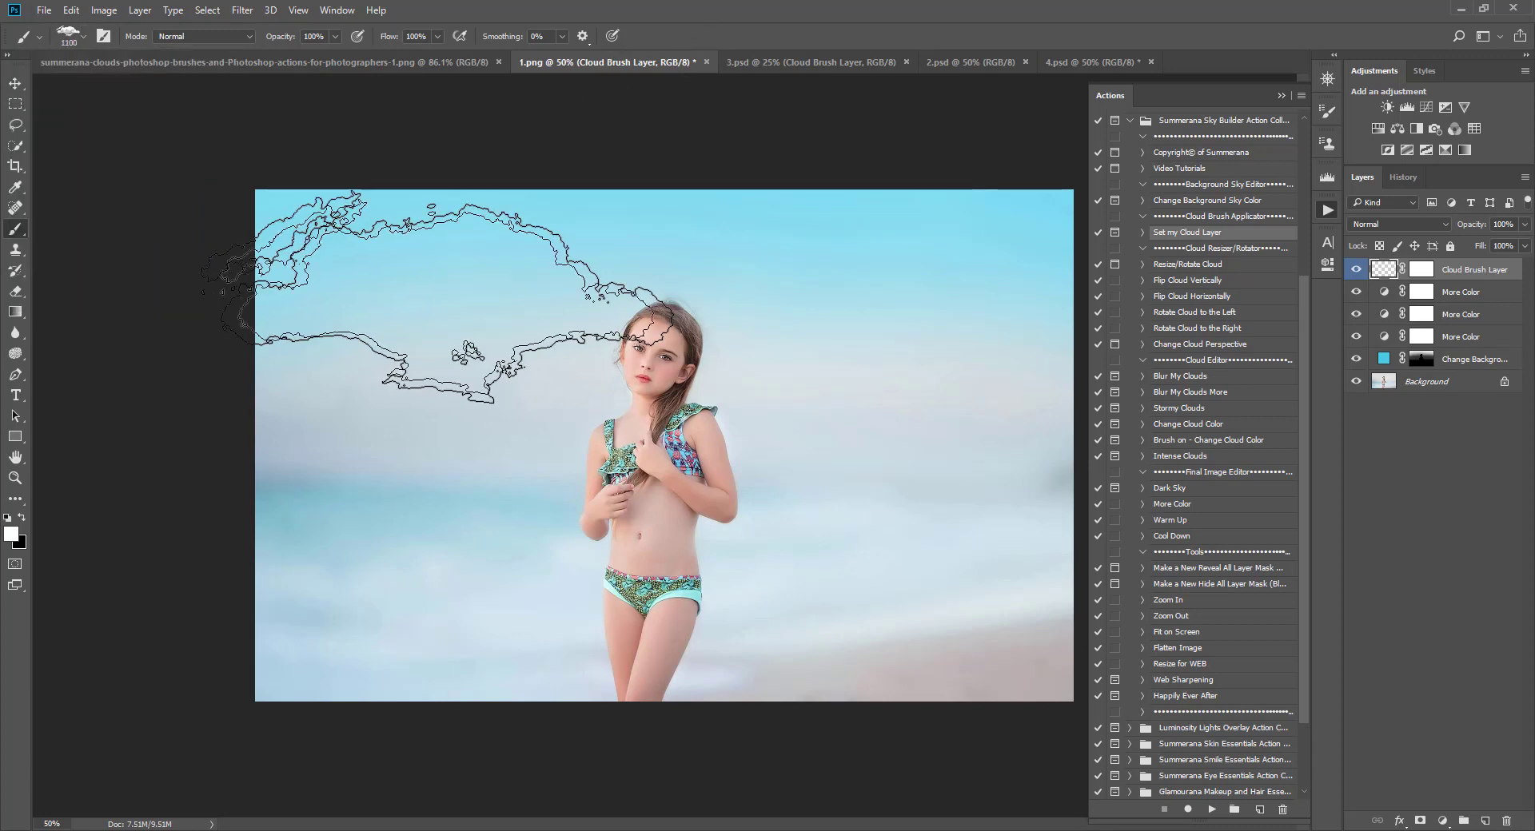
key("bracketleft")
key("bracketleft")
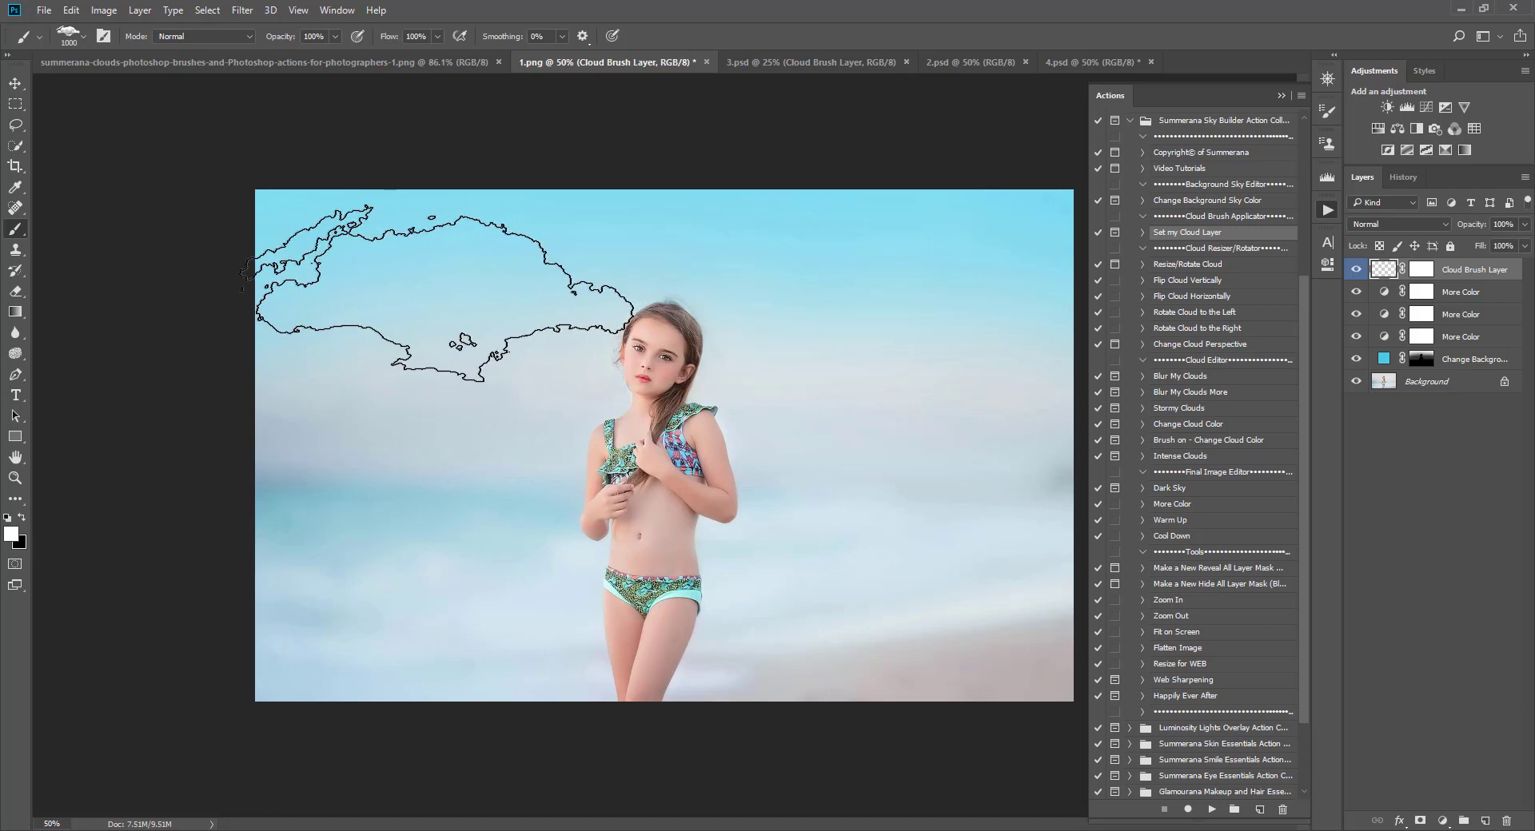
left_click(440, 290)
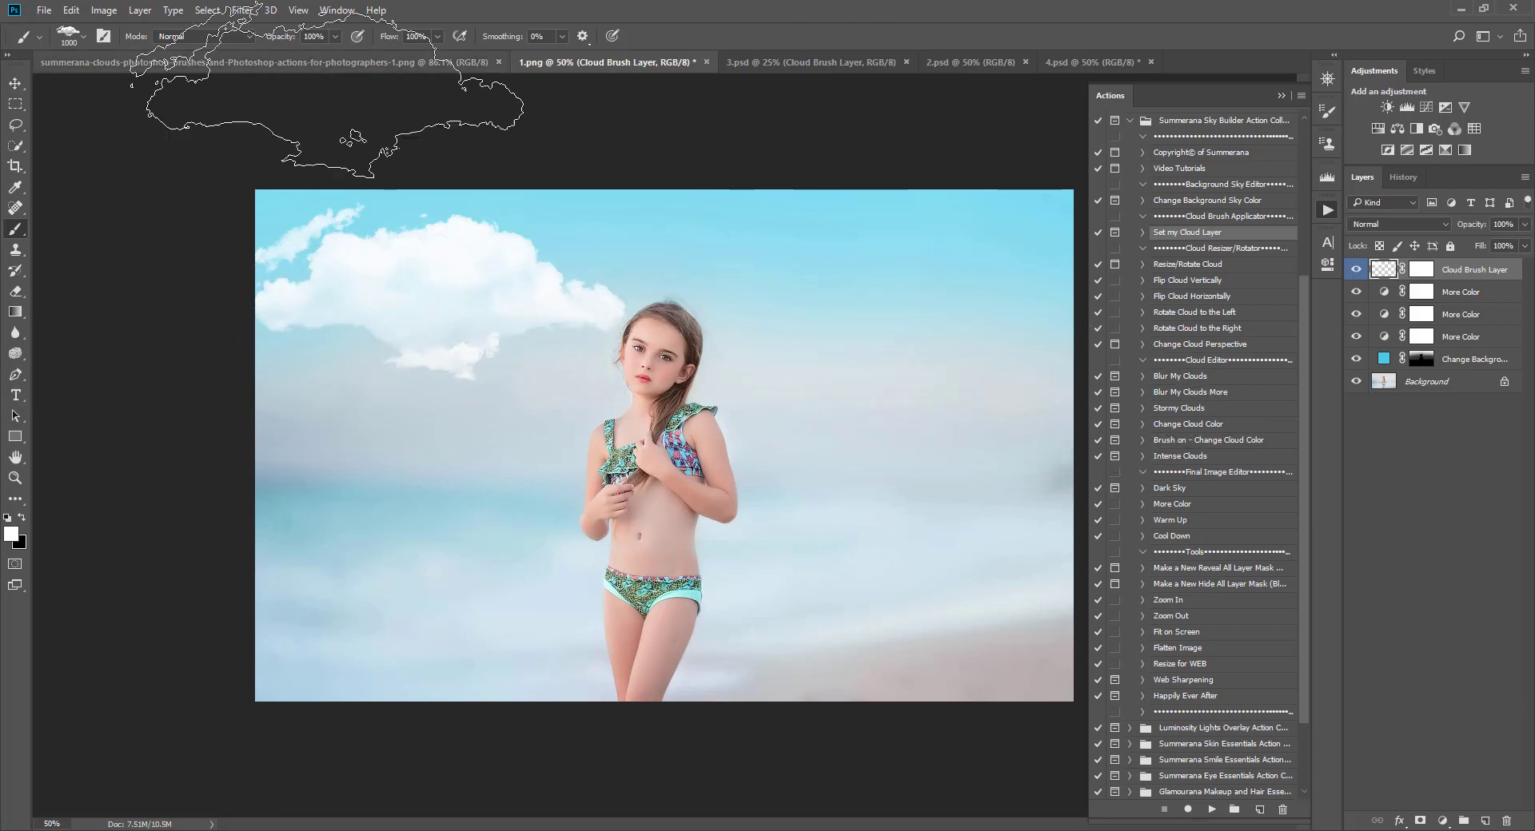
Step: Switch to Summerana Cloud Brush 4 at about 1100 px and stamp a band of clouds to the right of the girl
left_click(77, 36)
scroll(113, 240, "down", 2)
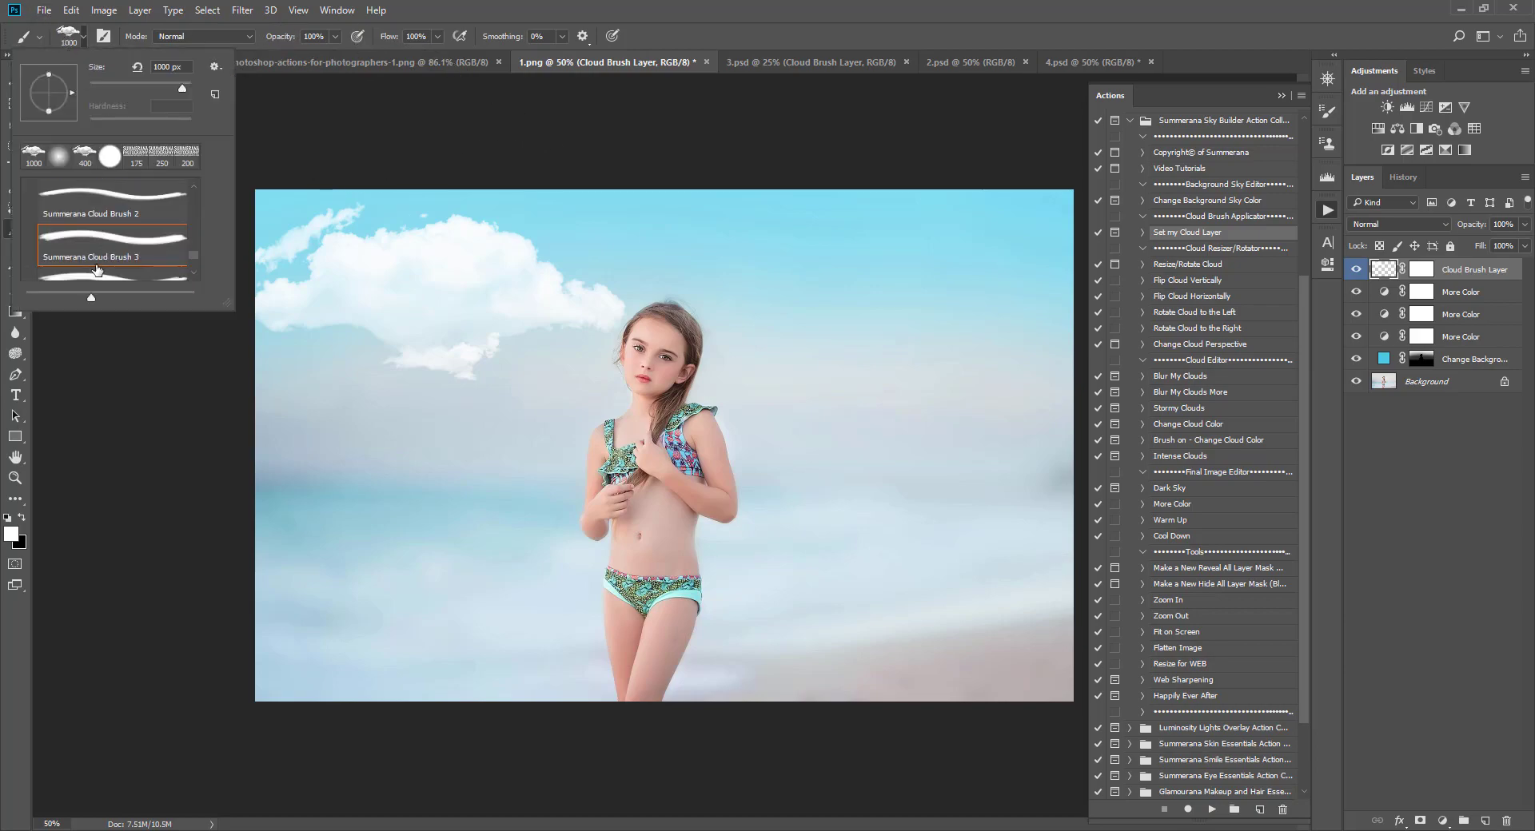
left_click(96, 248)
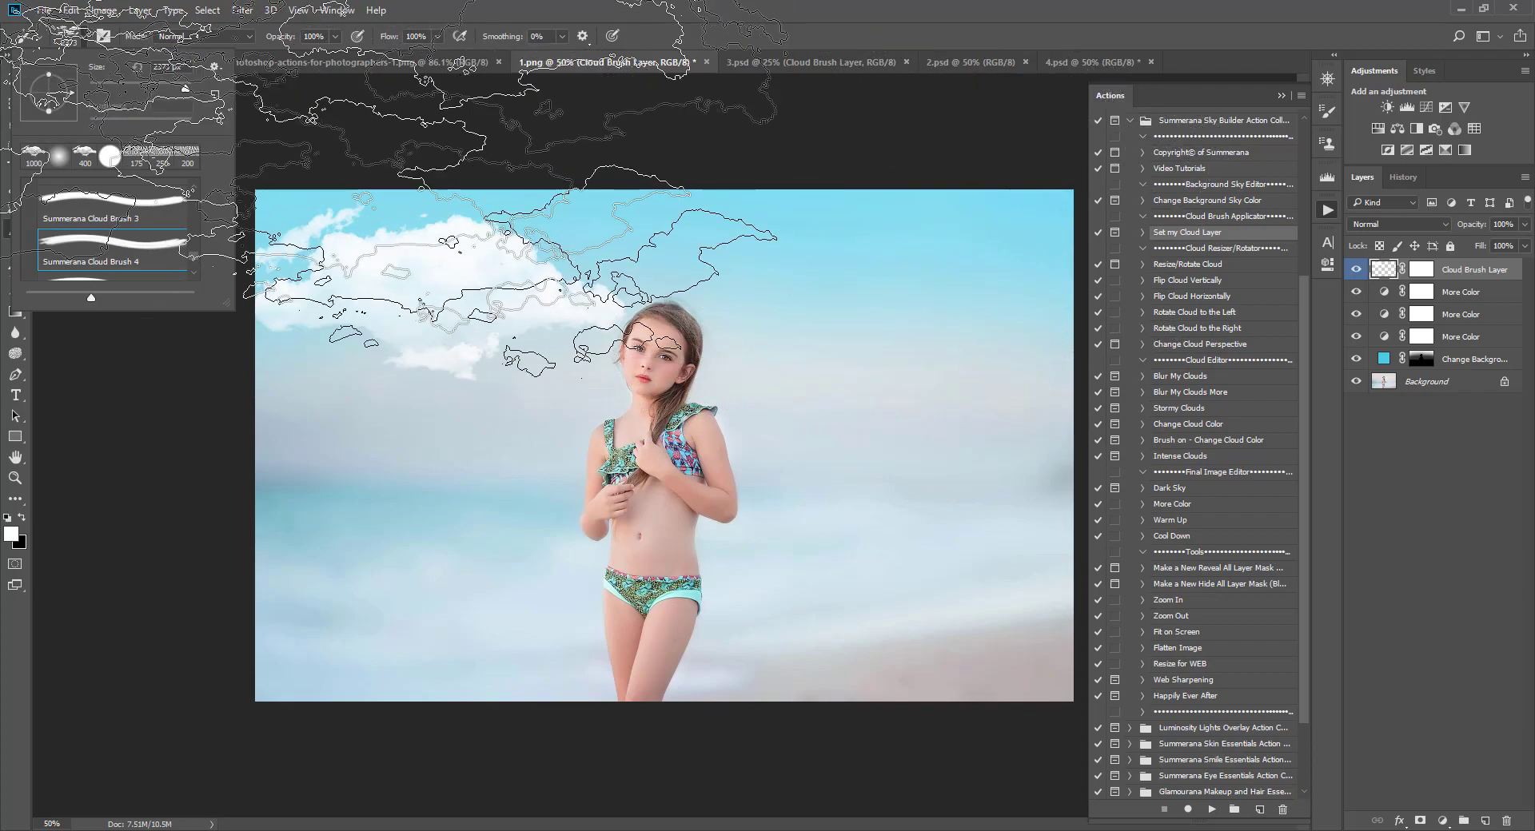
left_click_drag(185, 88, 175, 88)
key("Return")
key("bracketleft")
key("bracketleft")
key("bracketleft")
key("bracketleft")
key("bracketleft")
key("bracketleft")
key("bracketleft")
key("bracketleft")
key("bracketleft")
key("bracketleft")
key("bracketleft")
key("bracketleft")
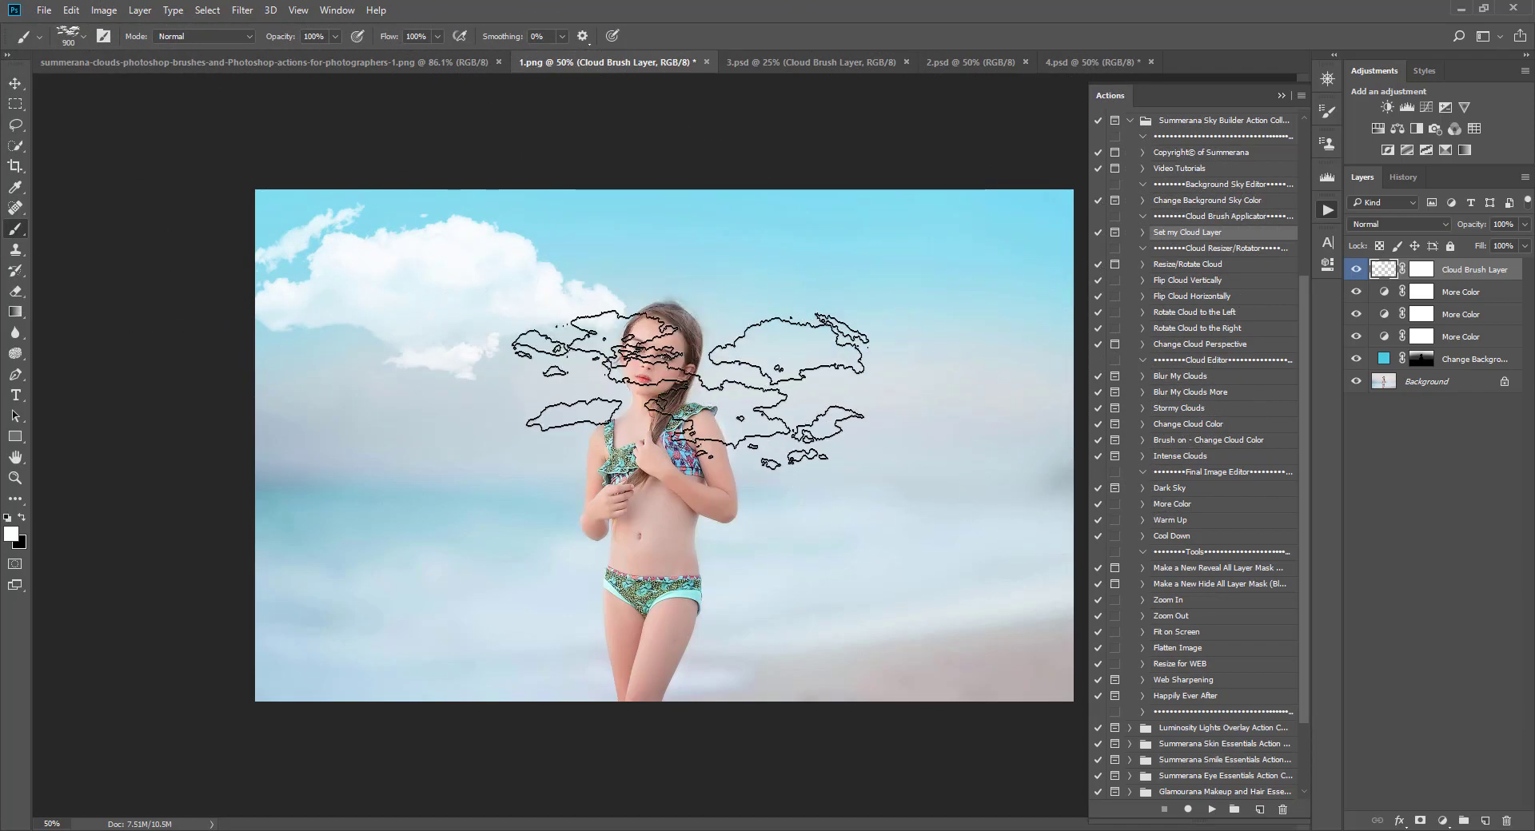
key("bracketright")
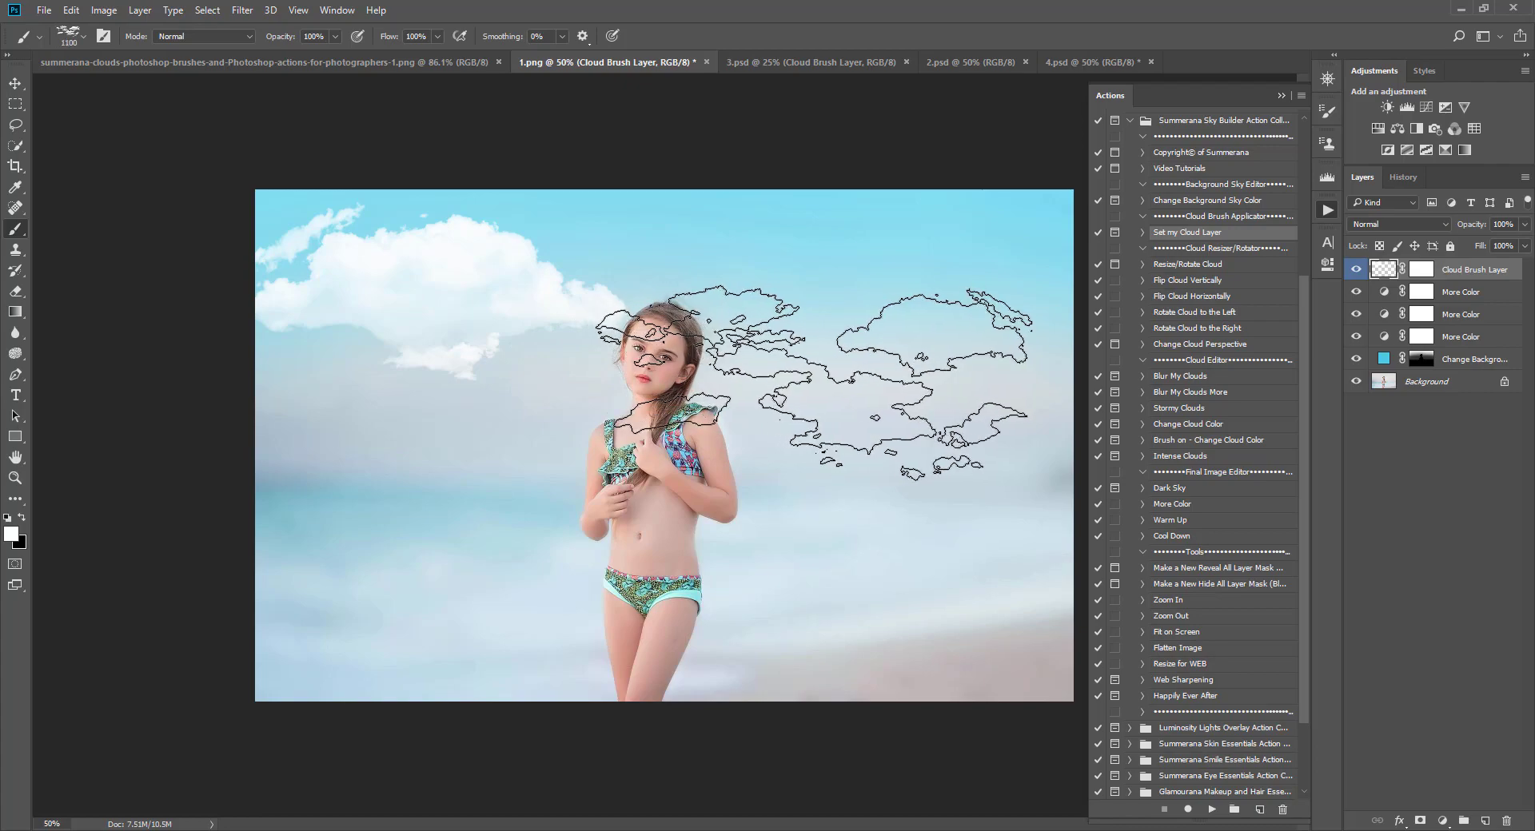
left_click(812, 382)
Step: Switch to Summerana Cloud Brush 5 and stamp a cloud along the top edge on the right side
left_click(75, 36)
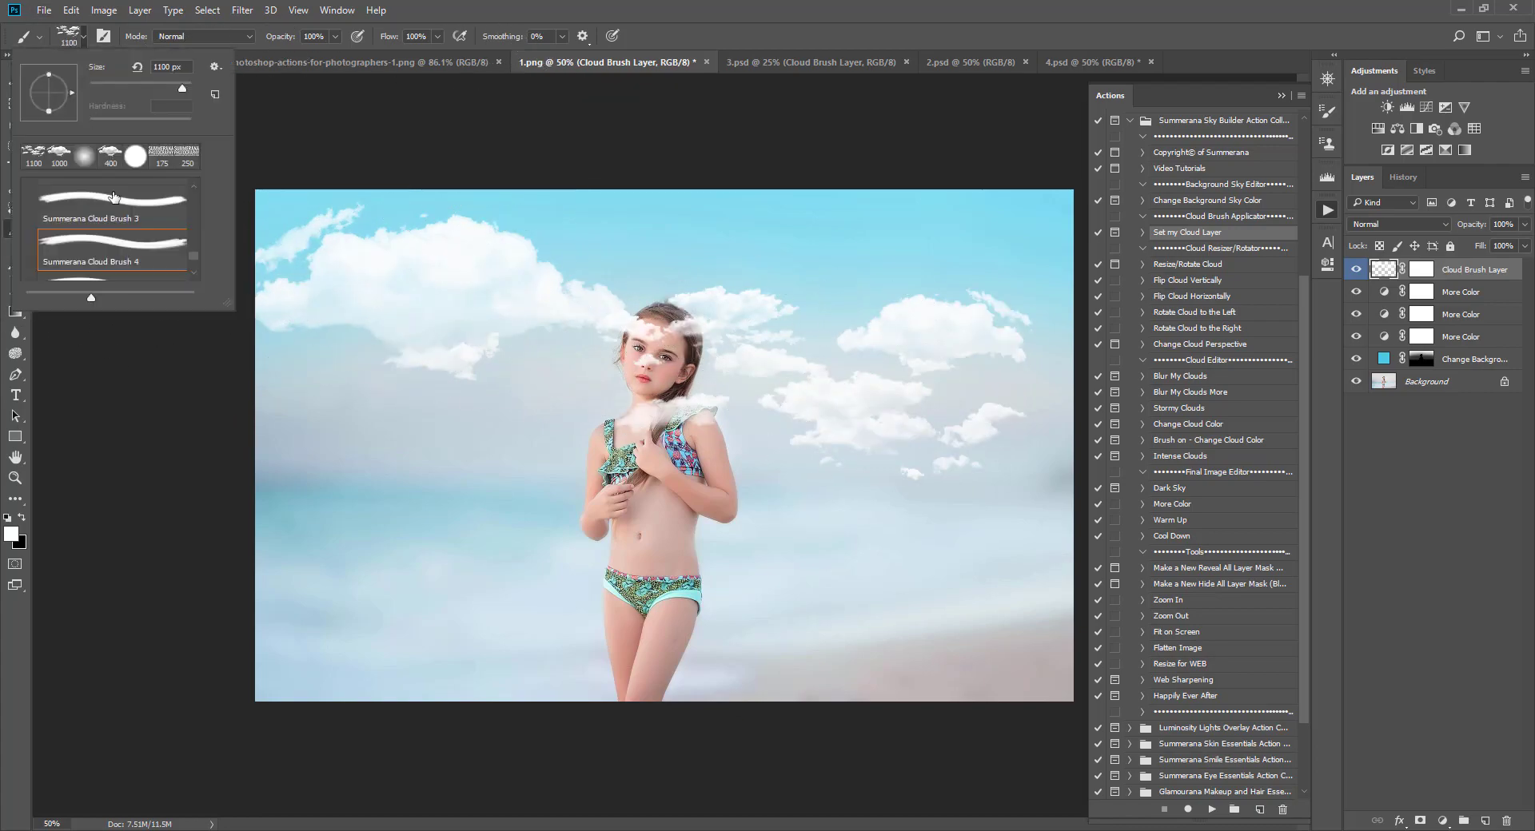
scroll(112, 232, "down", 2)
left_click(112, 228)
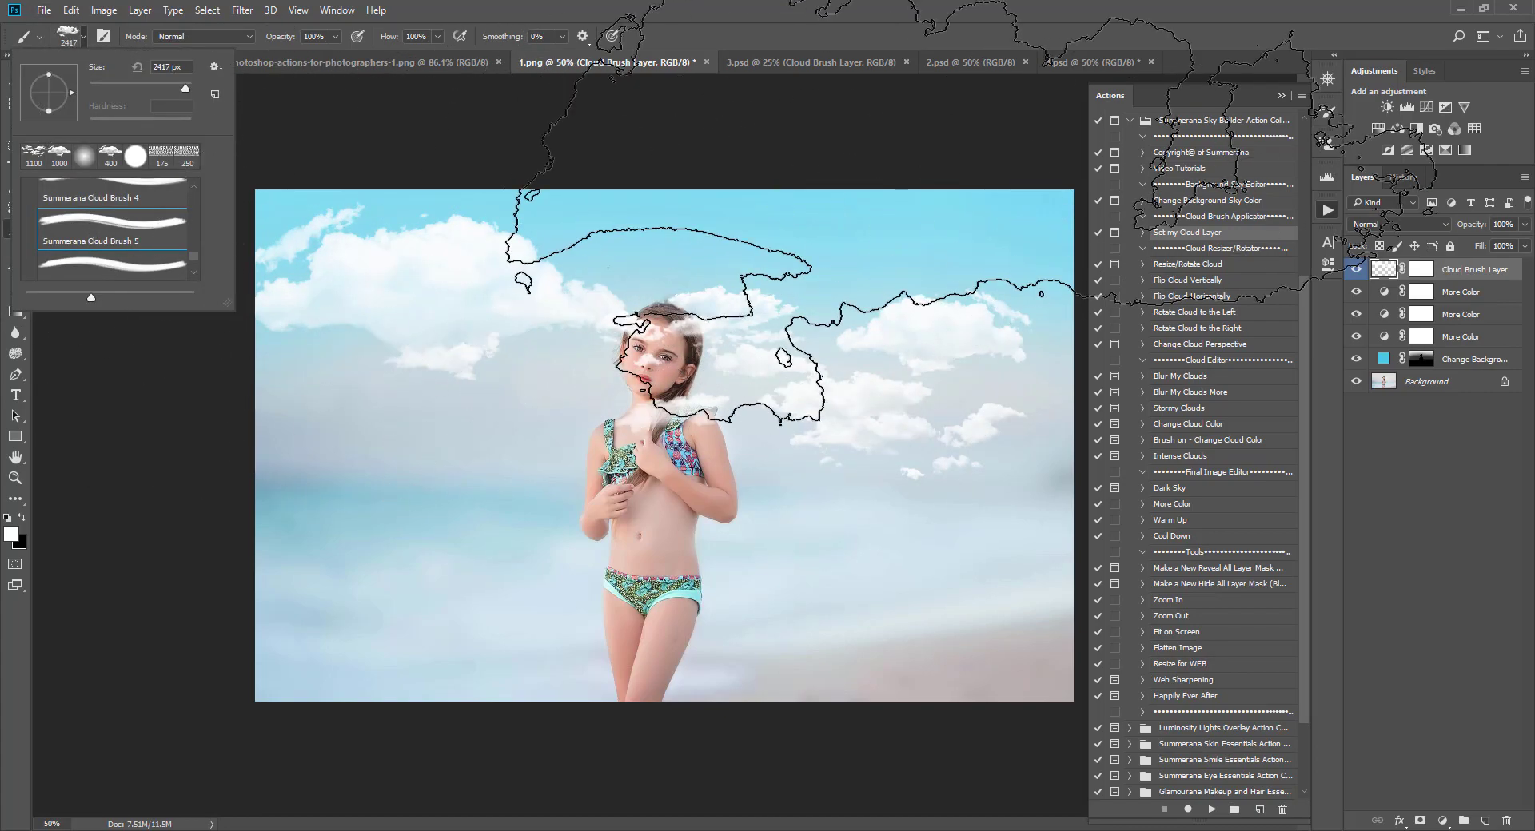
left_click(84, 37)
left_click(84, 37)
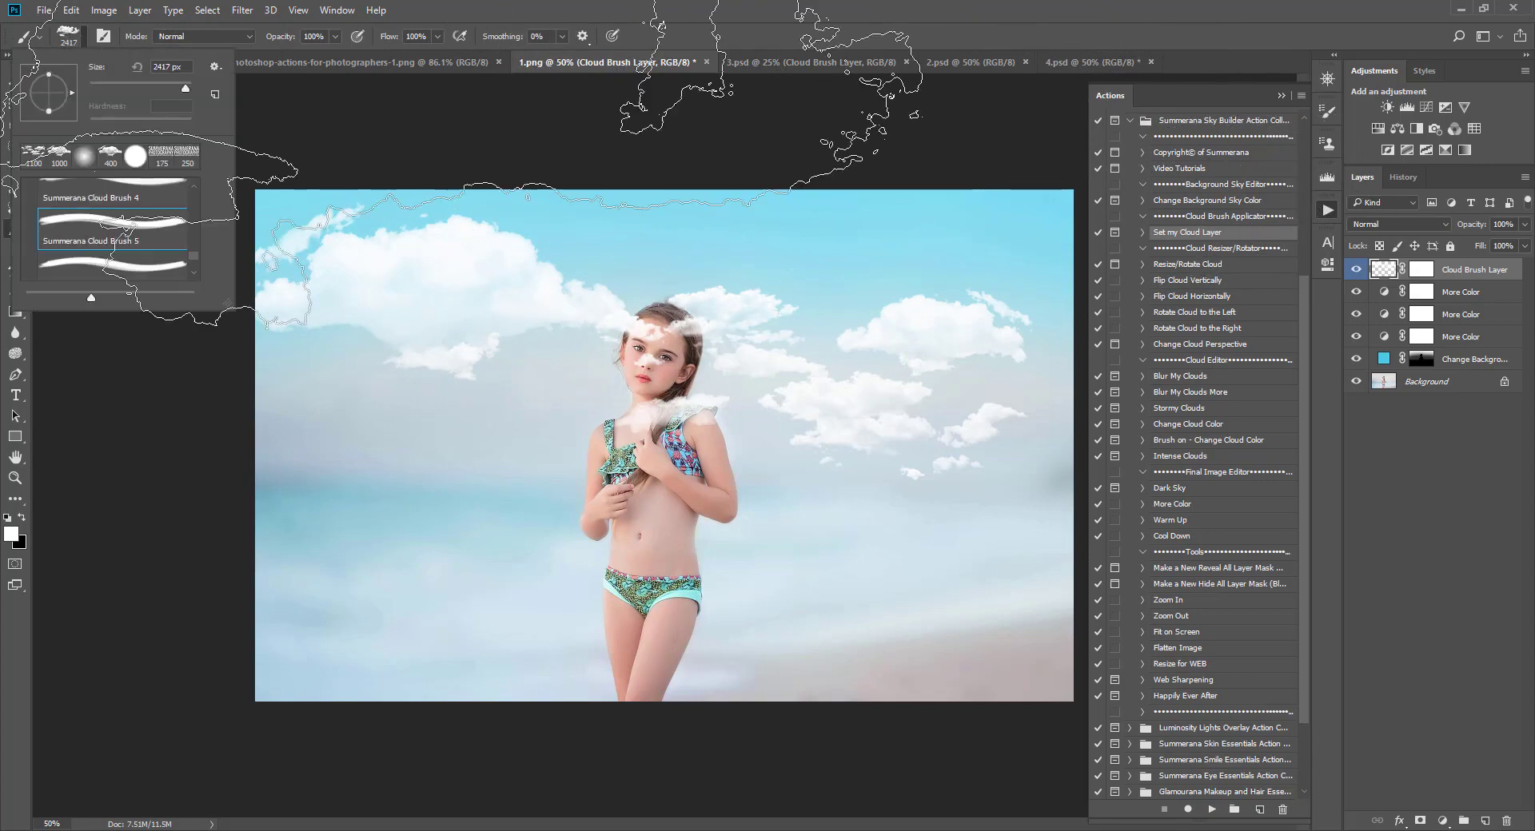
left_click(84, 38)
key("bracketleft")
key("bracketleft")
key("bracketleft")
key("bracketleft")
key("bracketleft")
key("bracketleft")
key("bracketleft")
key("bracketleft")
key("bracketleft")
key("bracketleft")
key("bracketleft")
key("bracketleft")
key("bracketleft")
key("bracketleft")
key("bracketleft")
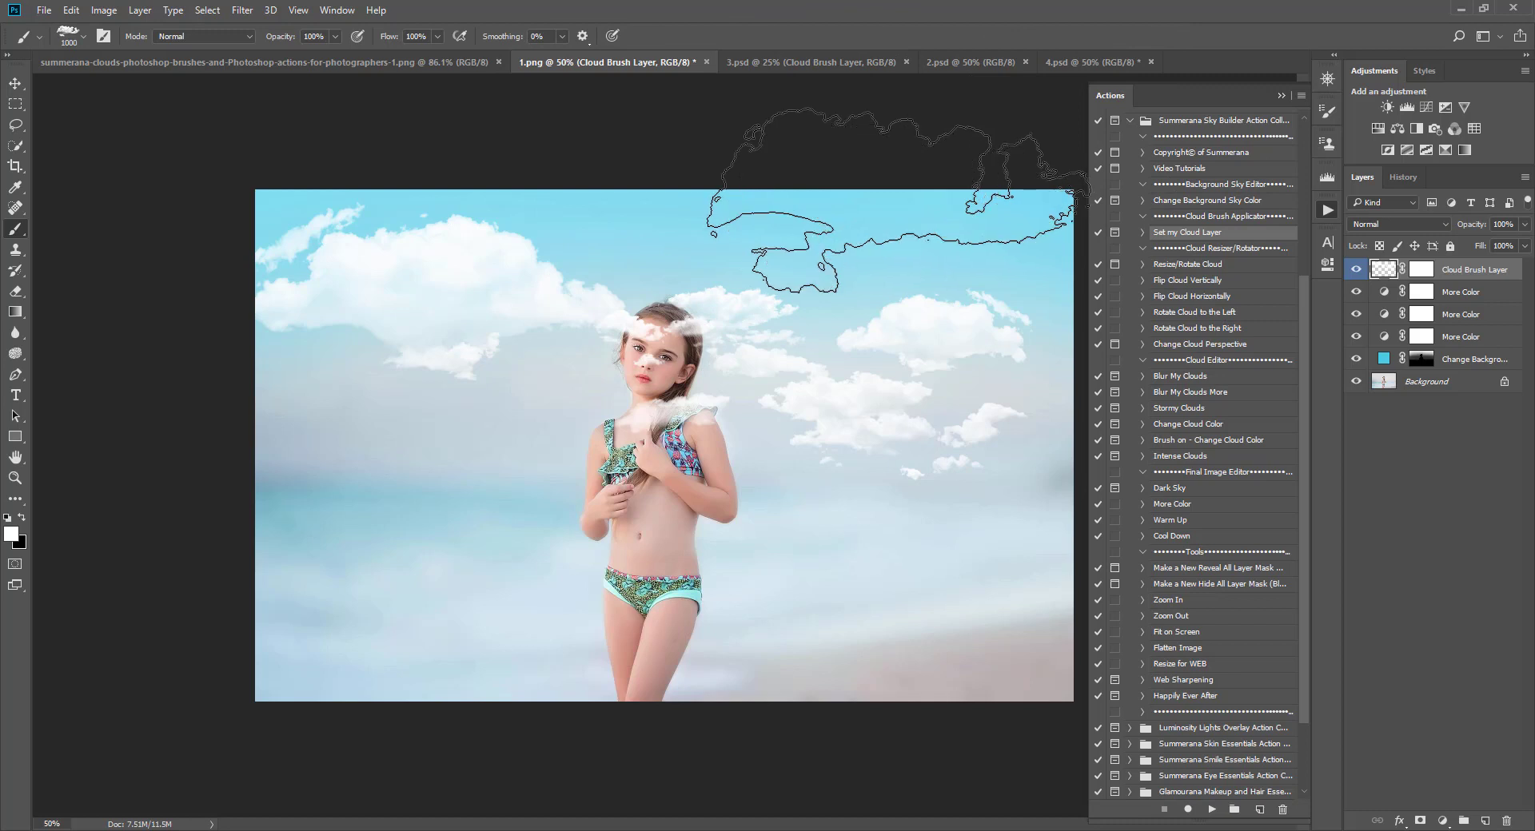
key("bracketleft")
left_click(883, 180)
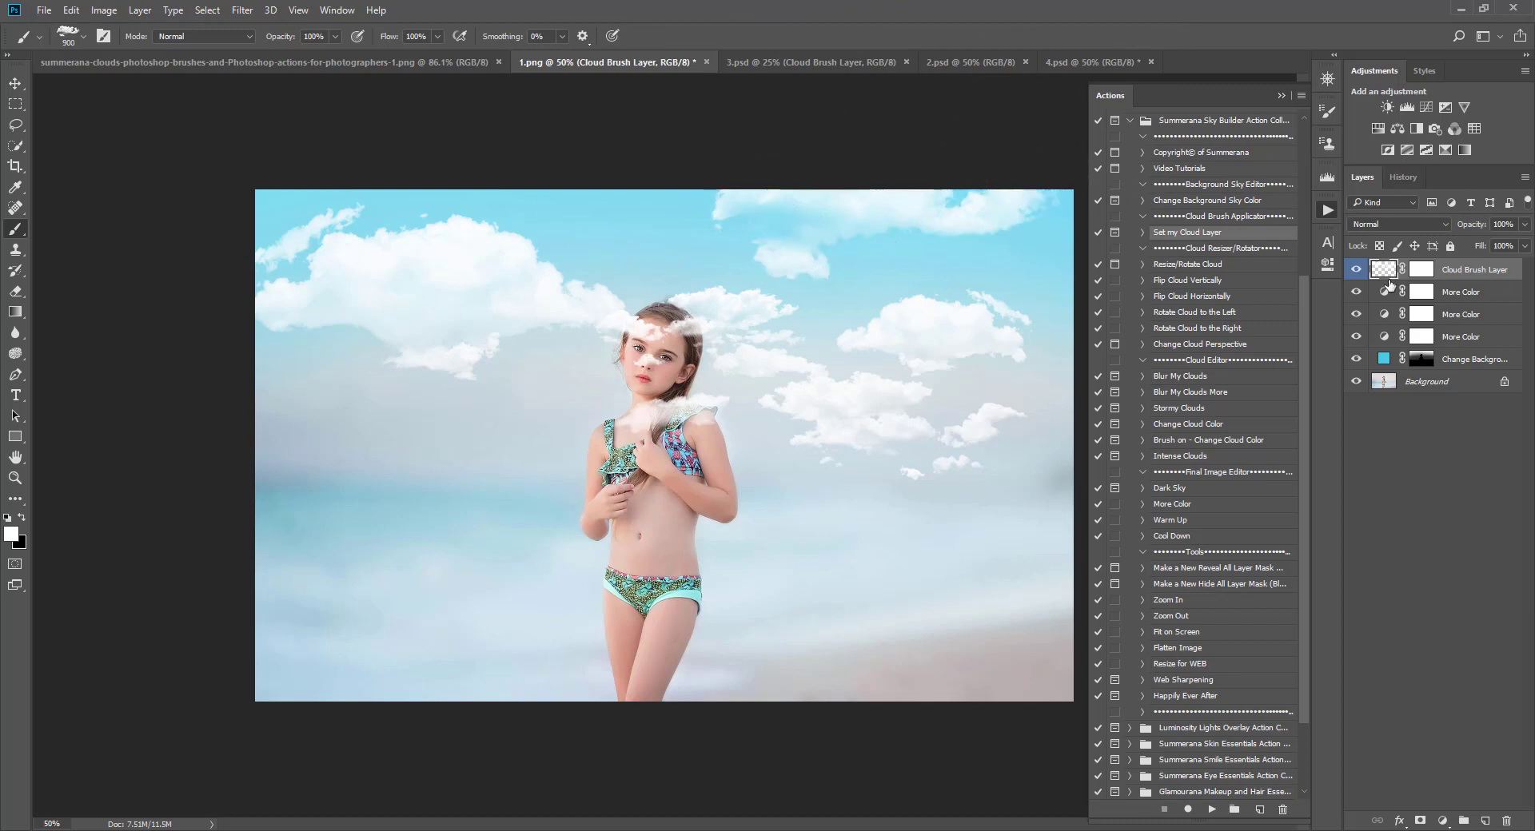
Step: Target the Cloud Brush Layer's mask and choose a soft round brush at 900 px
left_click(1422, 270)
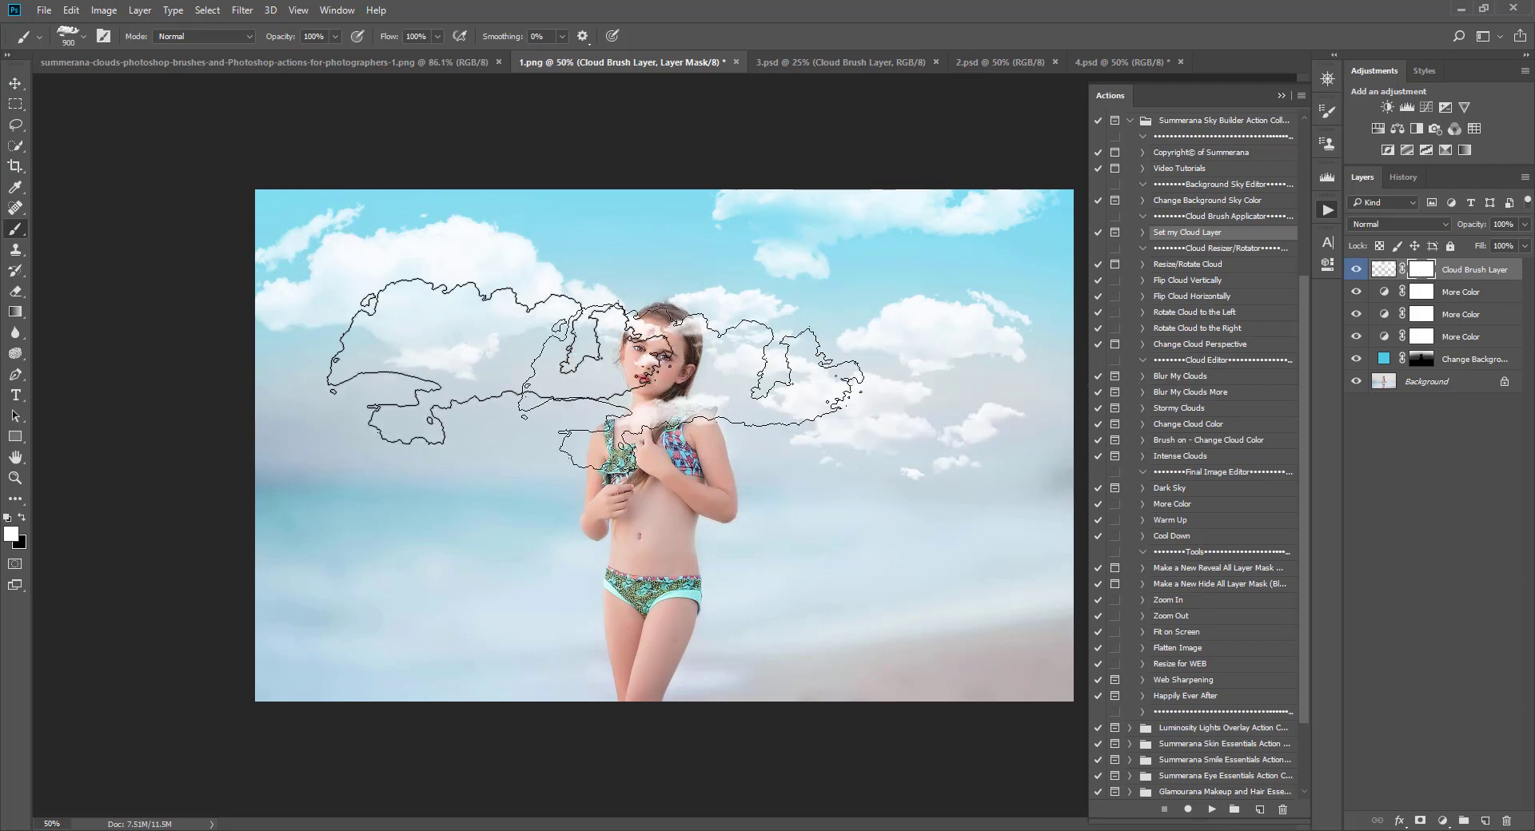
left_click(83, 36)
left_click(110, 155)
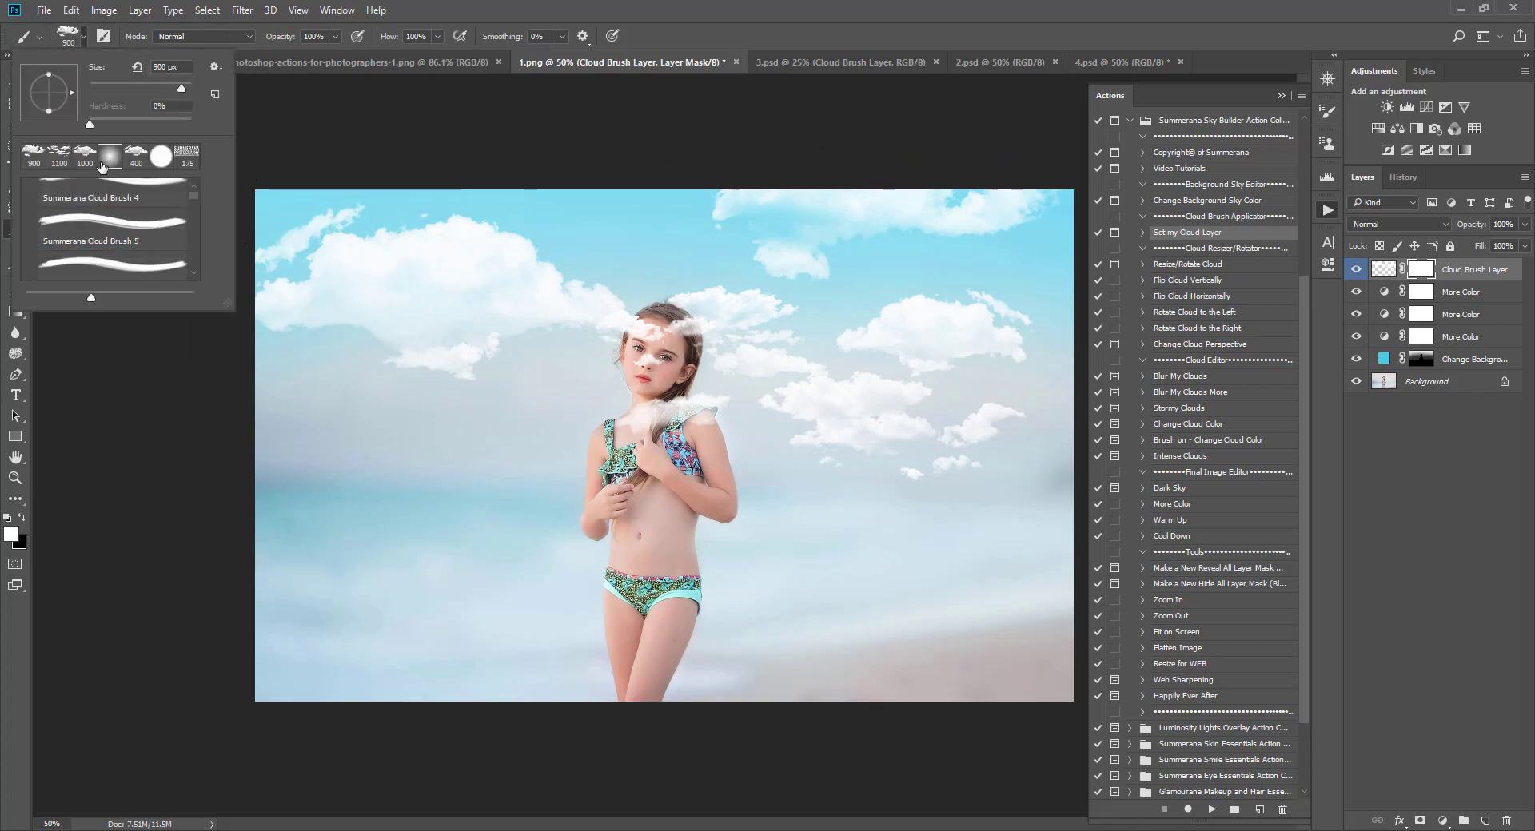
left_click(755, 3)
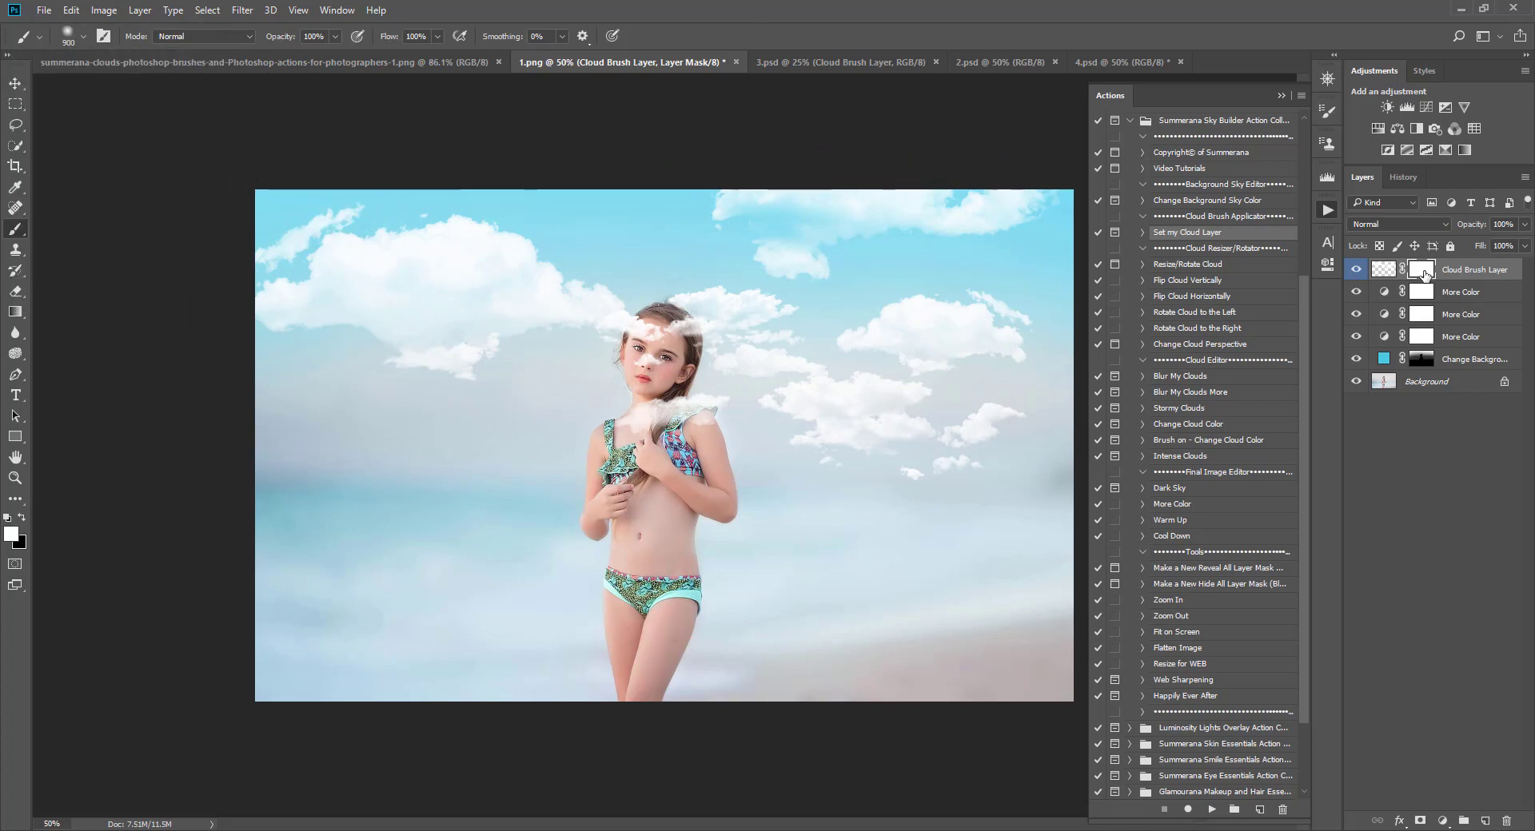
Step: Copy the Change Background Sky Color layer's mask onto the Cloud Brush Layer, replacing its mask
left_click(1421, 362)
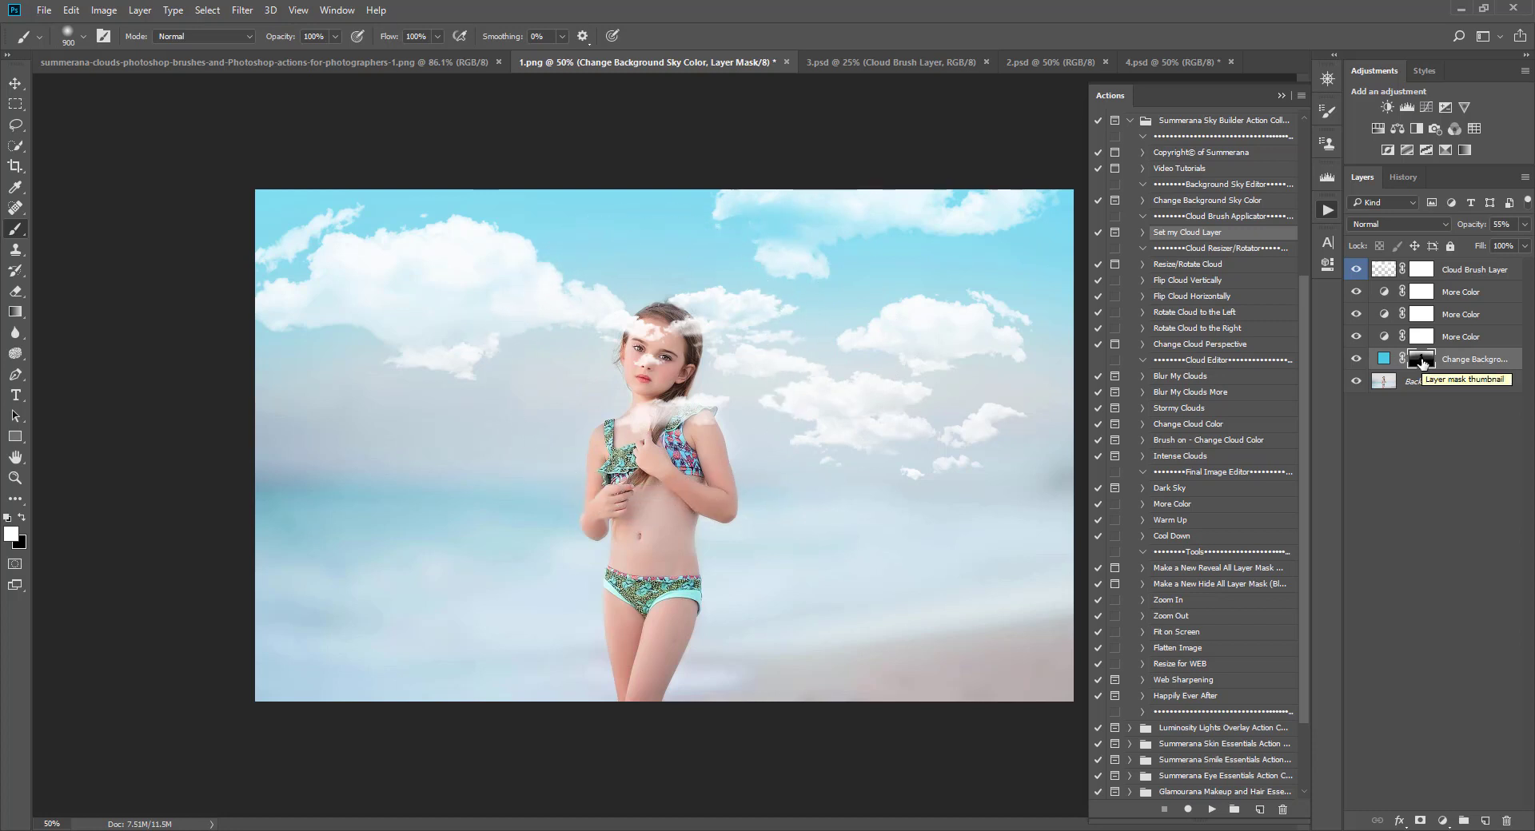
left_click_drag(1428, 354, 1422, 270)
left_click(702, 320)
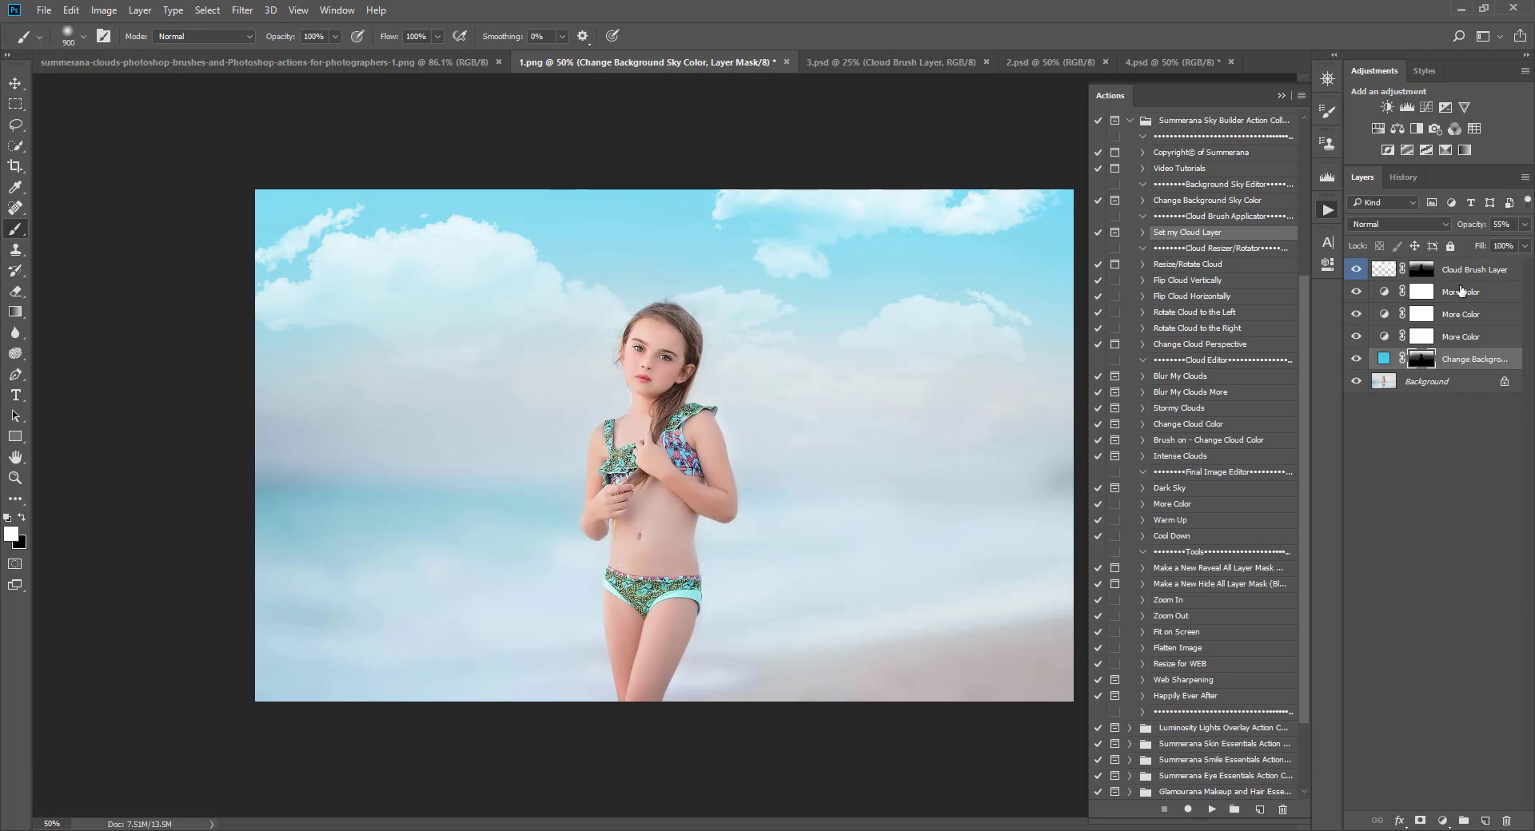
left_click(1418, 266)
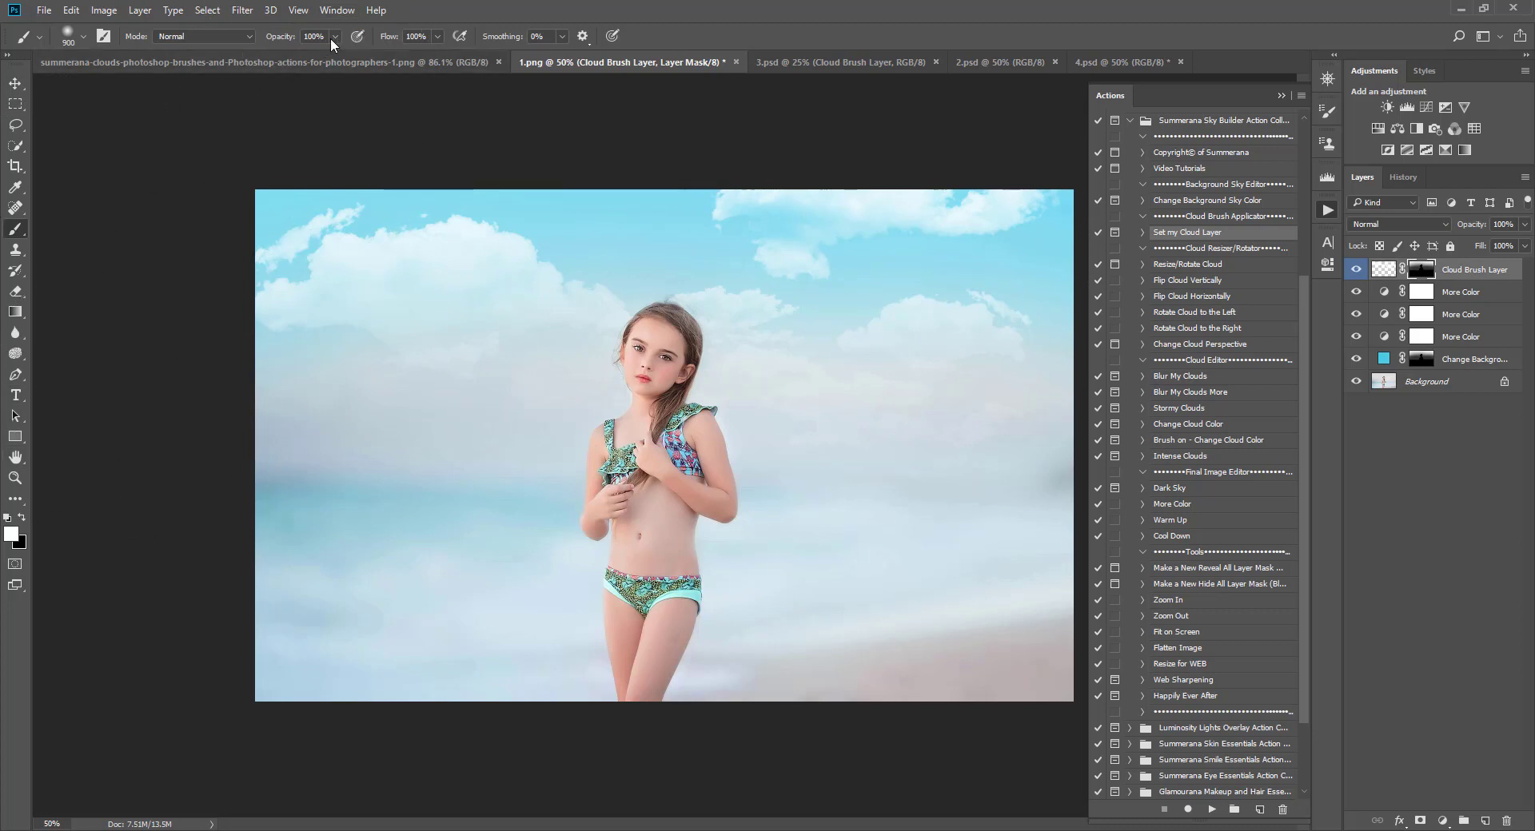
Step: Paint white on the Cloud Brush Layer mask to bring back clouds around the girl's head and to her right
key("bracketleft")
key("bracketleft")
key("bracketleft")
key("bracketleft")
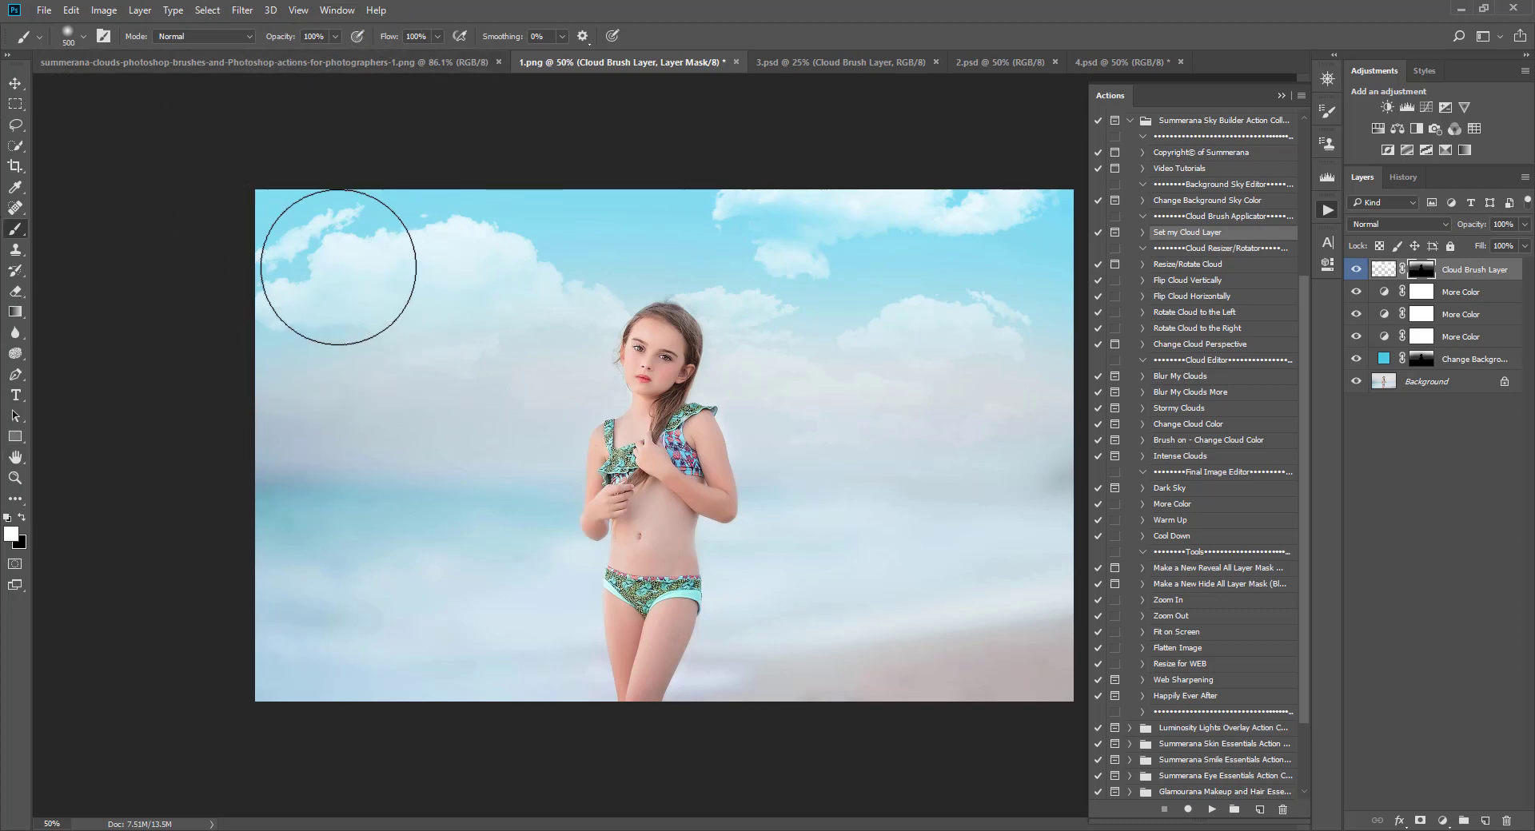
key("bracketleft")
key("bracketleft")
key("bracketleft")
key("bracketleft")
key("bracketleft")
key("bracketleft")
key("bracketleft")
key("bracketleft")
key("bracketleft")
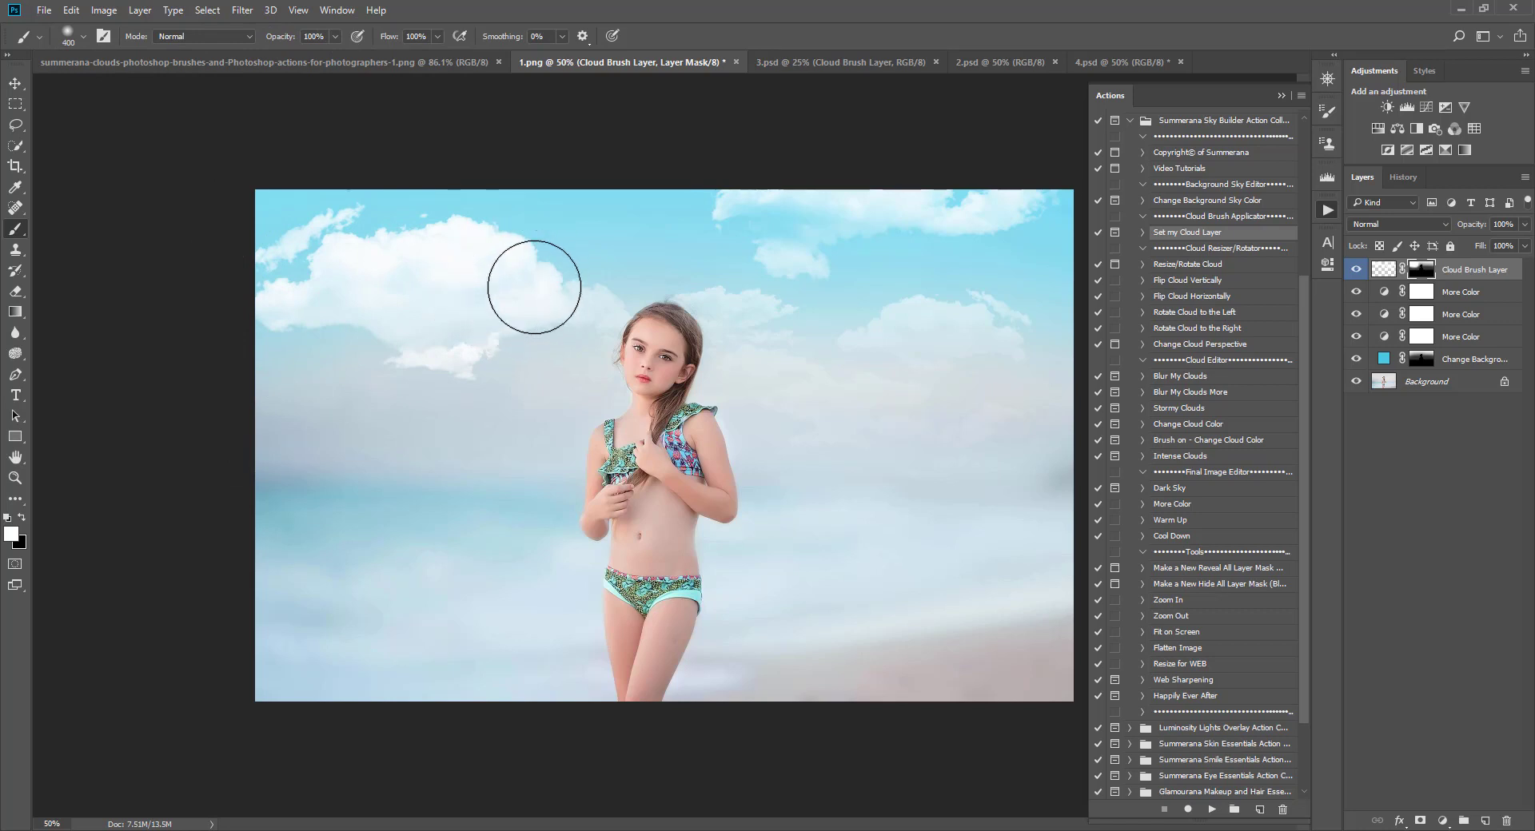
key("bracketright")
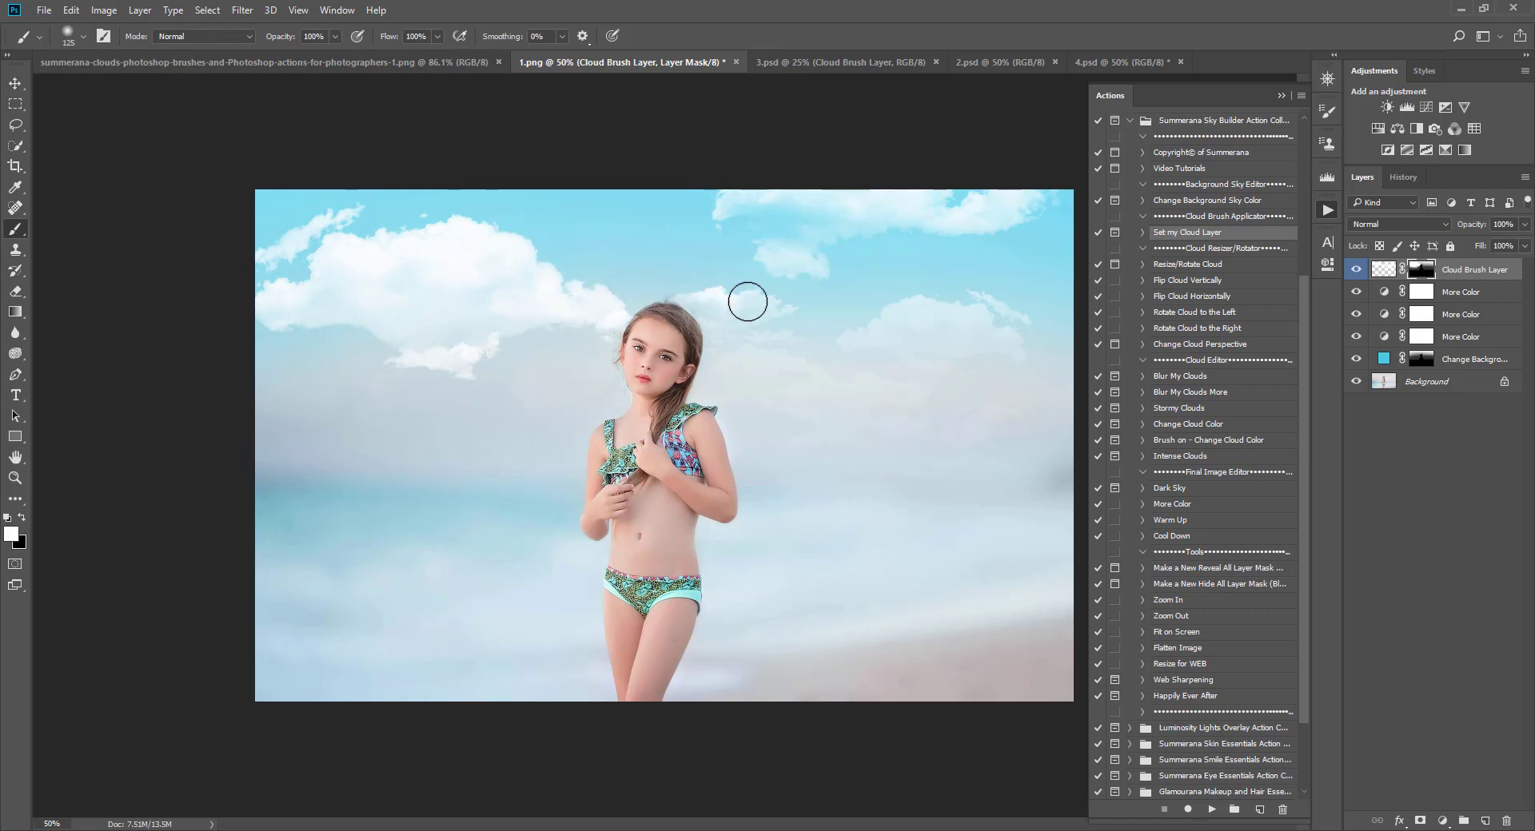
key("bracketright")
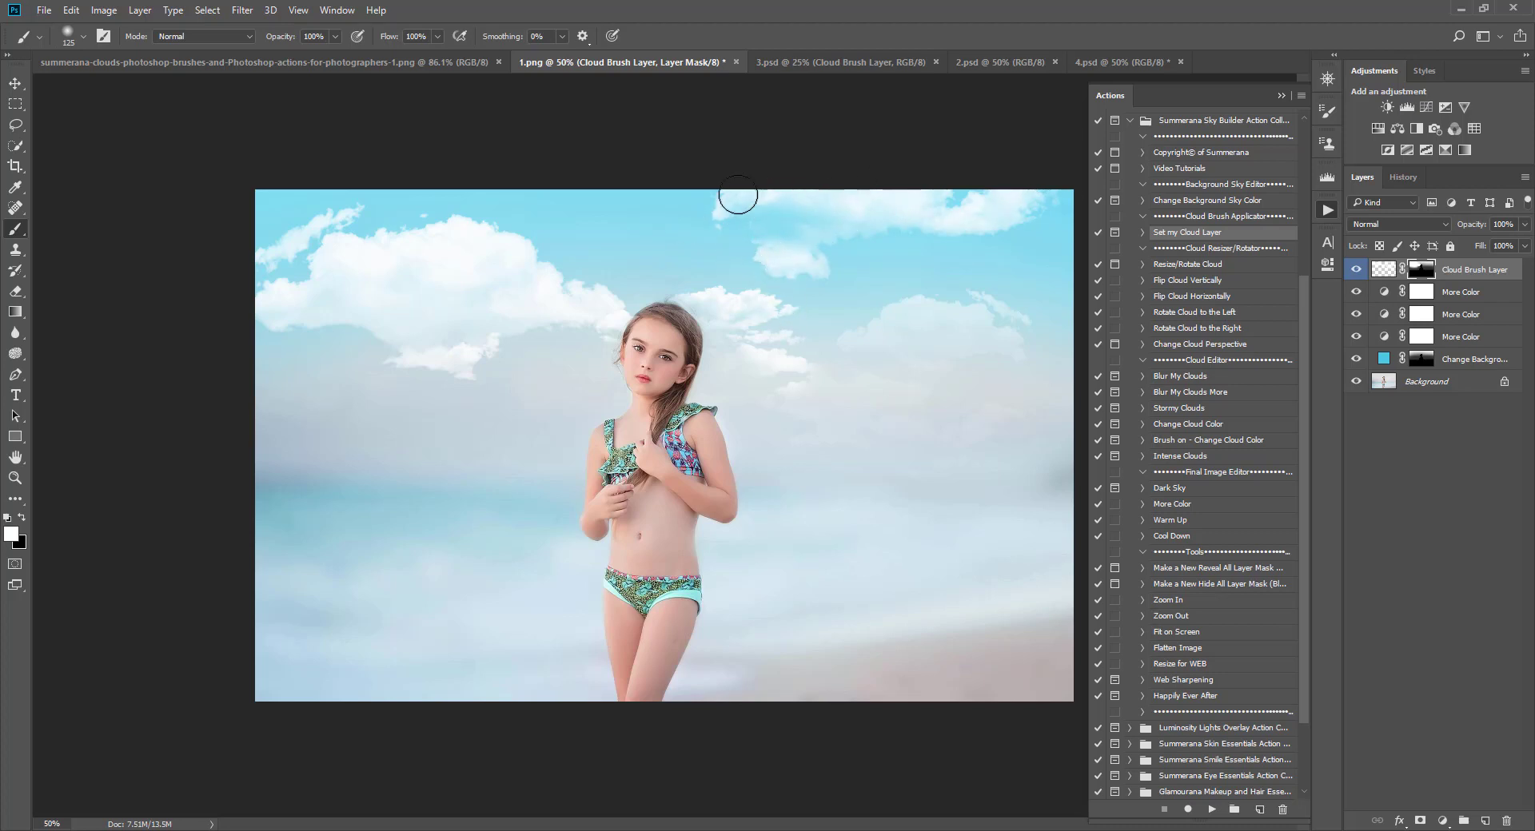
key("bracketright")
key("bracketright")
mouse_move(1032, 327)
left_mouse_down()
mouse_move(1092, 406)
mouse_move(908, 421)
mouse_move(917, 430)
mouse_move(781, 410)
mouse_move(735, 344)
mouse_move(713, 302)
left_mouse_up()
key("bracketleft")
key("bracketleft")
key("bracketleft")
key("bracketleft")
key("bracketleft")
key("bracketleft")
key("bracketleft")
key("bracketleft")
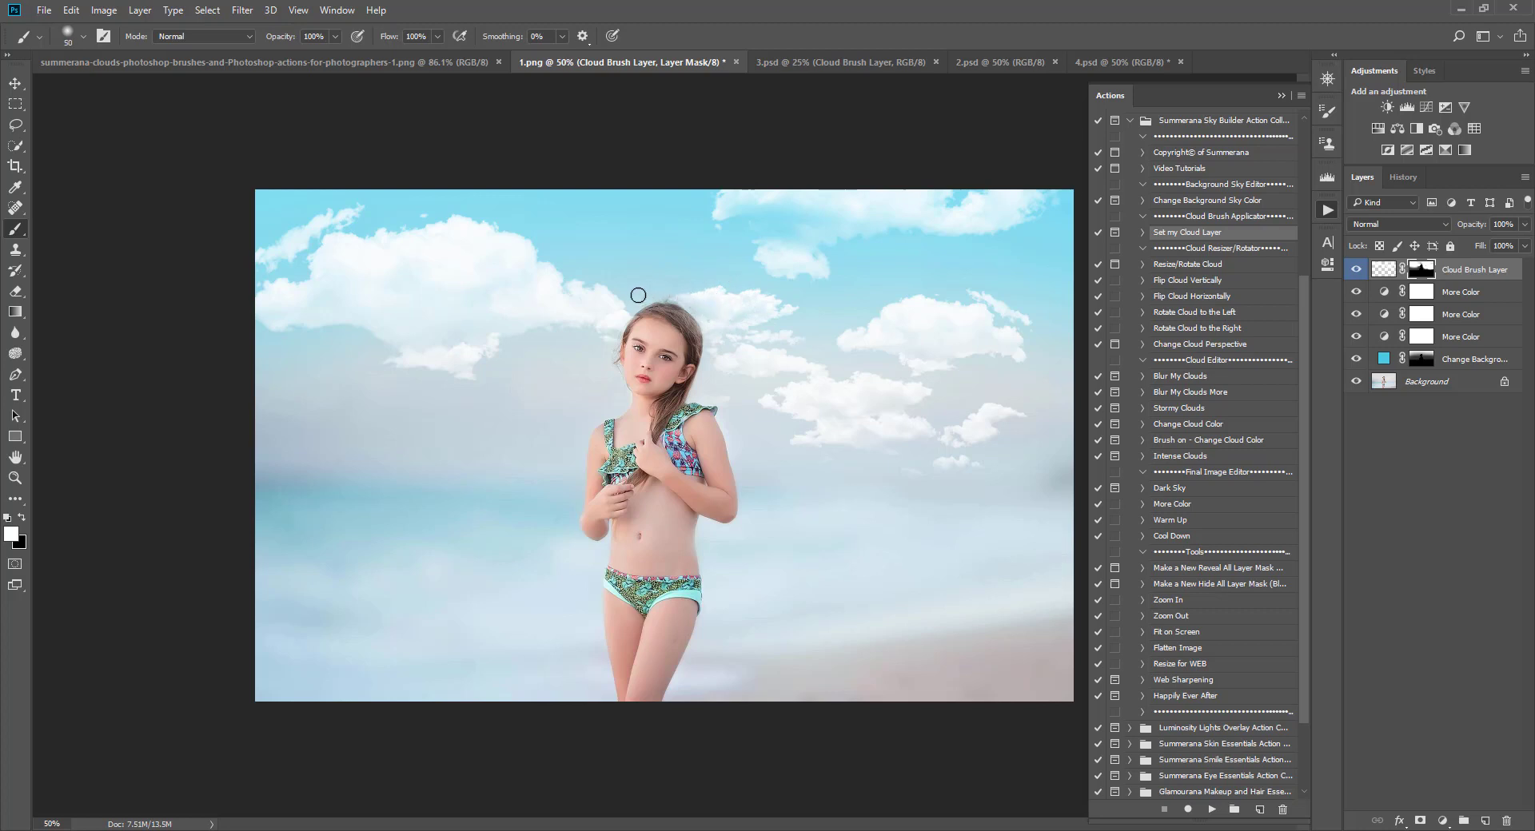
key("bracketleft")
key("bracketleft")
key("bracketleft")
key("bracketright")
key("bracketright")
key("bracketright")
key("bracketright")
key("bracketright")
key("bracketright")
Step: Browse the Cloud Resizer and Cloud Editor actions with the Cloud Brush Layer selected
left_click(23, 518)
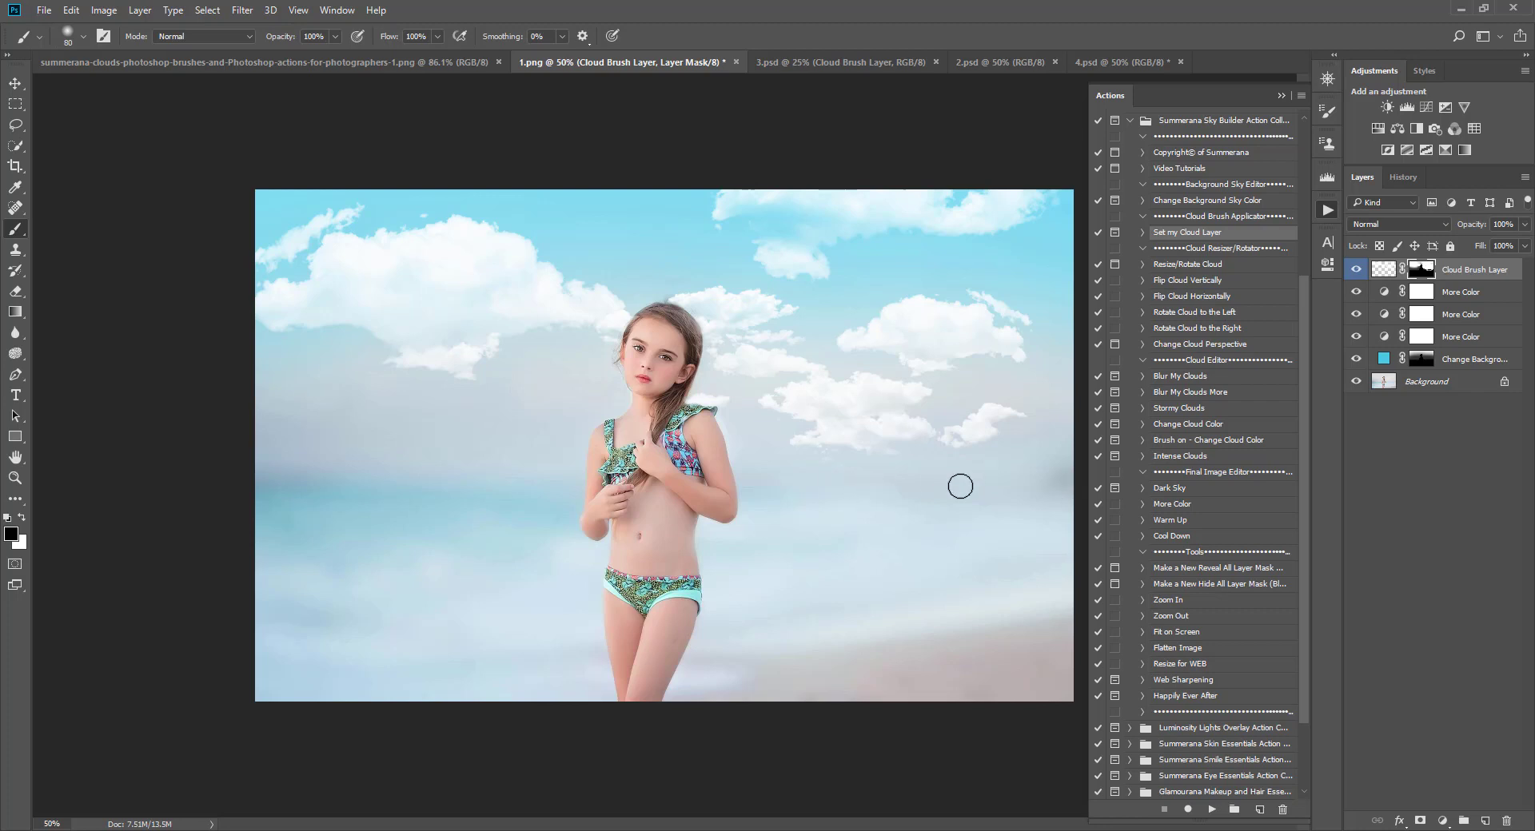
left_click(15, 83)
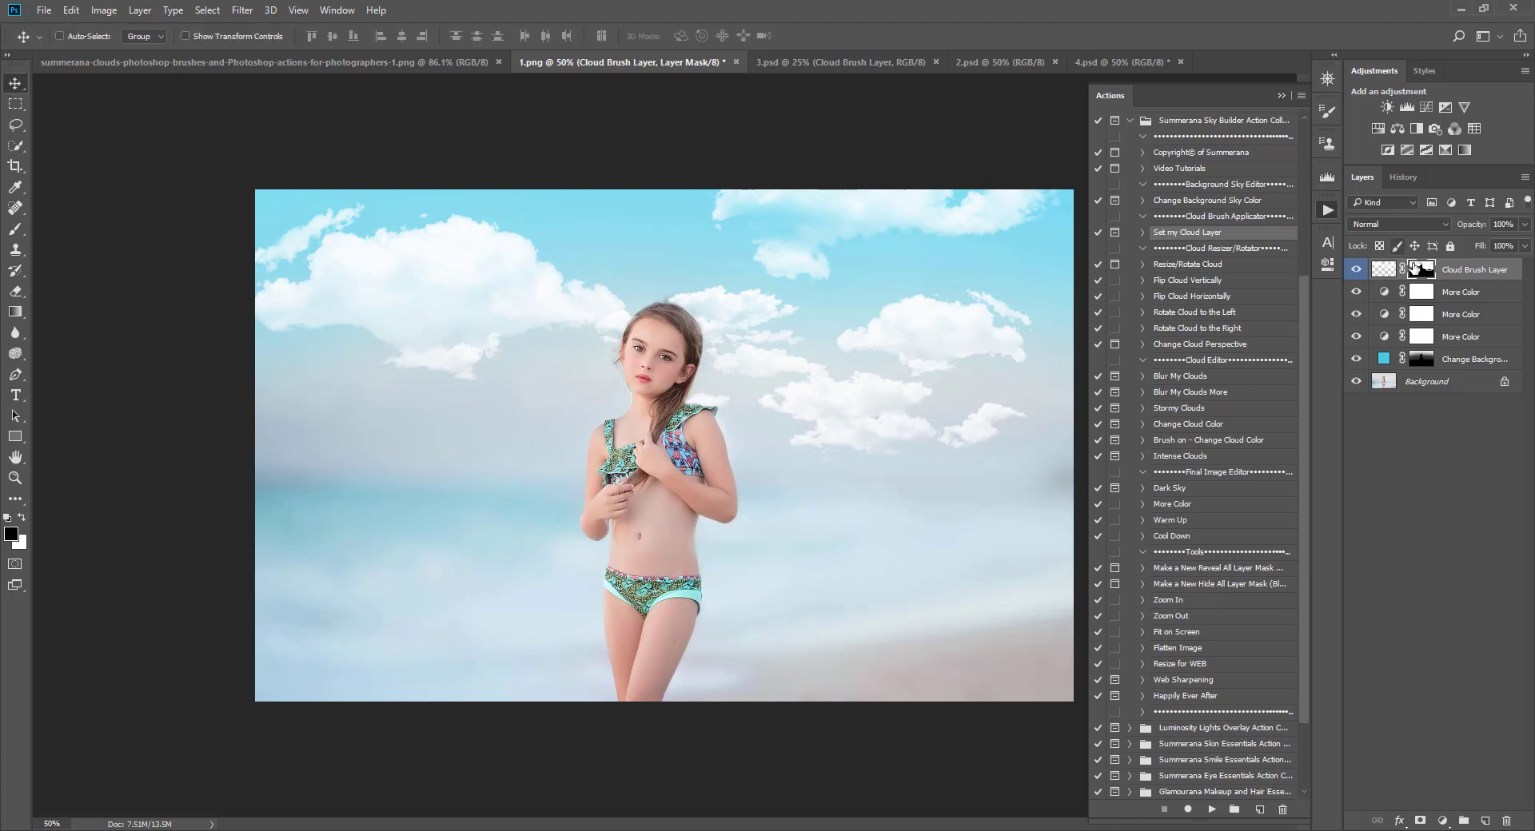
left_click(1384, 269)
left_click(1355, 271)
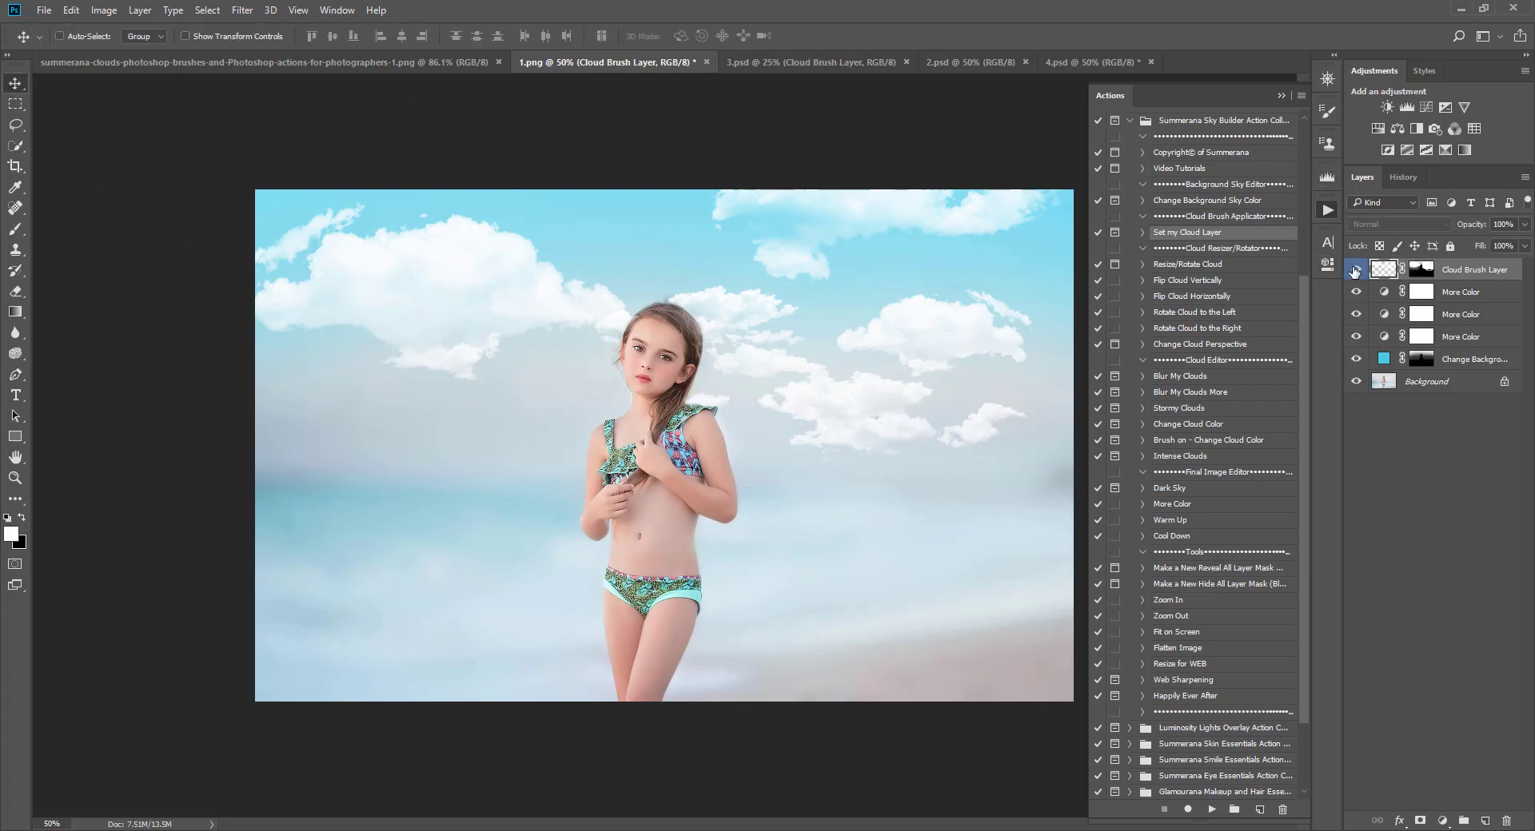
left_click(1186, 393)
left_click(1179, 377)
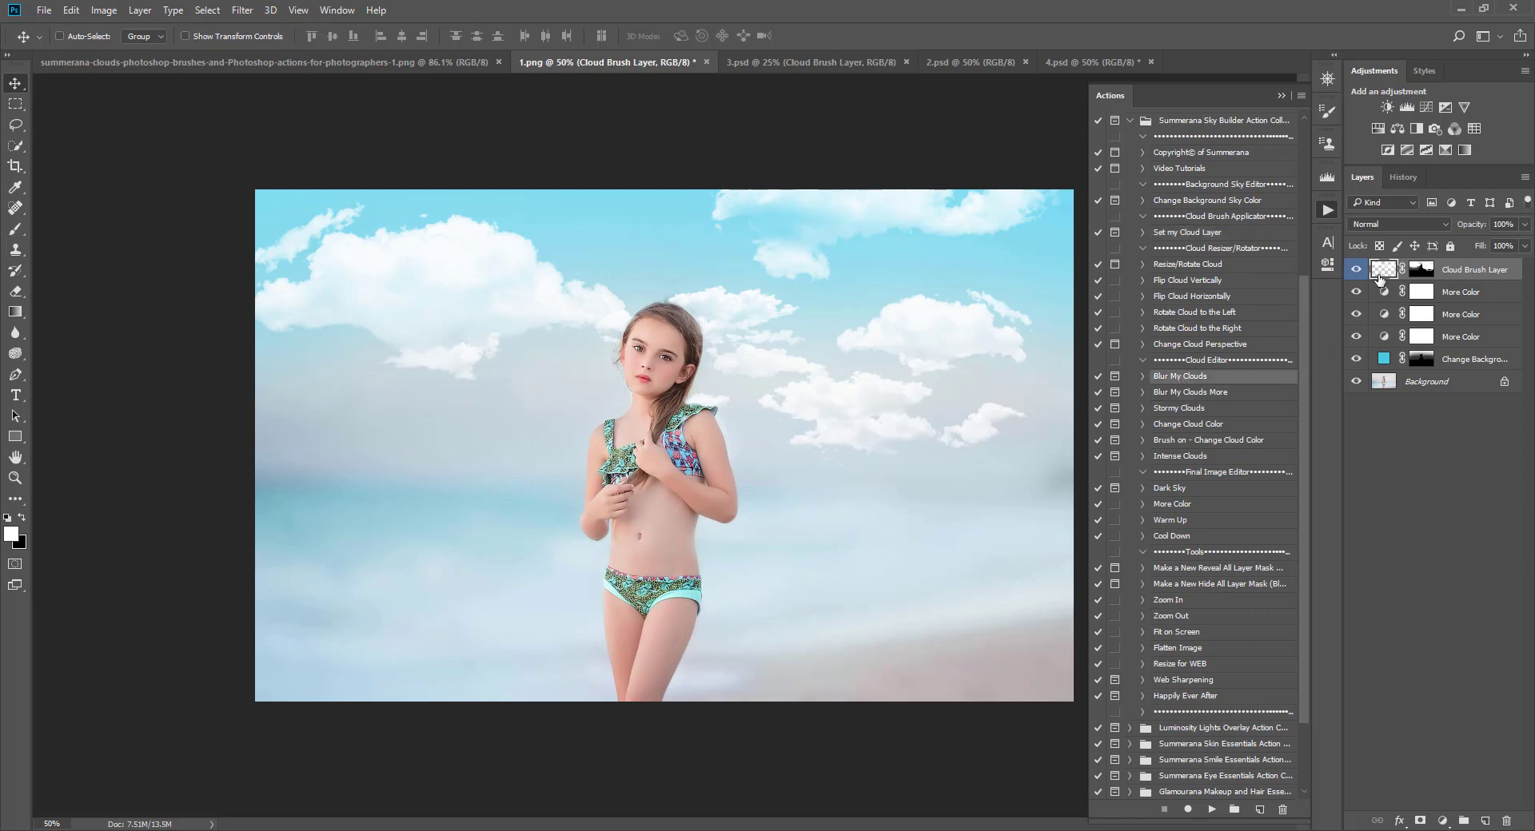
left_click(1176, 394)
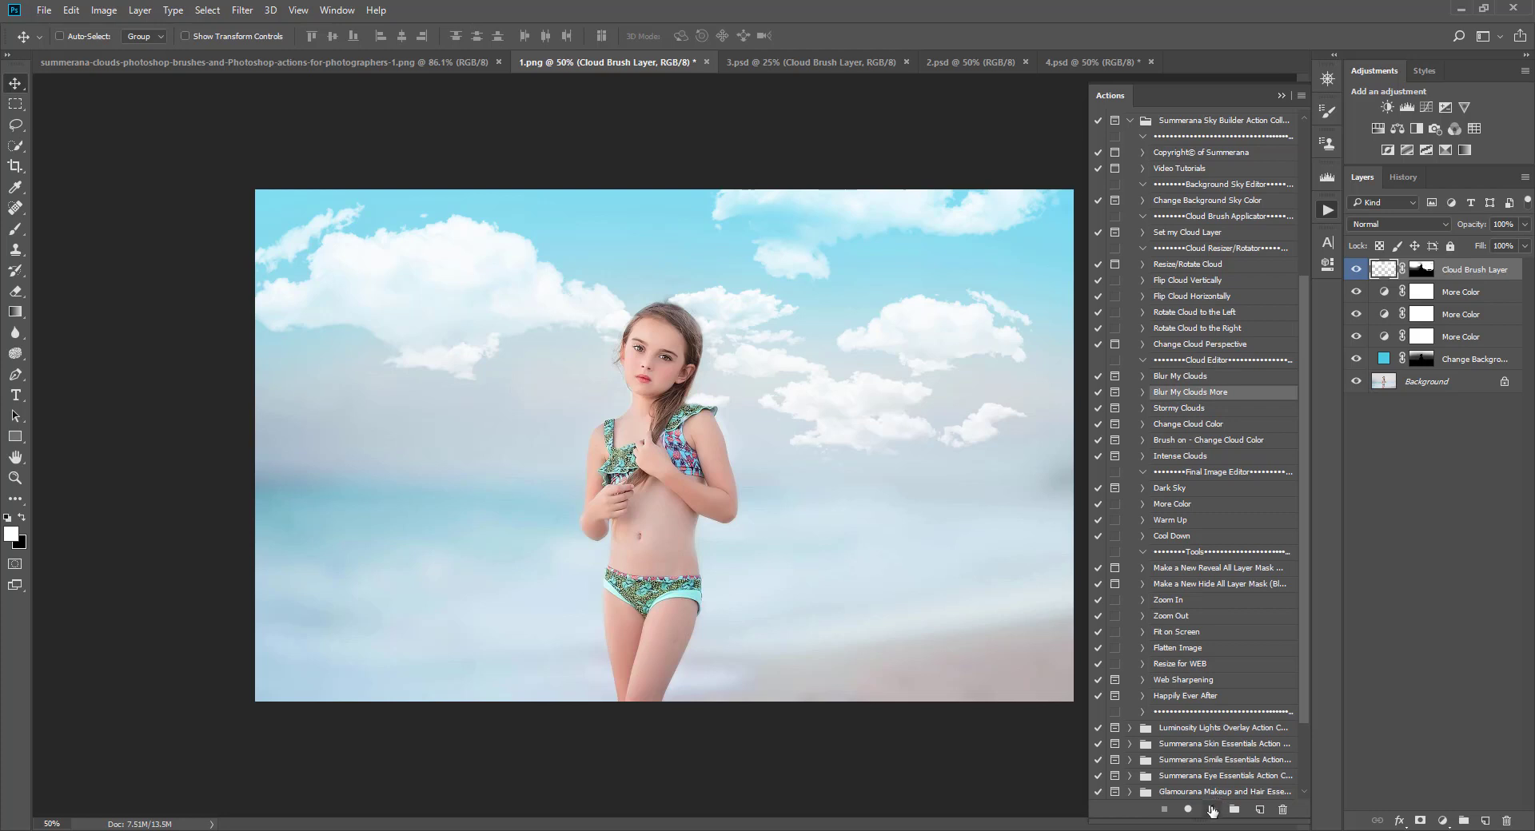
Step: Try the Flip Cloud Horizontally action on the Cloud Brush Layer, running it twice
left_click(1203, 264)
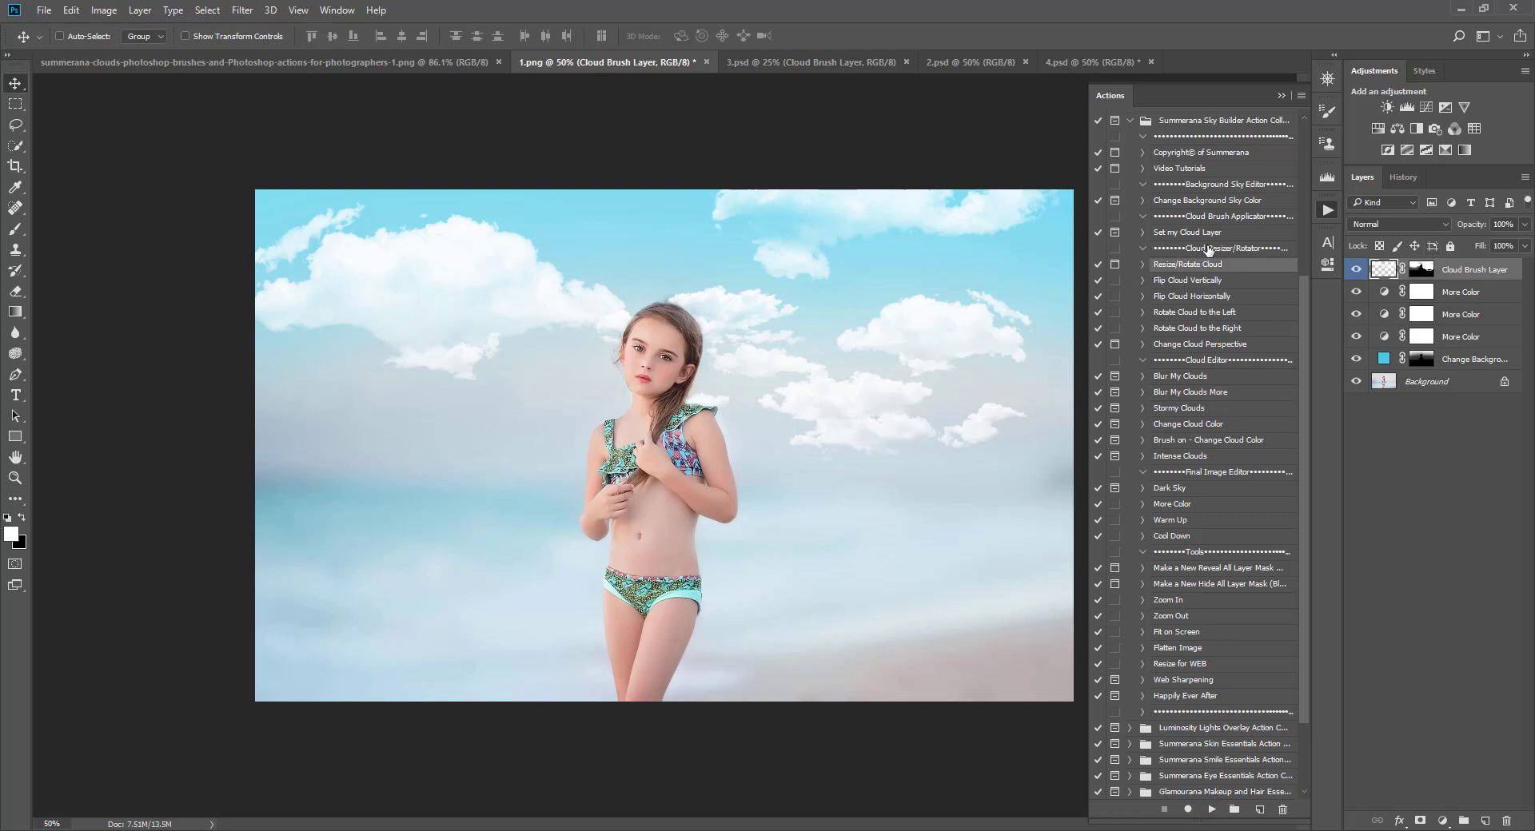
left_click(1175, 298)
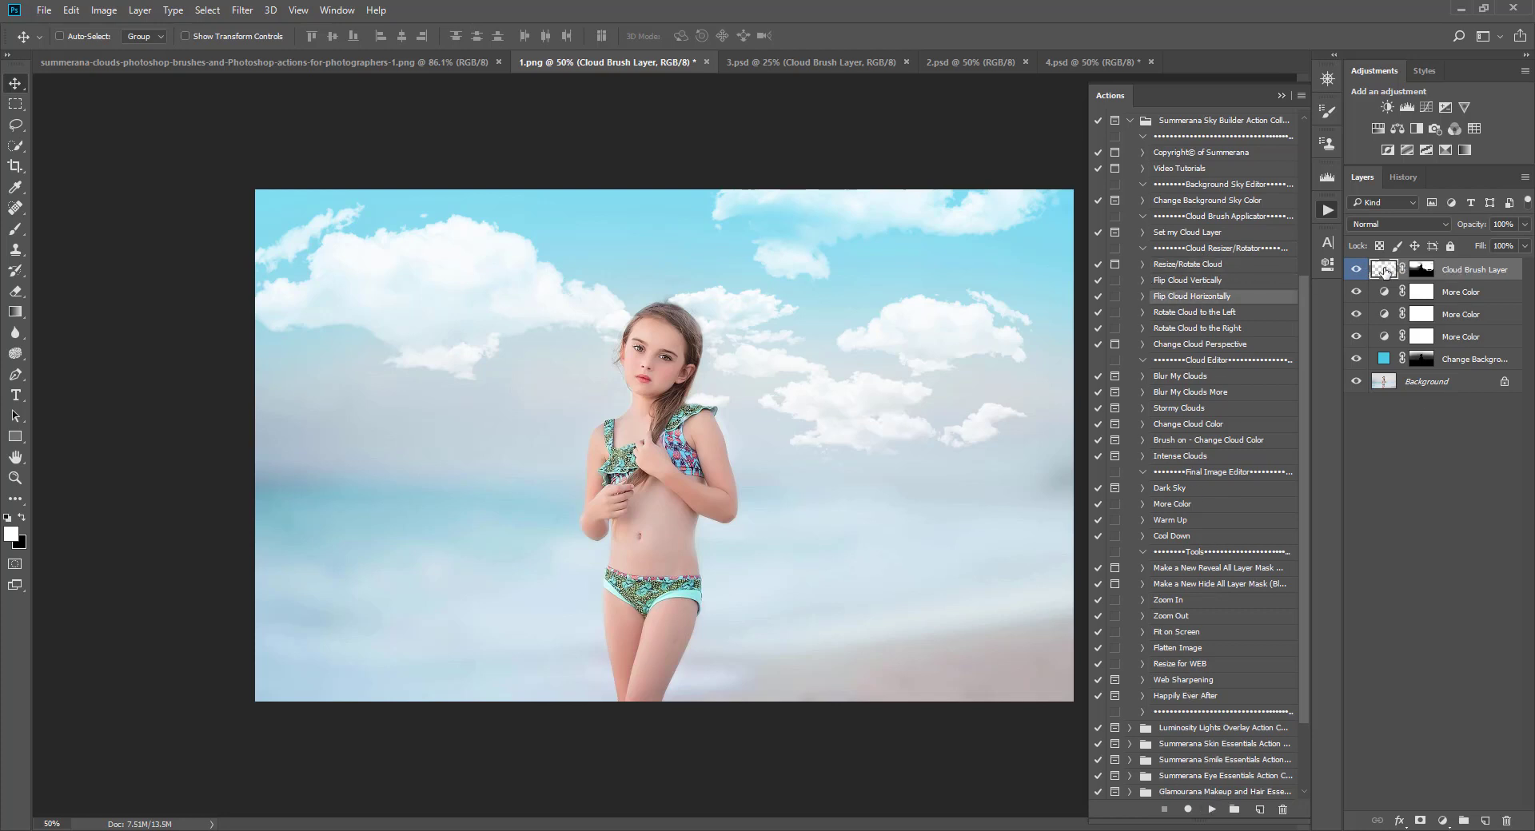
left_click(1420, 269)
key("x")
left_click(1380, 272)
key("x")
left_click(1214, 810)
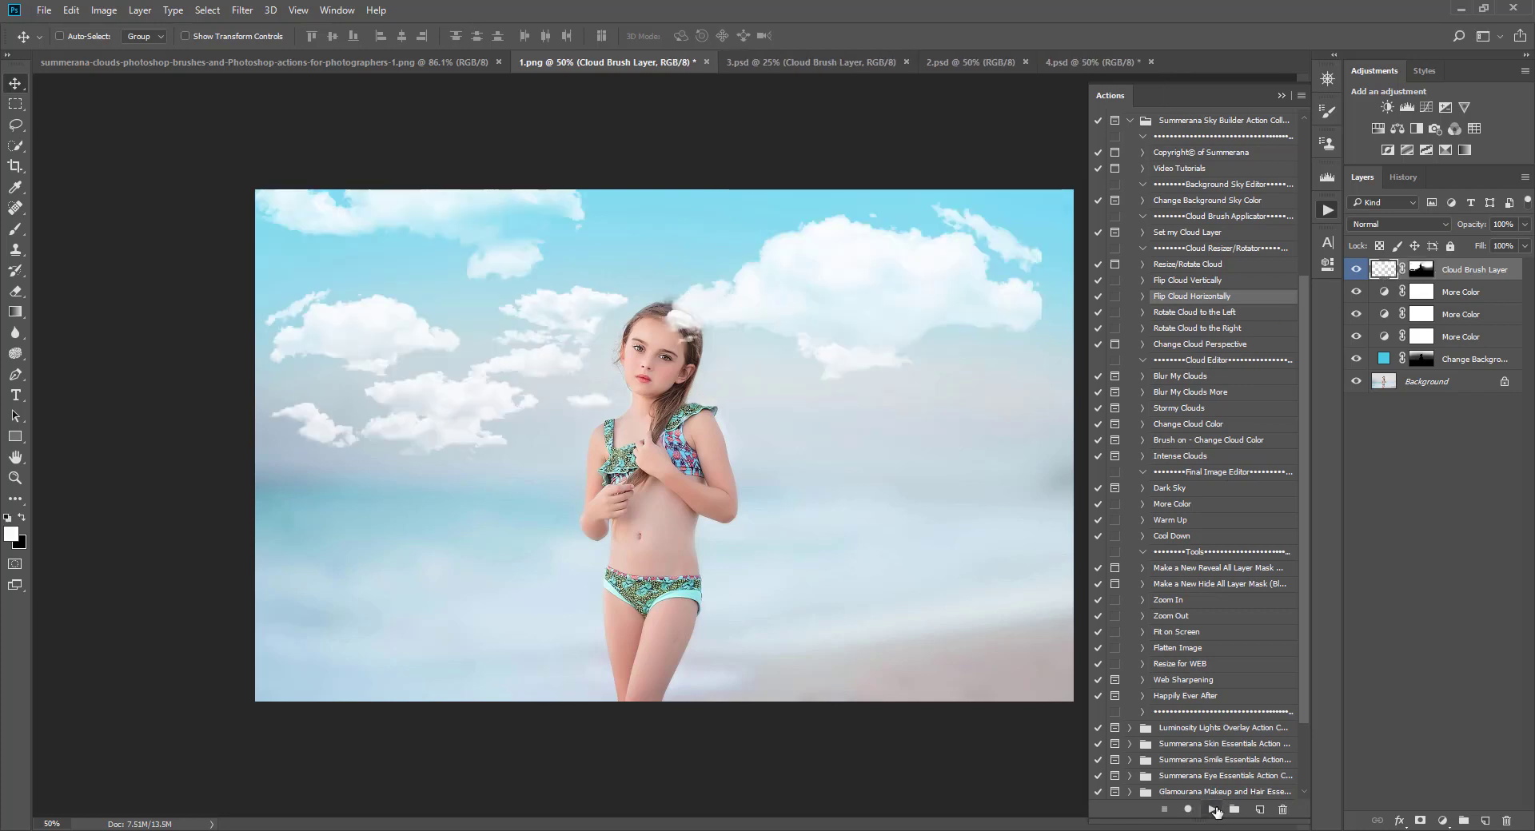
left_click(1214, 810)
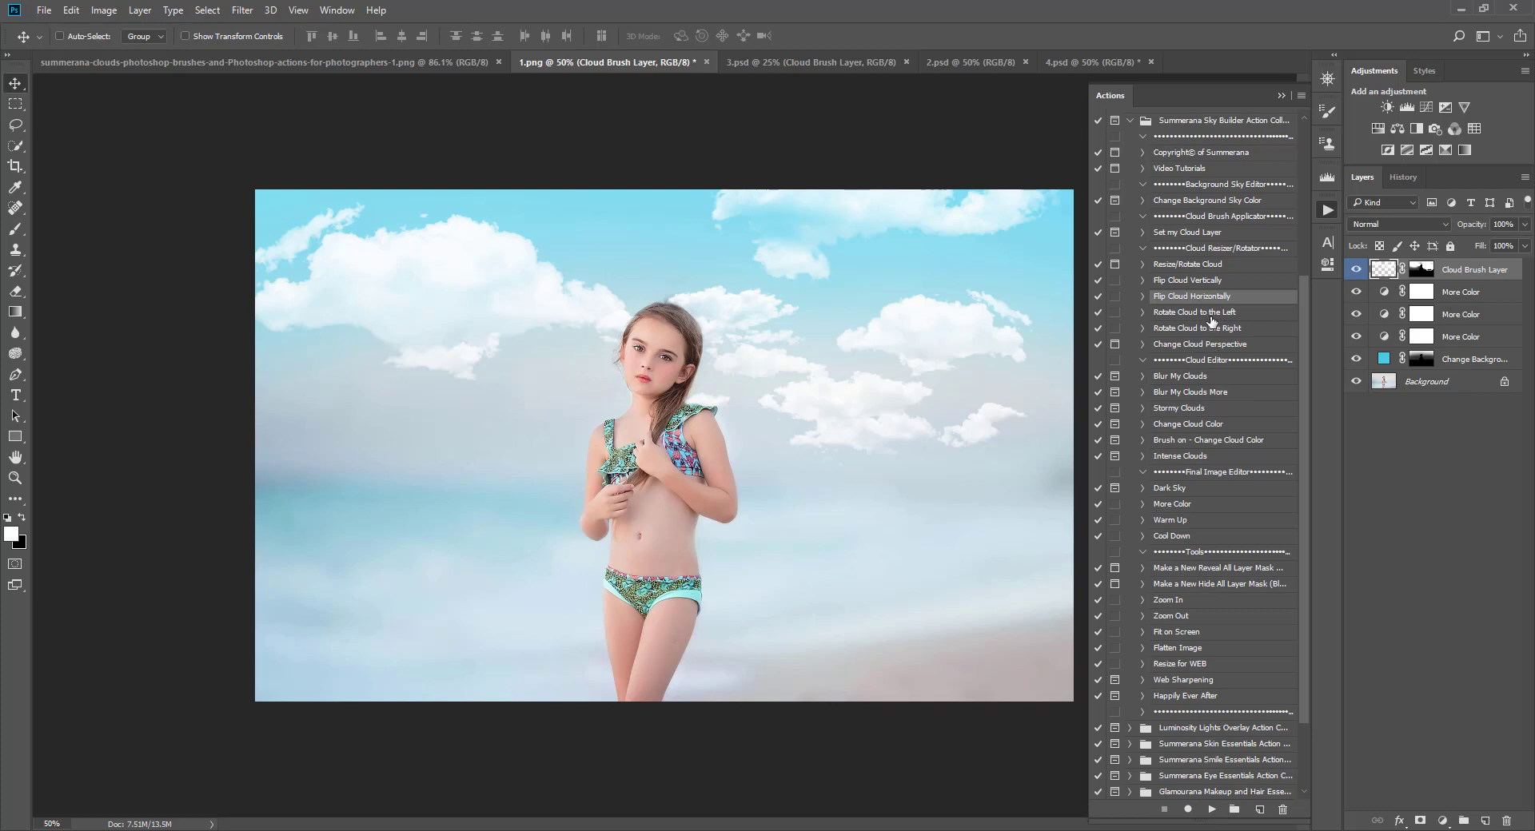
Step: Try the Change Cloud Perspective action on the Cloud Brush Layer, dragging a corner of the perspective box
left_click(1203, 344)
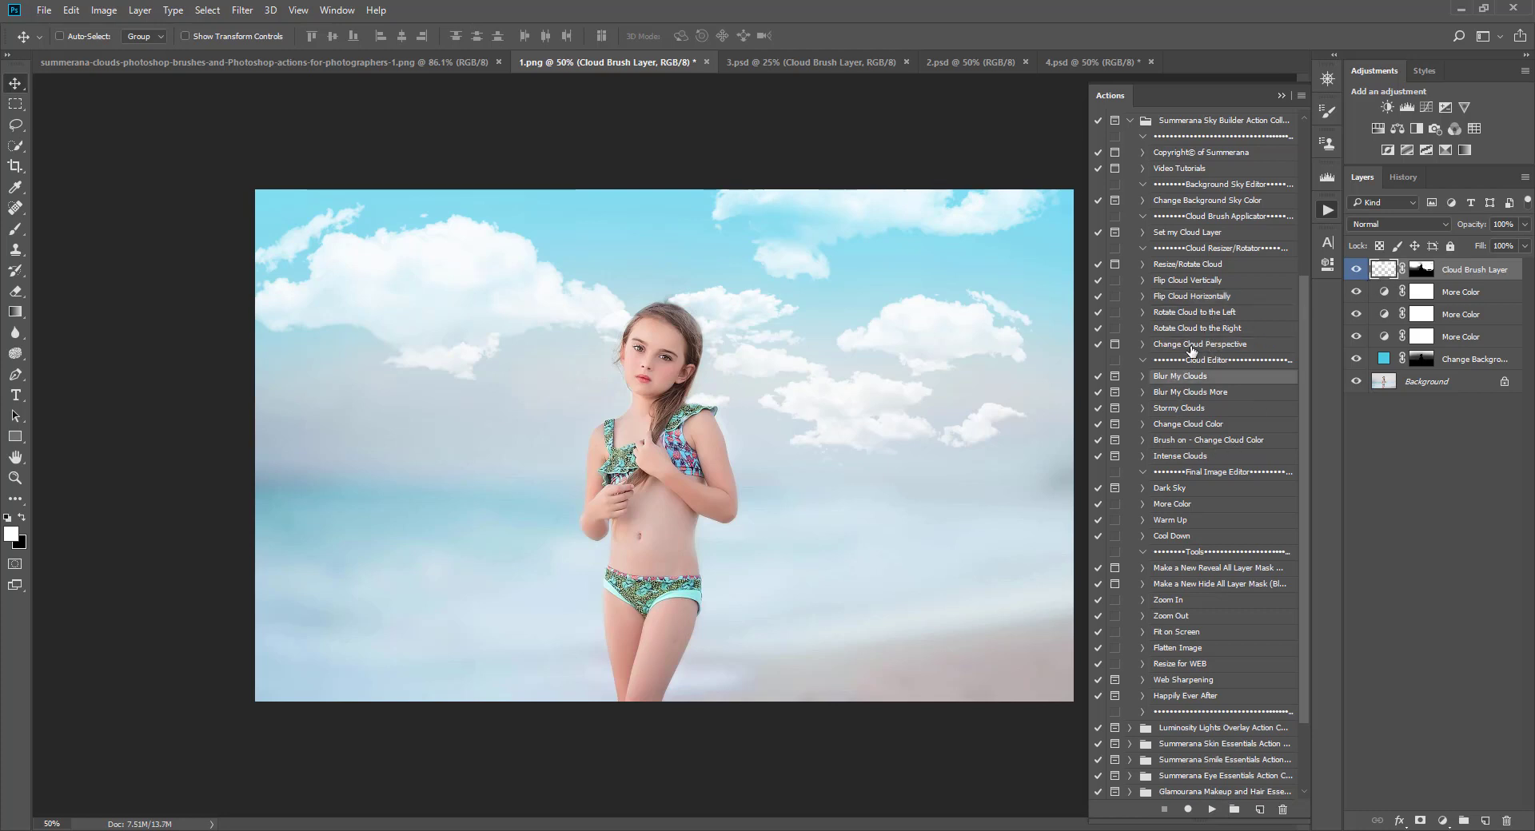
left_click(1212, 810)
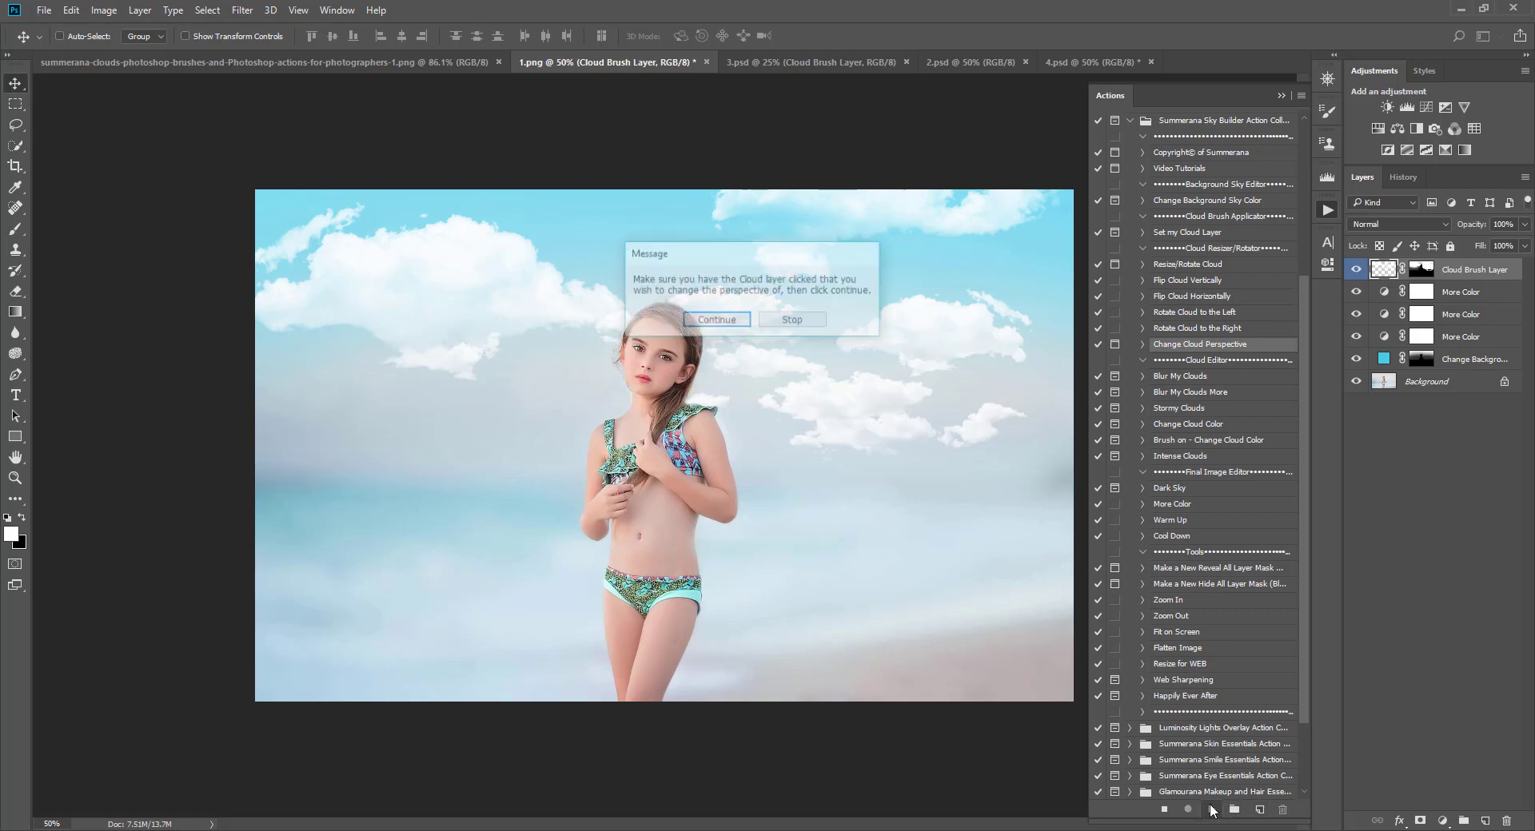
left_click(729, 320)
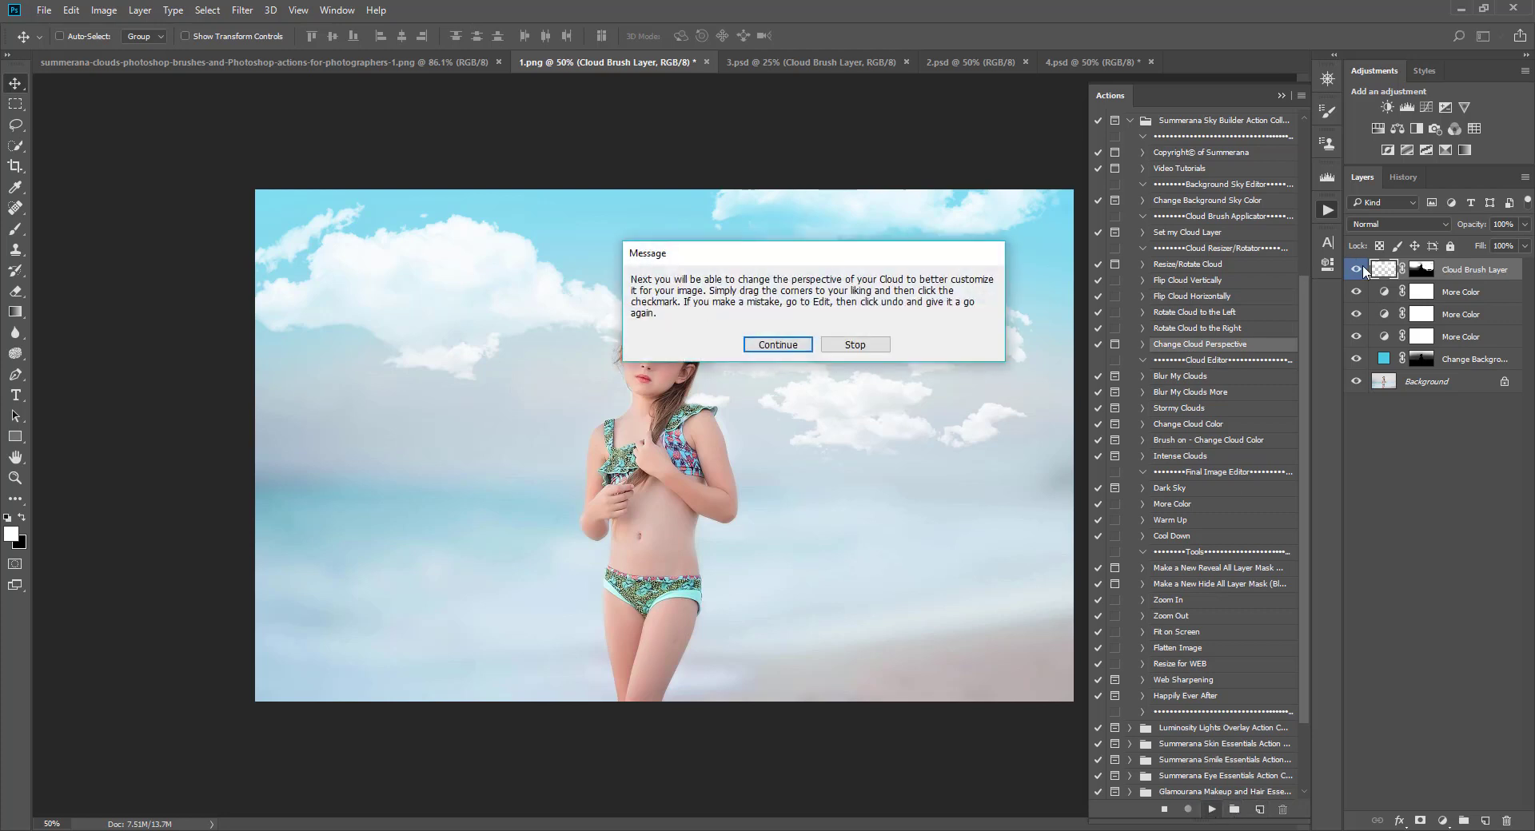
left_click(800, 343)
left_click_drag(1061, 192, 1323, 209)
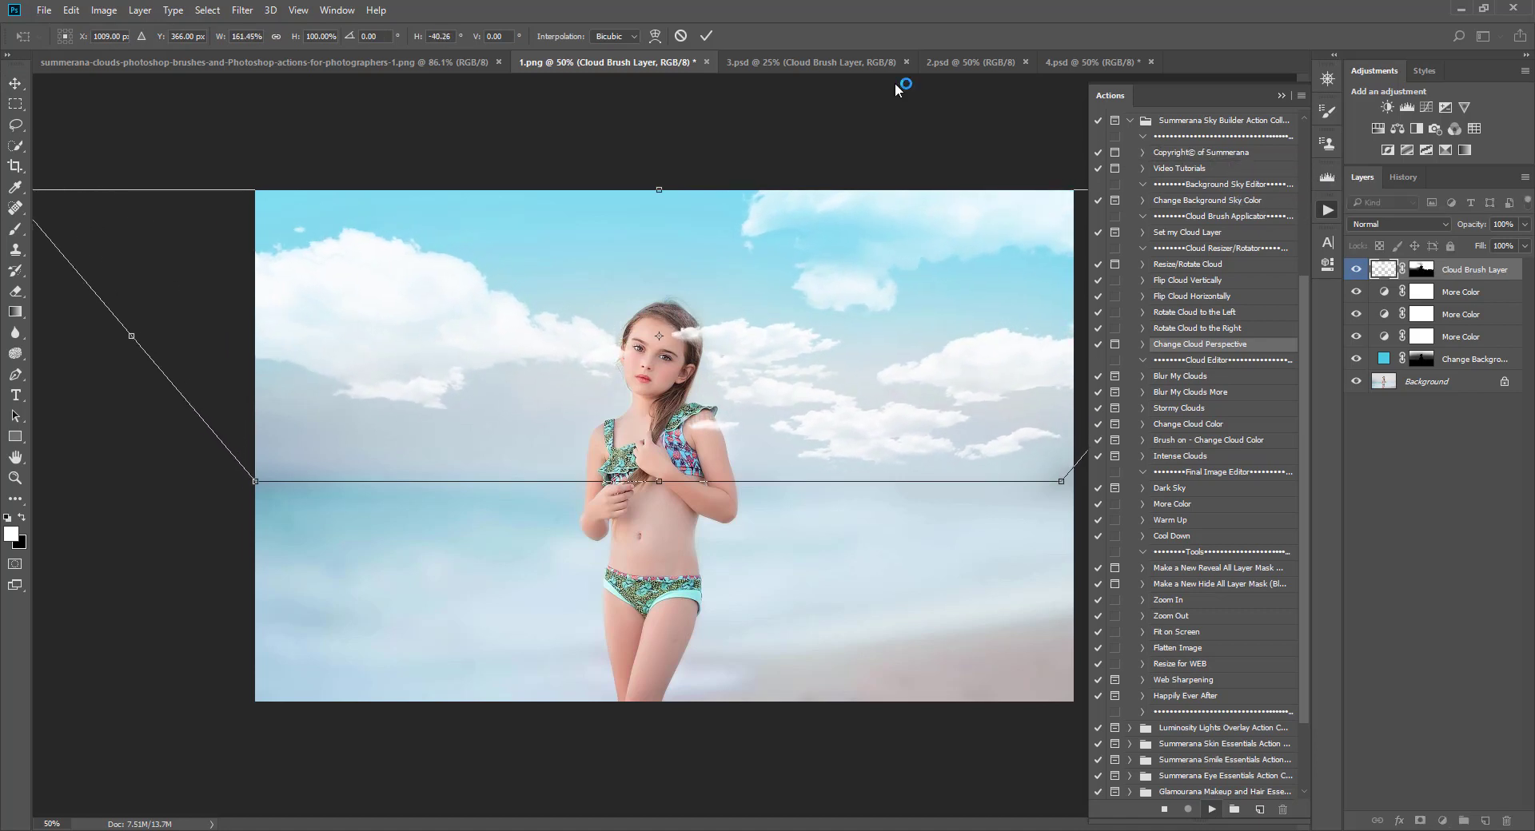
left_click(680, 36)
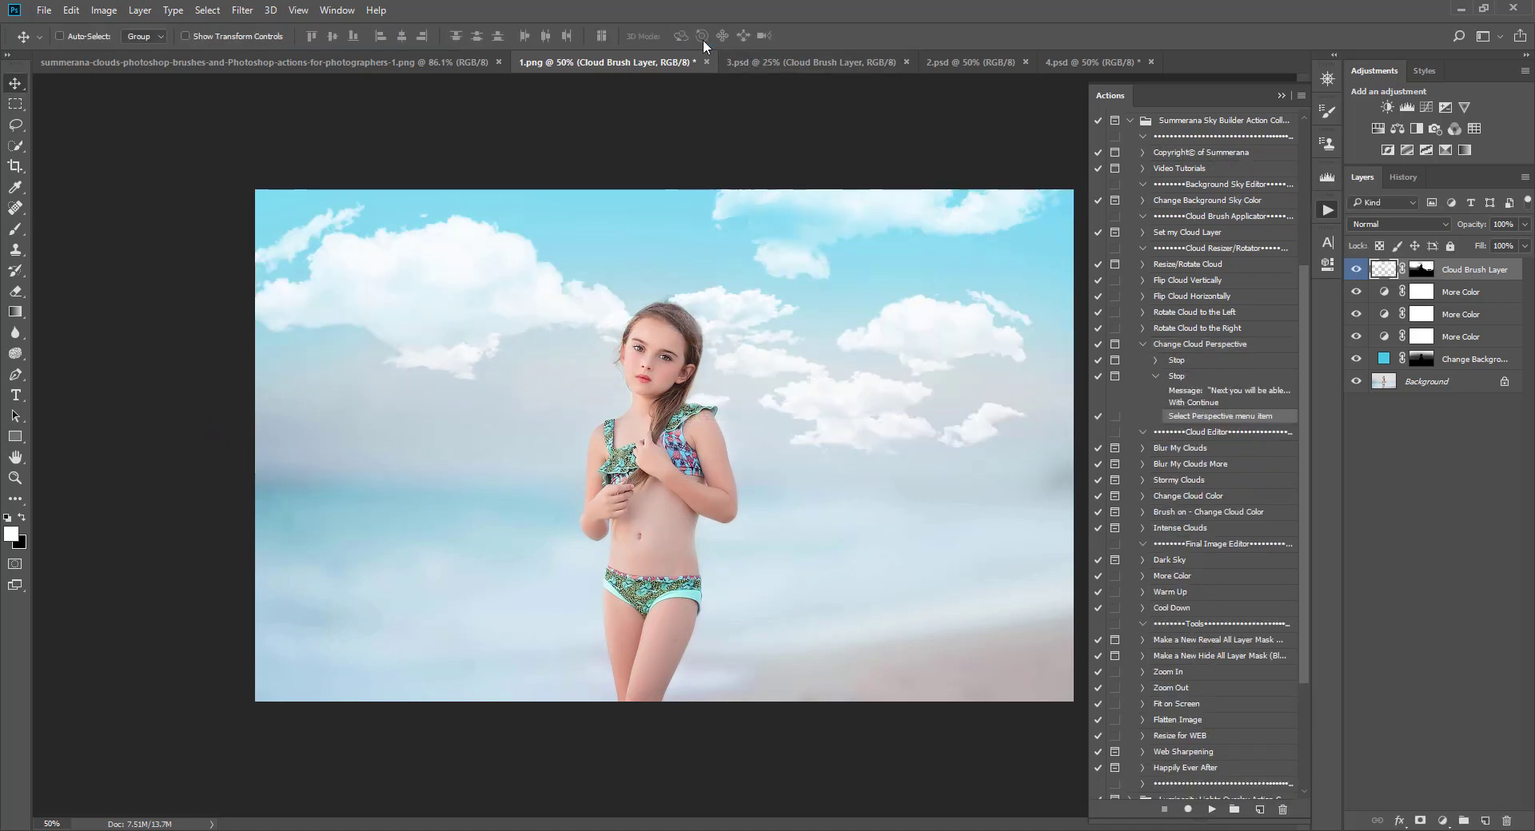
left_click(1143, 347)
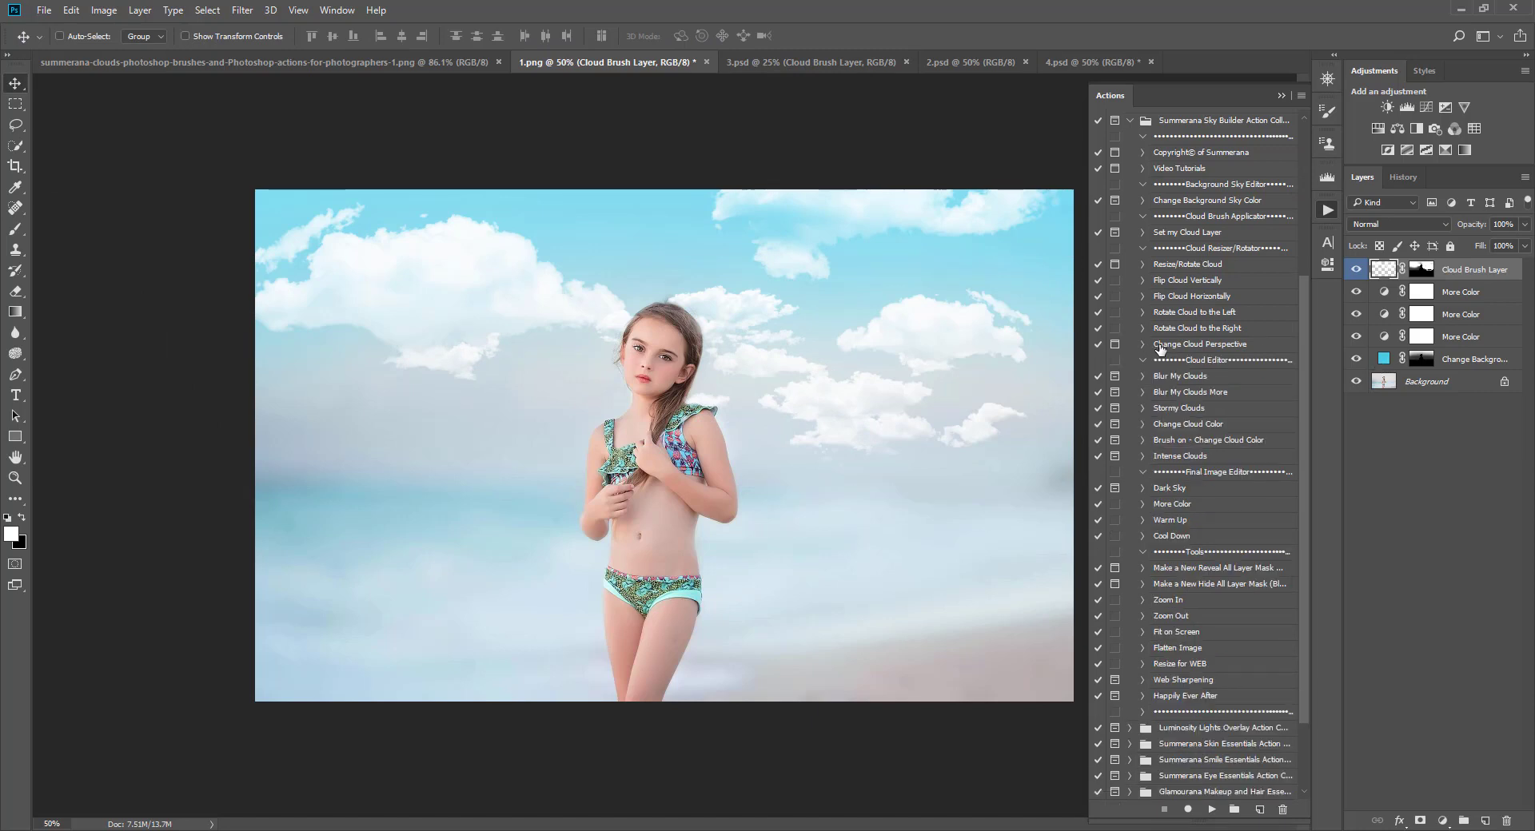
Step: Run the Blur My Clouds More action twice on the Cloud Brush Layer
left_click(1186, 377)
left_click(1181, 393)
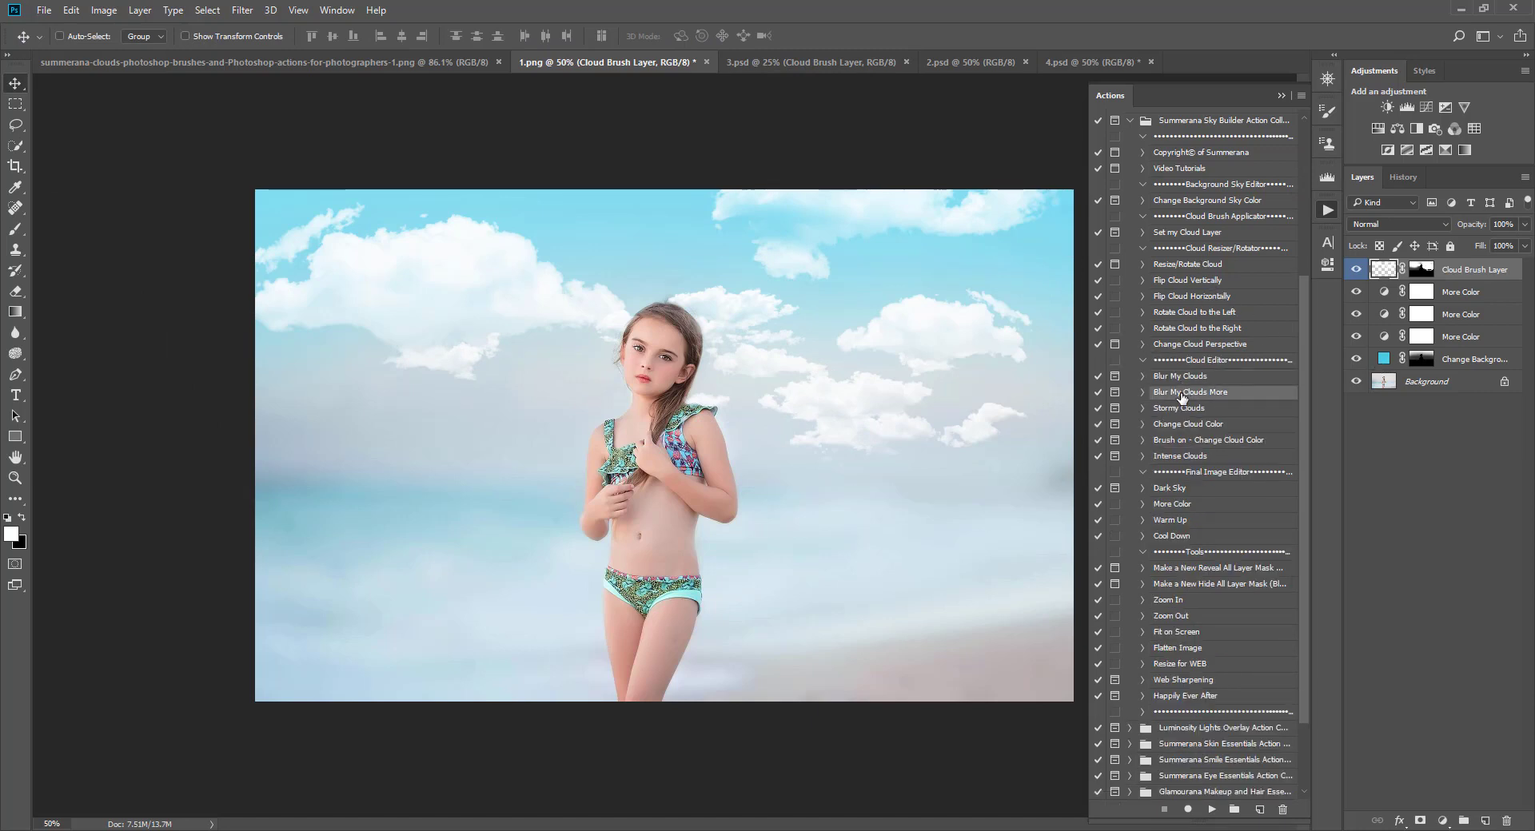
left_click(1212, 810)
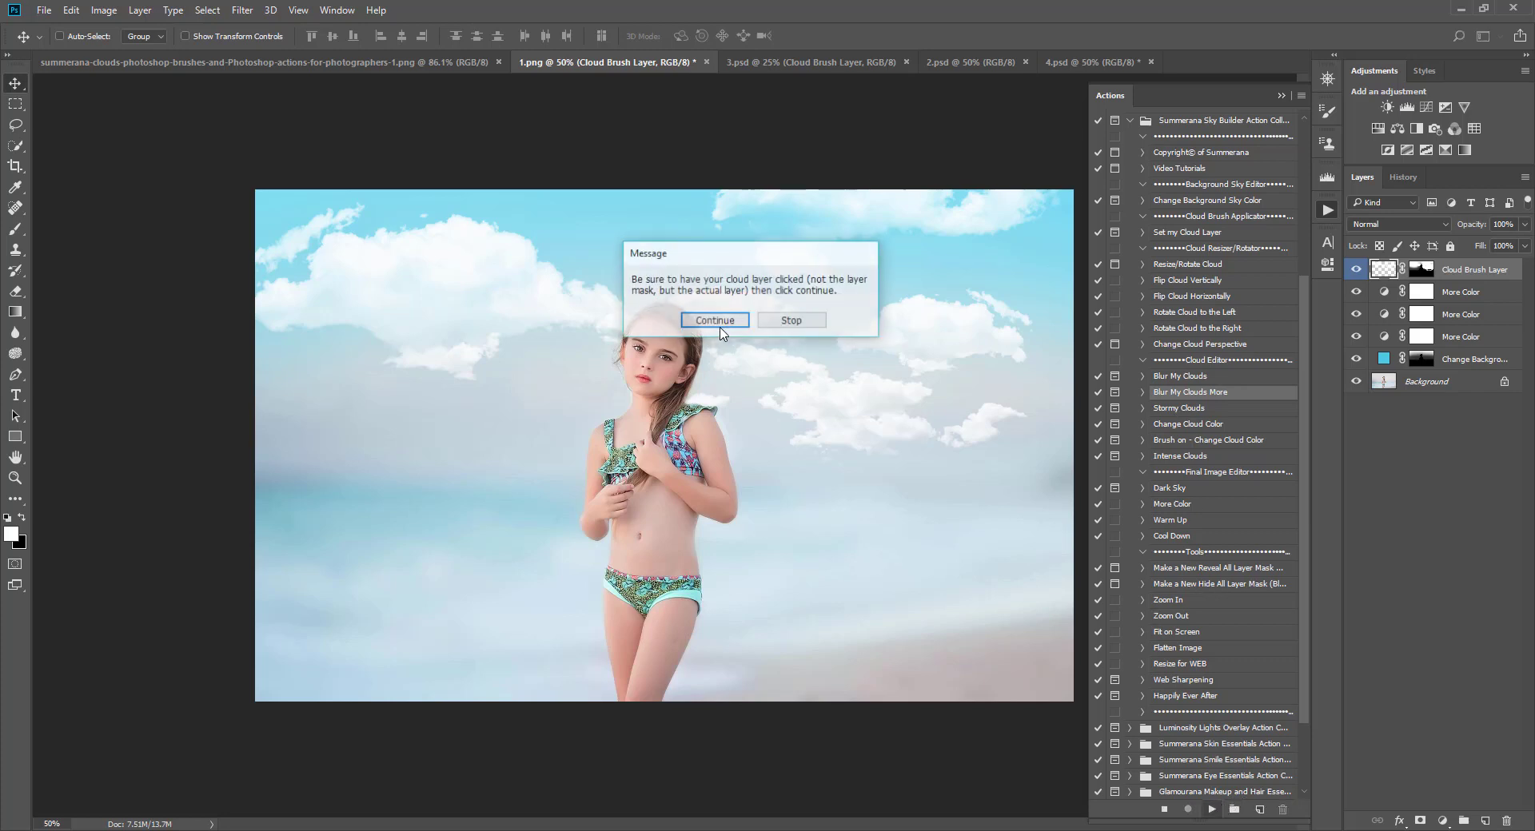
left_click(727, 323)
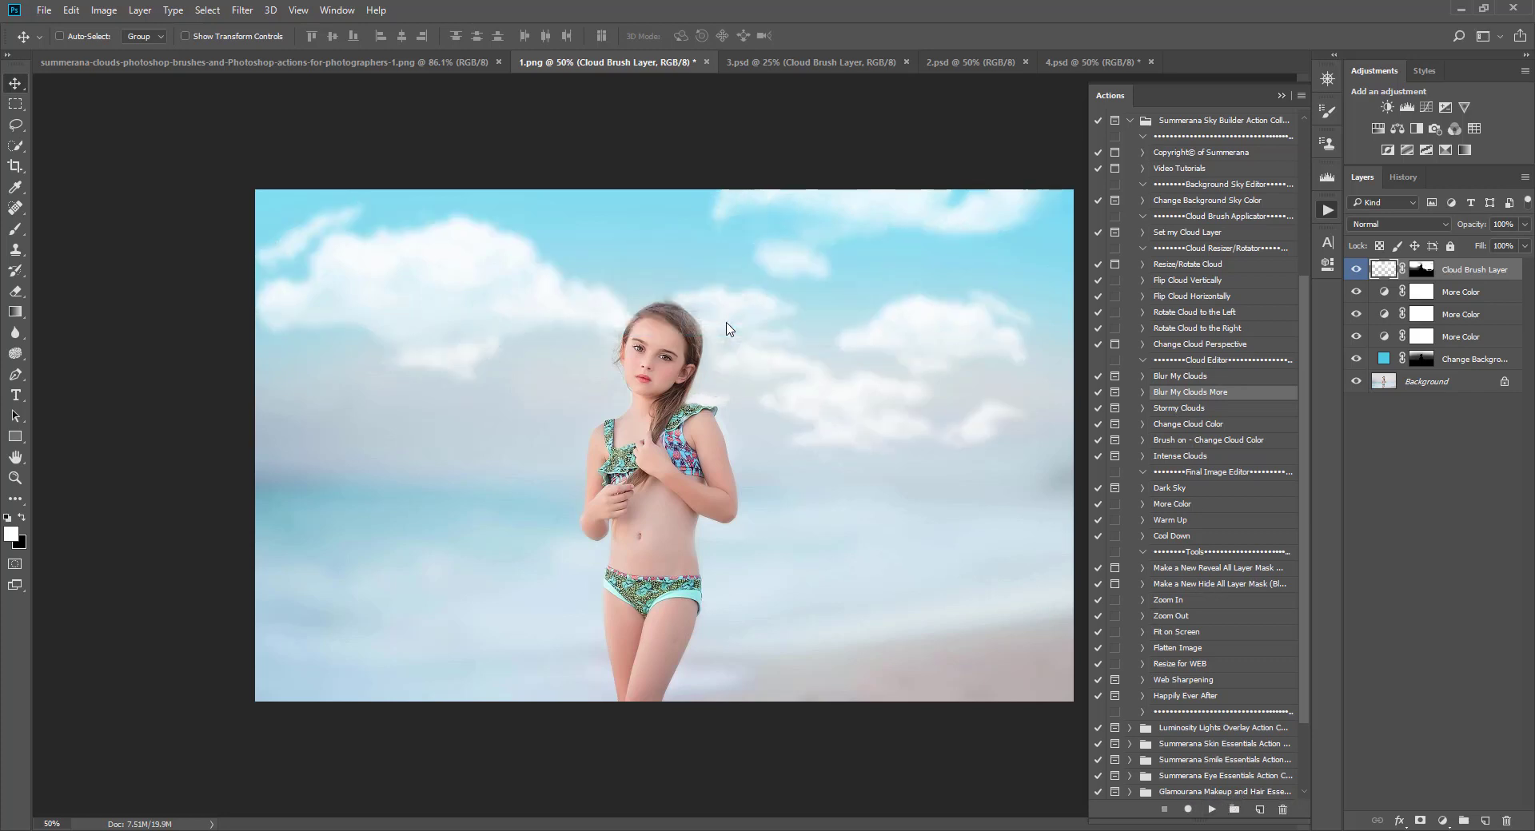
left_click(1356, 270)
left_click(1356, 270)
left_click(1211, 809)
left_click(708, 323)
Step: Paint white on the Cloud Brush Layer mask with the overlay shown to restore clouds left of the girl's head
left_click(1423, 270)
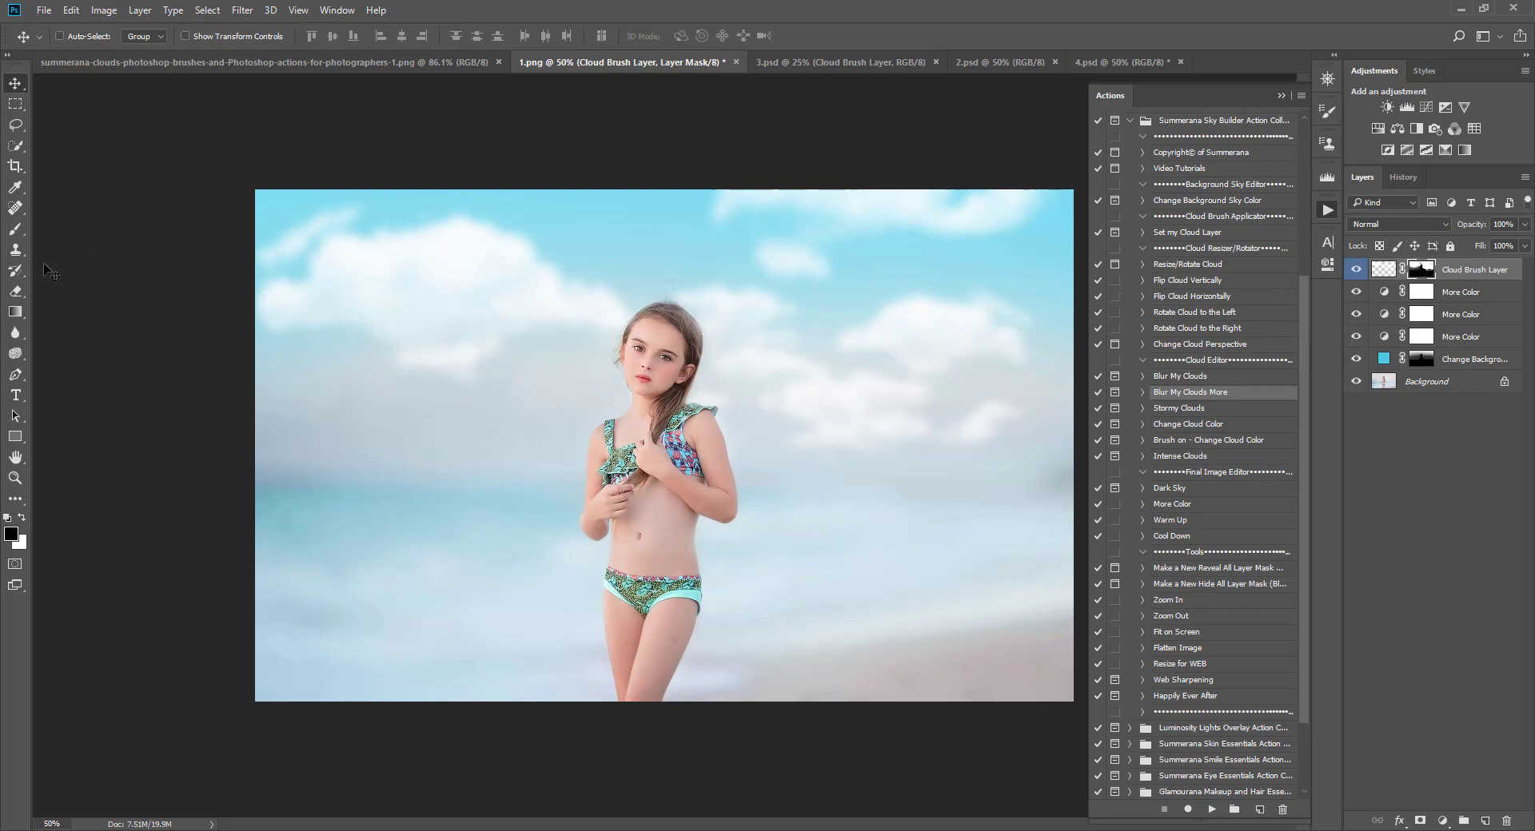
left_click(15, 228)
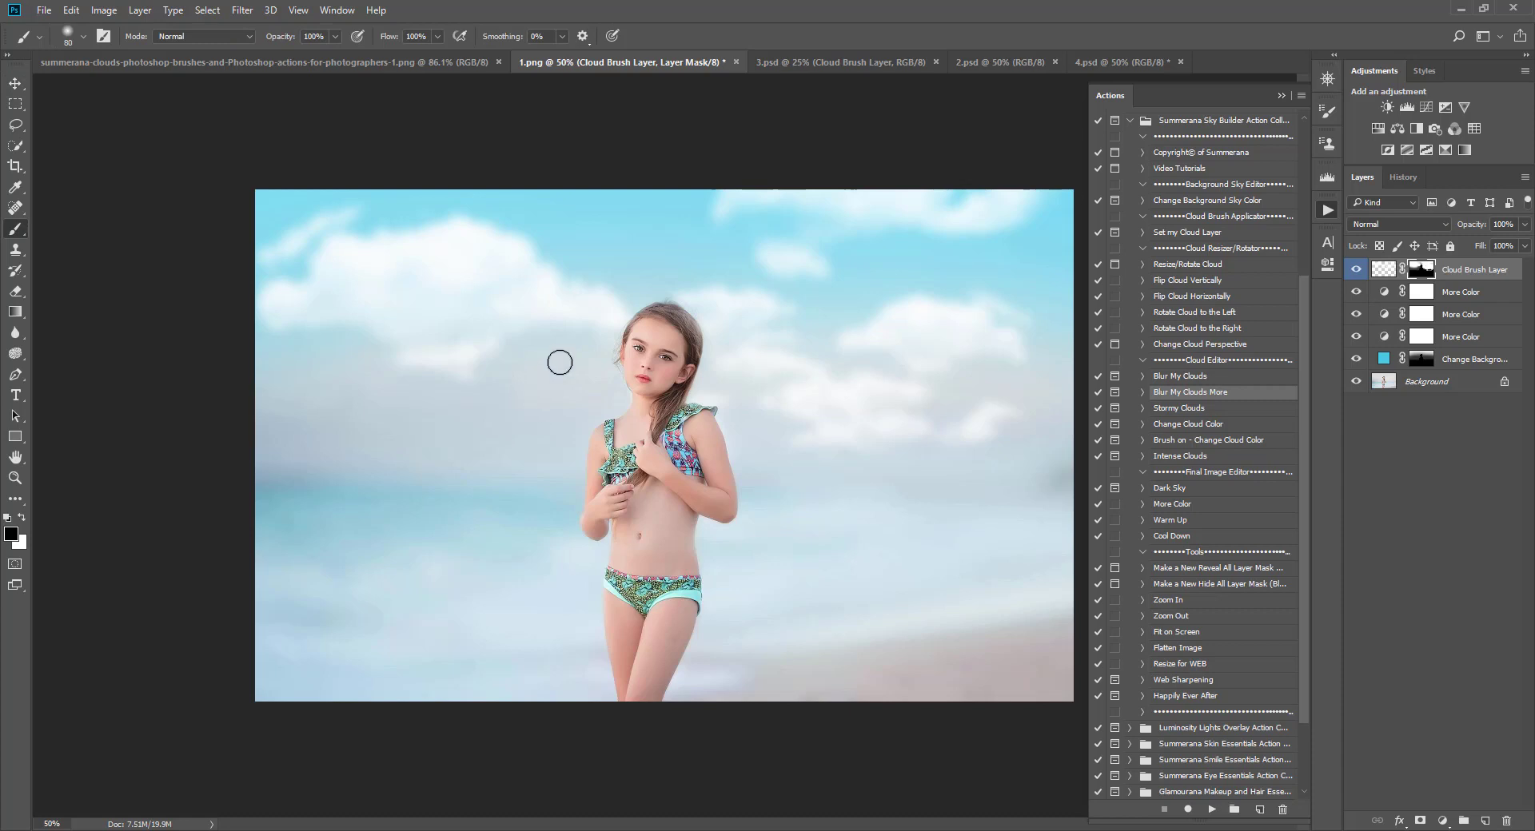
key("ctrl+plus")
key("bracketleft")
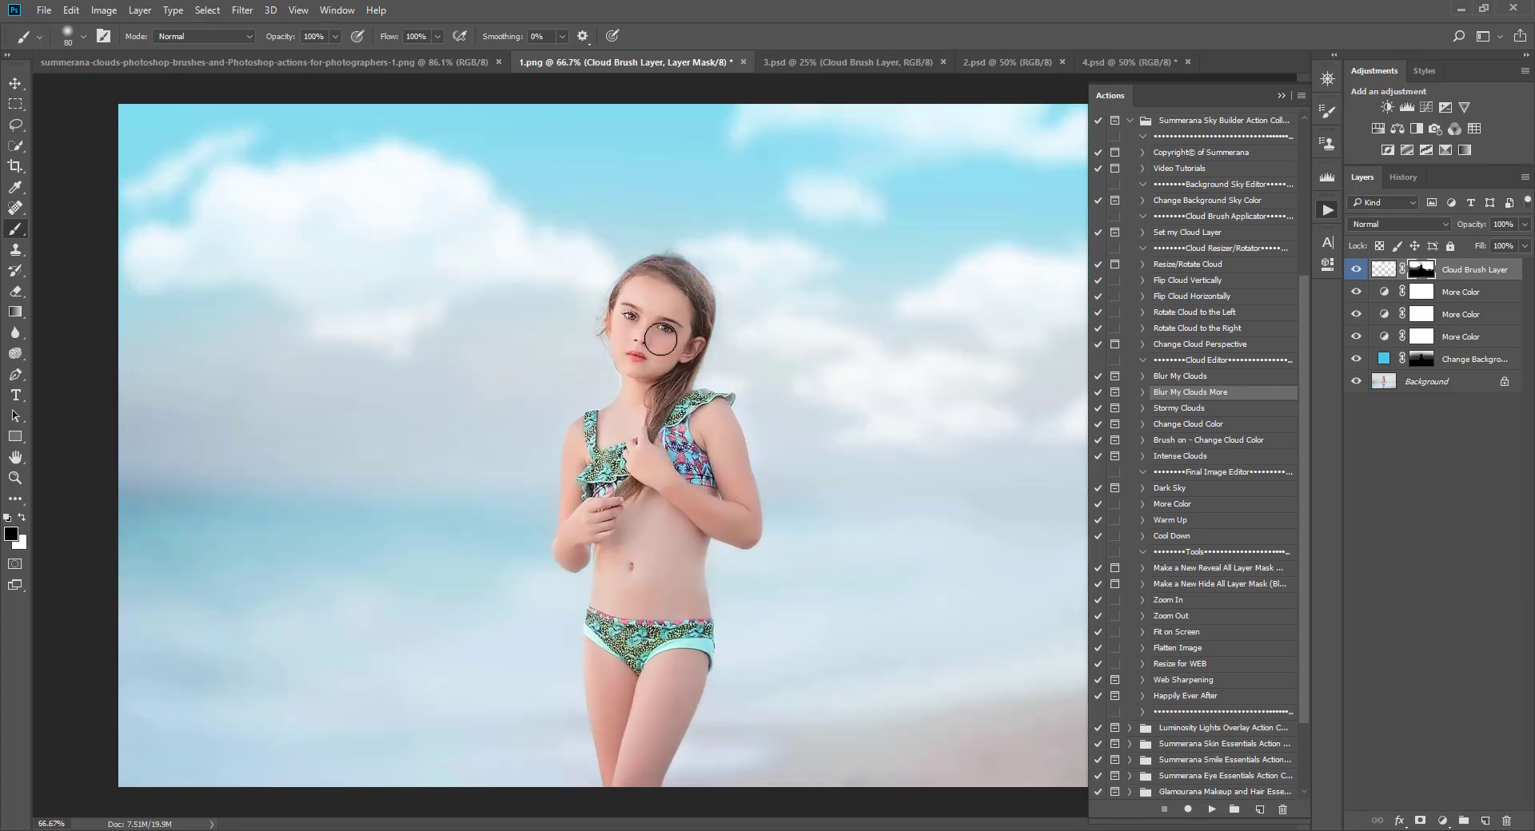
key("bracketleft")
key("bracketleft")
key("bracketleft")
key("bracketleft")
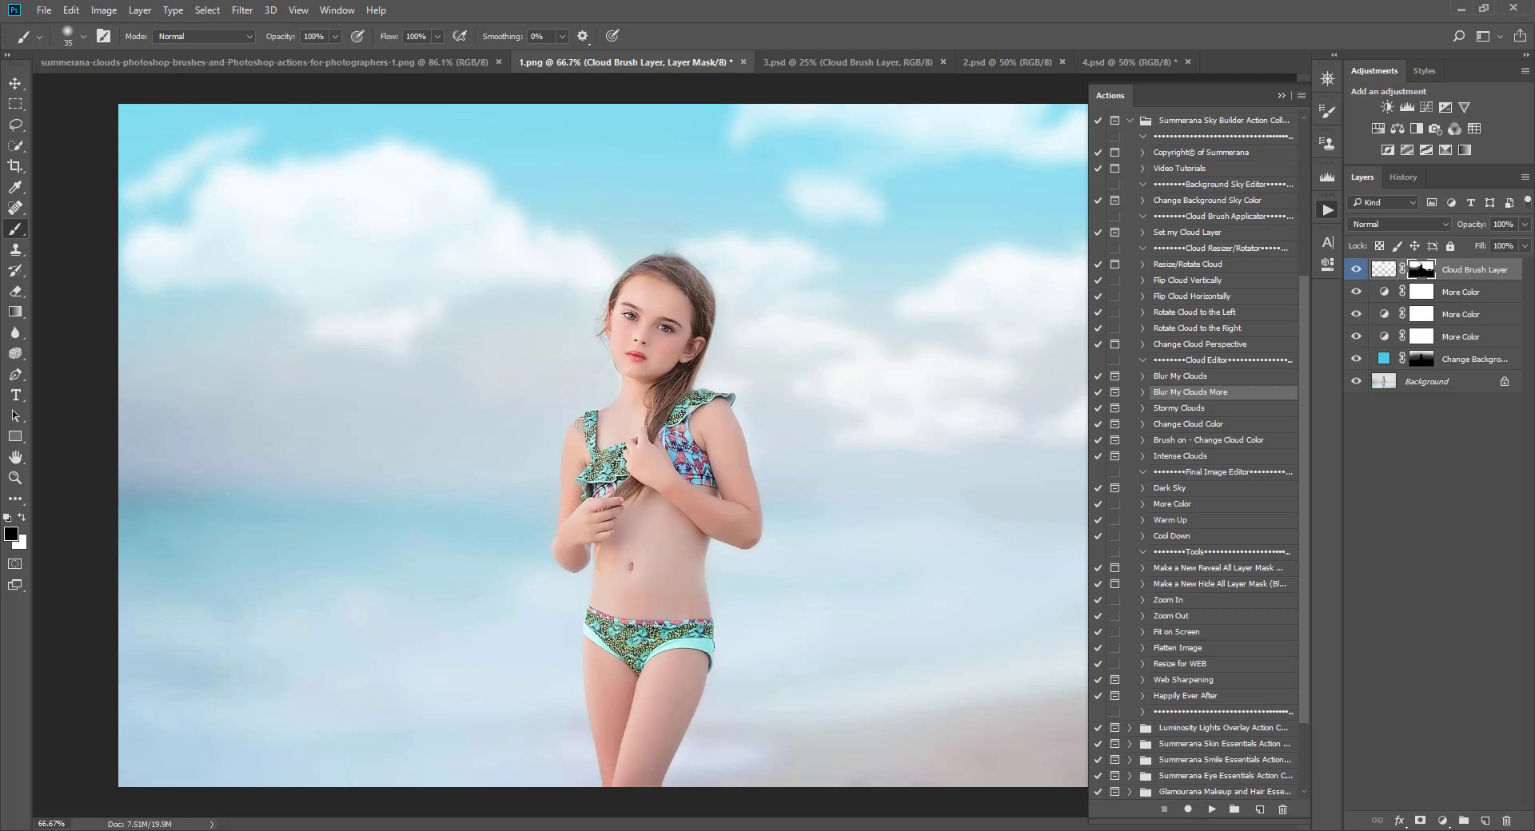
key("ctrl+minus")
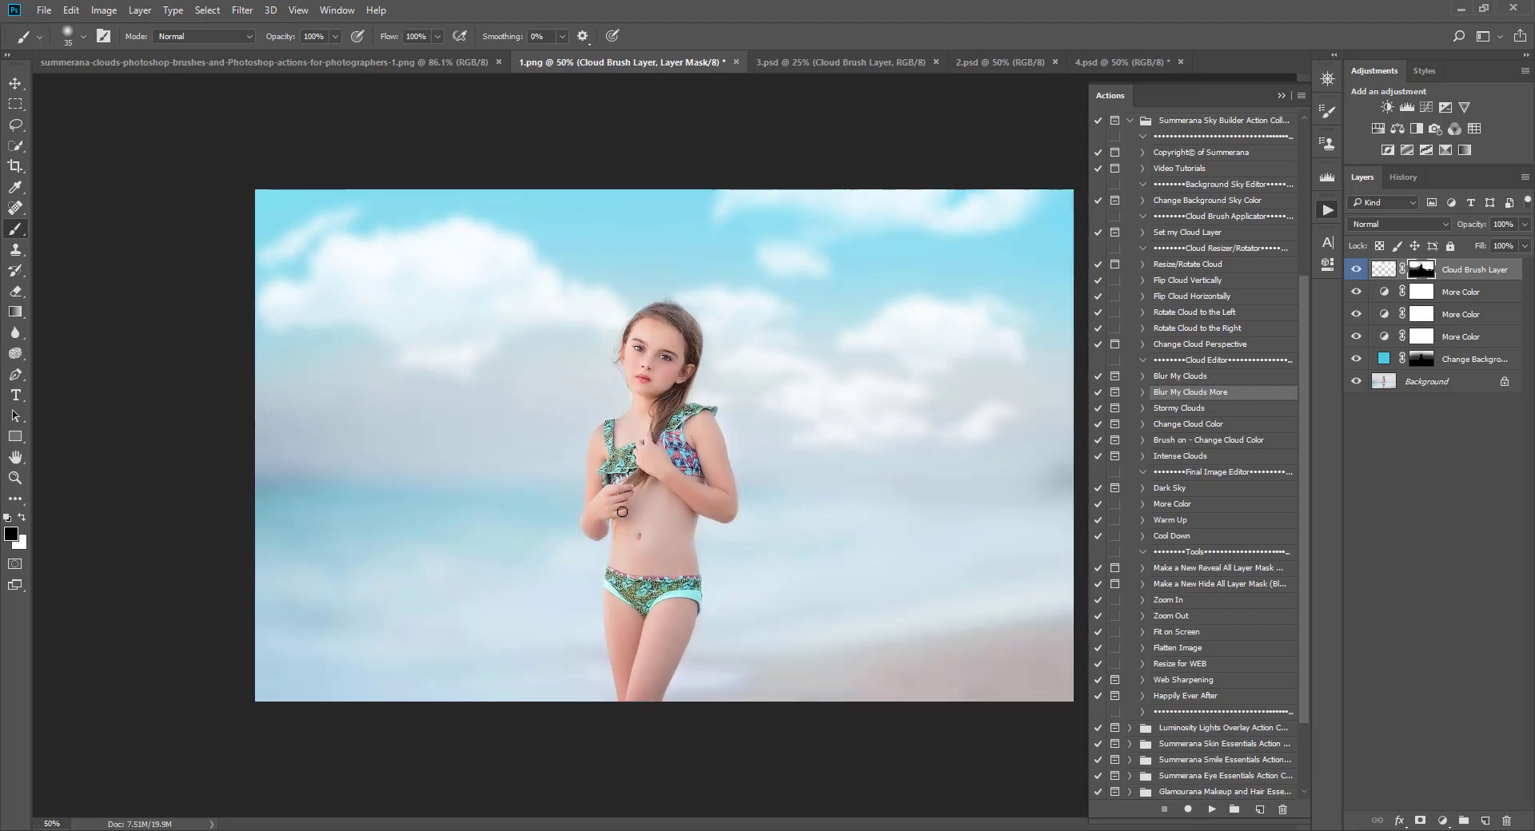
key("backslash")
key("x")
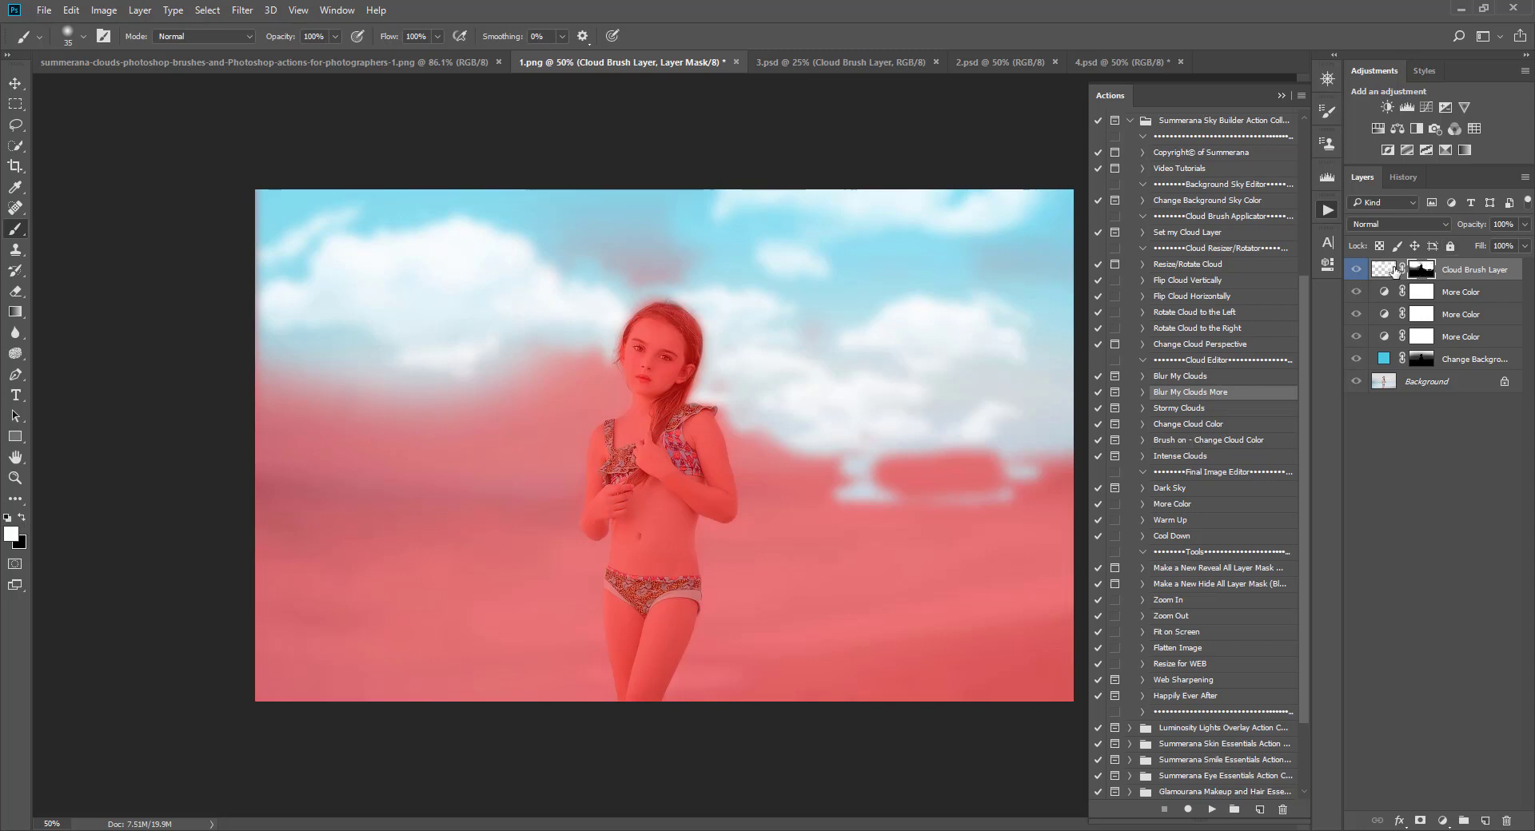
mouse_move(605, 224)
left_mouse_down()
mouse_move(672, 227)
mouse_move(564, 268)
mouse_move(629, 274)
mouse_move(472, 249)
left_mouse_up()
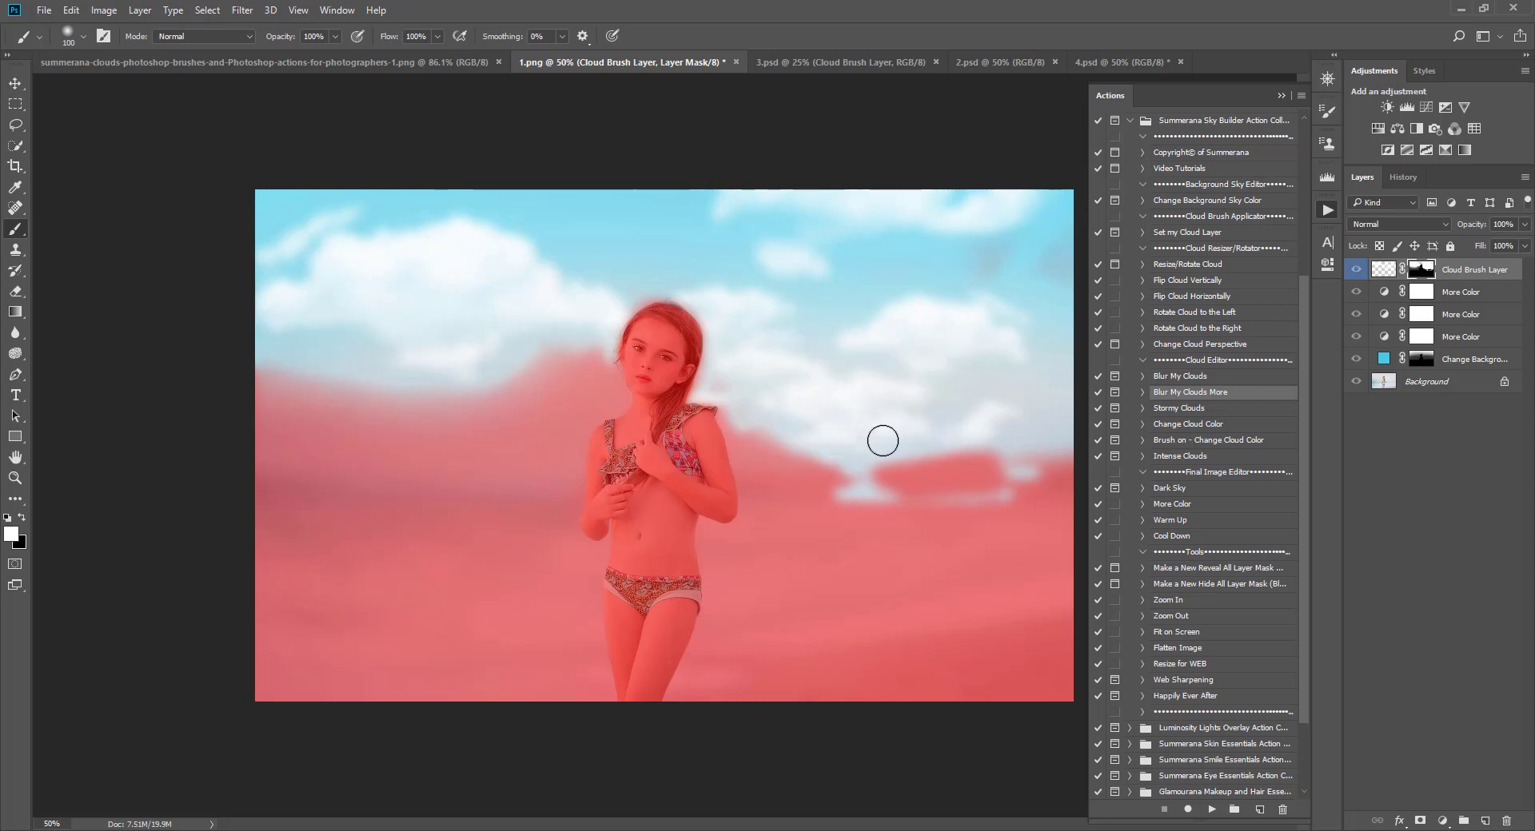
key("backslash")
key("x")
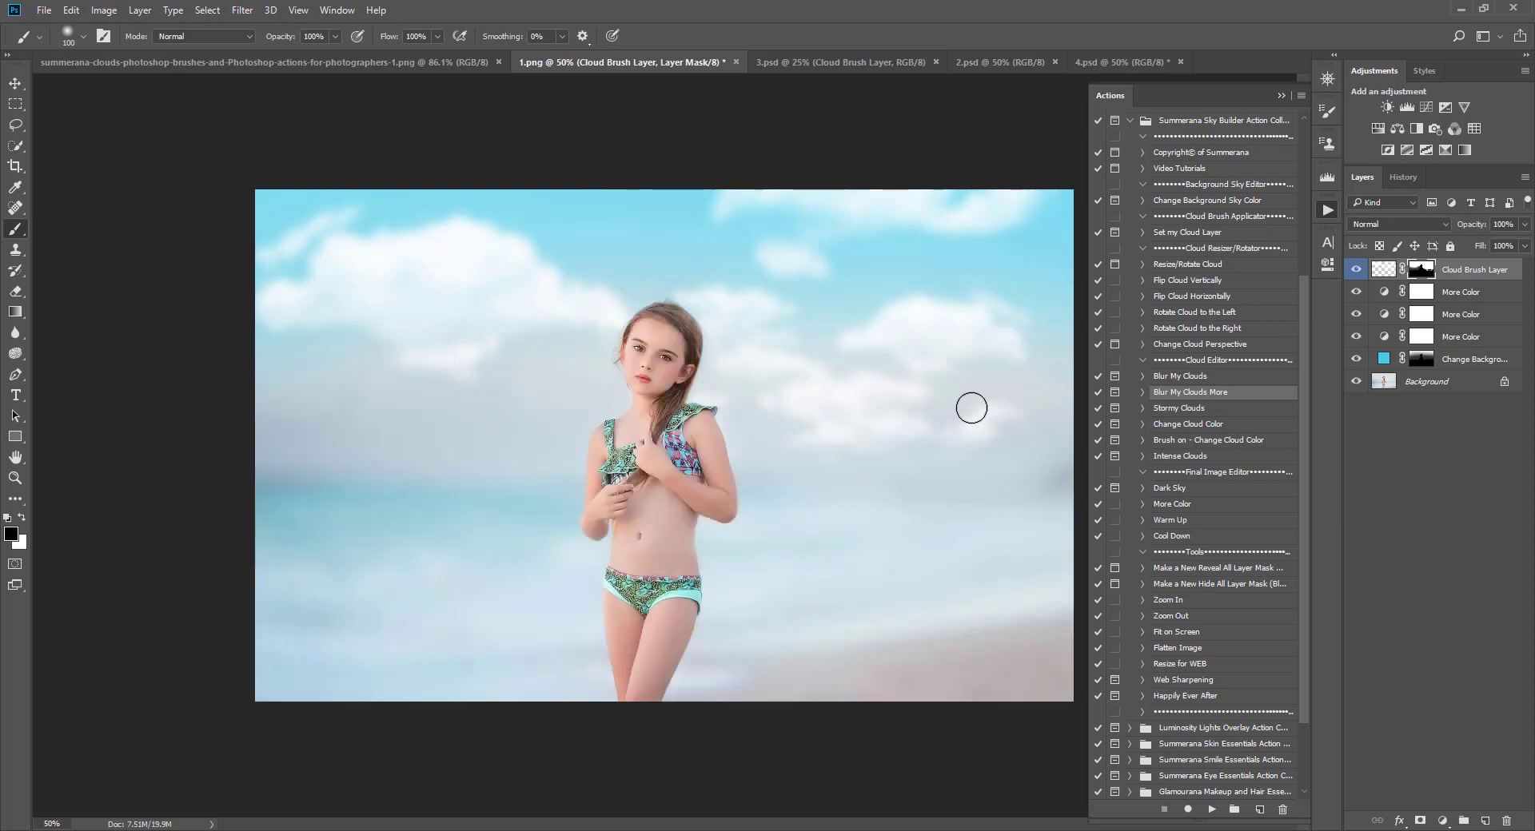
left_click(21, 518)
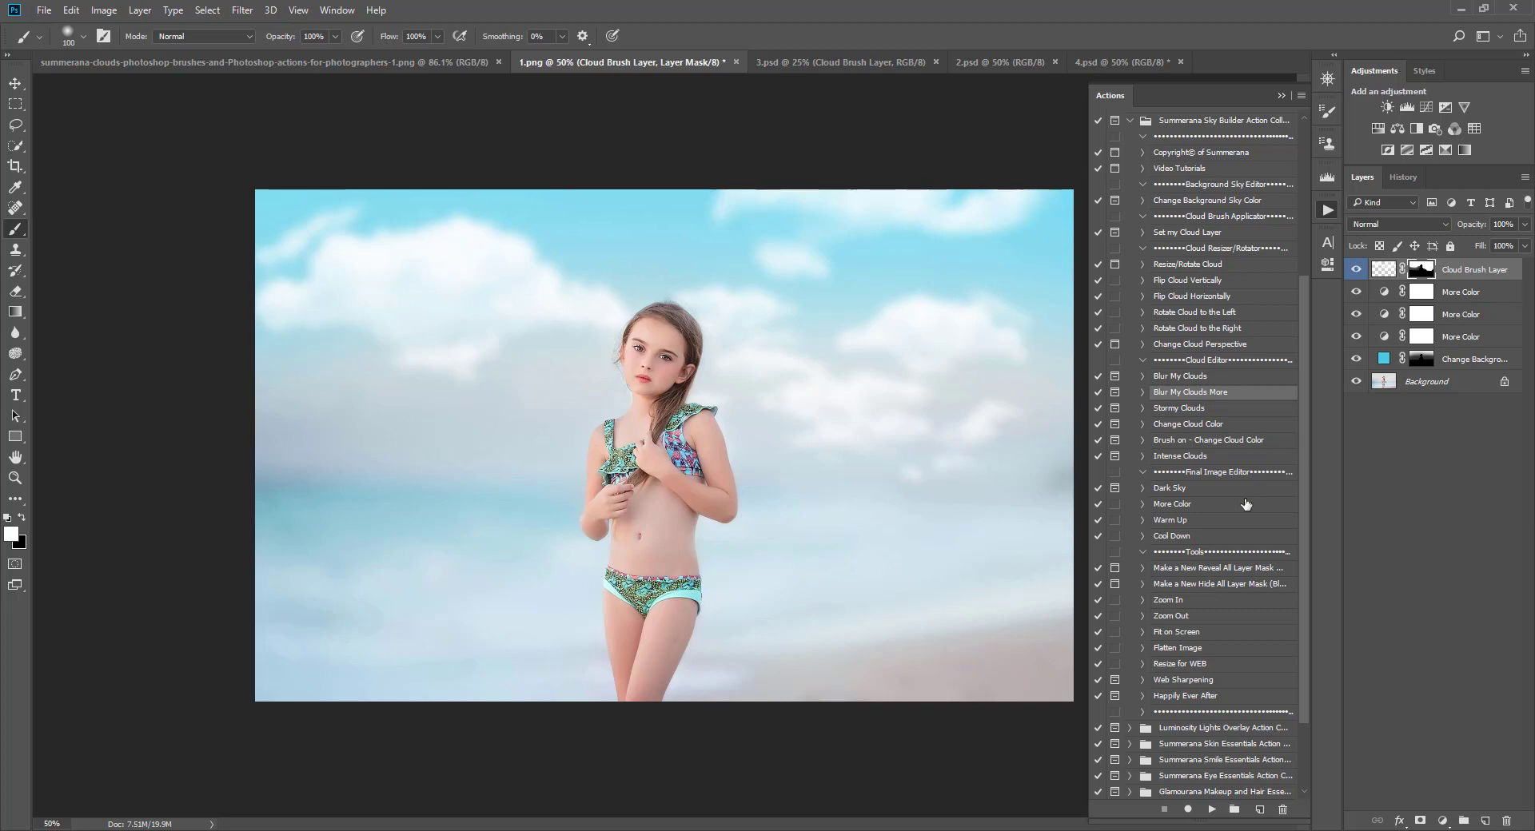
Step: Run the Warm Up action from the Final Image Editor set on the image
left_click(1168, 521)
left_click(1355, 272)
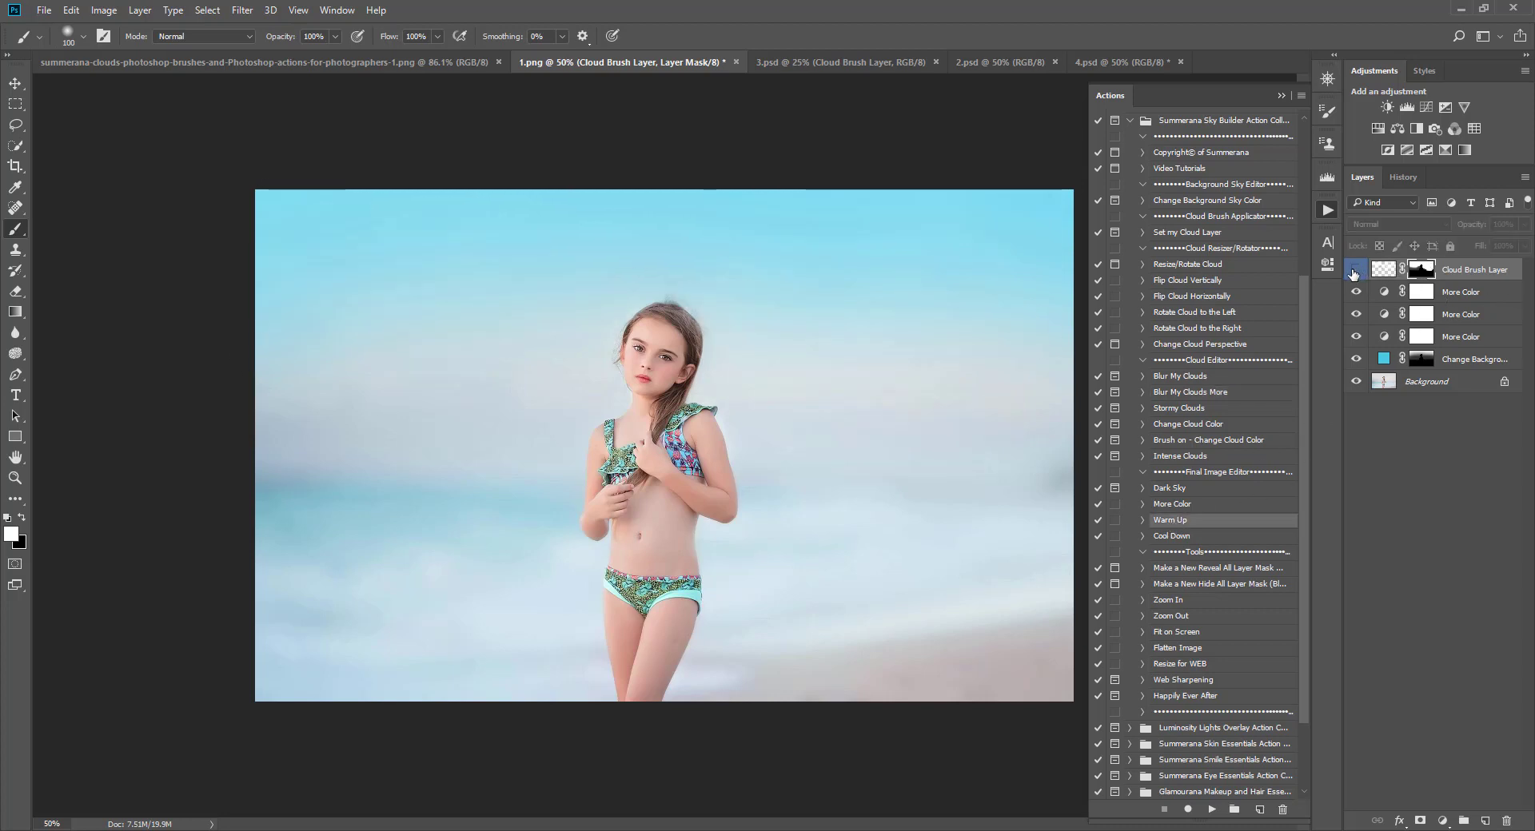
left_click(1355, 272)
left_click(1355, 272)
left_click(1355, 272)
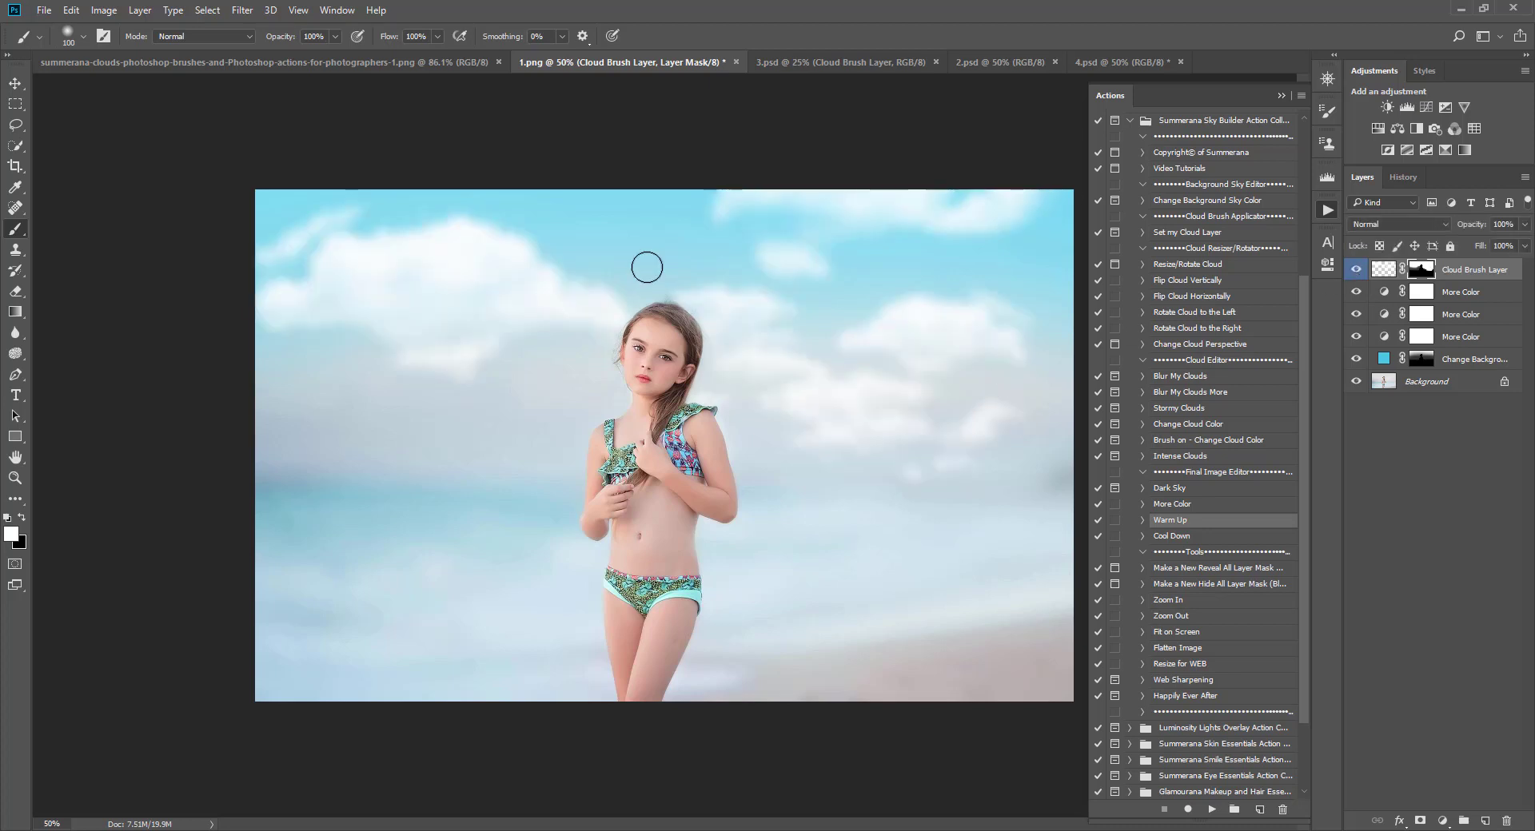
mouse_move(1355, 271)
left_mouse_down()
mouse_move(1356, 371)
mouse_move(1357, 280)
left_mouse_up()
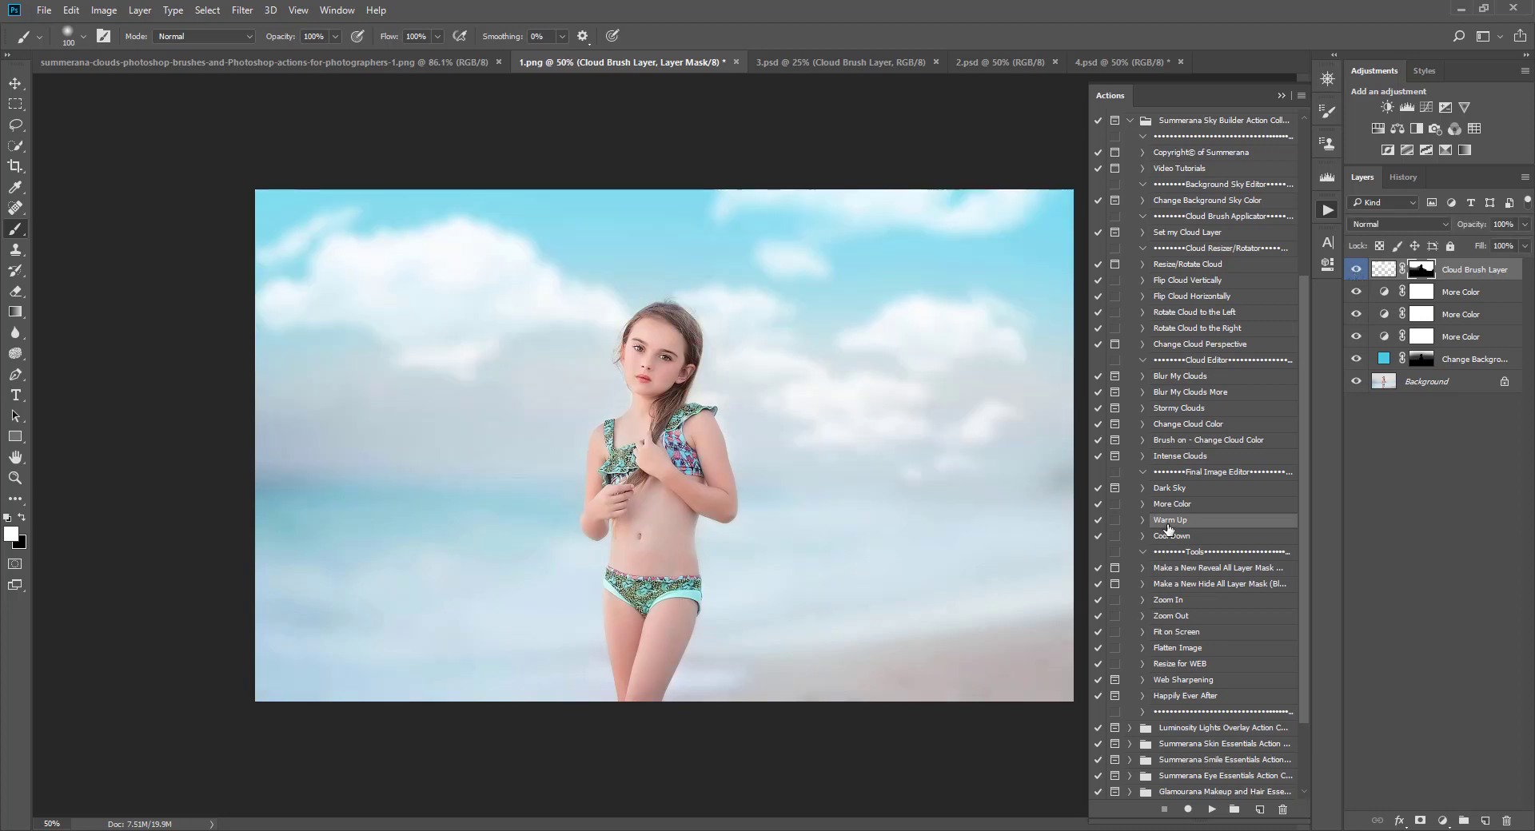
left_click(1212, 809)
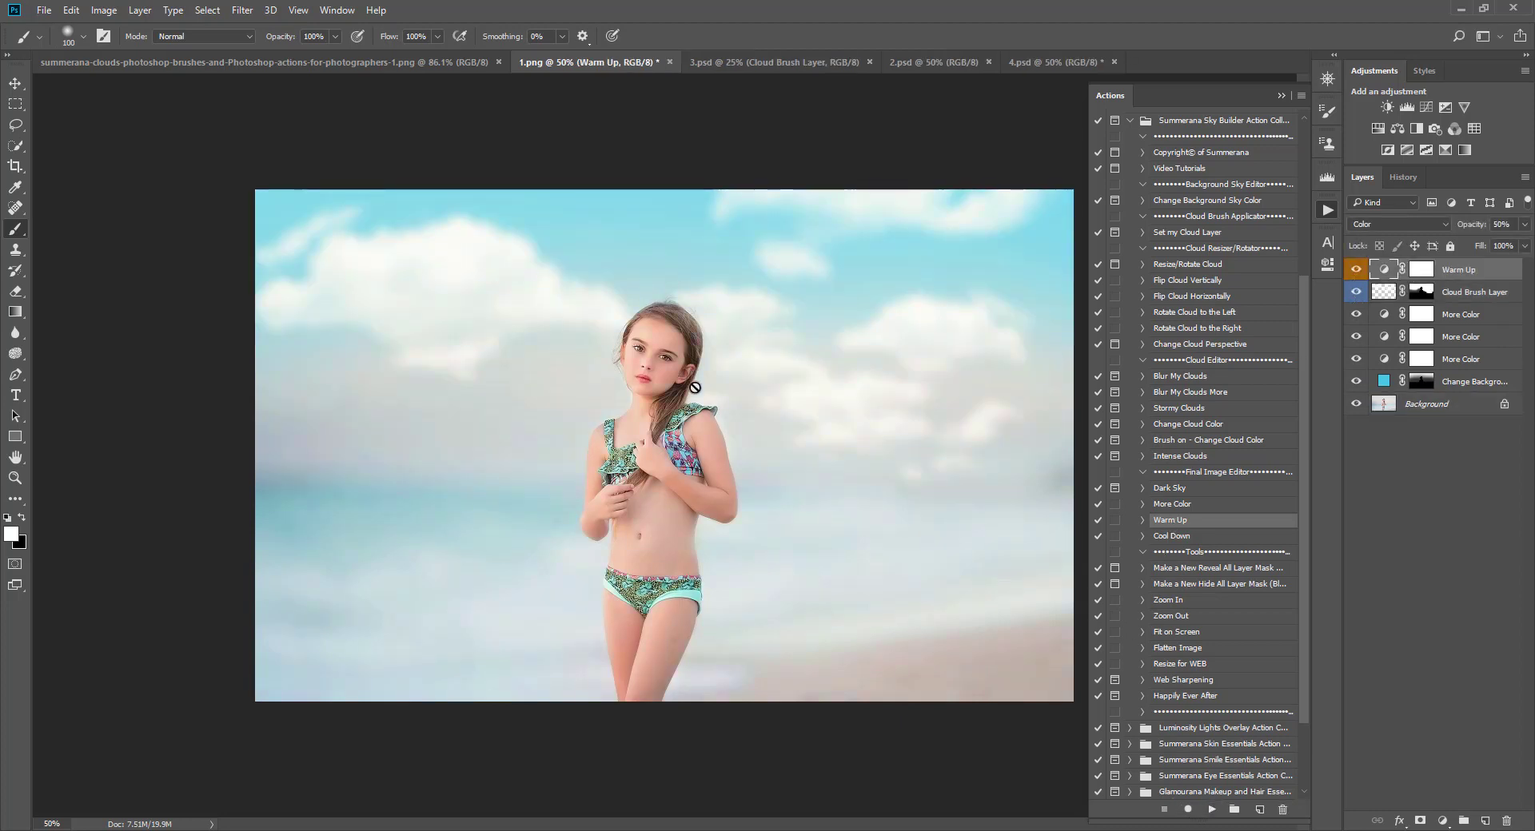
Step: Set the Warm Up layer's opacity to 10%
left_click(1523, 225)
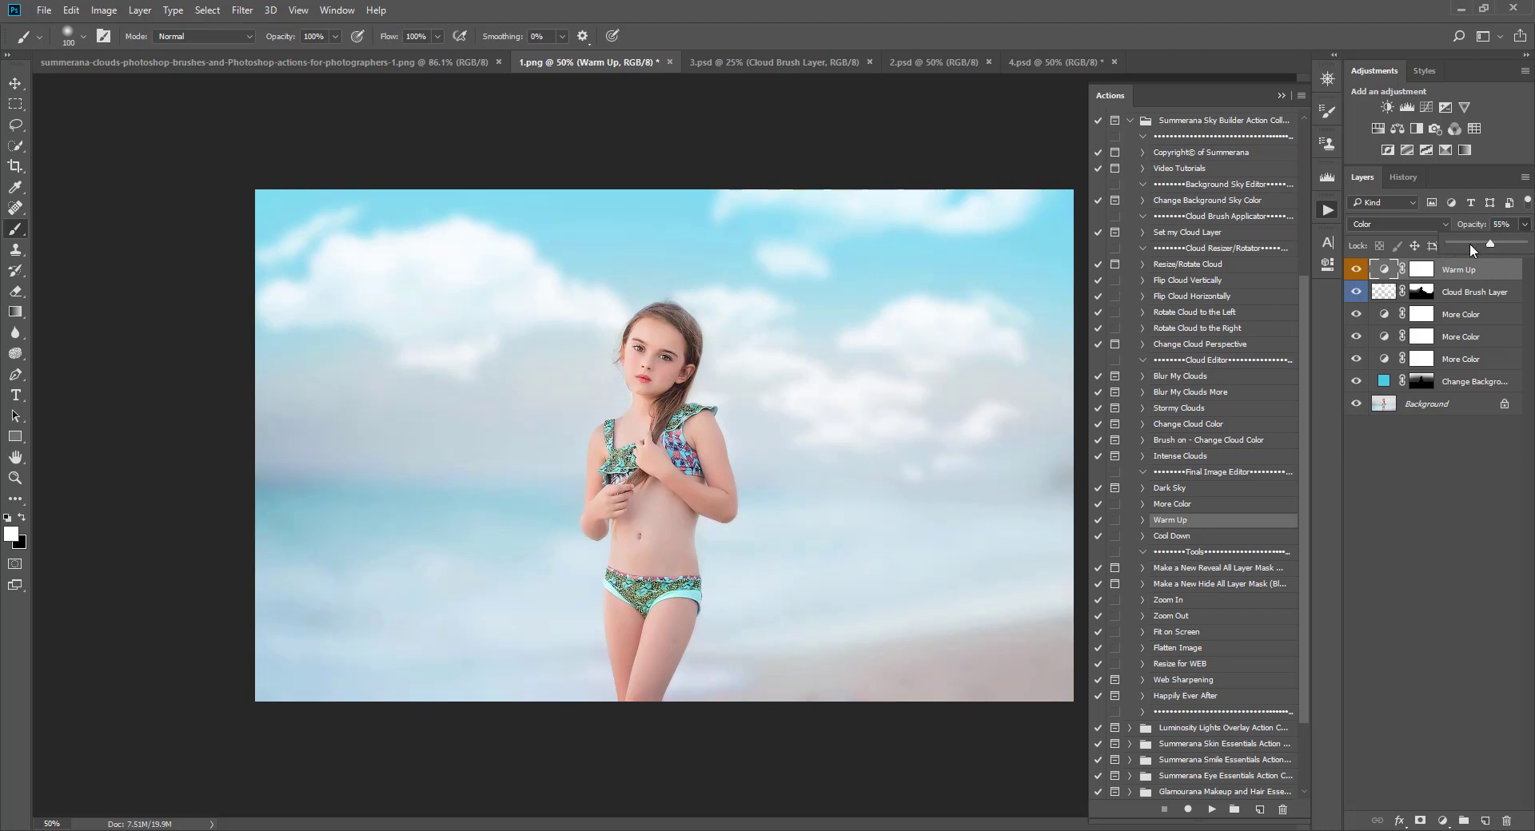
left_click_drag(1454, 248, 1460, 250)
left_click_drag(1456, 251, 1458, 250)
Step: Invert the Warm Up layer's mask and paint white over the girl with a larger brush
left_click(1421, 271)
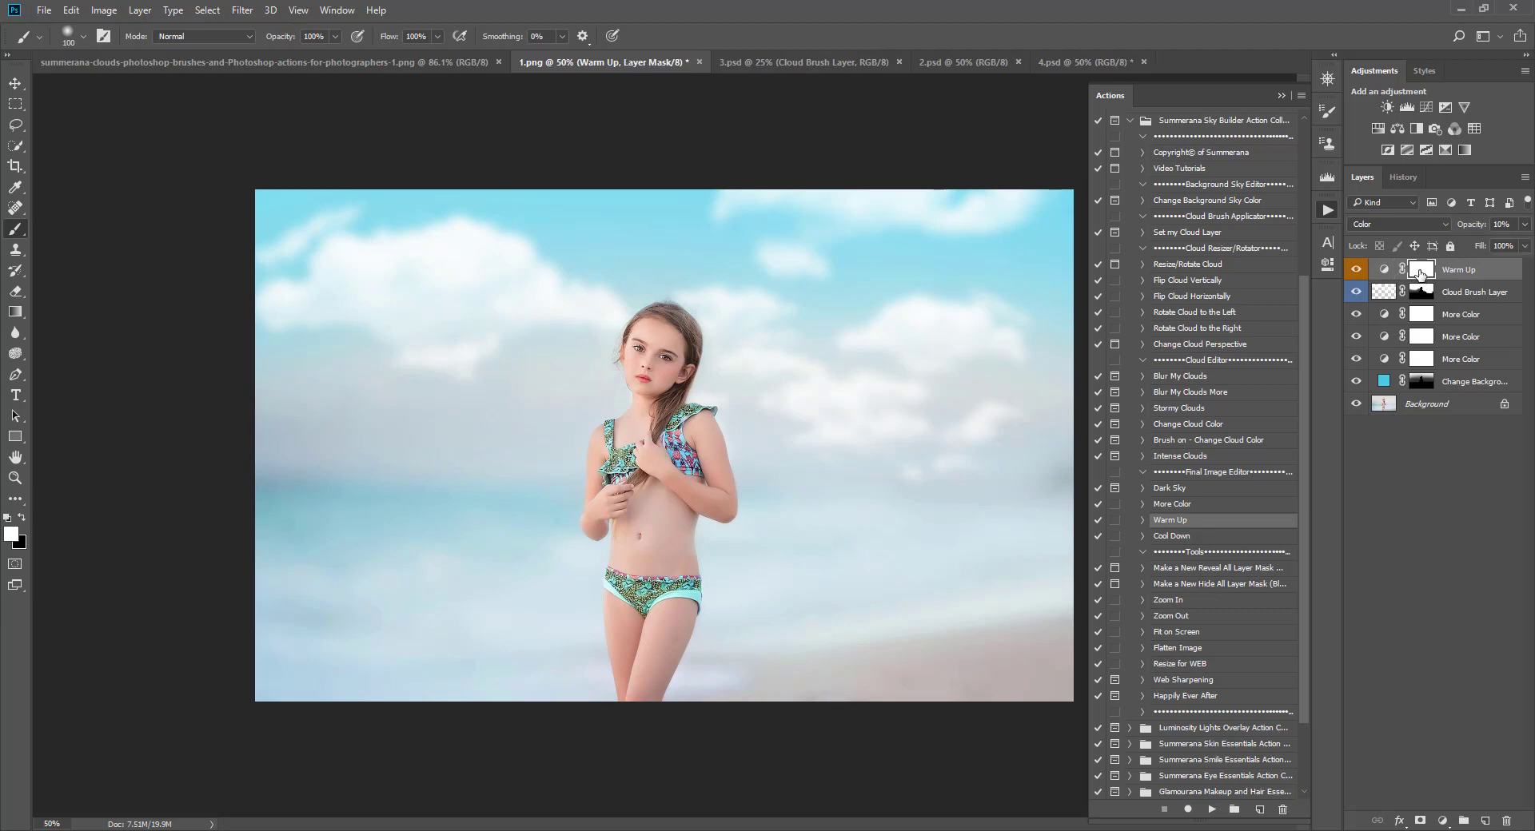
key("ctrl+i")
left_click(22, 518)
key("bracketright")
key("bracketright")
key("bracketright")
mouse_move(634, 714)
left_mouse_down()
mouse_move(657, 357)
mouse_move(670, 458)
mouse_move(696, 484)
left_mouse_up()
Step: Lower the Warm Up layer's opacity to 5% and compare the result with the lower layers hidden
left_click_drag(1457, 243, 1474, 245)
left_click_drag(1466, 250, 1452, 247)
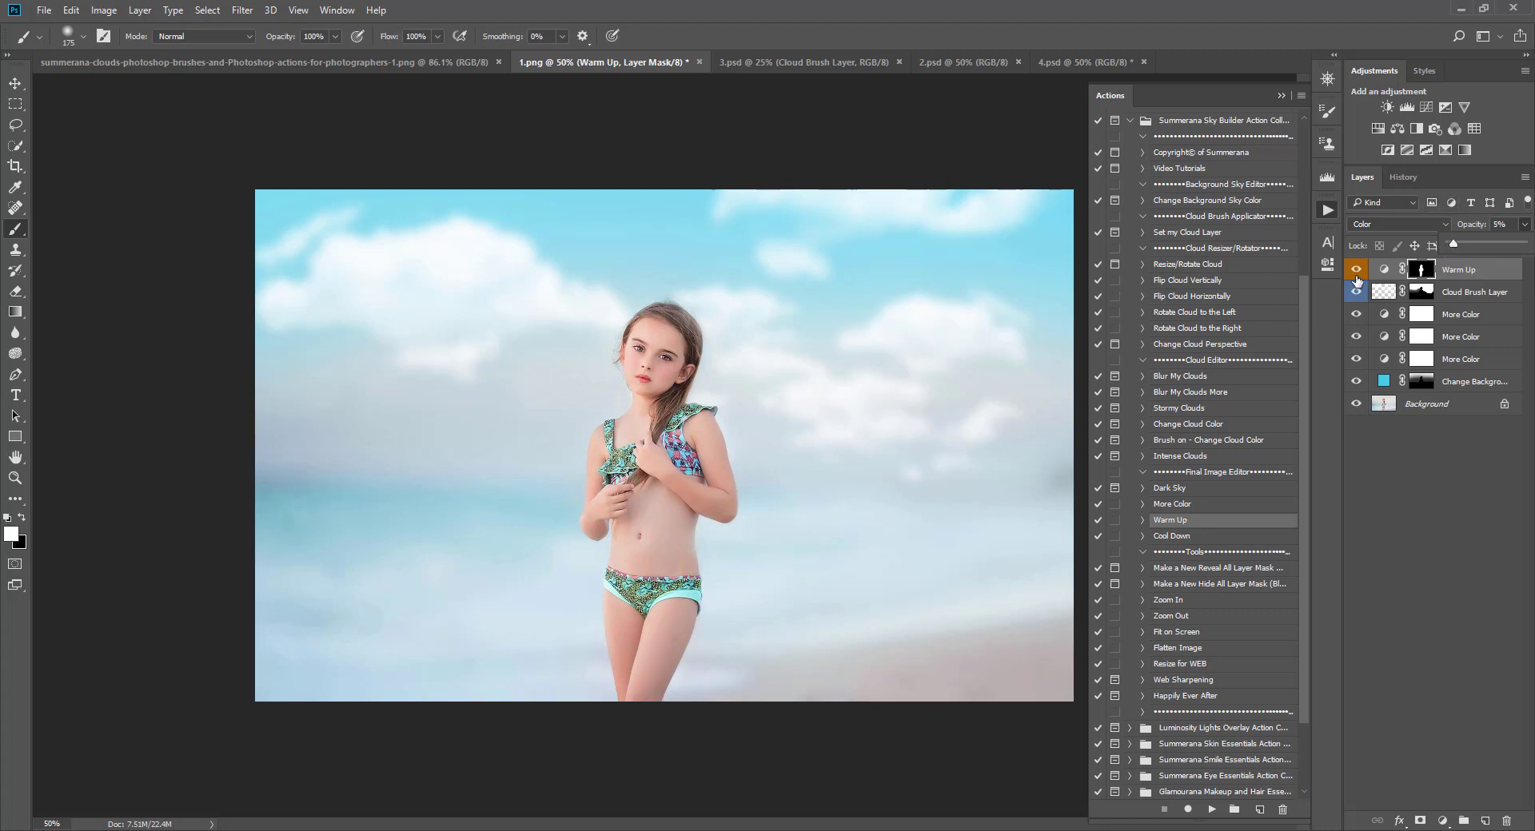
left_click_drag(1357, 278, 1354, 386)
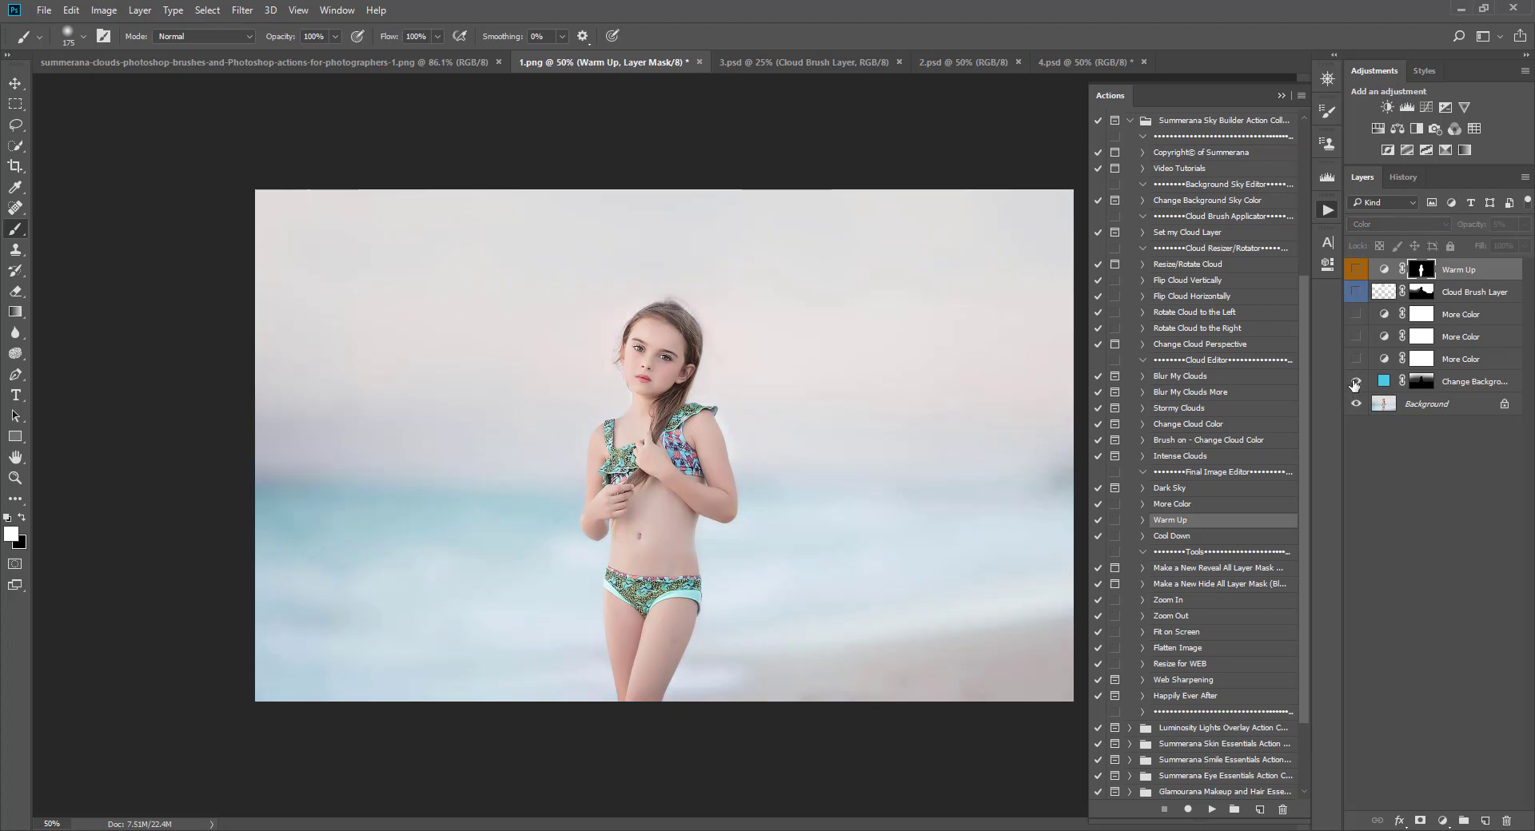
left_click_drag(1356, 284, 1356, 268)
key("v")
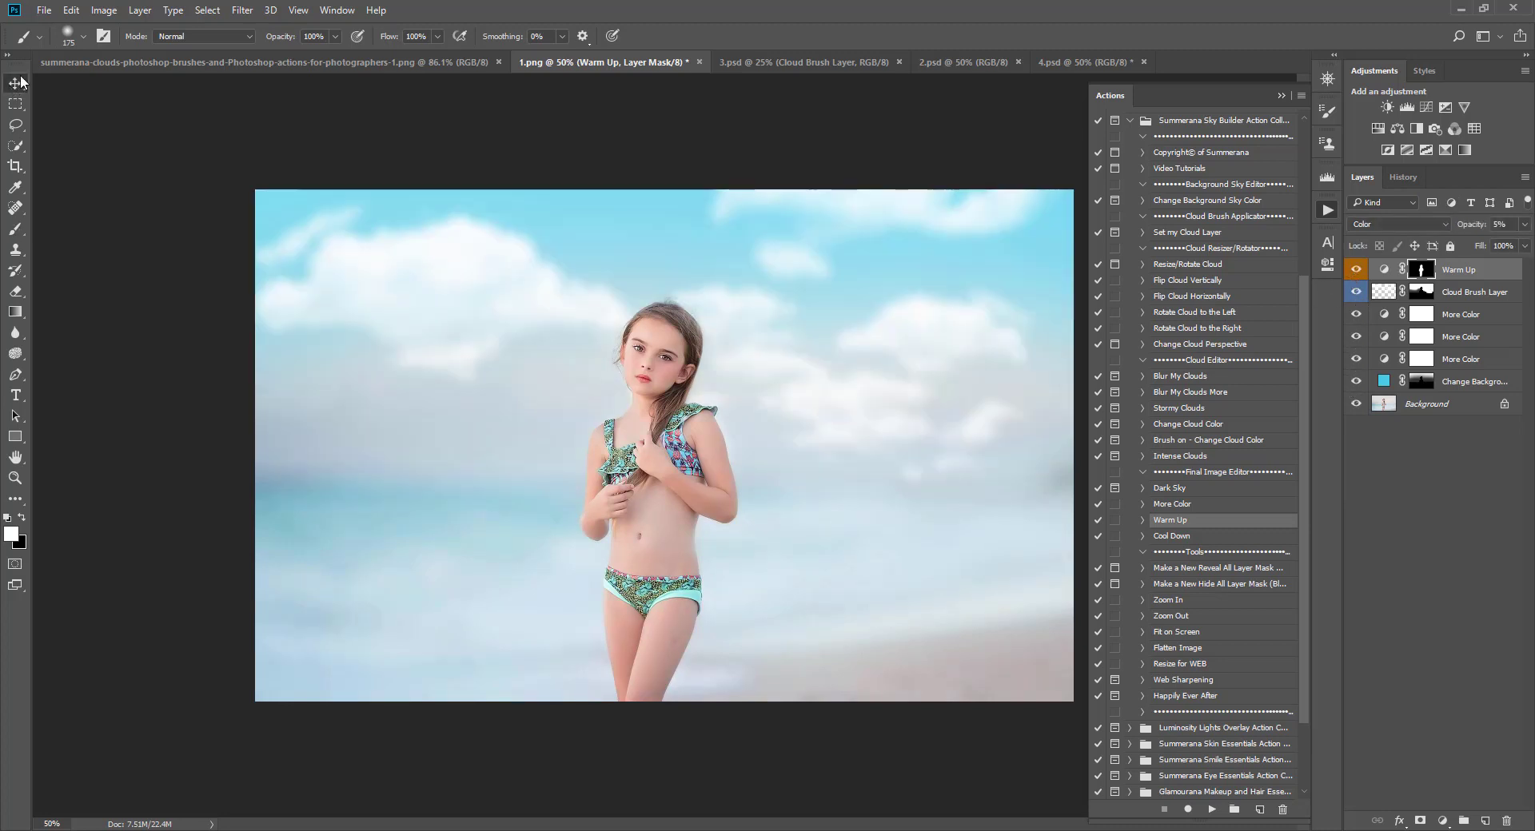
Step: Switch to 3.psd, select its Background layer and run the Set my Cloud Layer action
left_click(761, 64)
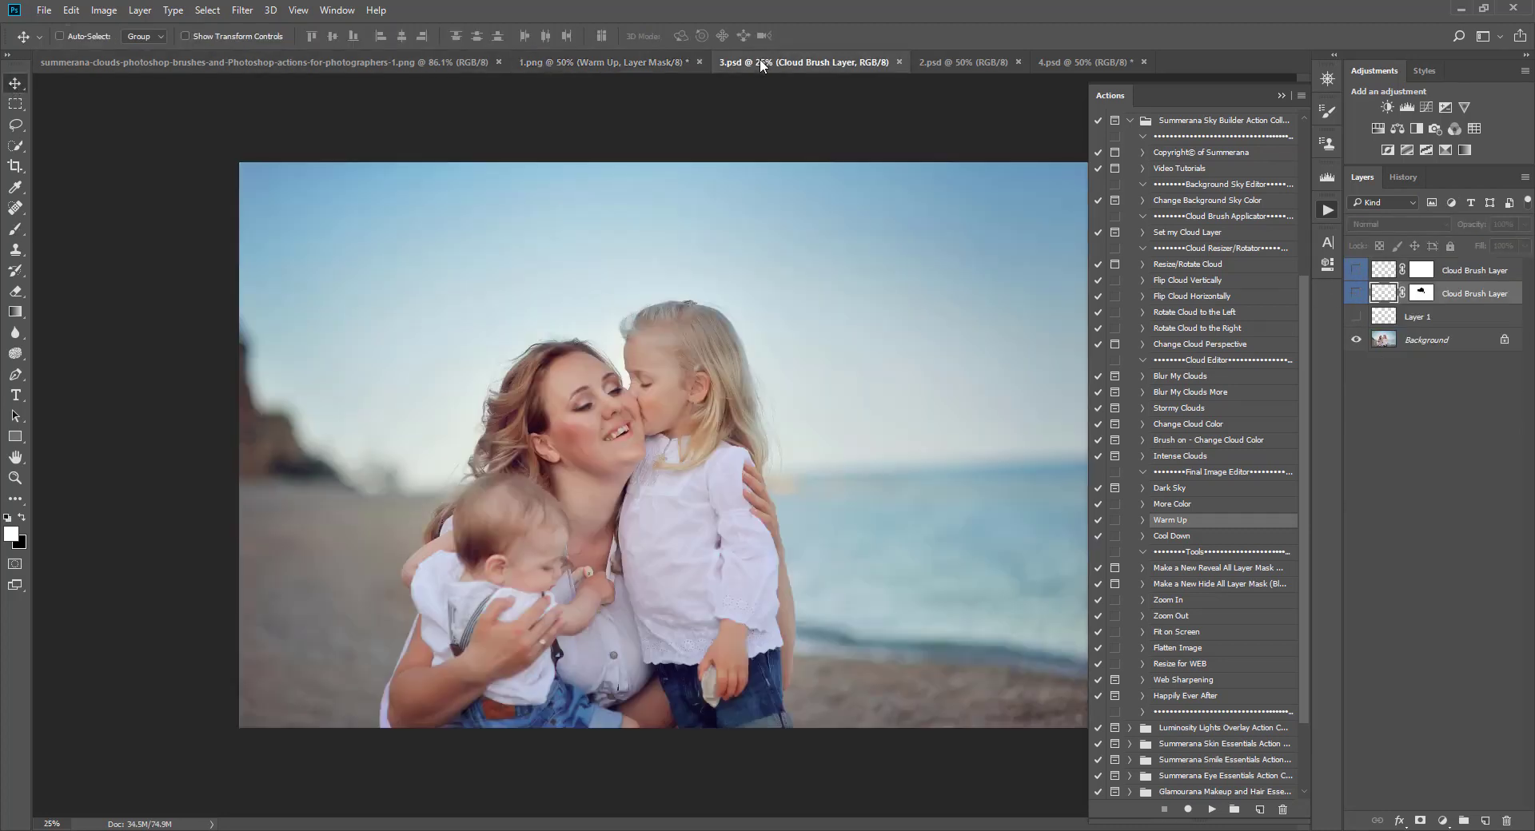
left_click(1282, 96)
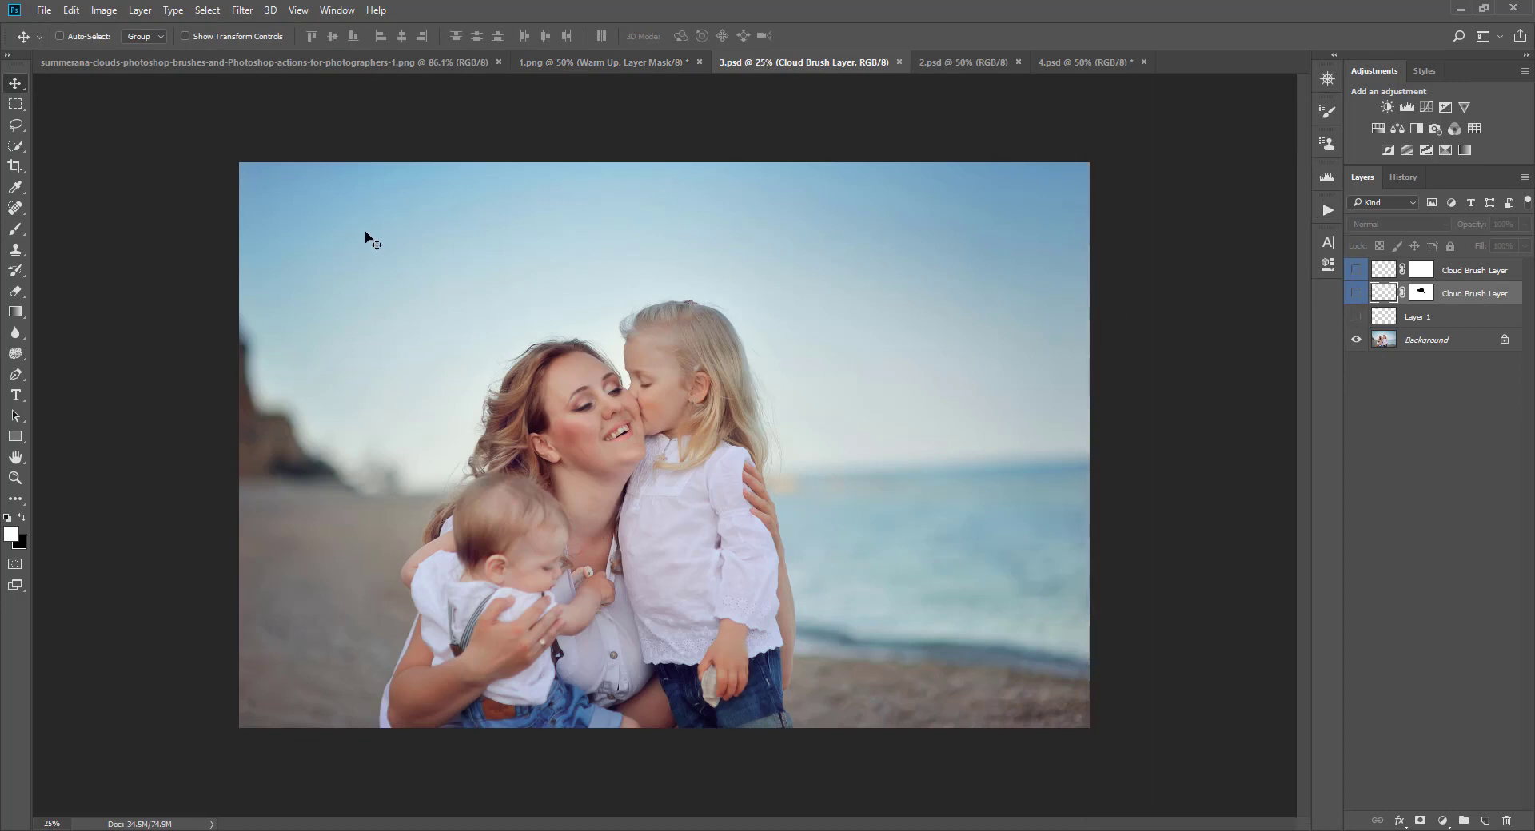
left_click(1396, 340)
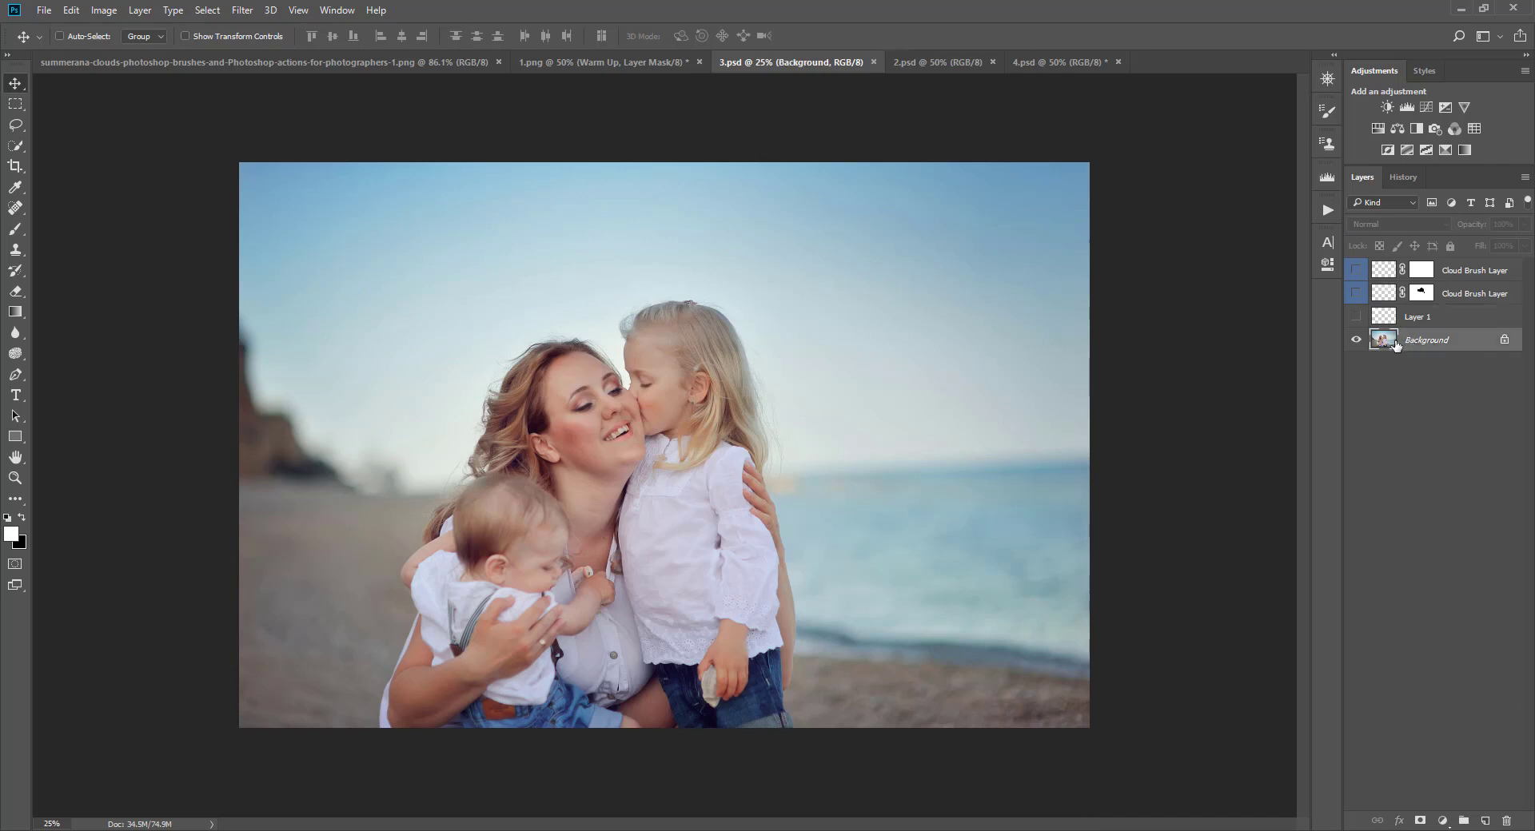
left_click(1328, 210)
left_click(1185, 233)
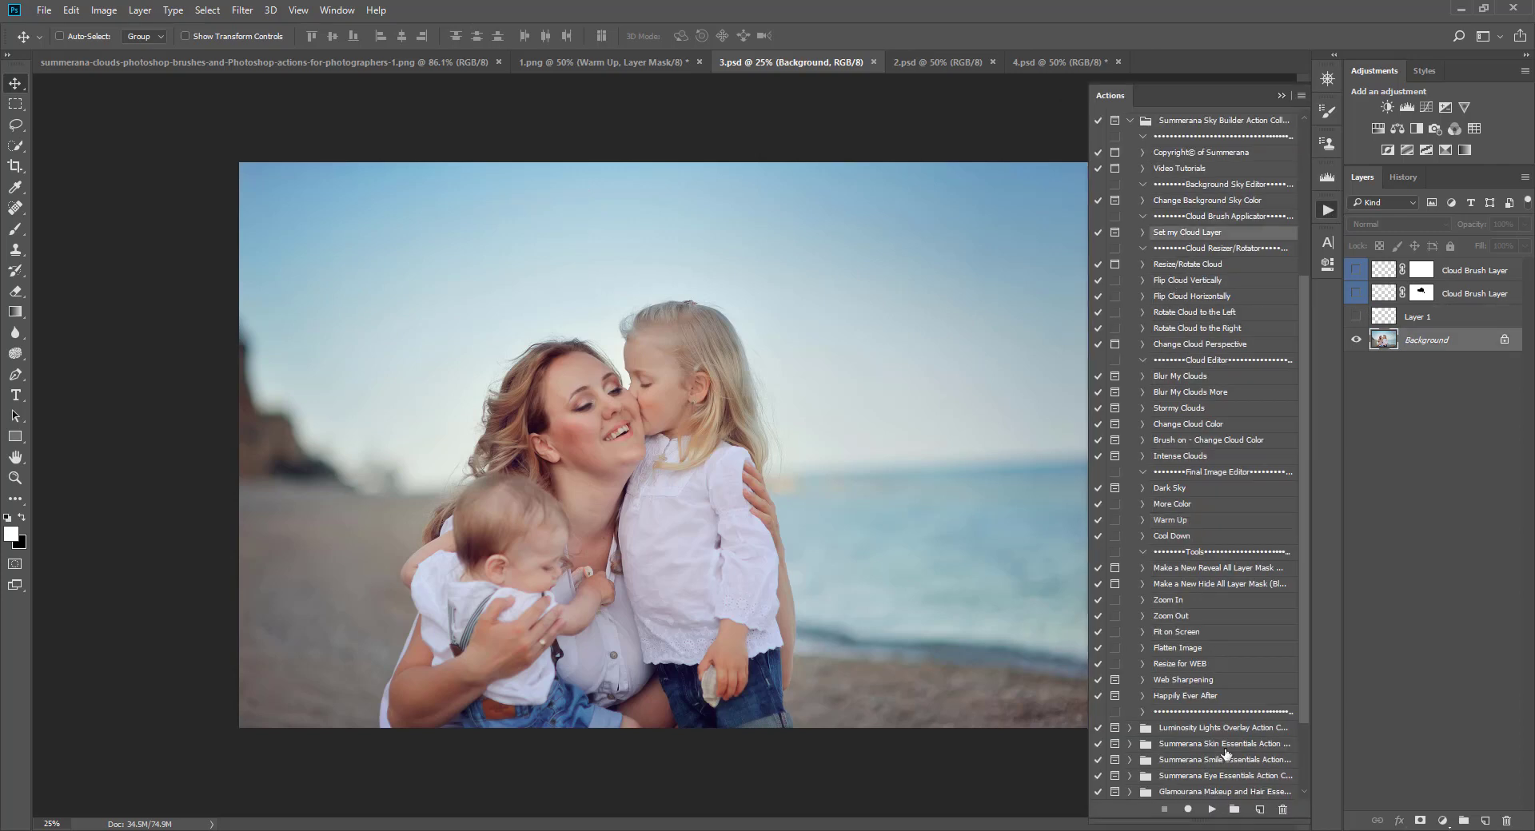
left_click(1212, 810)
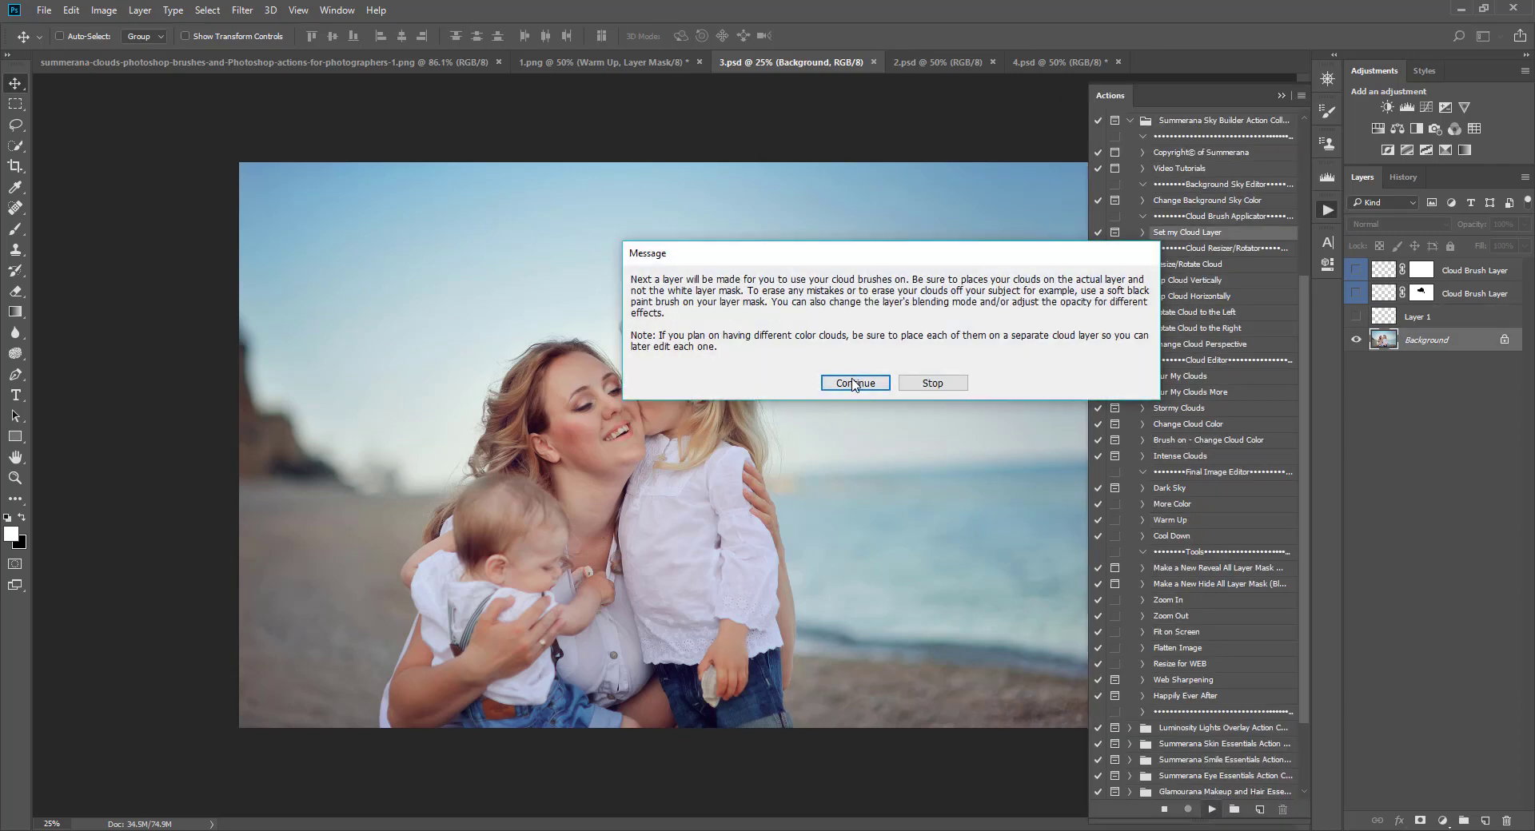
left_click(854, 384)
Step: Open the brush presets and browse the Summerana Cloud Brushes, choosing Summerana Cloud Brush 12
left_click(72, 36)
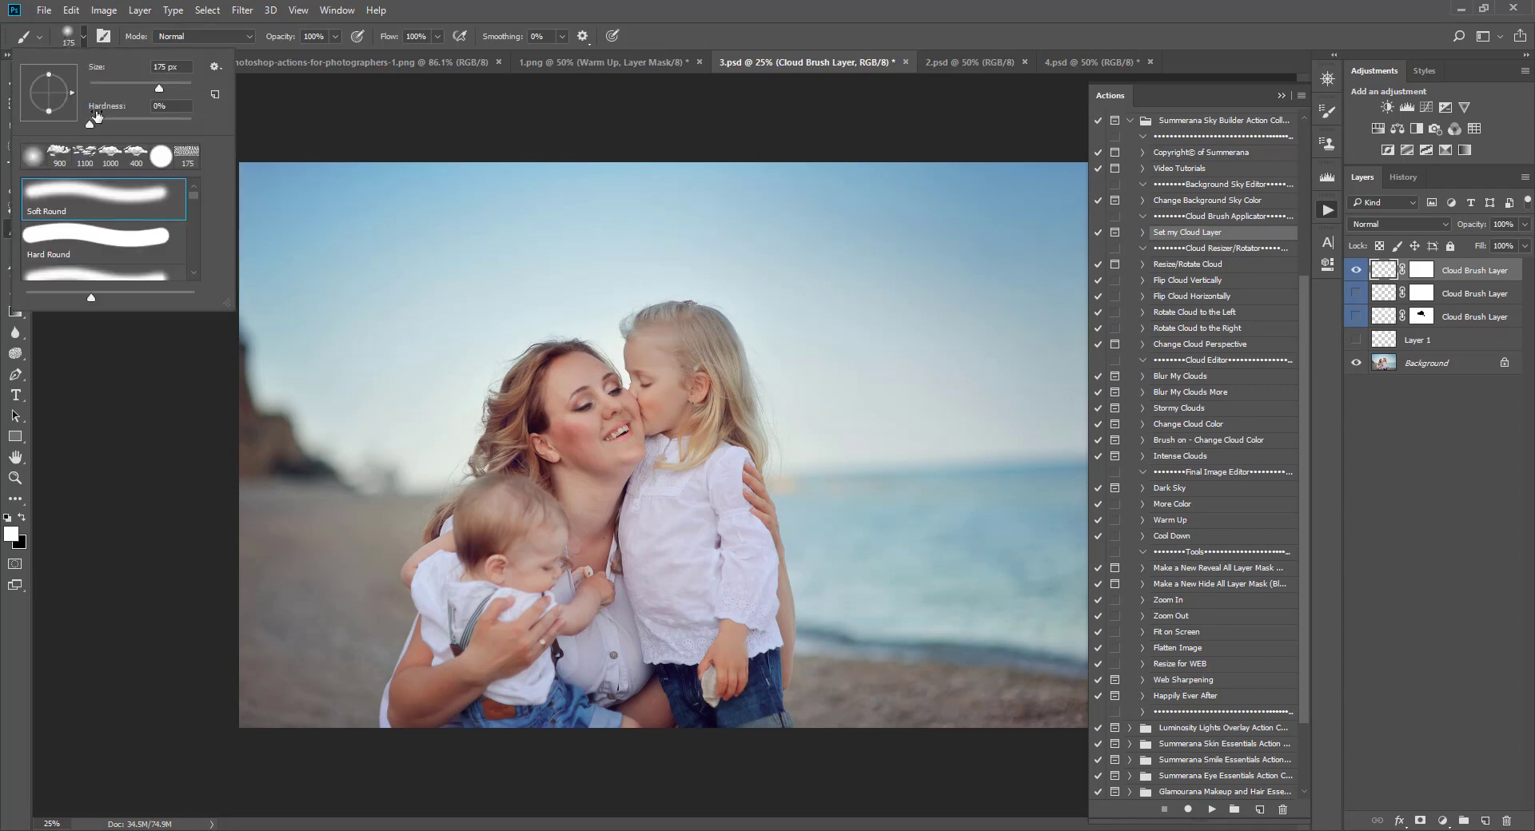
left_click_drag(195, 192, 186, 275)
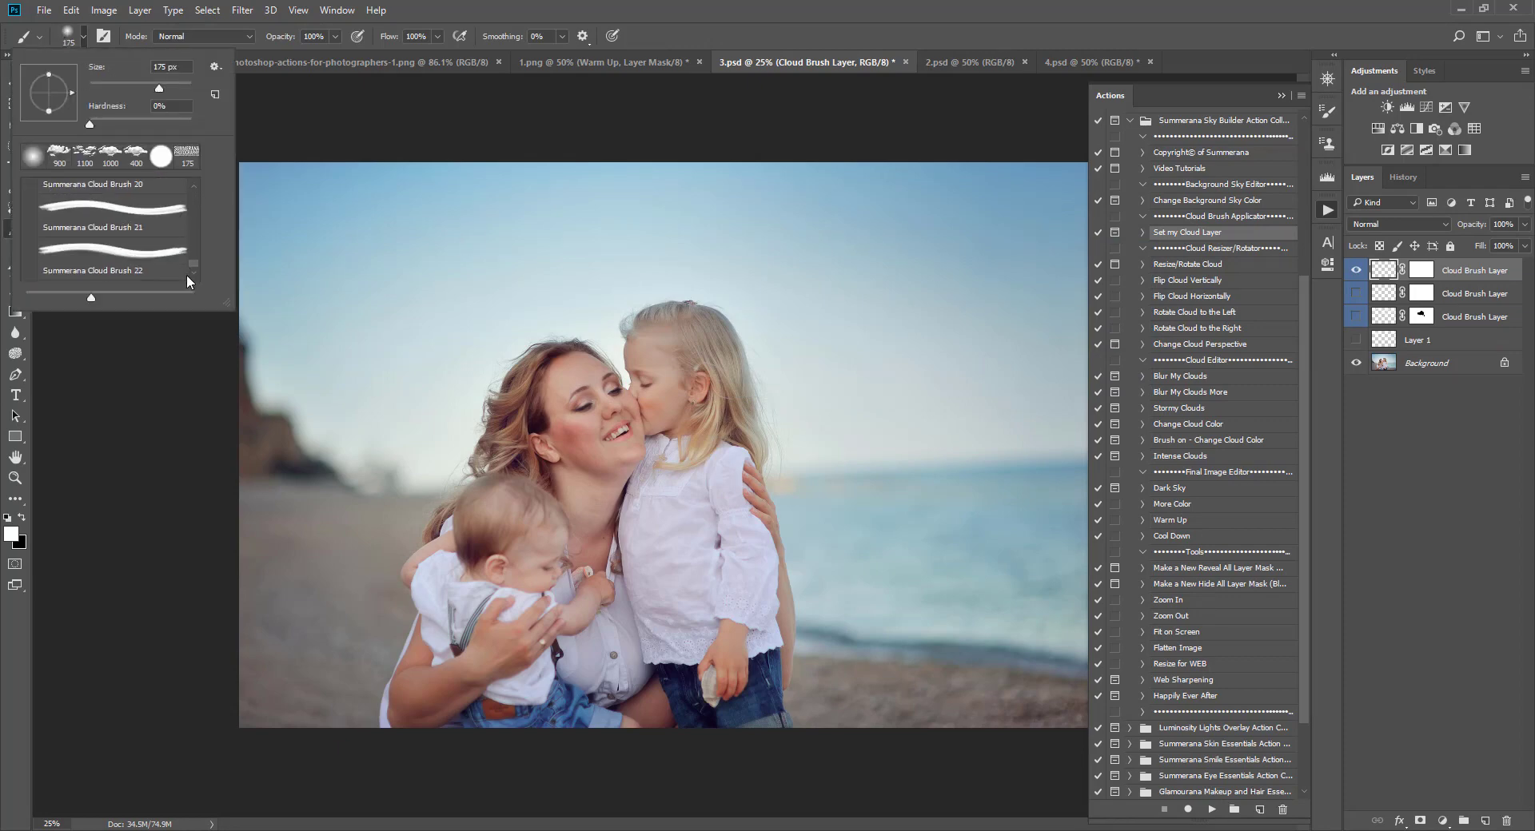
left_click(85, 251)
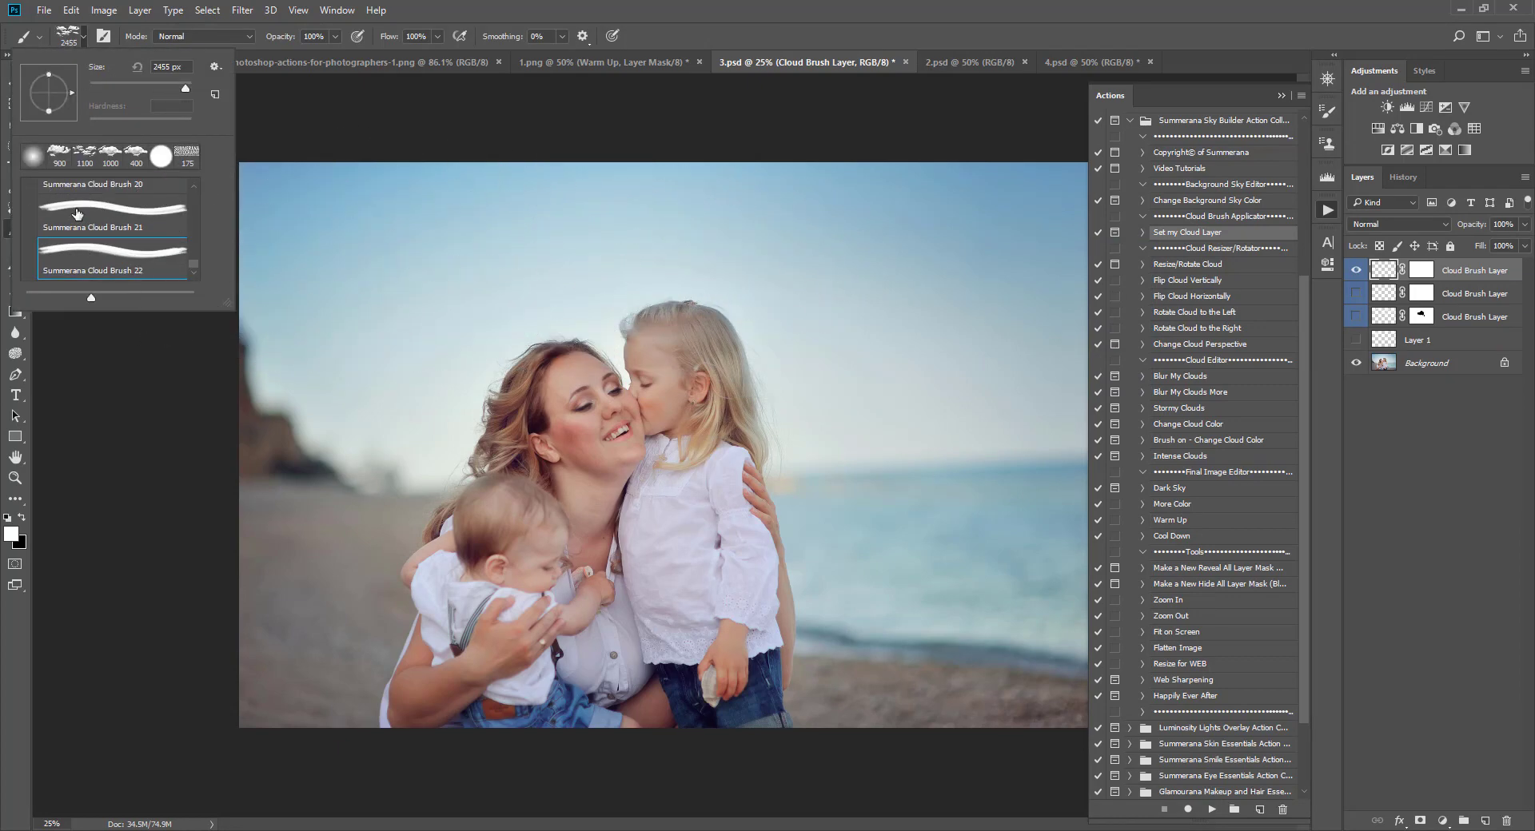
scroll(92, 234, "up", 1)
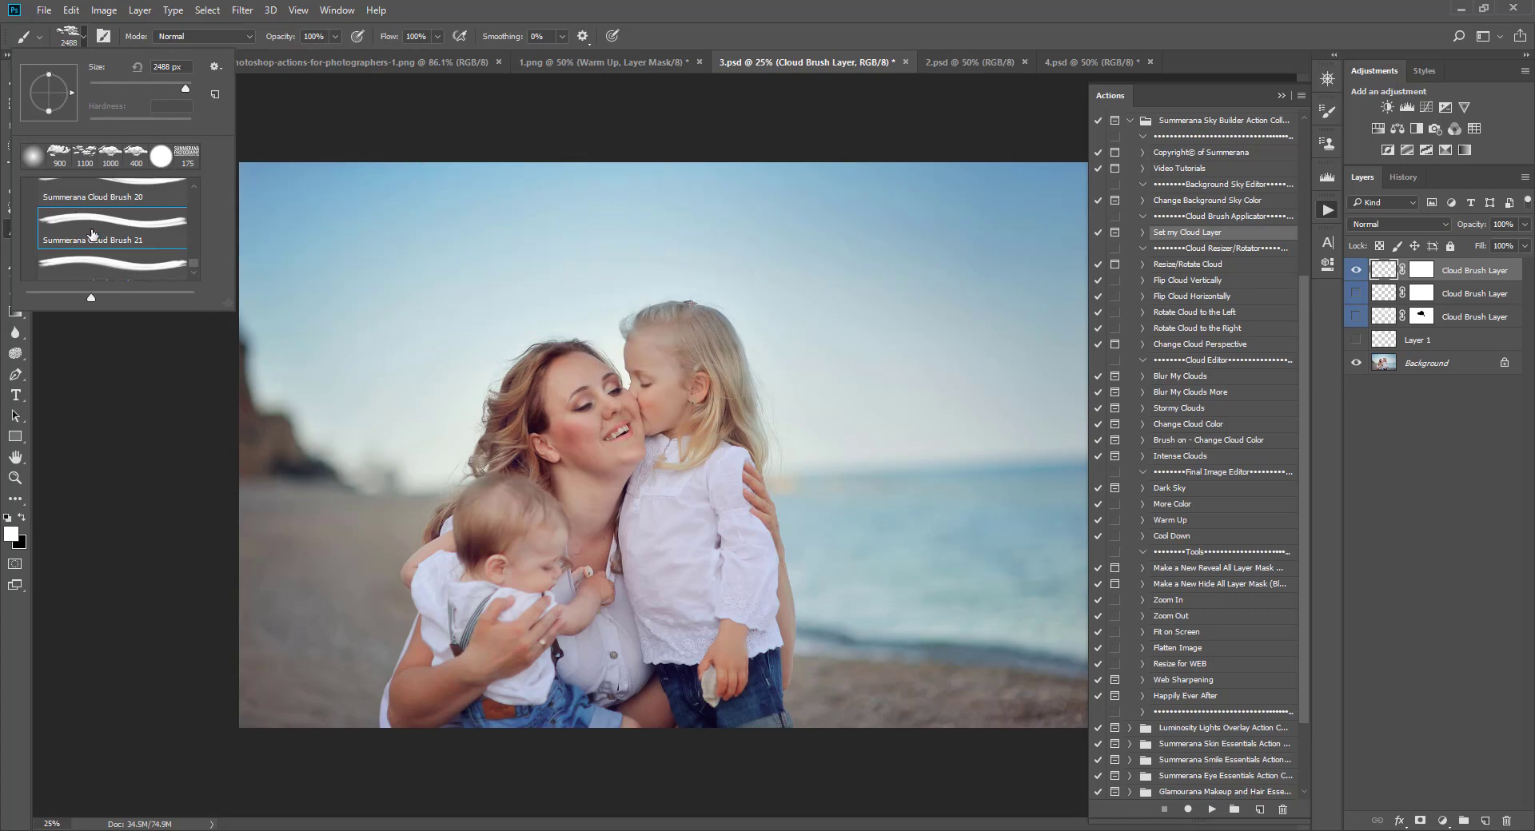
left_click(107, 197)
scroll(107, 196, "up", 1)
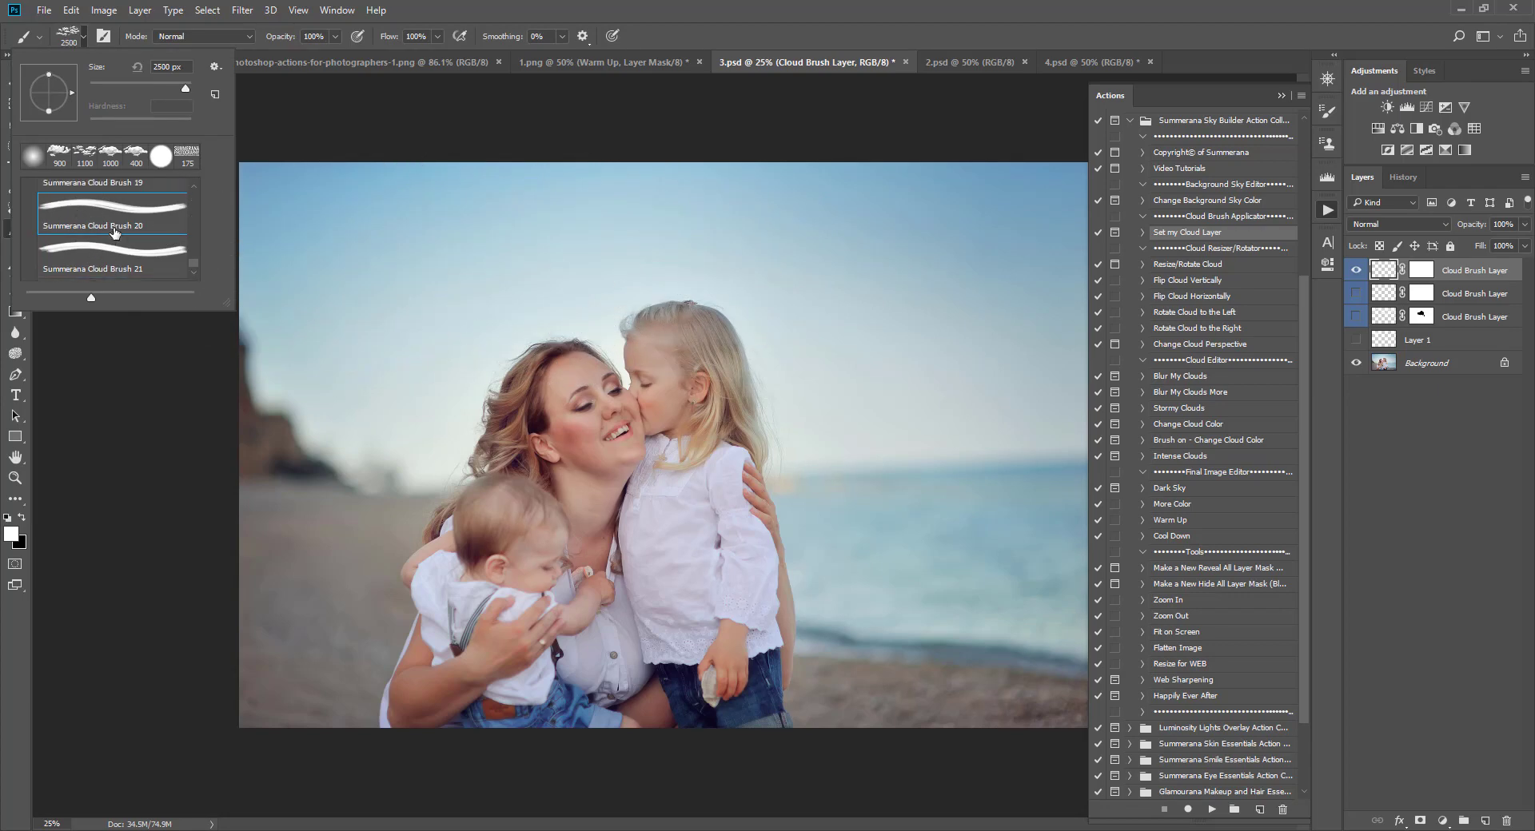
left_click(97, 194)
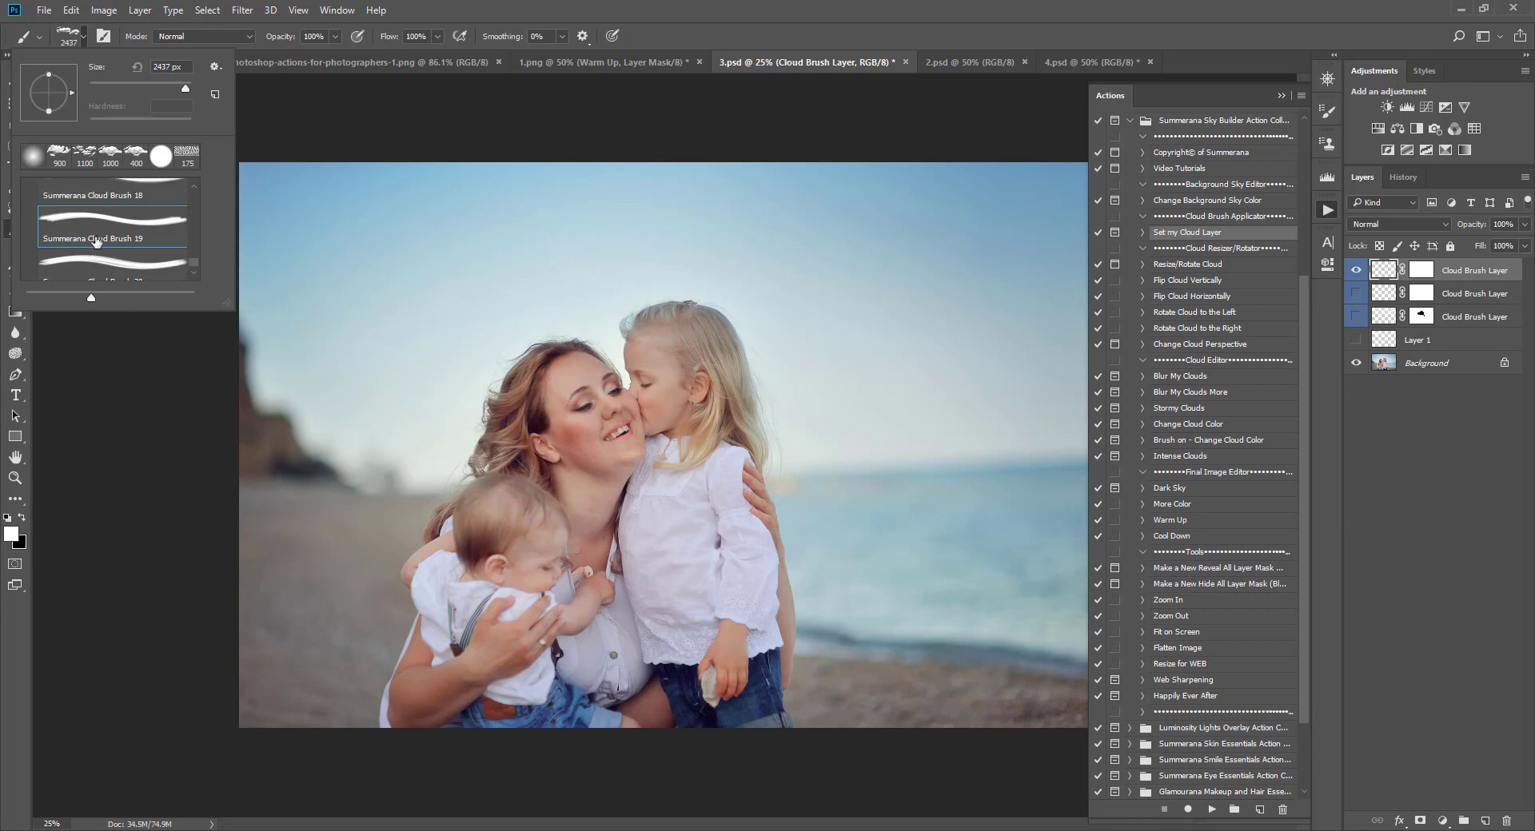
scroll(93, 202, "up", 1)
left_click(94, 203)
scroll(96, 204, "up", 1)
left_click(99, 205)
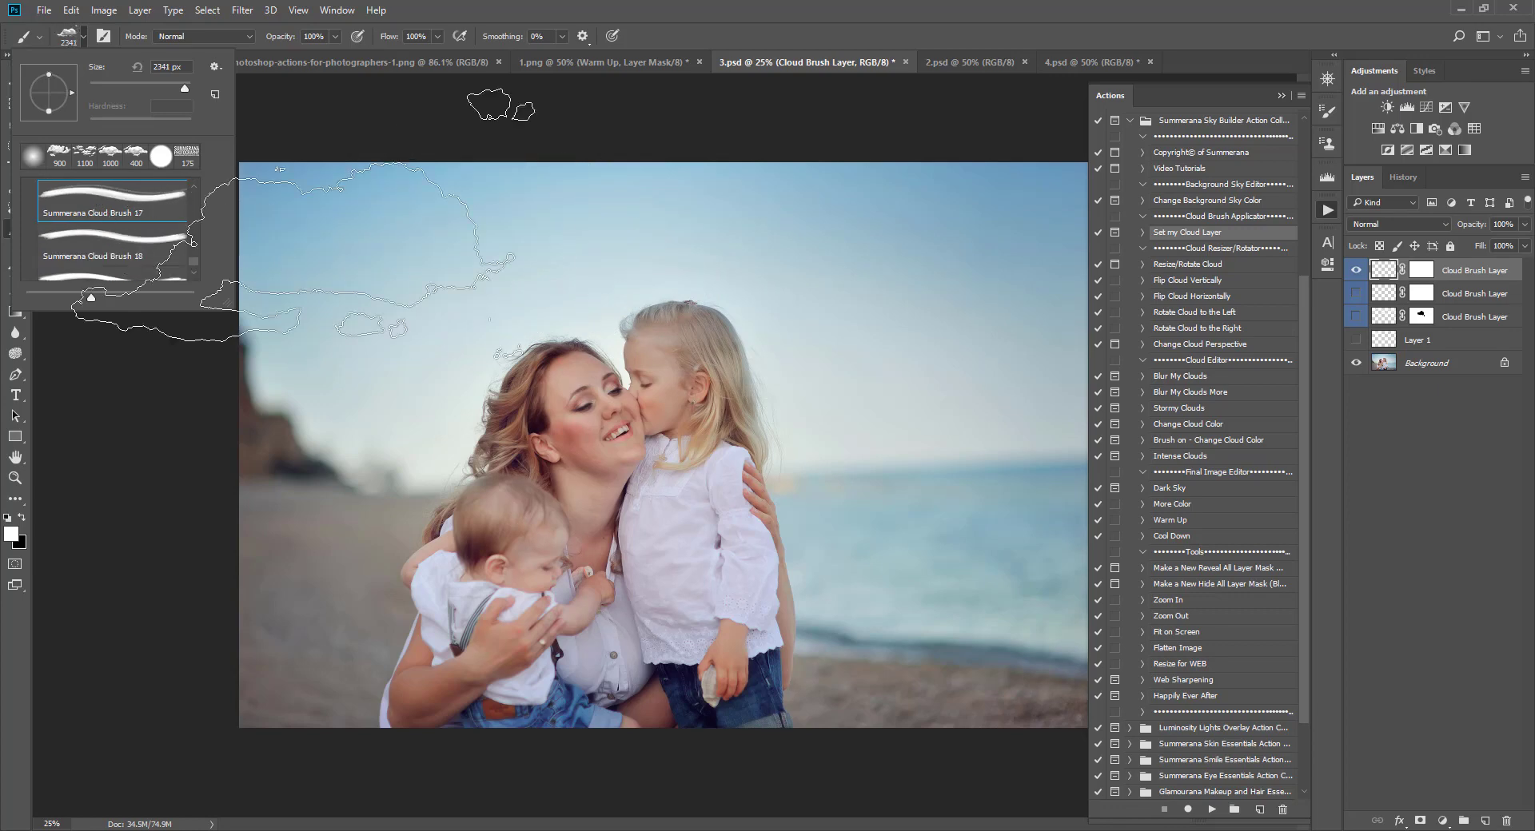
scroll(96, 204, "up", 1)
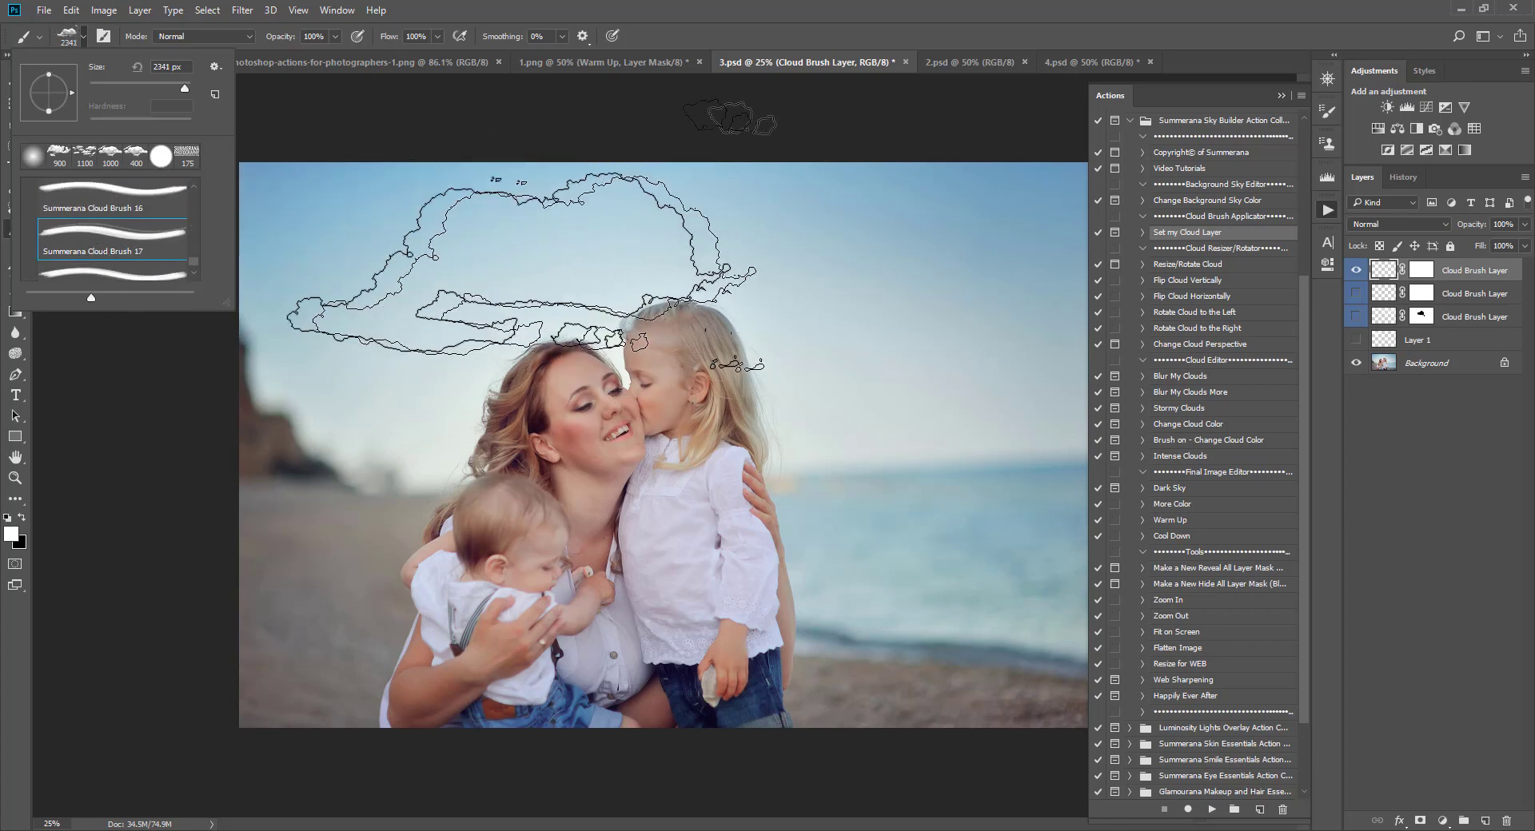
left_click(94, 207)
scroll(94, 210, "up", 1)
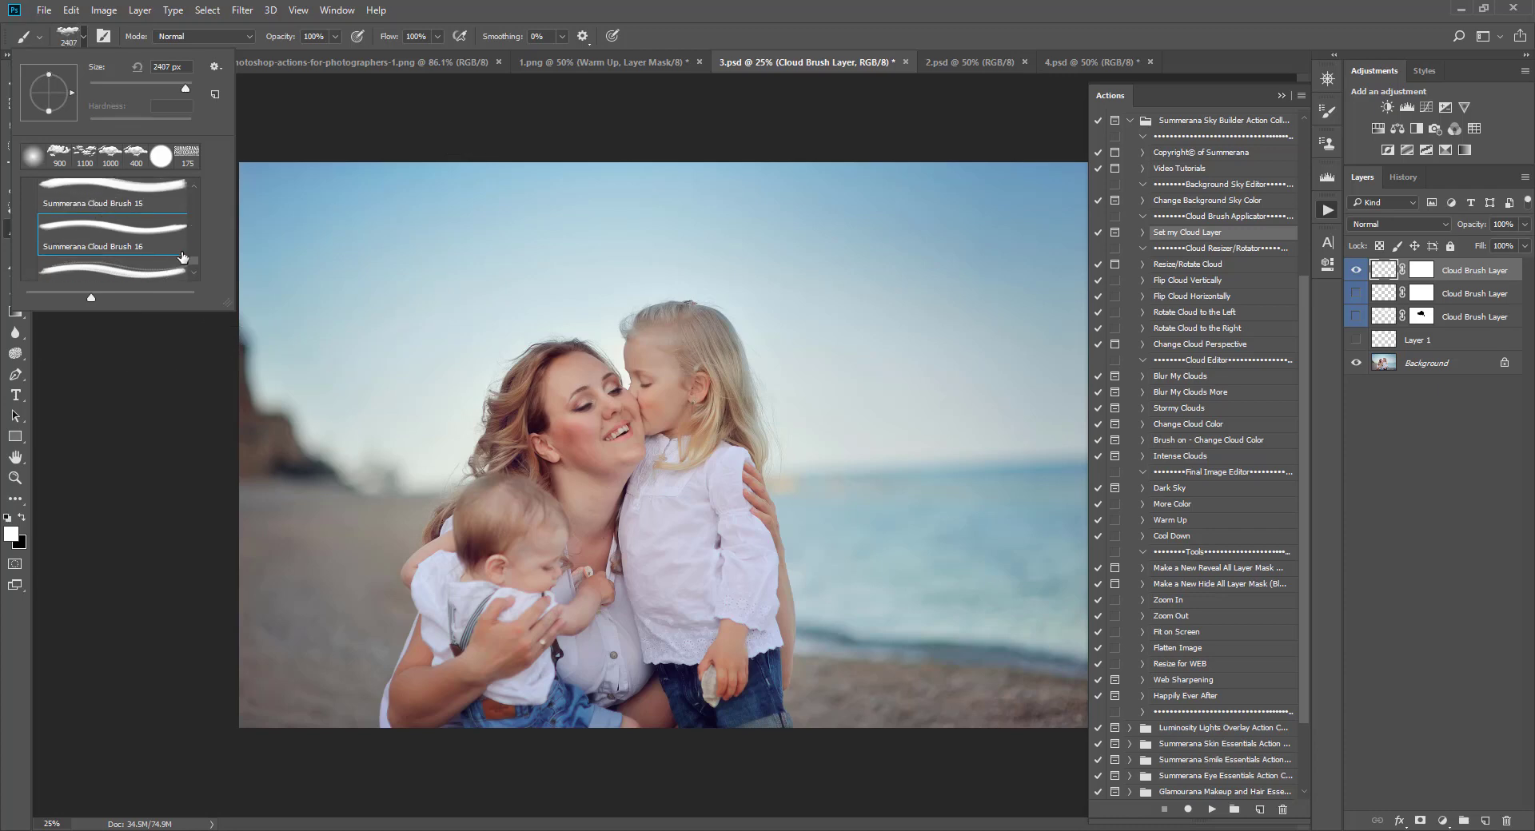
left_click(94, 201)
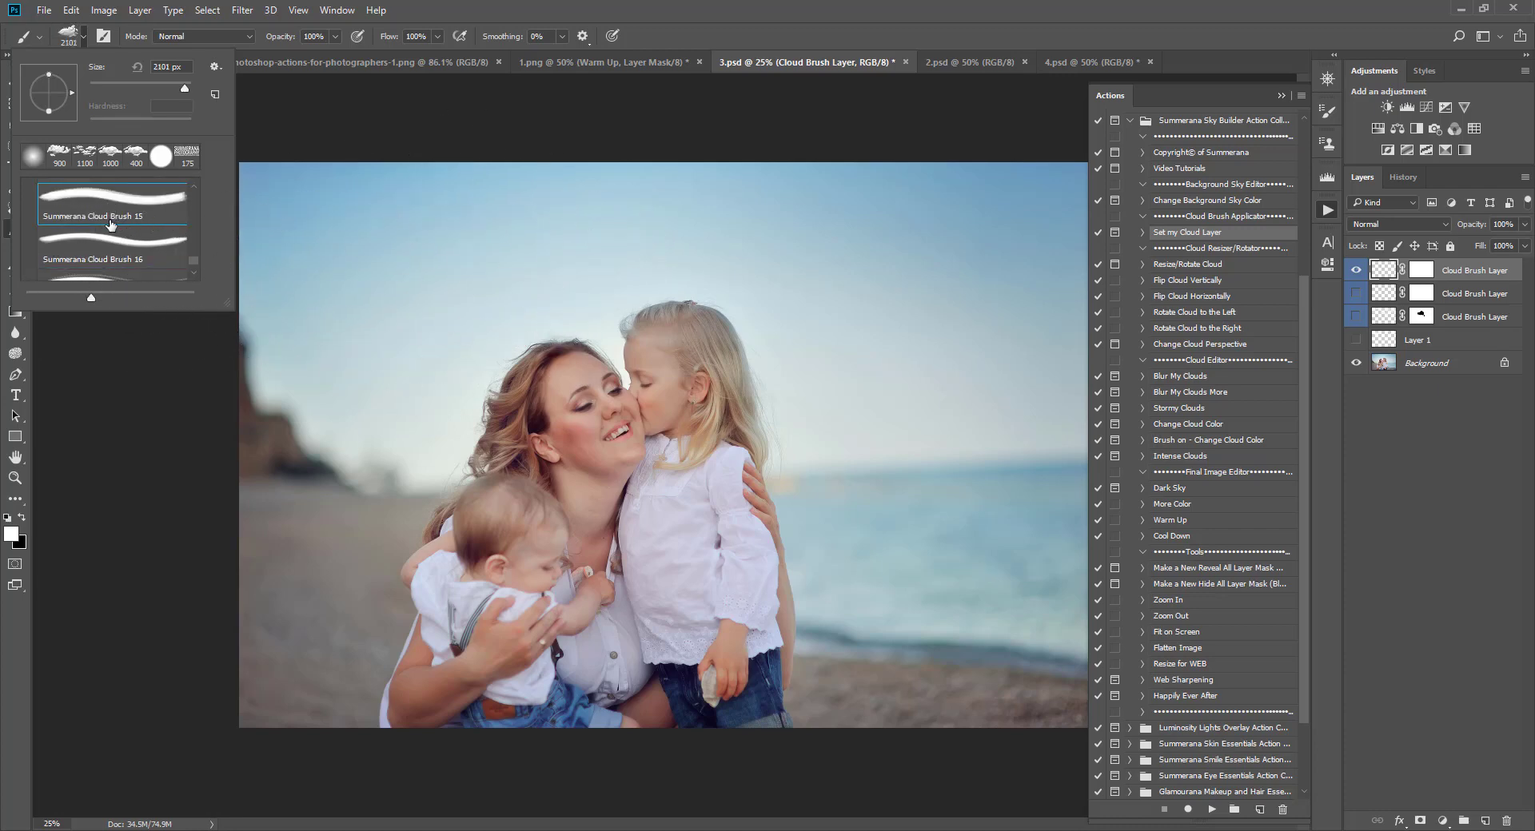
scroll(95, 192, "up", 1)
left_click(96, 192)
scroll(102, 229, "up", 1)
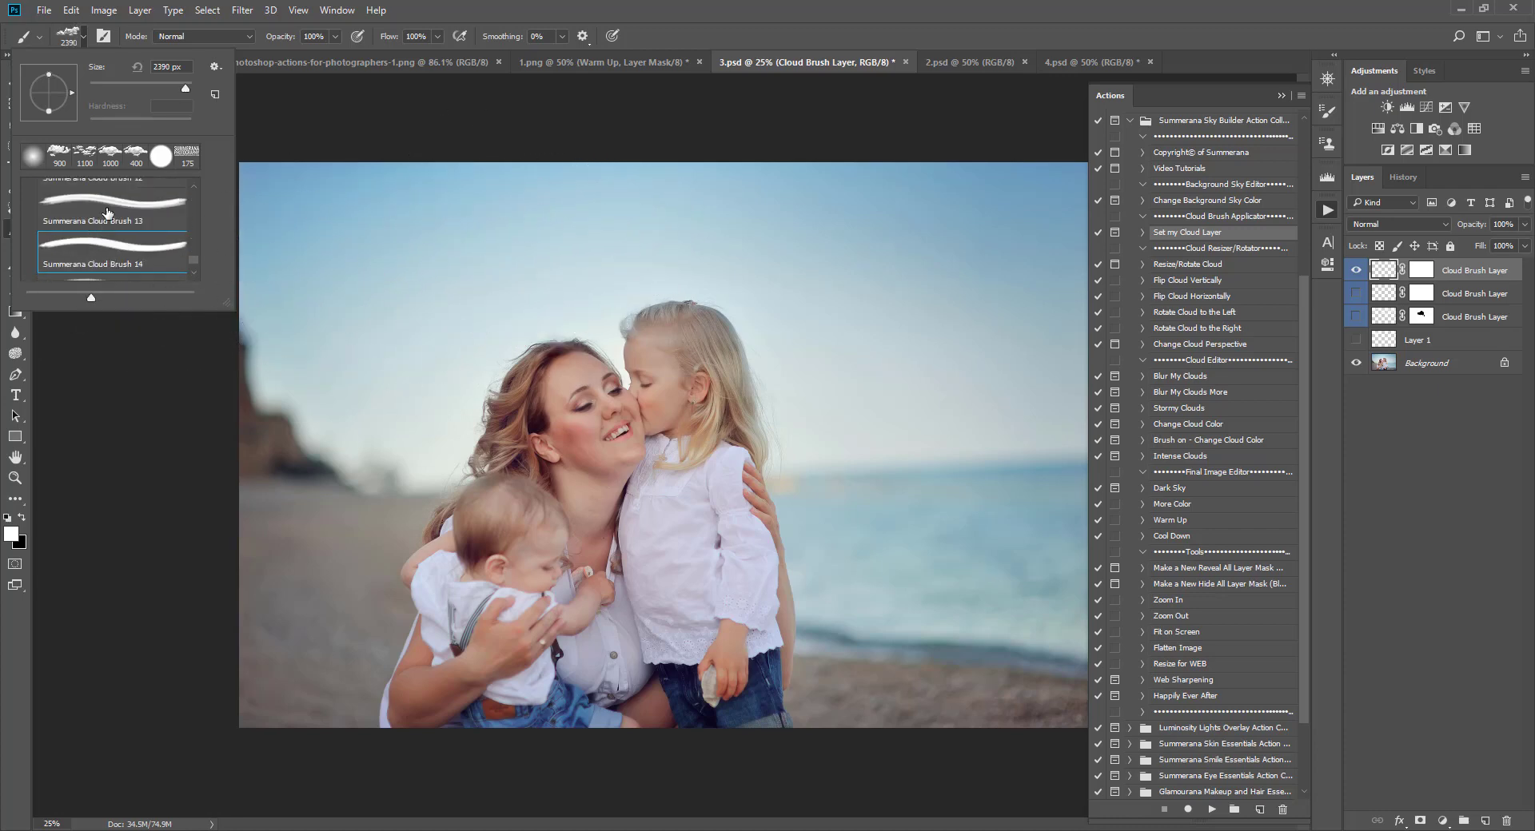
left_click(106, 211)
scroll(102, 230, "up", 1)
left_click(112, 203)
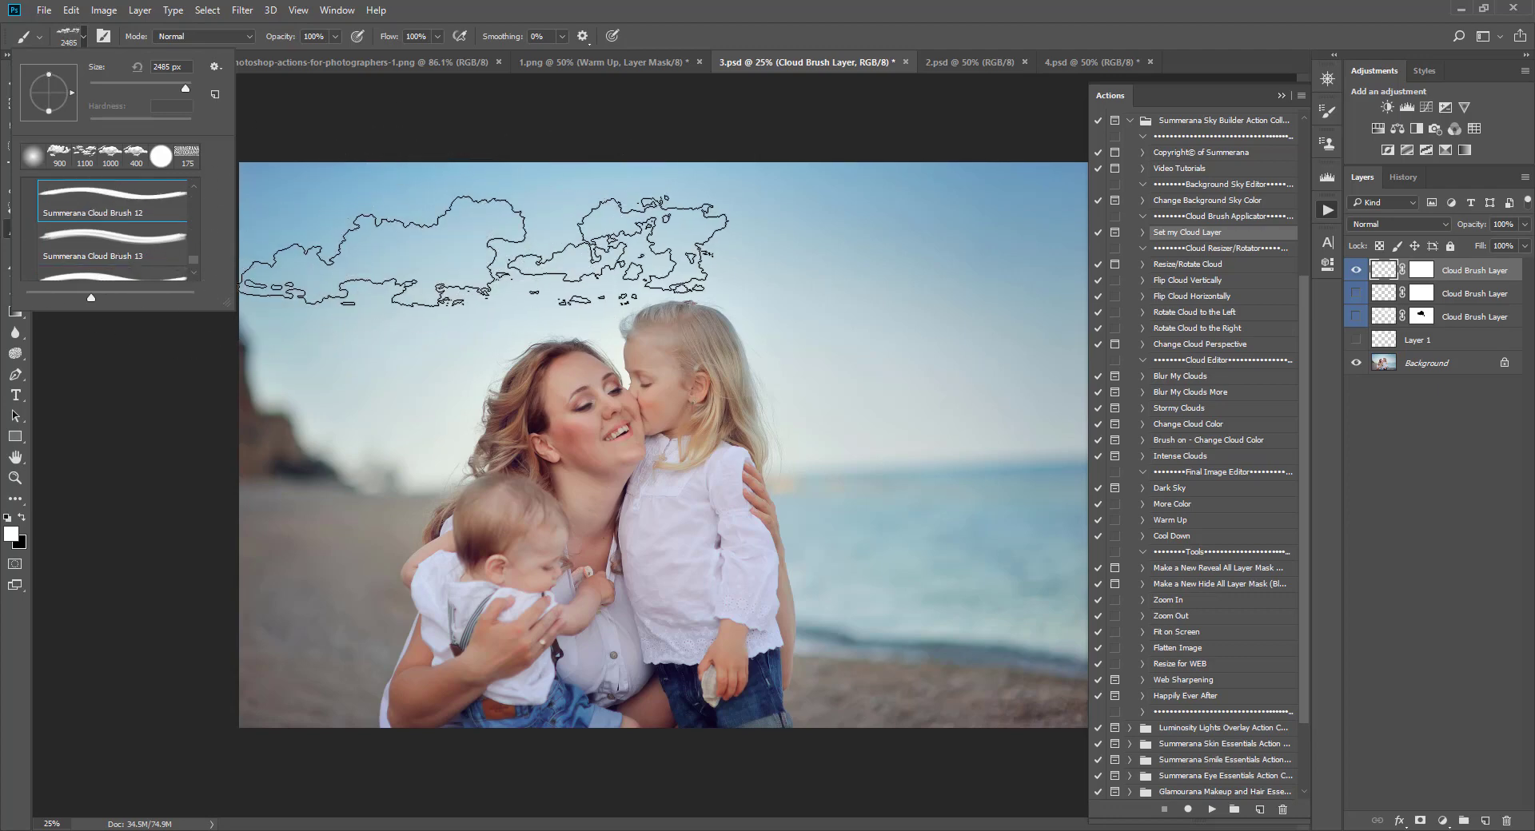
left_click(80, 40)
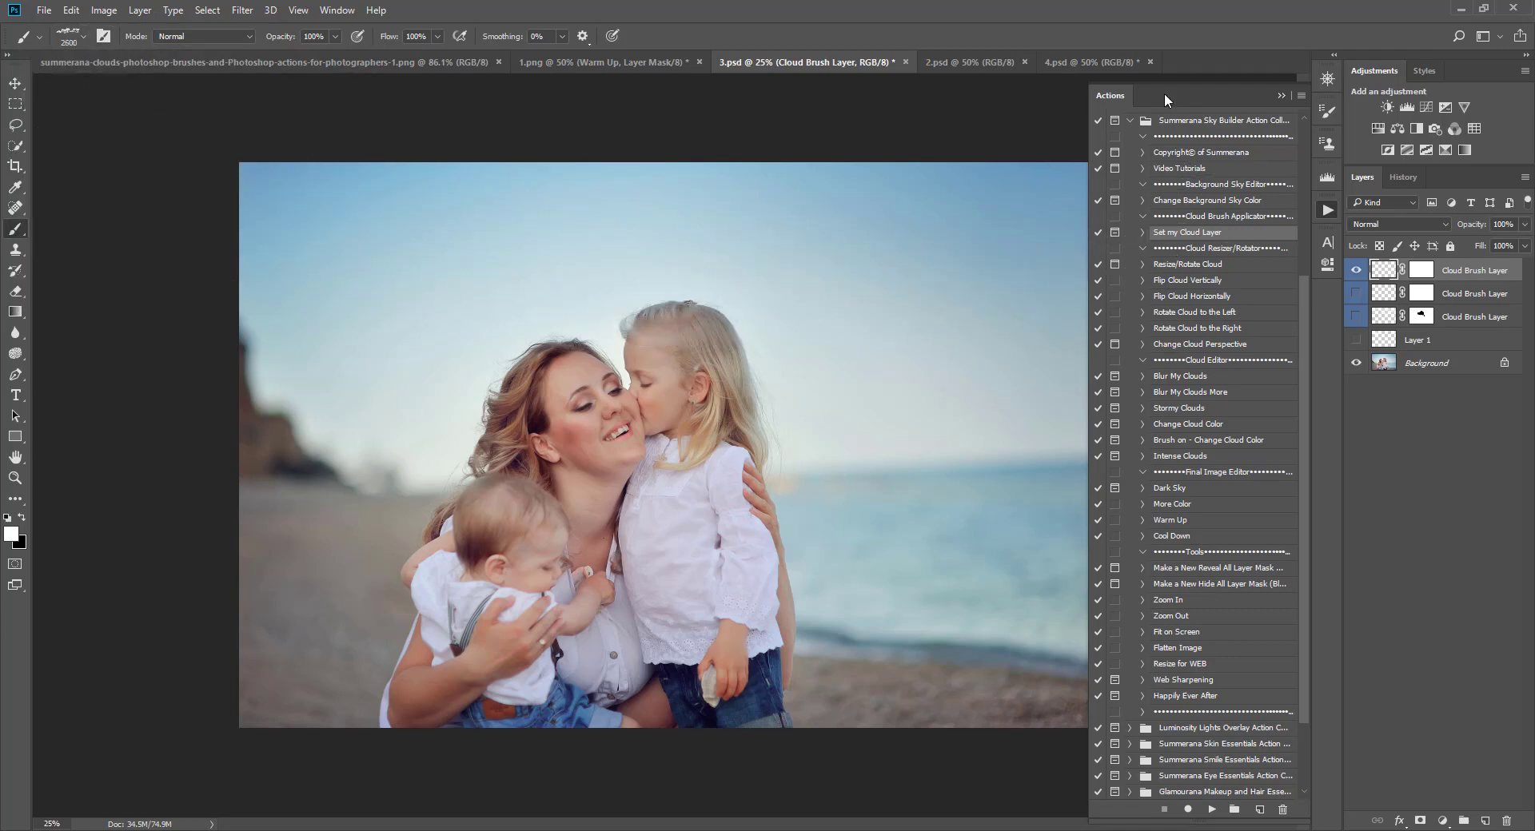
Step: Enlarge the cloud brush and stamp a bank of white clouds across the upper right of the sky
left_click(1282, 95)
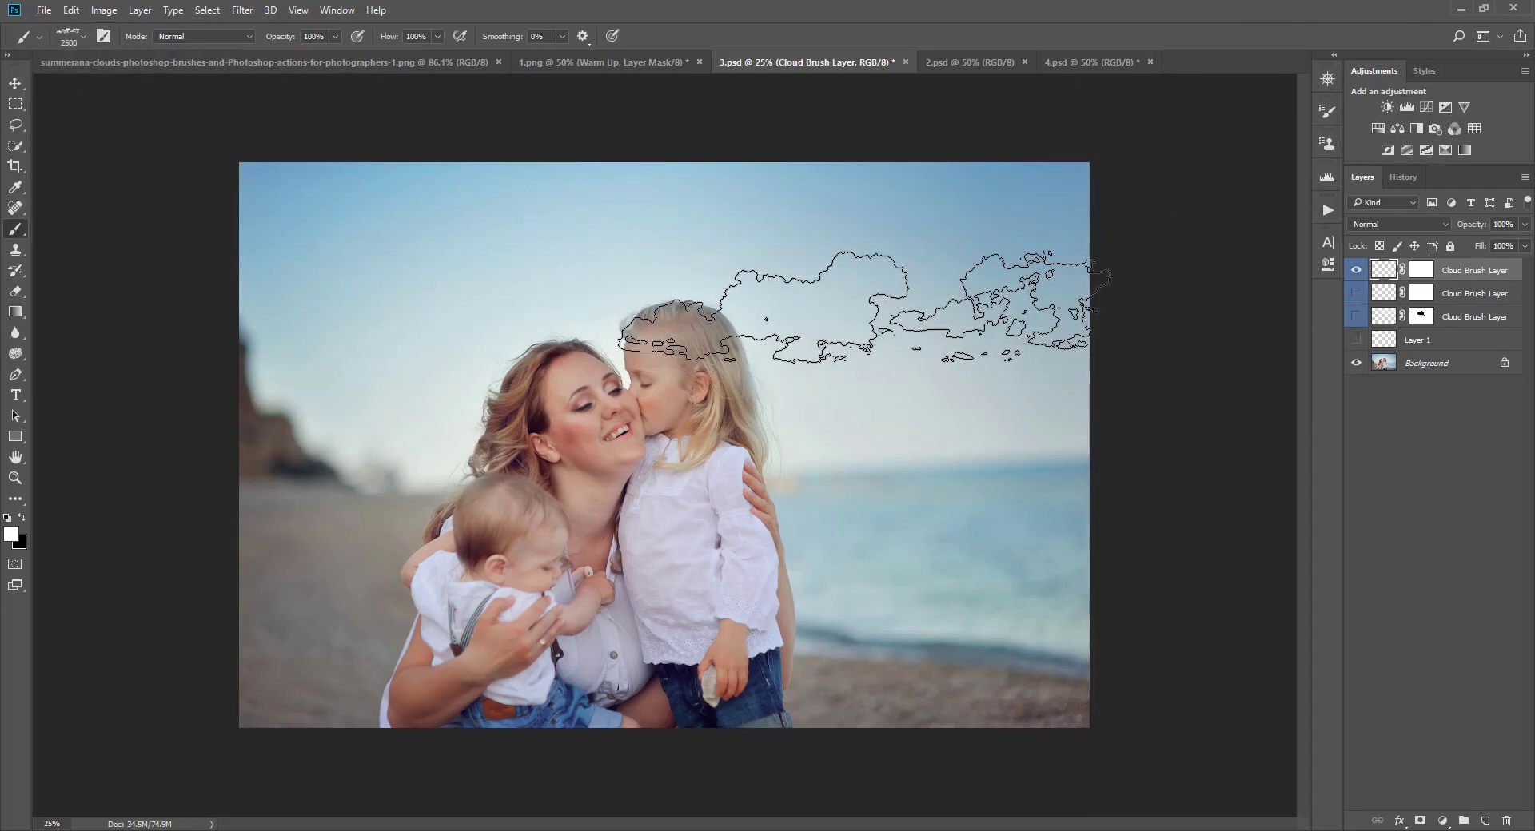
key("bracketright")
key("bracketright")
key("bracketright")
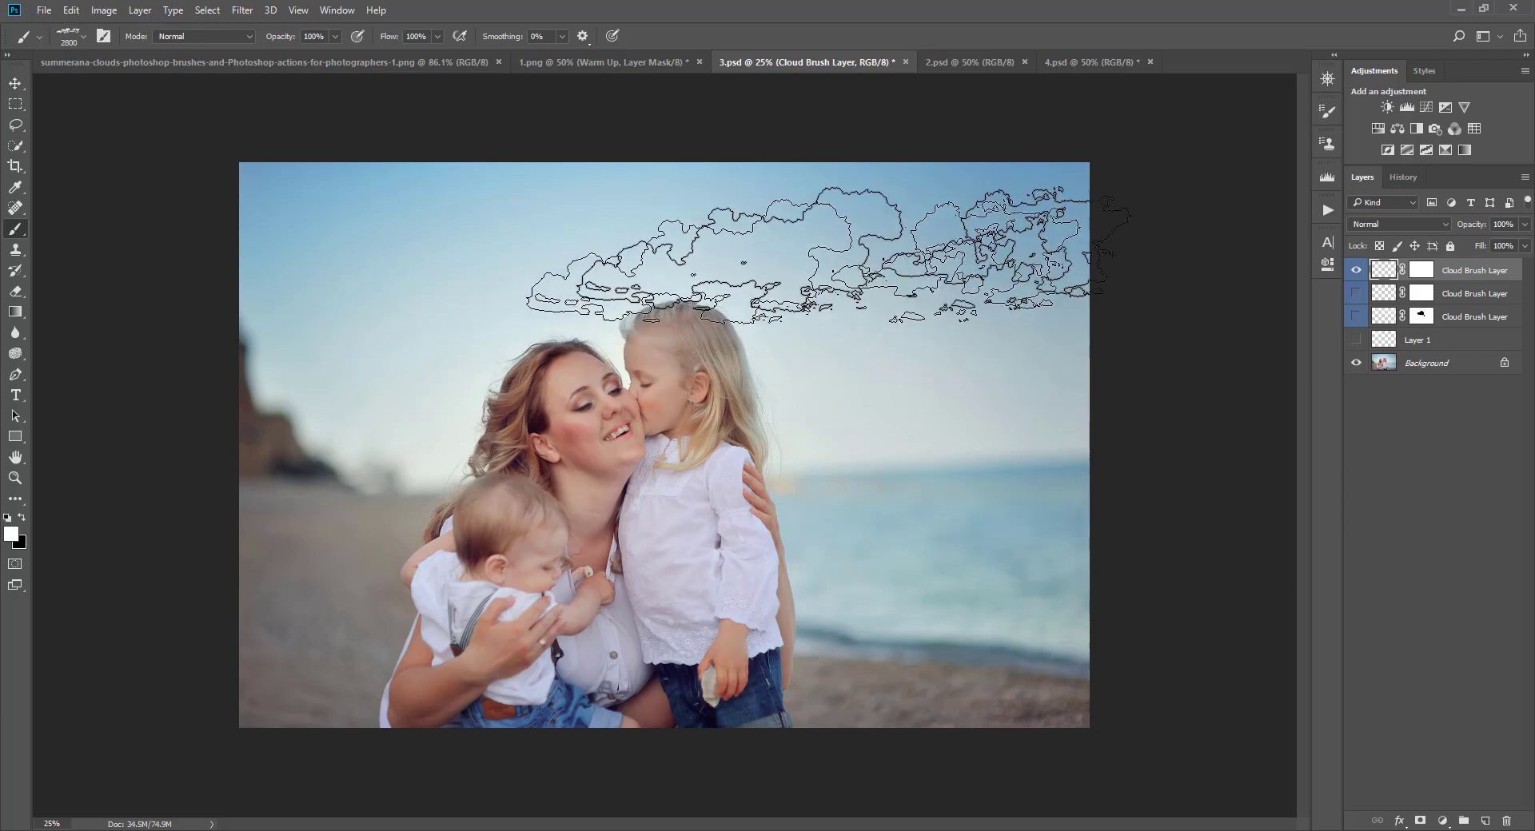
left_click(853, 236)
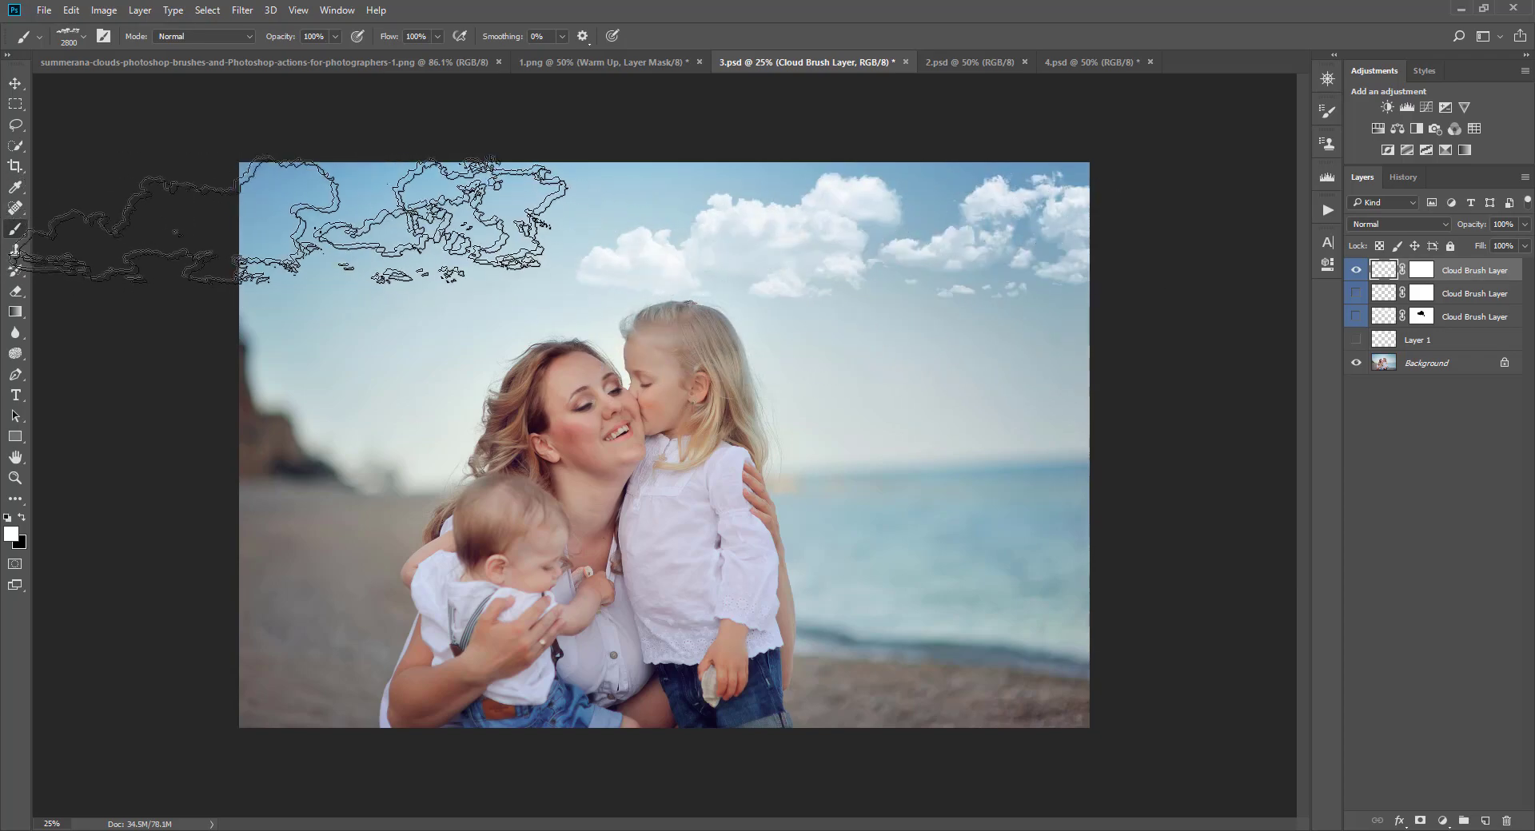
Step: Shrink the brush slightly and stamp more clouds across the upper left of the sky
key("bracketleft")
key("bracketleft")
key("bracketleft")
key("bracketleft")
key("bracketleft")
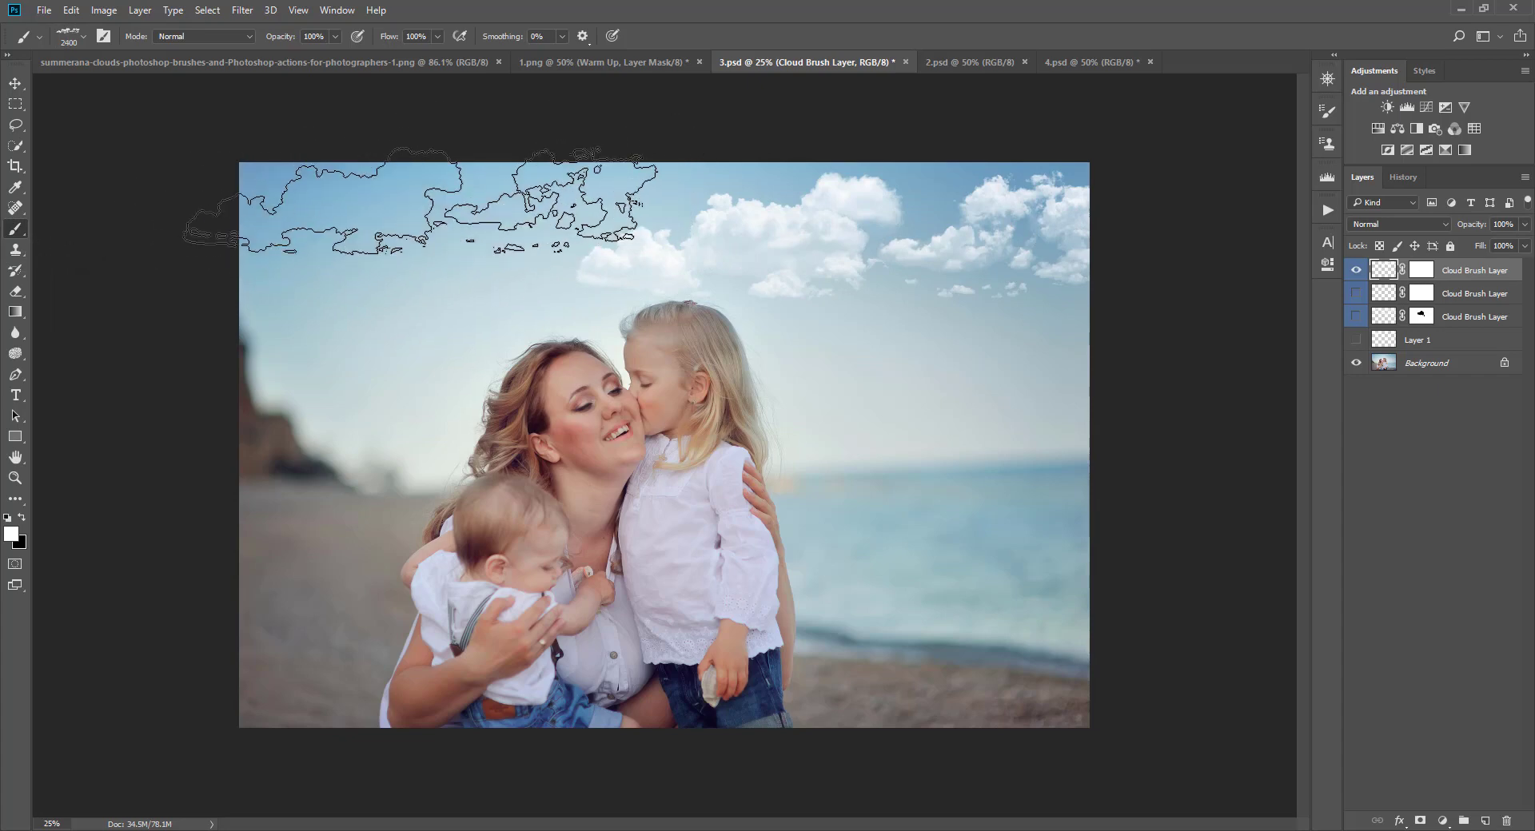
left_click(409, 196)
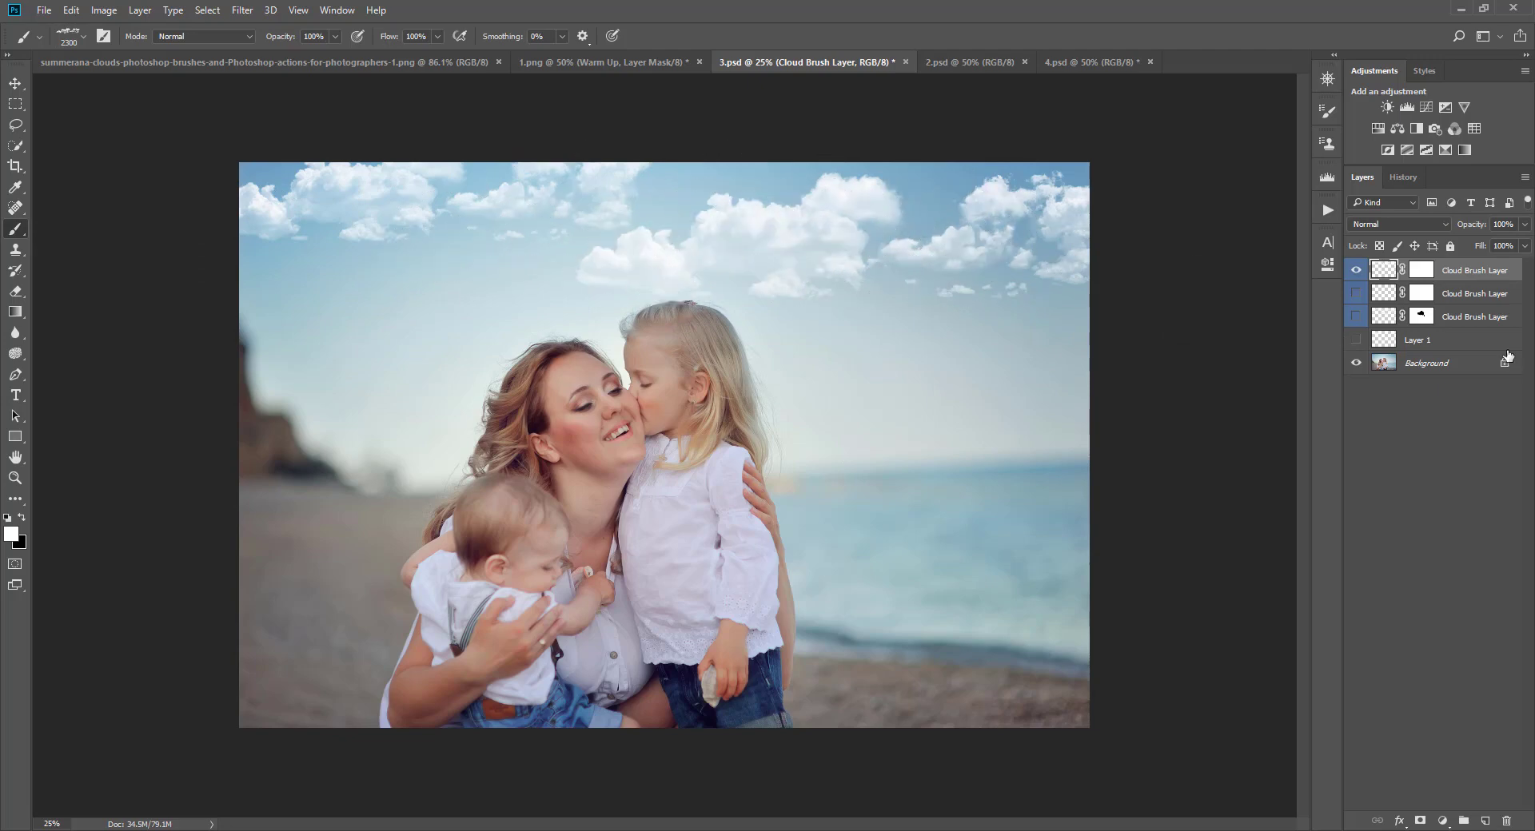
Step: Run the Blur My Clouds More action four times on the top Cloud Brush Layer, continuing past each prompt
left_click(1327, 210)
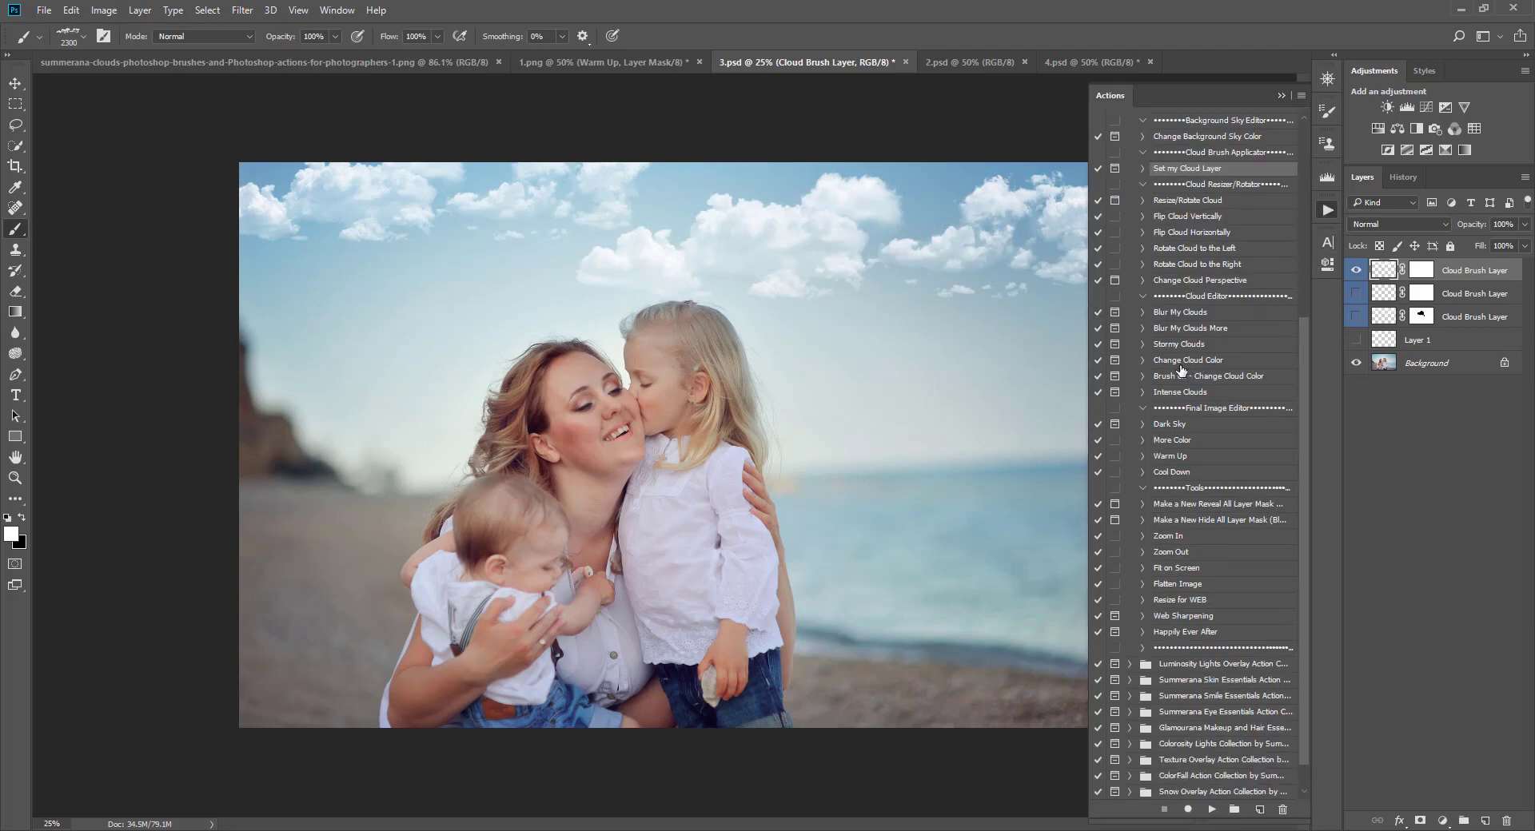
left_click(1199, 328)
left_click(1212, 809)
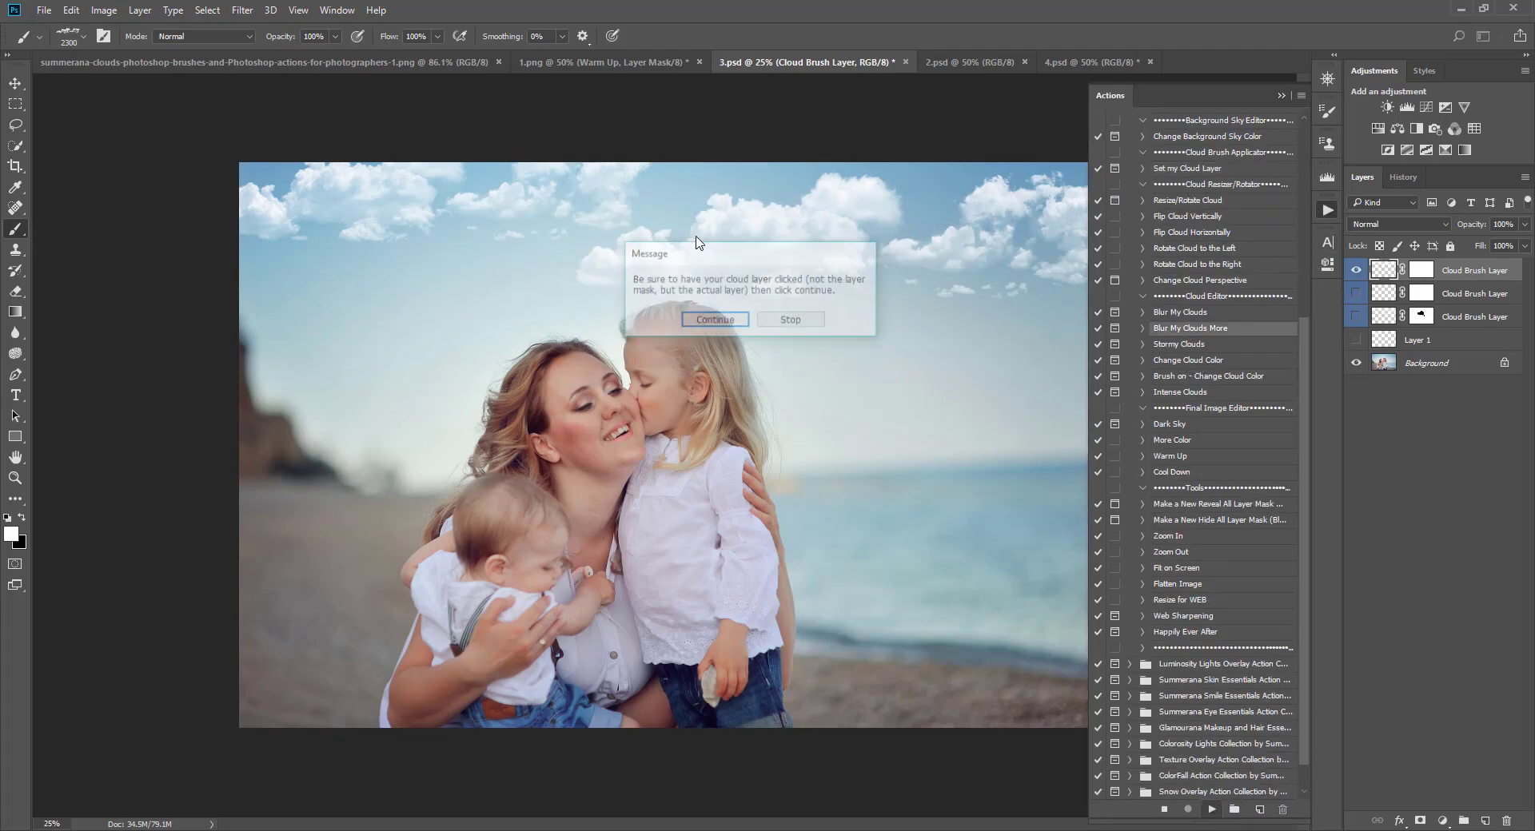
left_click(711, 319)
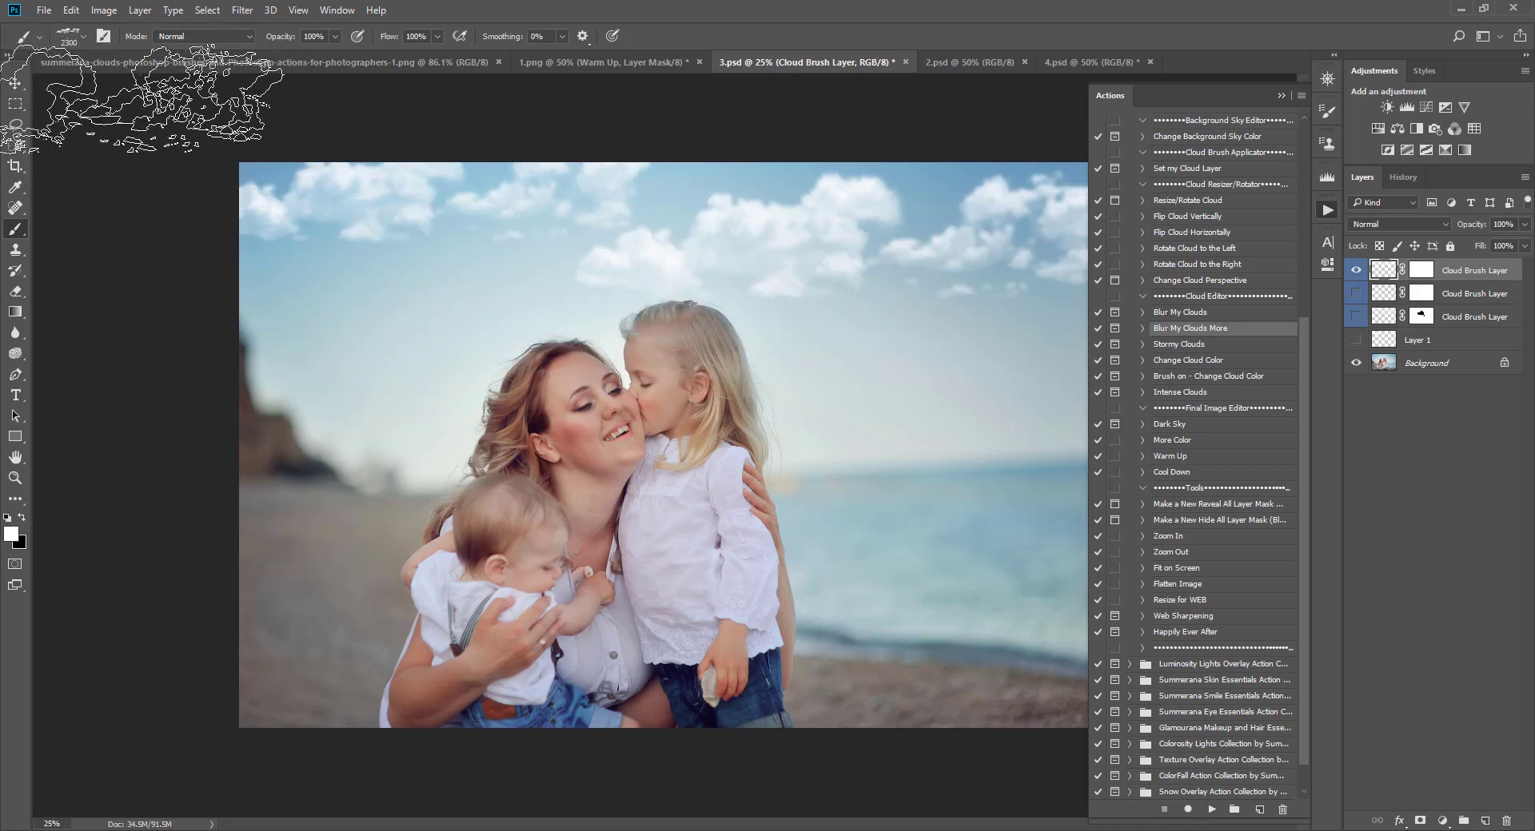
left_click(14, 83)
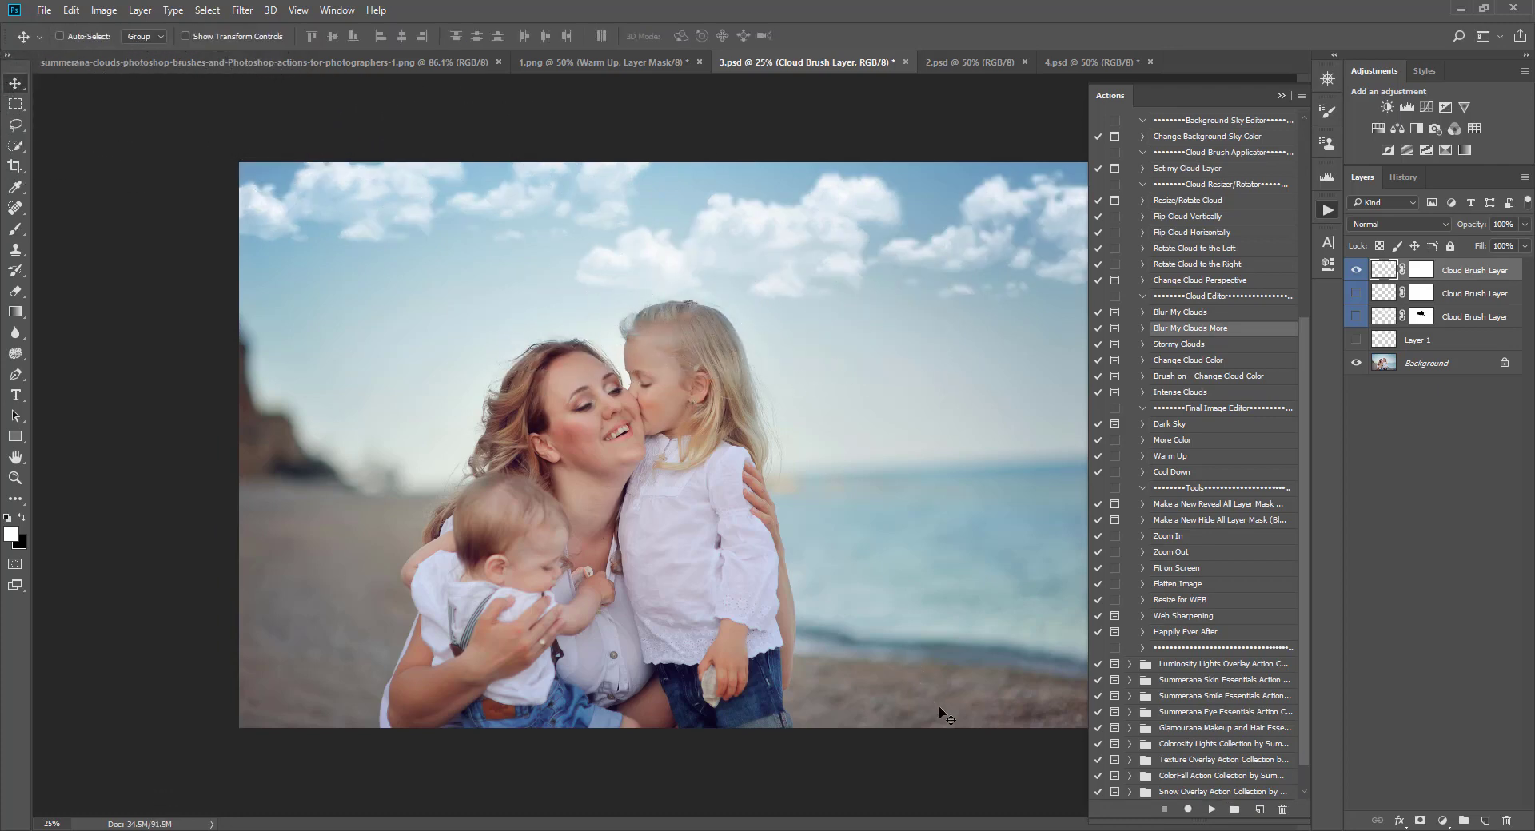
left_click(1212, 809)
left_click(714, 323)
left_click(1212, 809)
left_click(713, 323)
left_click(1212, 809)
left_click(714, 323)
Step: Toggle the top Cloud Brush Layer's visibility to compare the blurred clouds with the original sky
left_click(1353, 274)
left_click(1353, 274)
left_click(1353, 274)
left_click(1354, 274)
left_click_drag(1300, 368, 1298, 392)
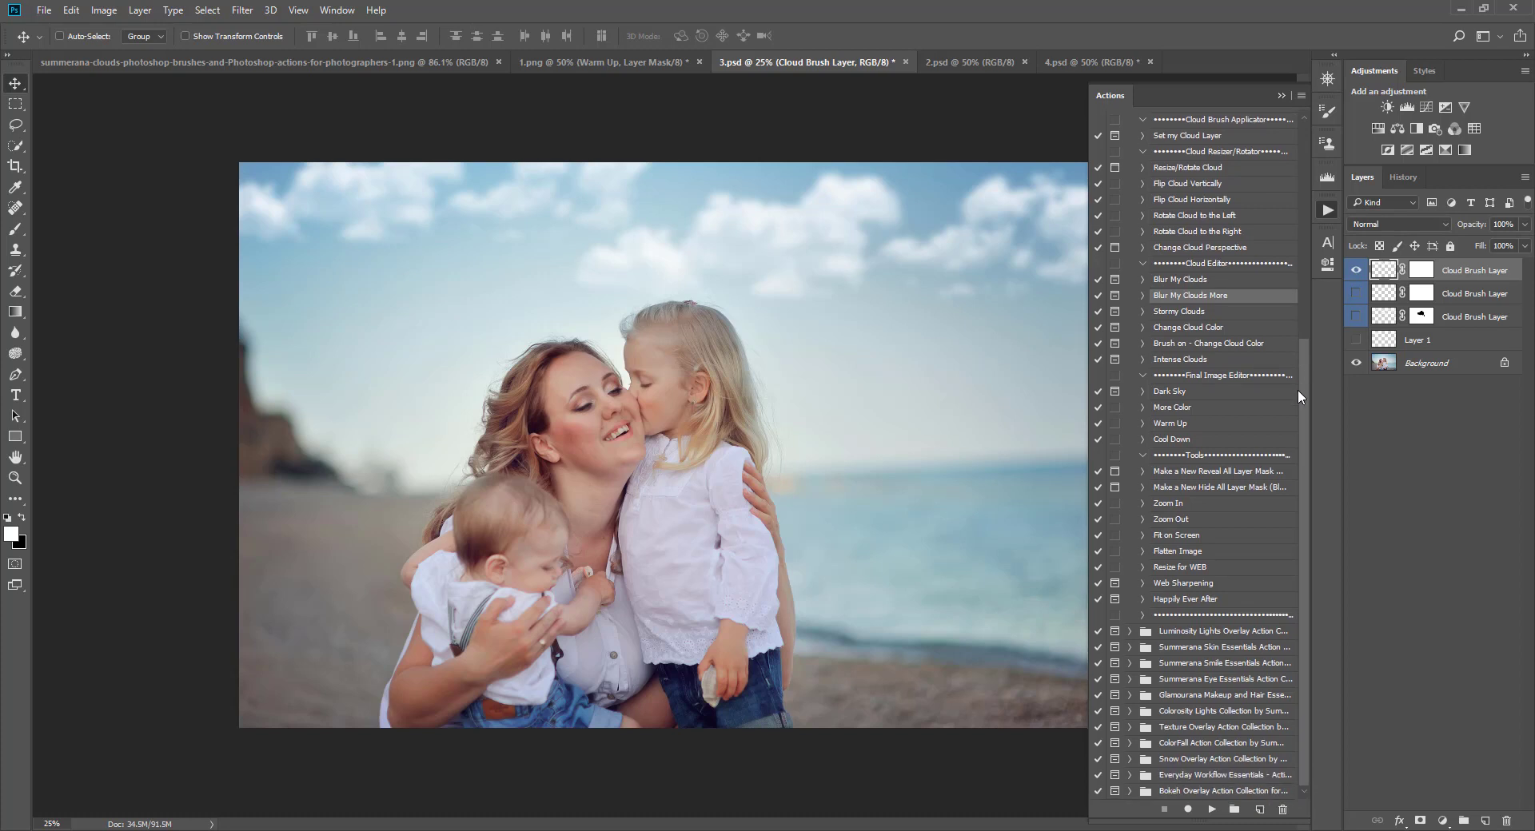